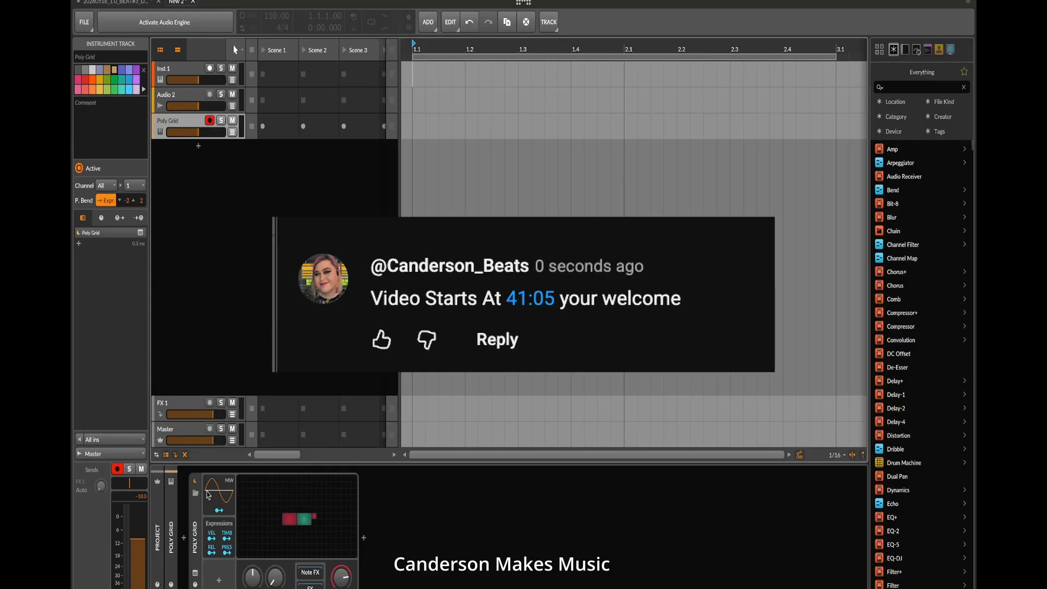
- Load the Amber preset in place of the default Poly Grid patch on the third track
{"action": "left_click", "coordinate": [195, 493]}
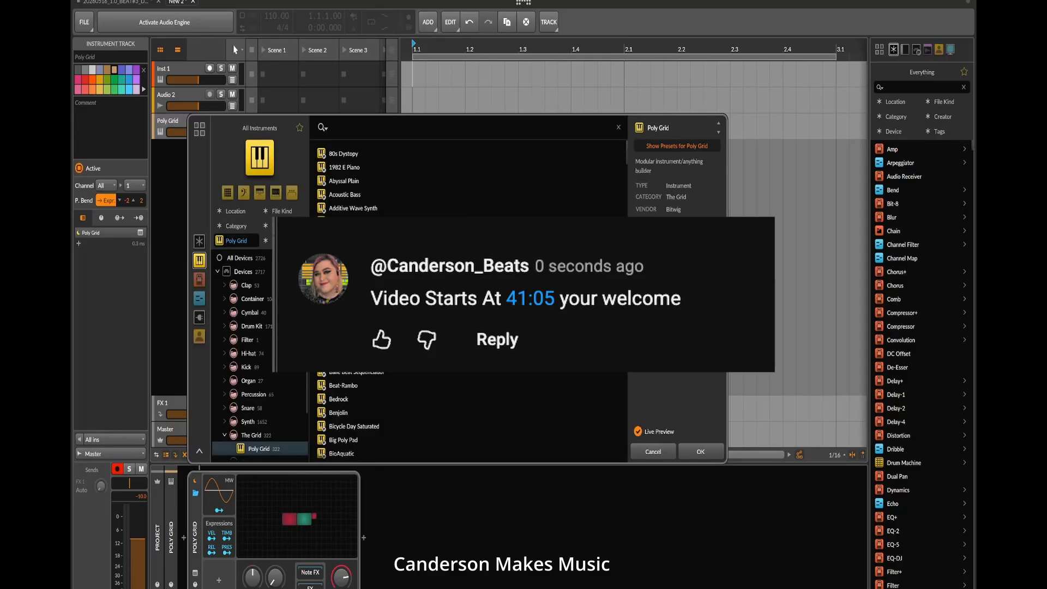
{"action": "left_click", "coordinate": [341, 263]}
{"action": "left_click", "coordinate": [698, 451]}
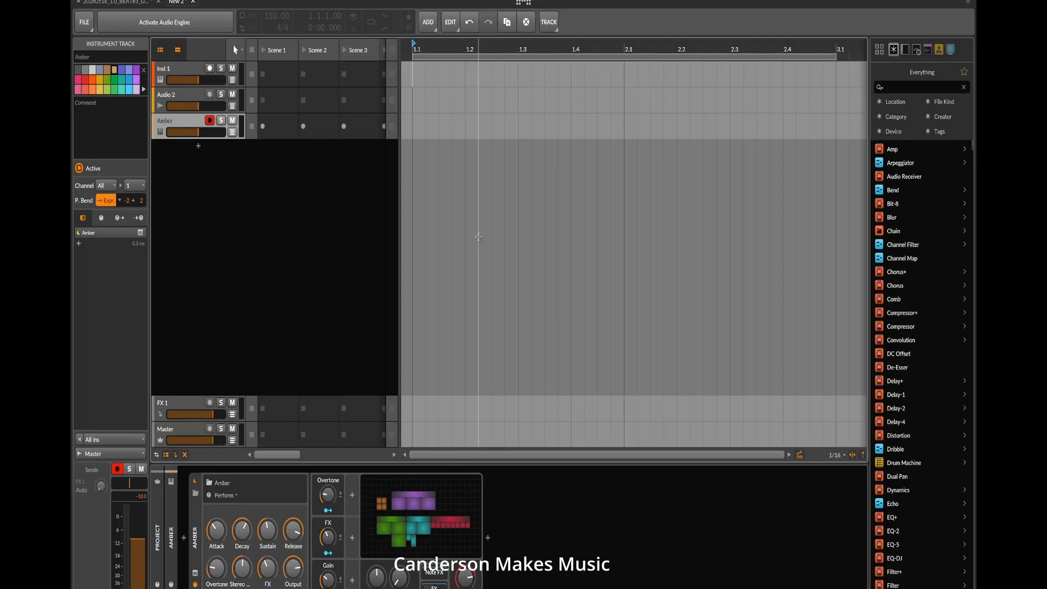
- Activate the audio engine and reselect the Amber track with its device chain shown
{"action": "key", "text": "d"}
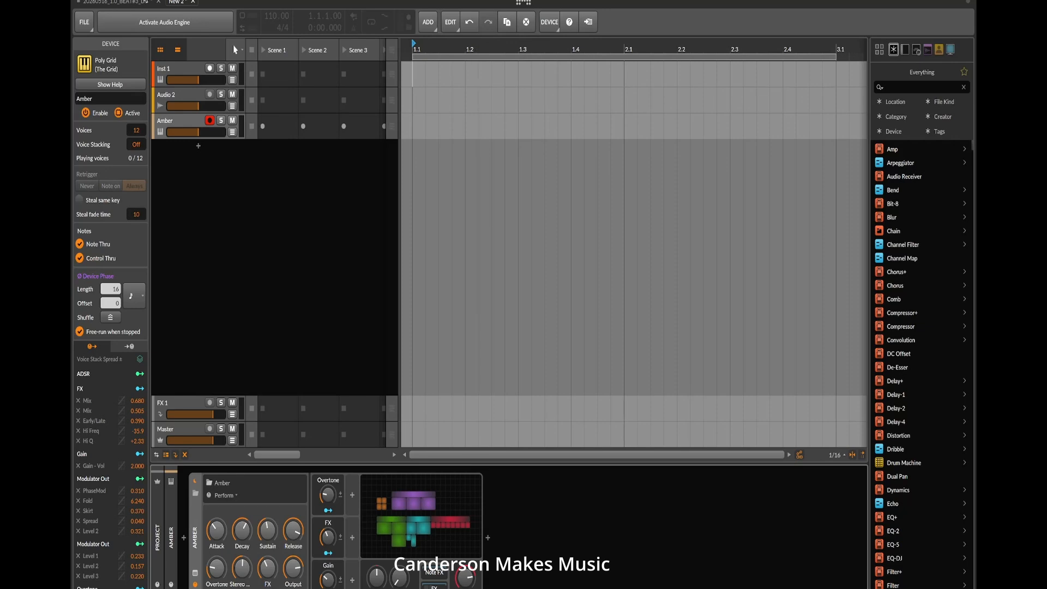
{"action": "left_click", "coordinate": [182, 125]}
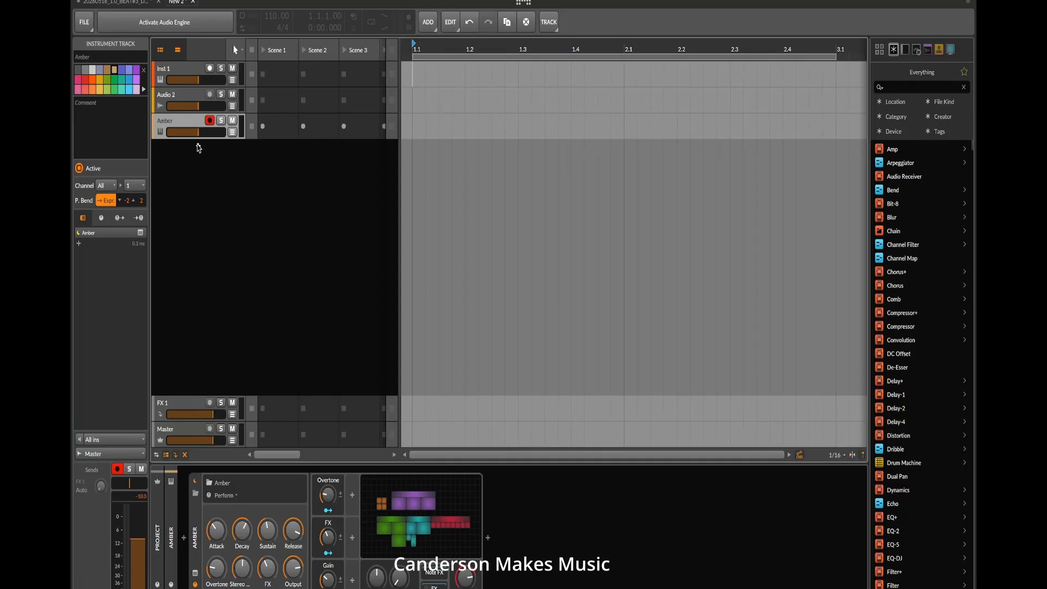
{"action": "left_click", "coordinate": [418, 126]}
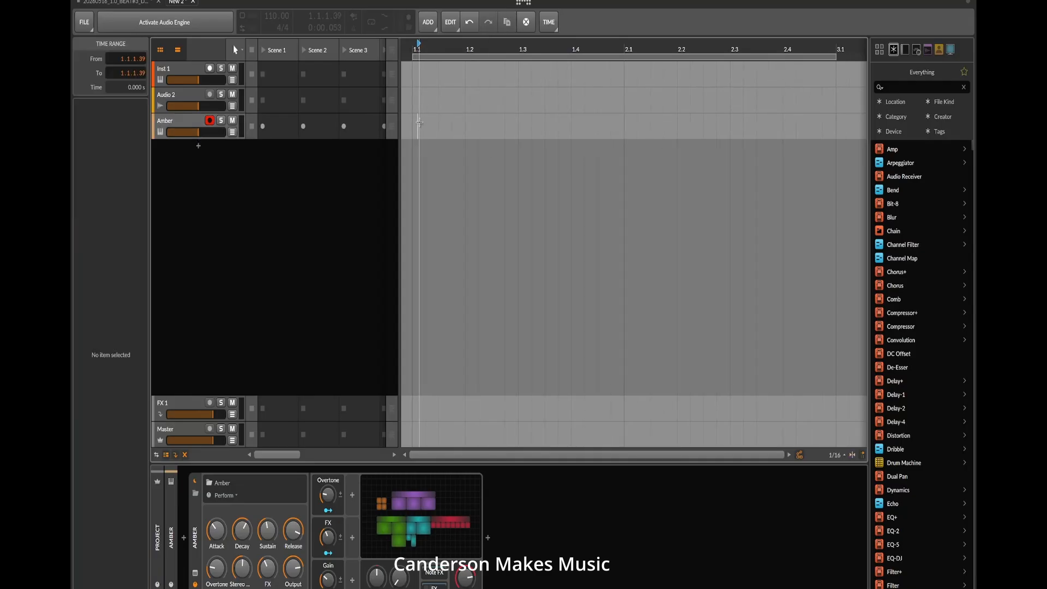
{"action": "left_click", "coordinate": [156, 24]}
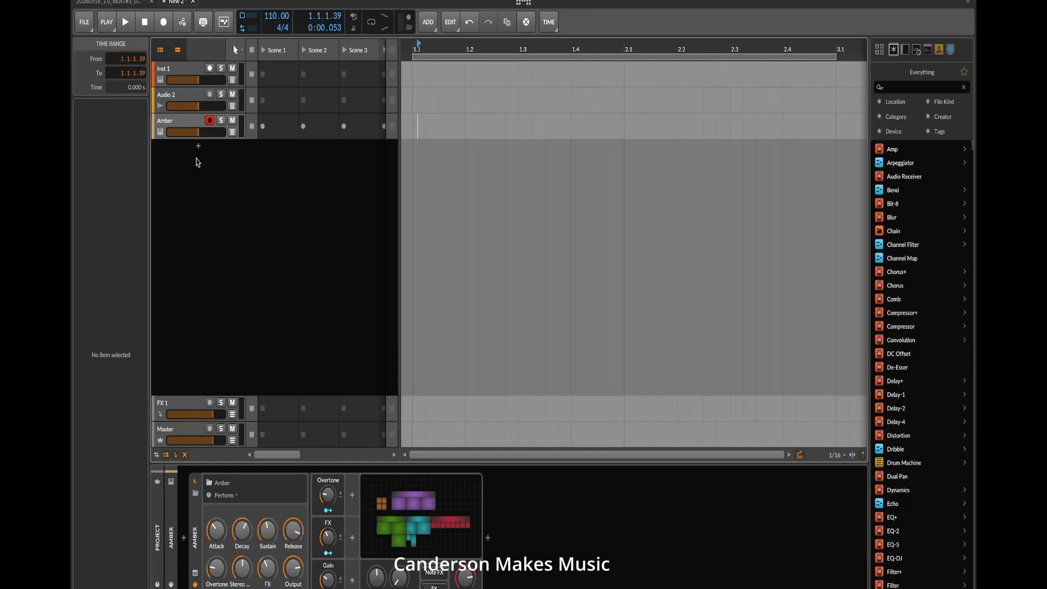
{"action": "key", "text": "a"}
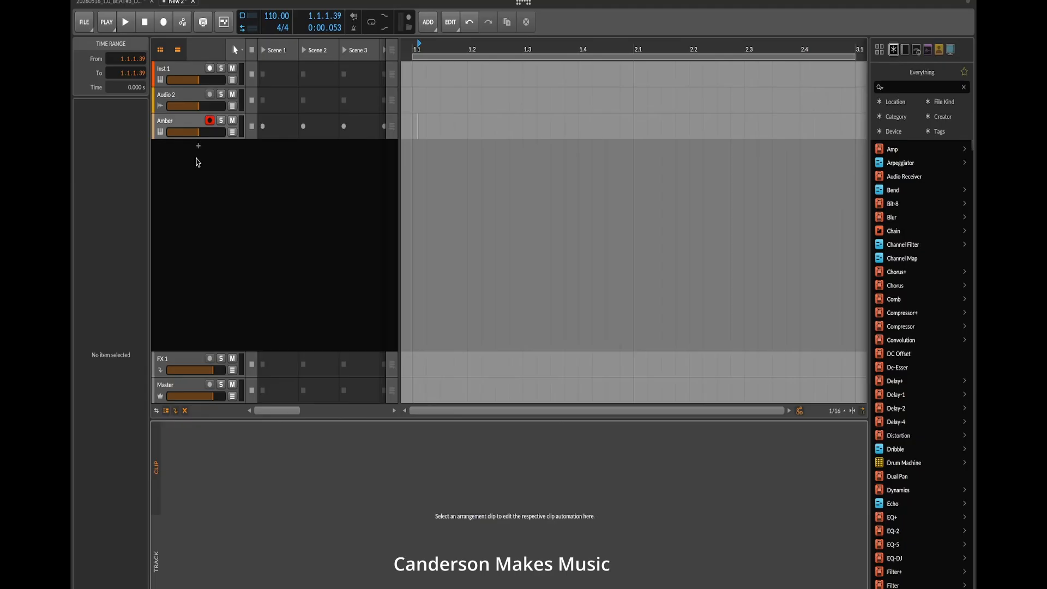
{"action": "key", "text": "d"}
{"action": "left_click", "coordinate": [185, 121]}
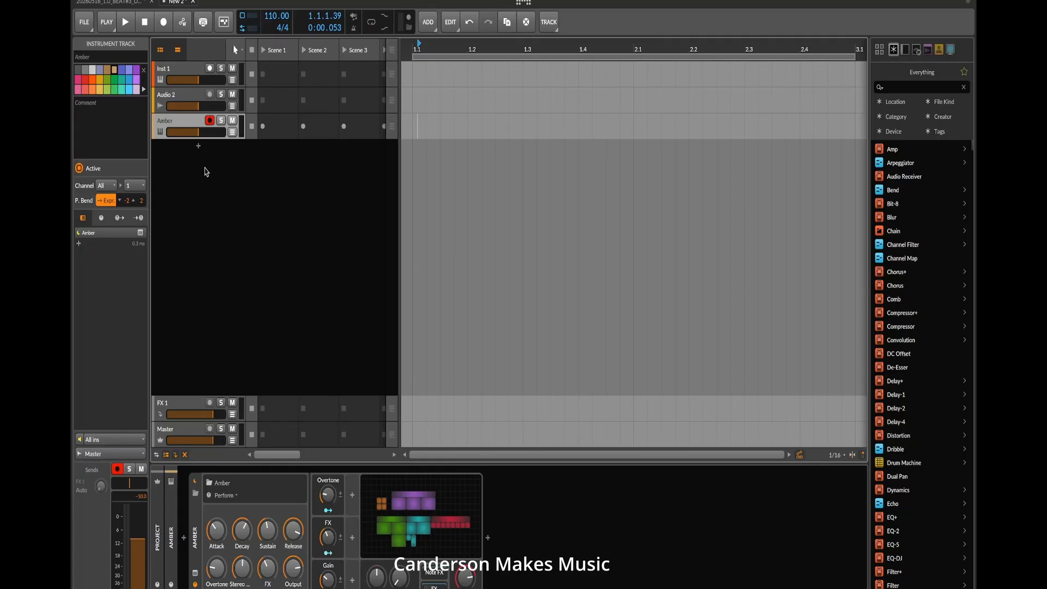
- Add a new instrument track with Polysynth and load its Arpist preset
{"action": "left_click", "coordinate": [198, 146]}
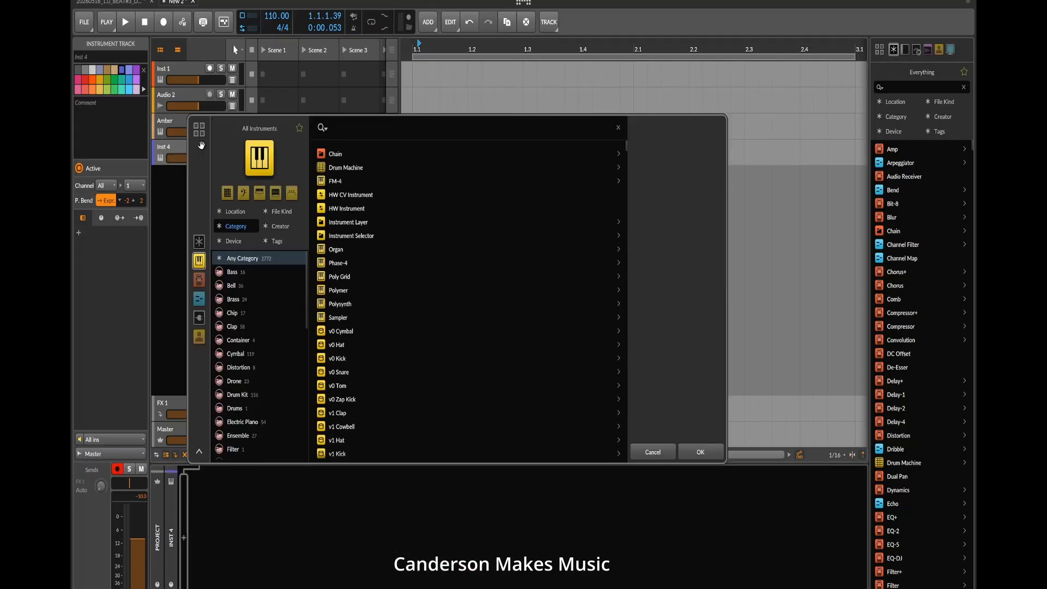
{"action": "double_click", "coordinate": [349, 304]}
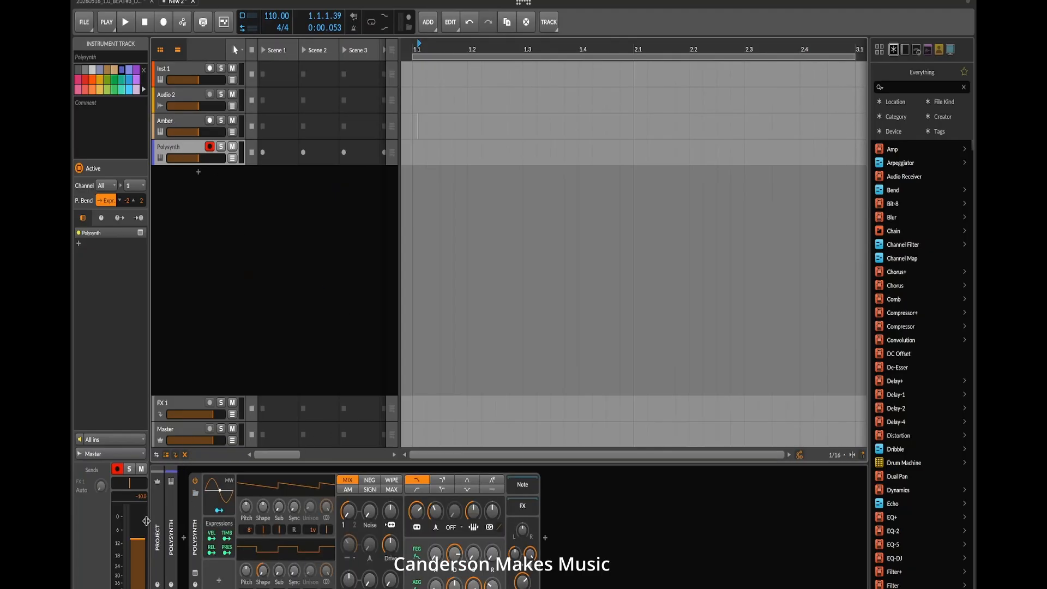
{"action": "left_click", "coordinate": [196, 494]}
{"action": "left_click", "coordinate": [351, 291]}
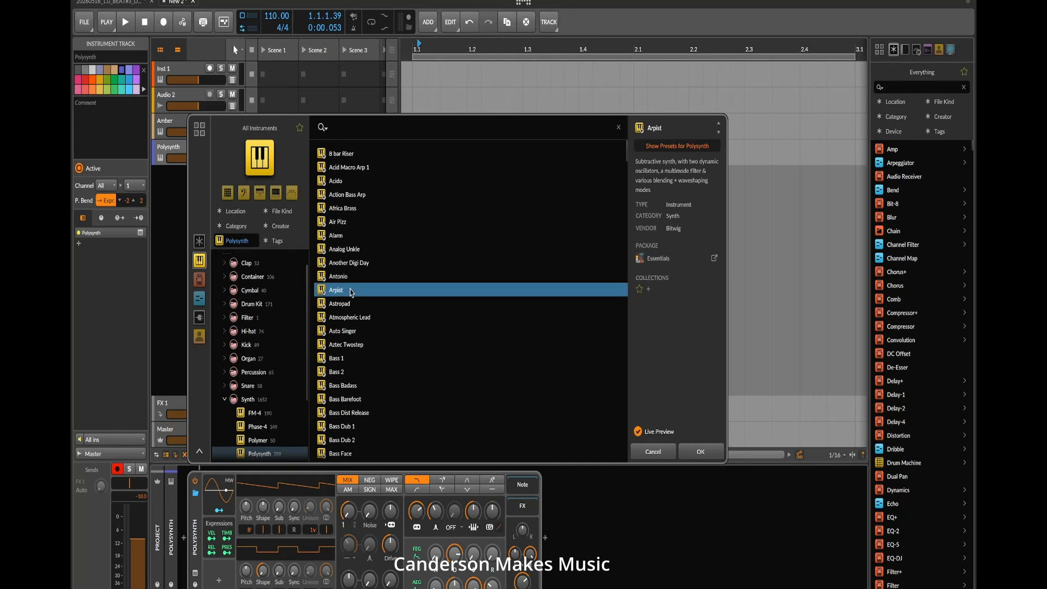
{"action": "double_click", "coordinate": [352, 291]}
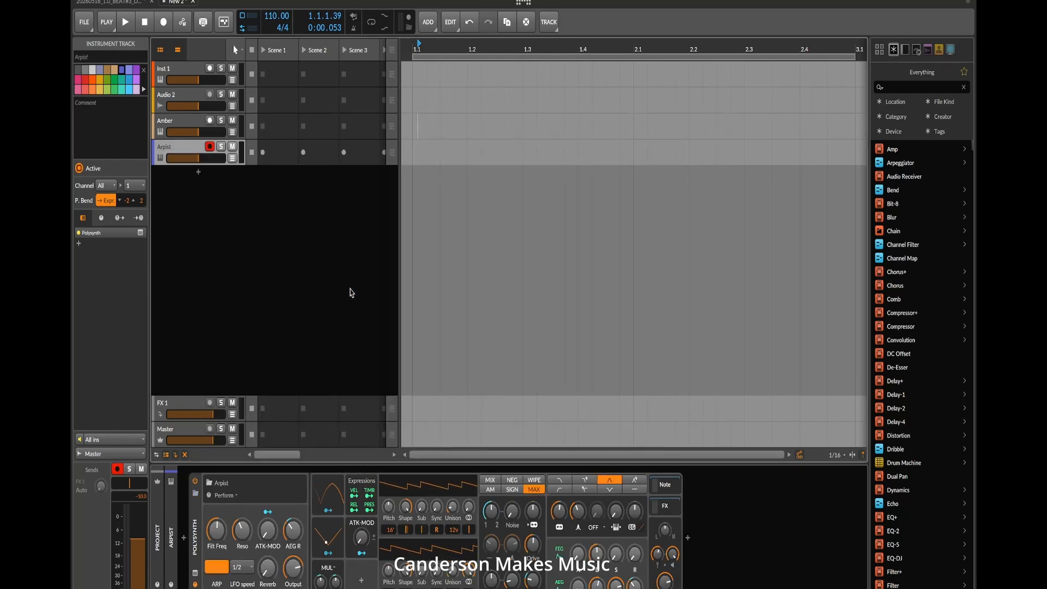
{"action": "key", "text": "d"}
{"action": "left_click", "coordinate": [579, 284]}
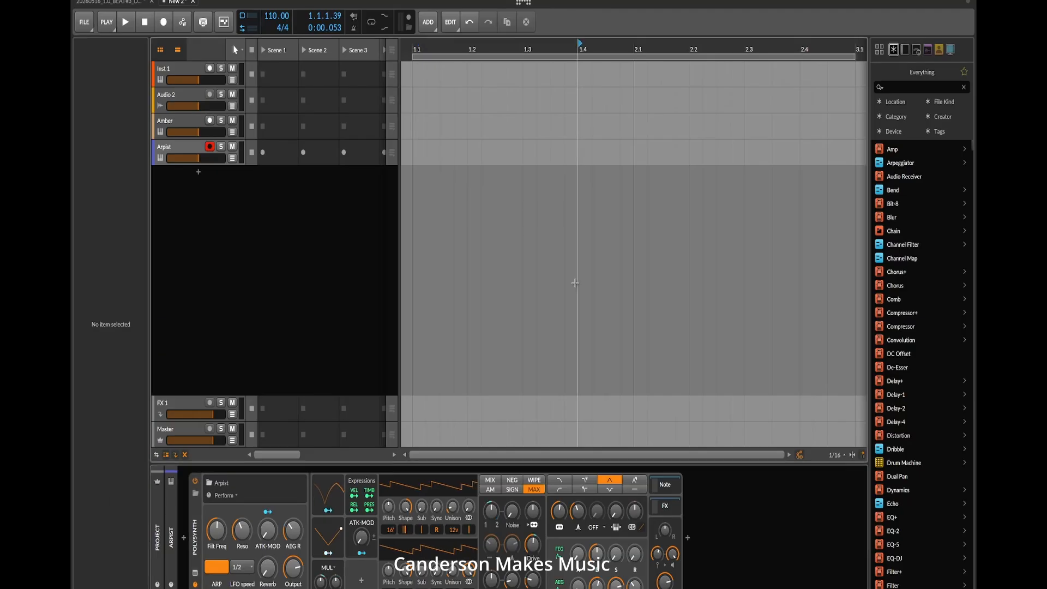
{"action": "left_click", "coordinate": [481, 274]}
{"action": "left_click", "coordinate": [425, 155]}
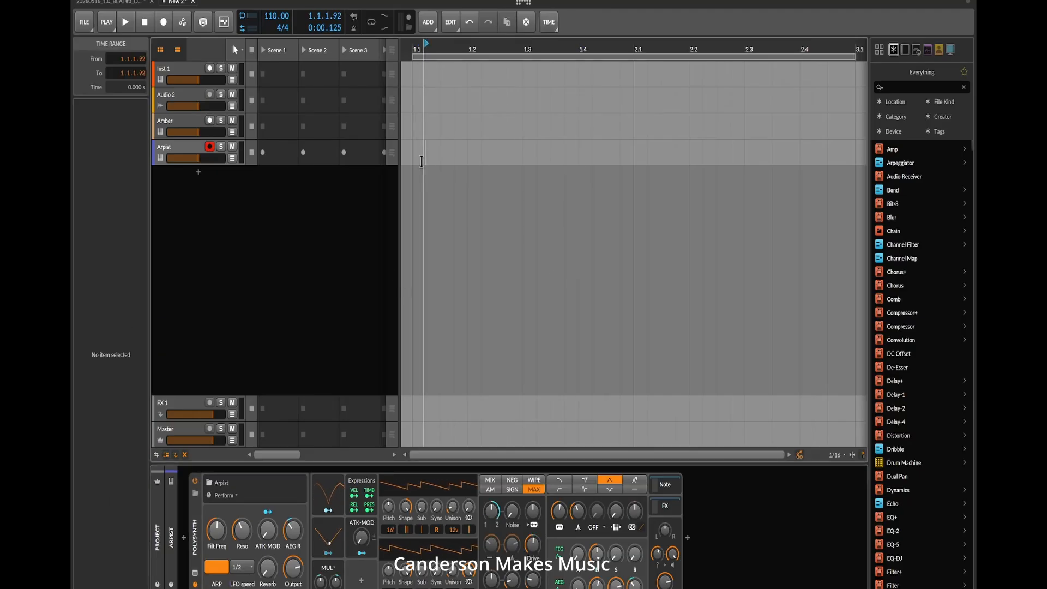
{"action": "double_click", "coordinate": [178, 148]}
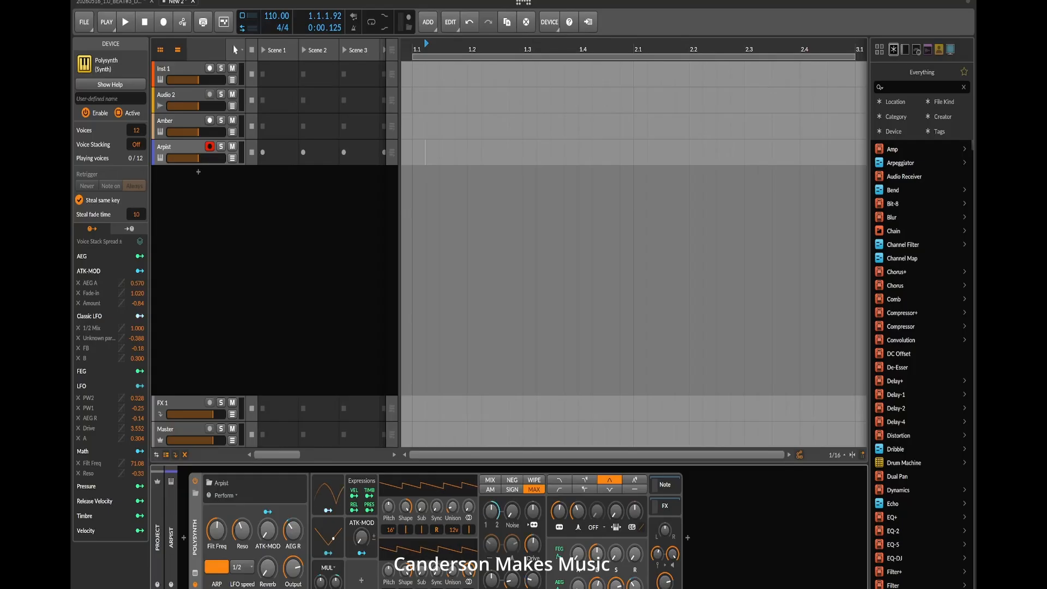
- Switch to OBS to check the recording's audio mixer and return to Bitwig Studio
{"action": "left_click", "coordinate": [858, 587]}
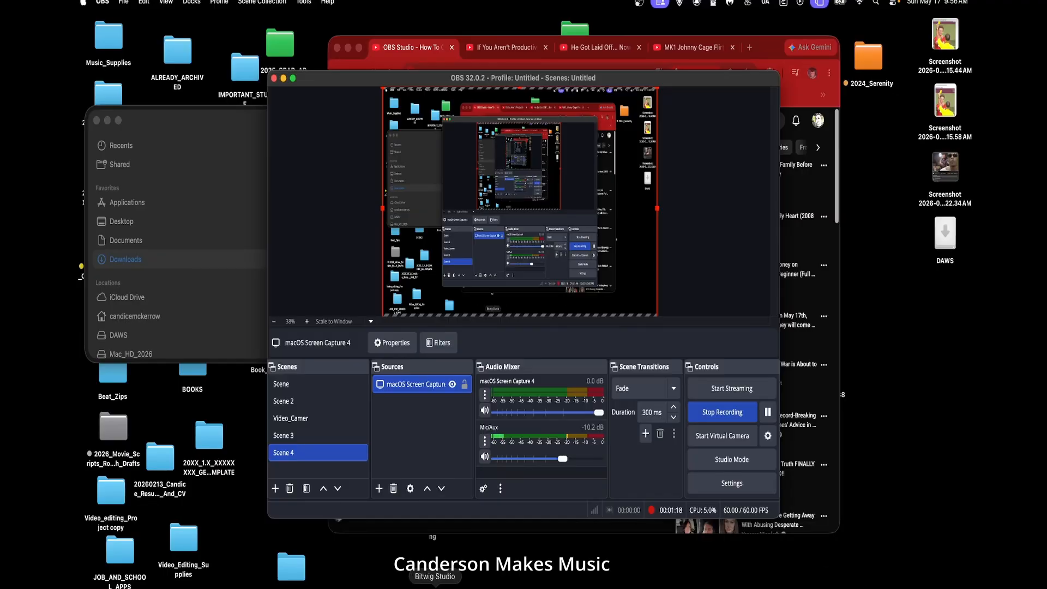
{"action": "left_click", "coordinate": [435, 587]}
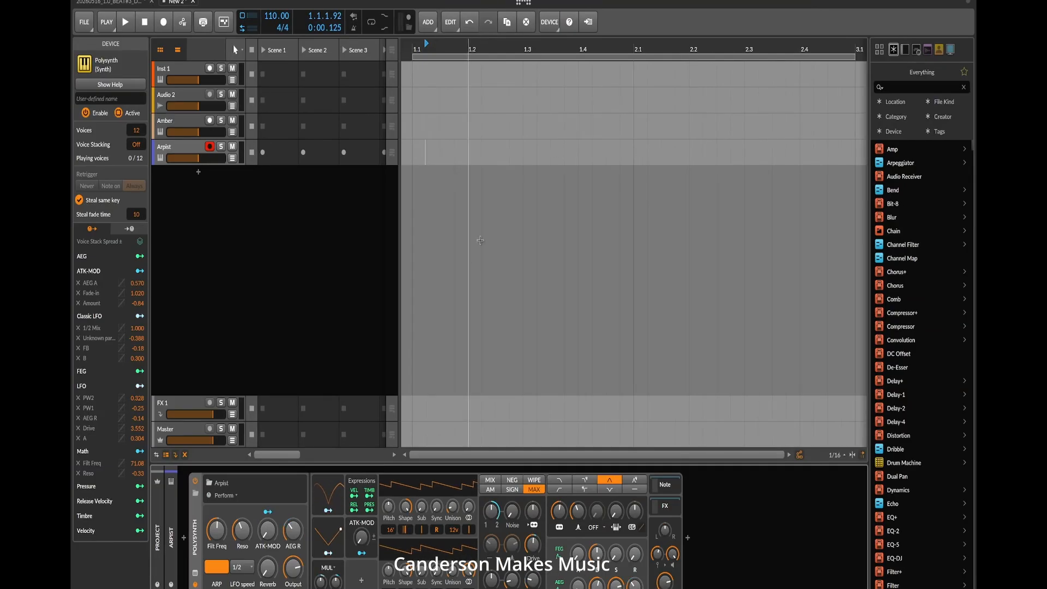
- Add a new instrument track with the Organ device and raise the system volume
{"action": "double_click", "coordinate": [188, 175]}
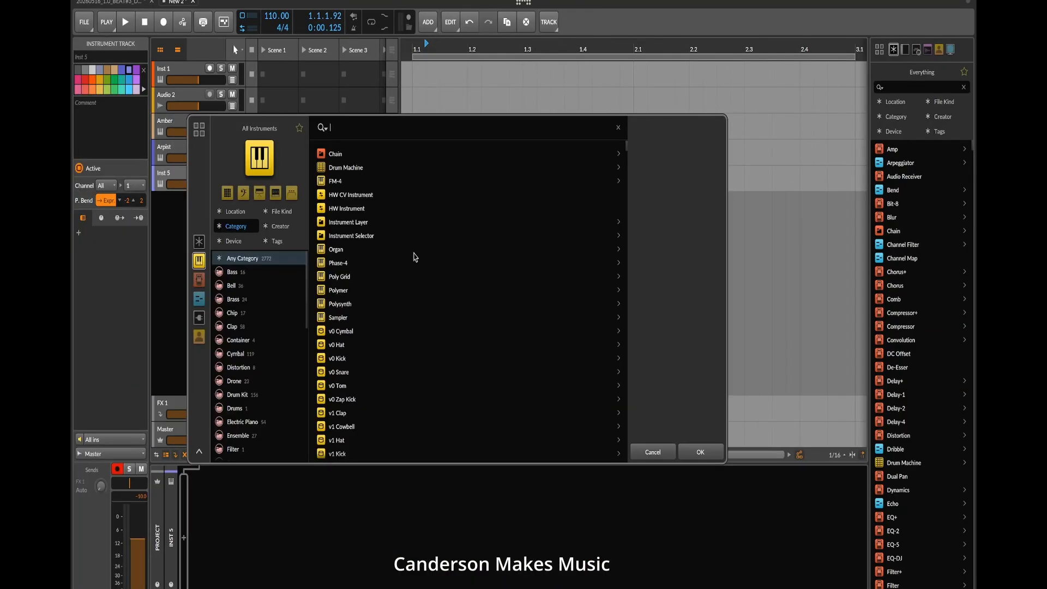
{"action": "double_click", "coordinate": [336, 250]}
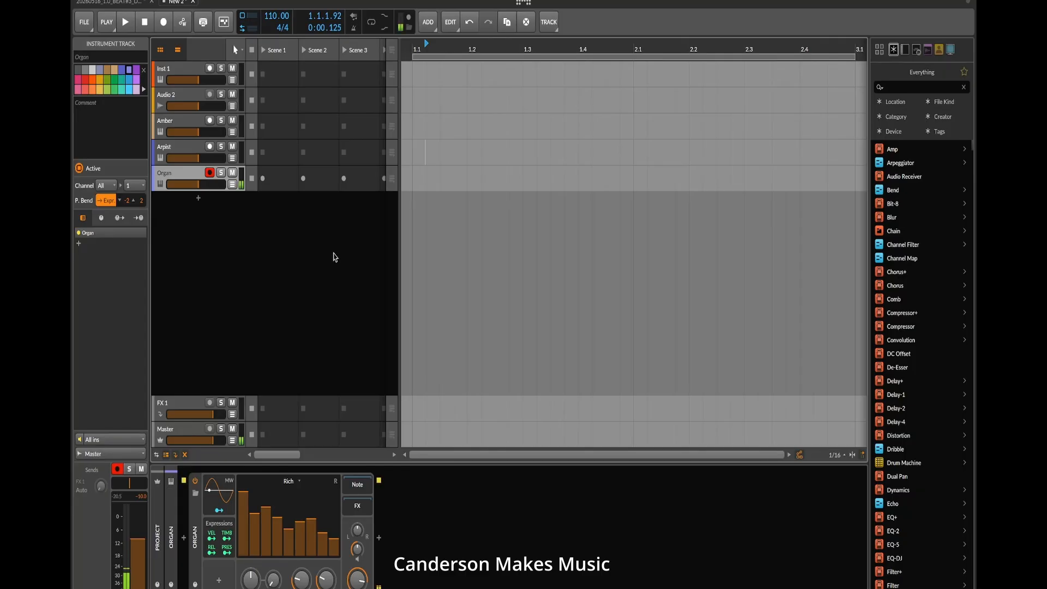
{"action": "key", "text": "XF86AudioRaiseVolume"}
- Audition the Arpist and Amber tracks and lower the Amber track's volume
{"action": "left_click", "coordinate": [181, 152]}
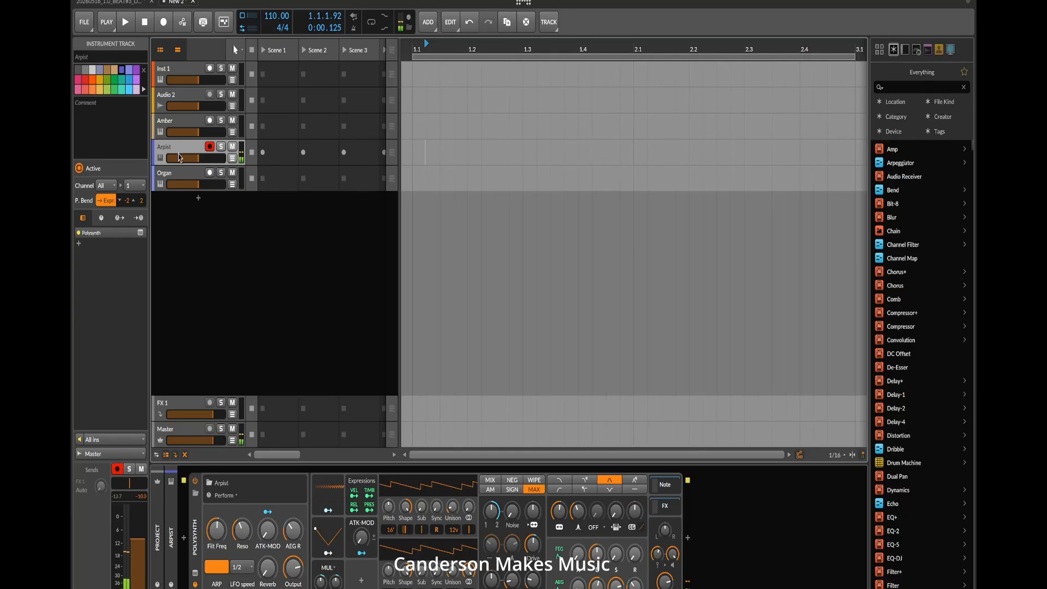
{"action": "left_click", "coordinate": [177, 128]}
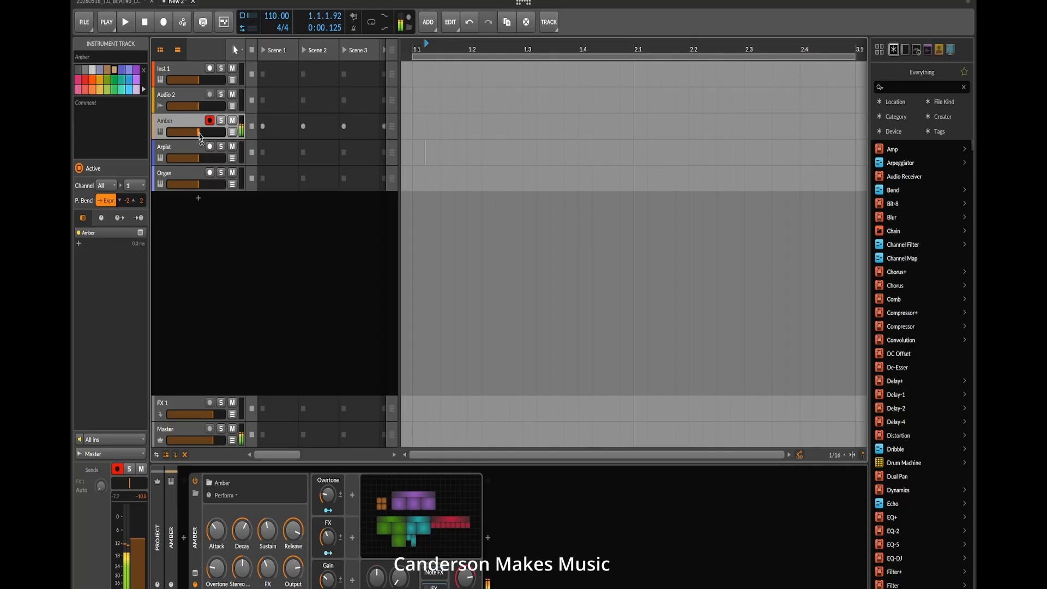
{"action": "left_click_drag", "start_coordinate": [200, 132], "coordinate": [192, 134]}
{"action": "left_click_drag", "start_coordinate": [193, 132], "coordinate": [190, 132]}
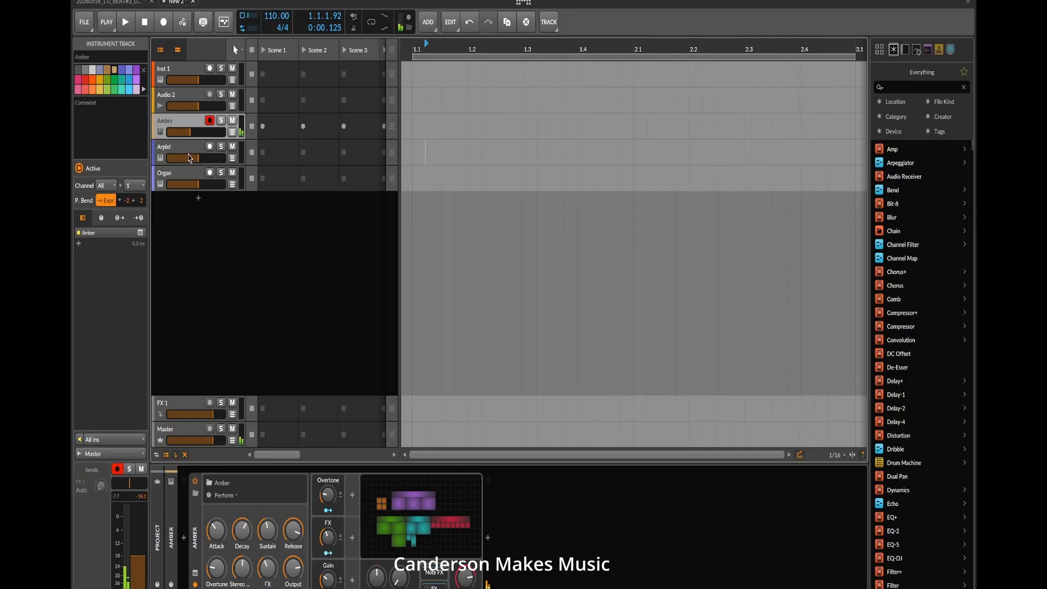
- Insert an EQ-5 audio effect after the Amber instrument in its device chain
{"action": "left_click", "coordinate": [489, 540]}
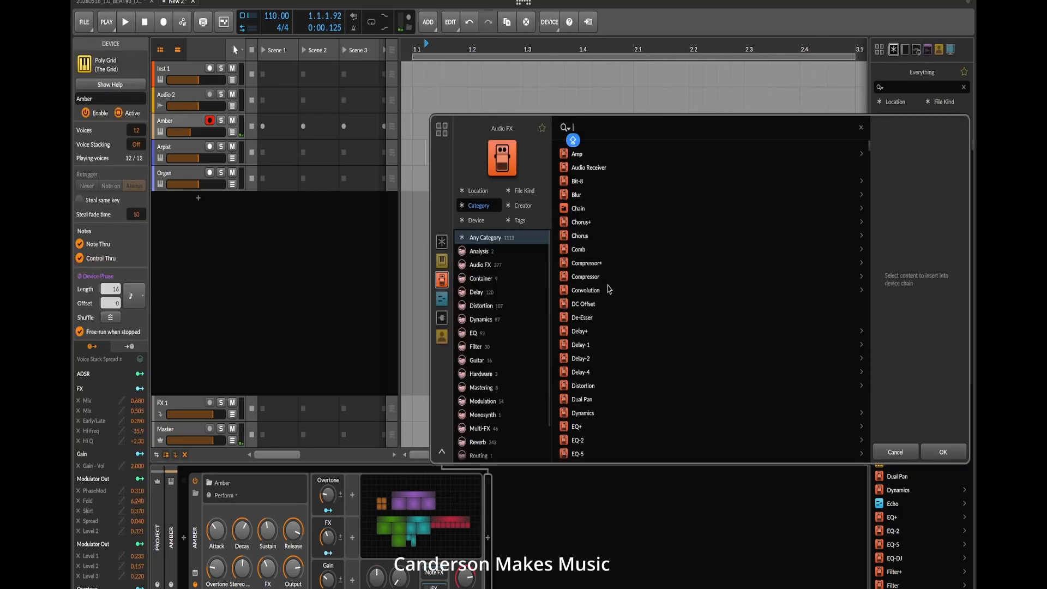
{"action": "scroll", "coordinate": [625, 335], "scroll_direction": "down", "scroll_amount": 3}
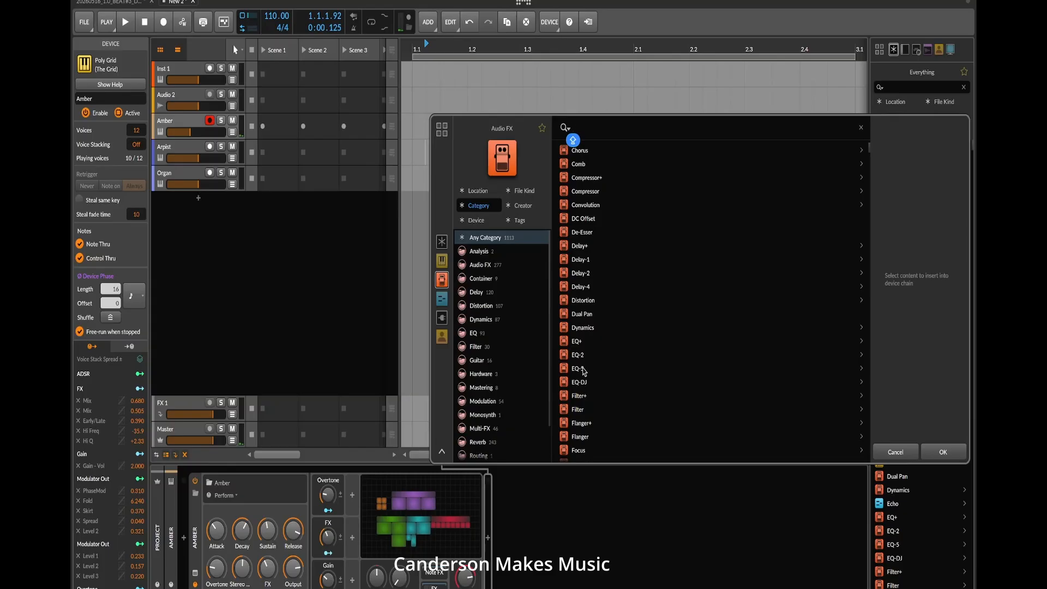
{"action": "double_click", "coordinate": [582, 368]}
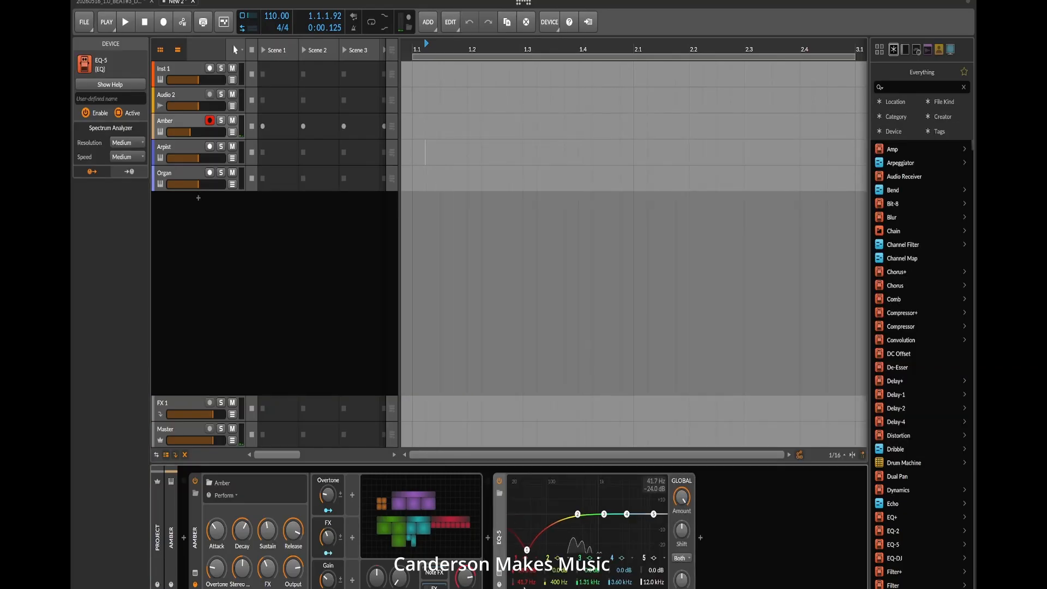
- Turn band 1 of the EQ-5 into a high-pass filter at about 128 Hz
{"action": "left_click_drag", "start_coordinate": [524, 588], "coordinate": [535, 524]}
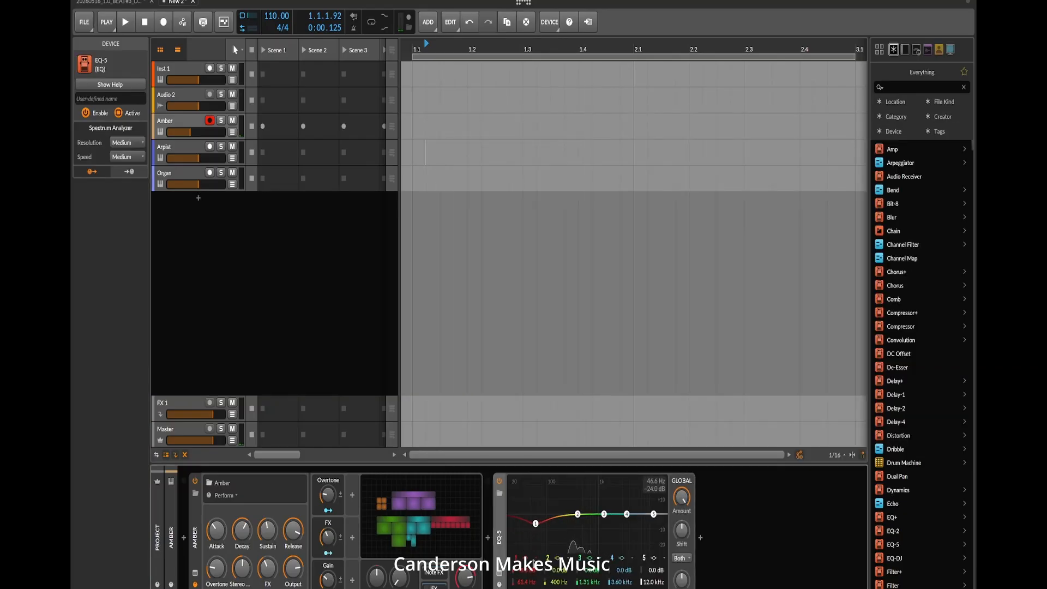
{"action": "left_click", "coordinate": [533, 561]}
{"action": "left_click", "coordinate": [543, 572]}
{"action": "left_click_drag", "start_coordinate": [535, 524], "coordinate": [552, 523]}
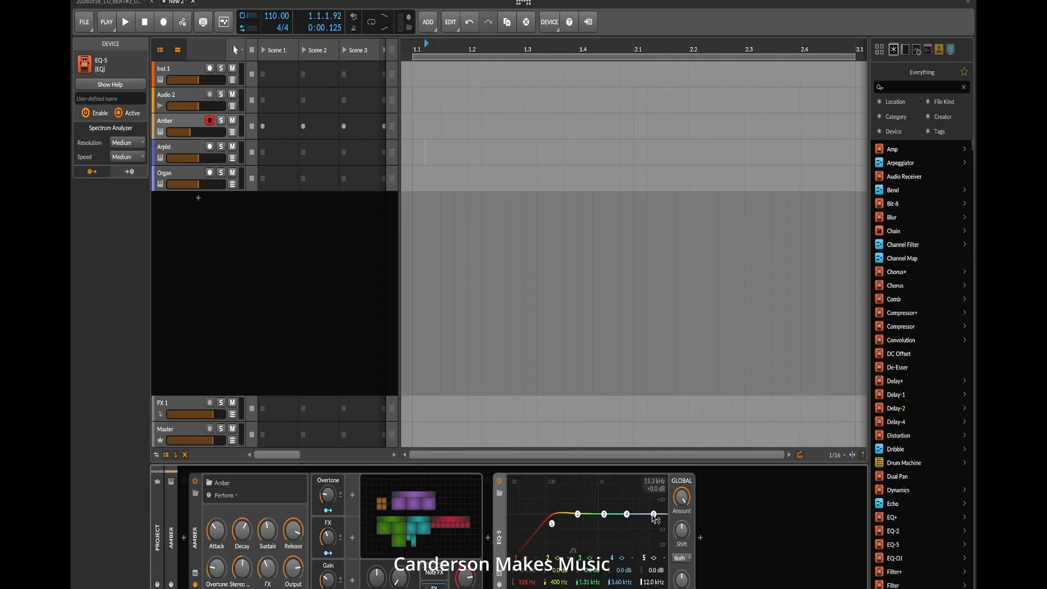
- Set EQ-5 band 5 to 4-pole low-pass at about 5.75 kHz and shape bands 2 to 4 around 392 Hz, 963 Hz and 1.80 kHz
{"action": "left_click", "coordinate": [654, 558]}
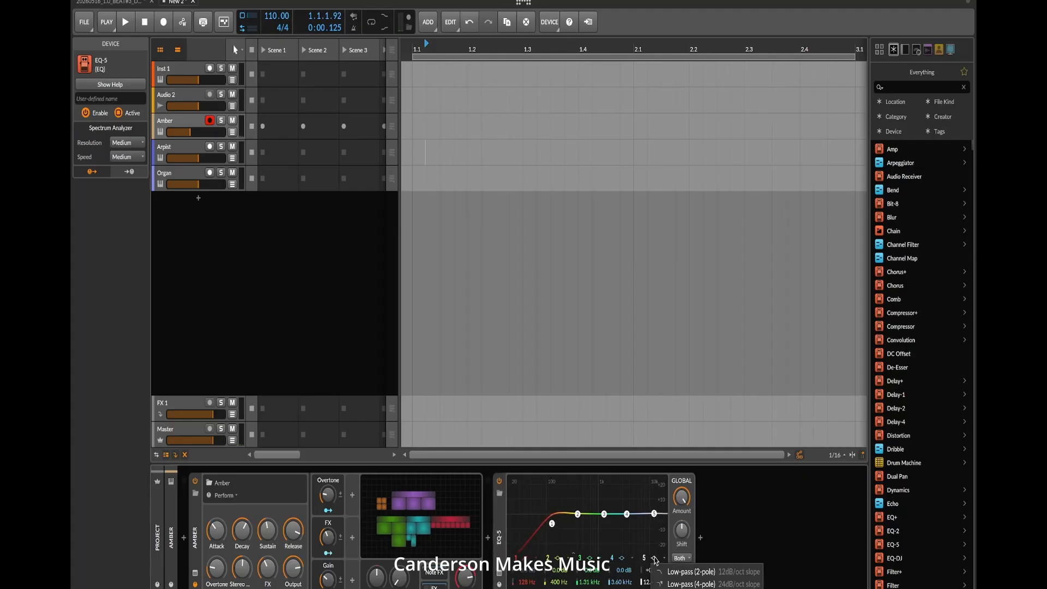
{"action": "left_click", "coordinate": [672, 584]}
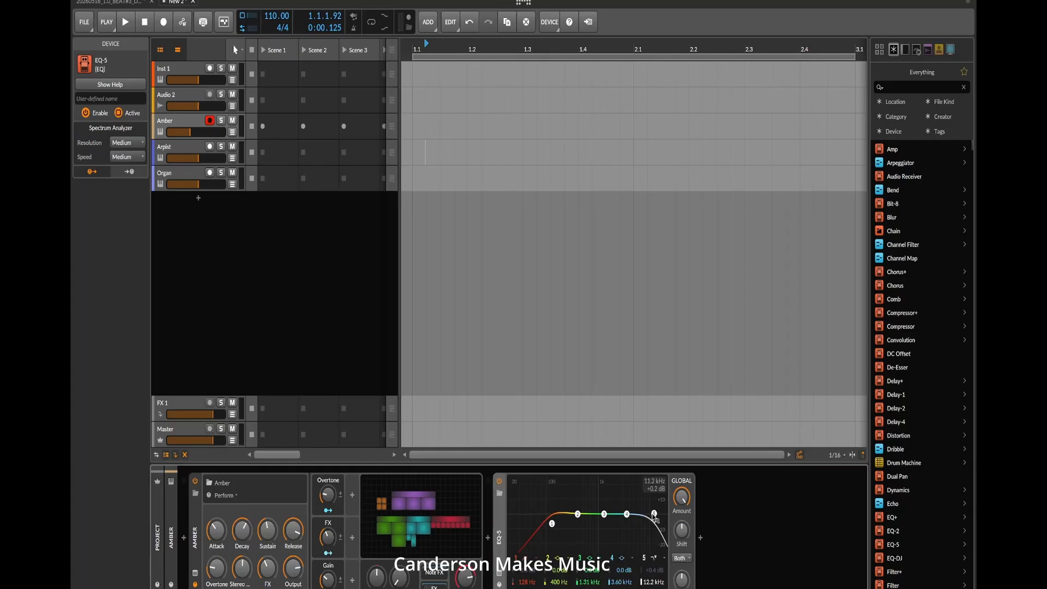
{"action": "left_click_drag", "start_coordinate": [655, 515], "coordinate": [611, 519]}
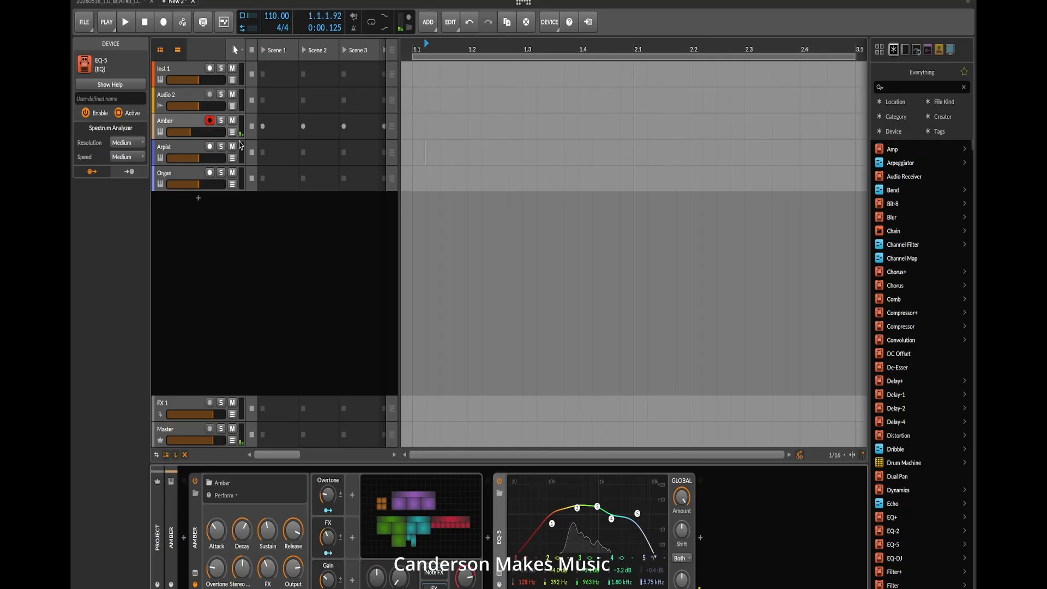
- Lower the Amber track's volume further after the EQ changes
{"action": "left_click_drag", "start_coordinate": [190, 132], "coordinate": [187, 137]}
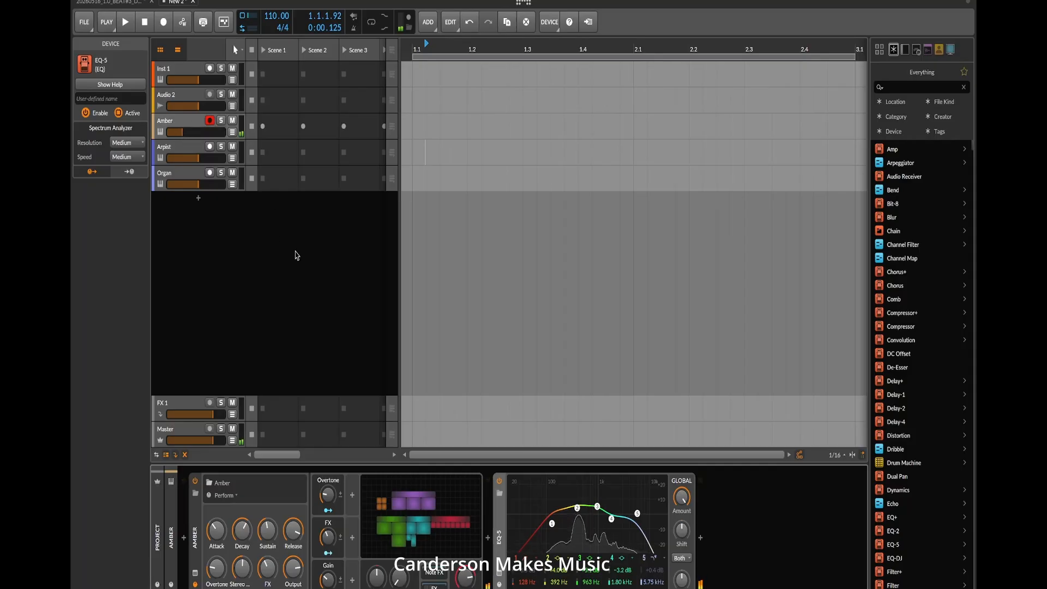
- Add a new instrument track below the Organ track with the Polysynth device
{"action": "left_click", "coordinate": [198, 198]}
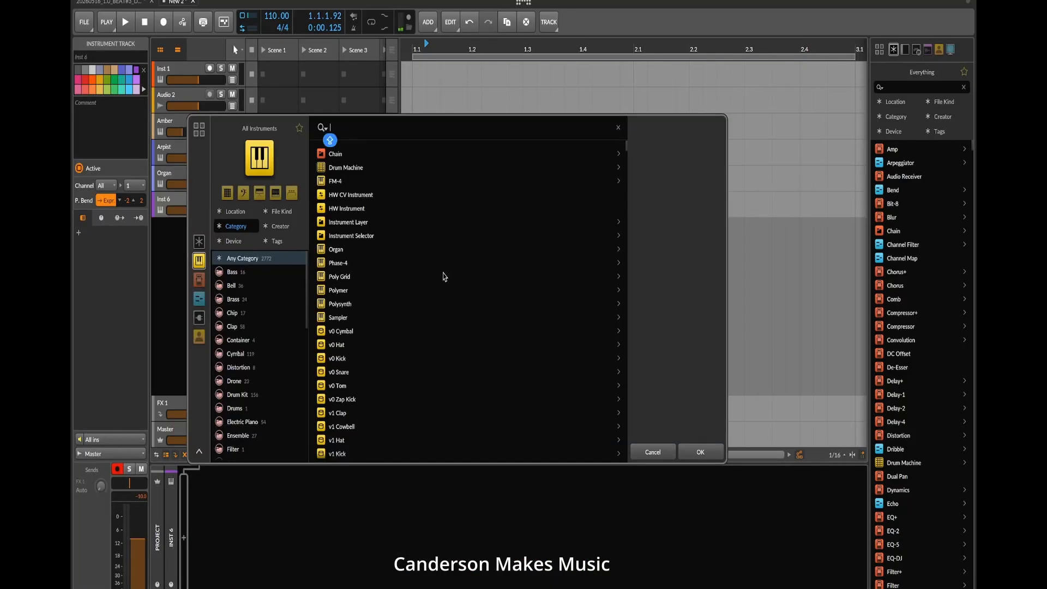
{"action": "left_click", "coordinate": [360, 305]}
{"action": "left_click", "coordinate": [700, 451]}
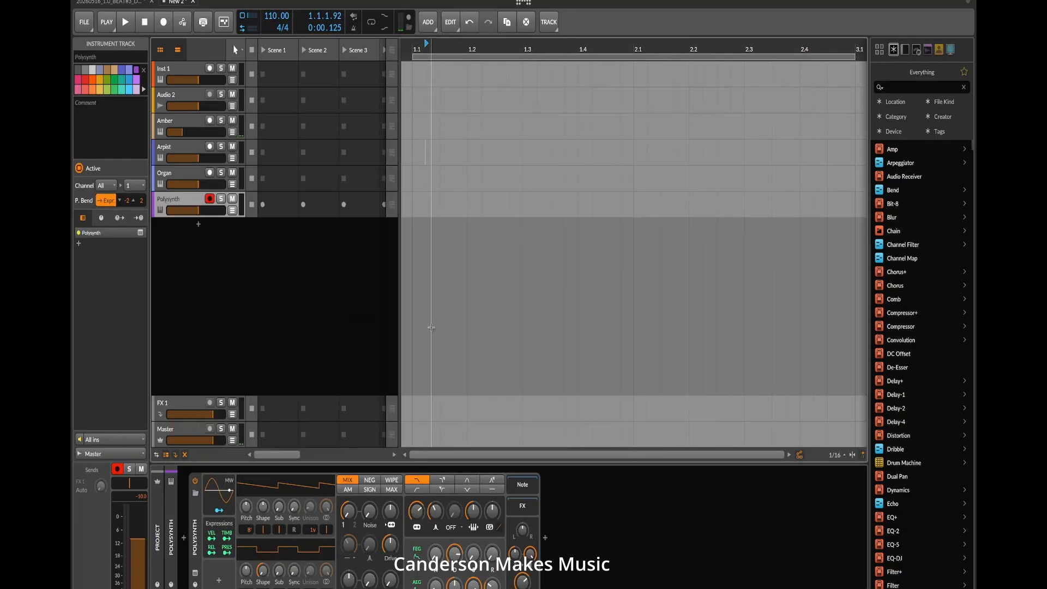
- Browse the Polysynth presets and load Dirty Synth on the new track
{"action": "left_click", "coordinate": [195, 492]}
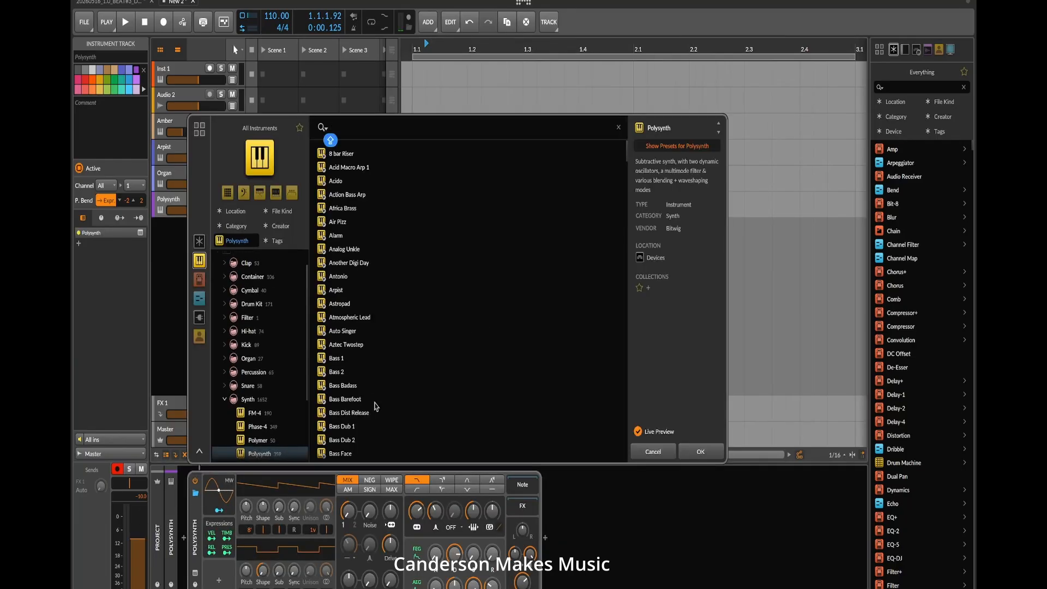
{"action": "scroll", "coordinate": [380, 431], "scroll_direction": "down", "scroll_amount": 5}
{"action": "scroll", "coordinate": [380, 430], "scroll_direction": "down", "scroll_amount": 15}
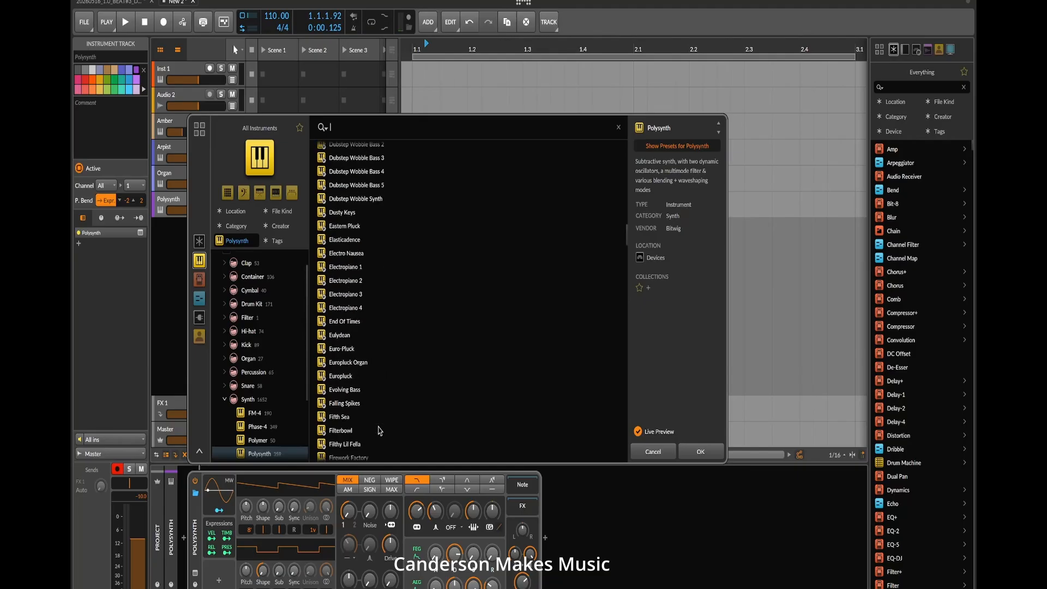
{"action": "scroll", "coordinate": [380, 431], "scroll_direction": "down", "scroll_amount": 2}
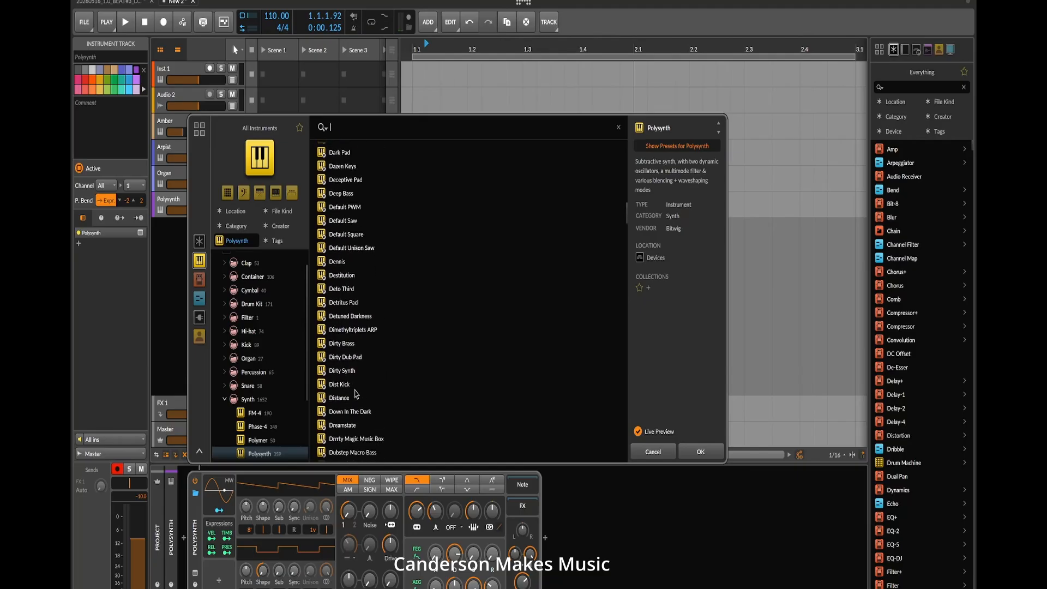
{"action": "double_click", "coordinate": [345, 371]}
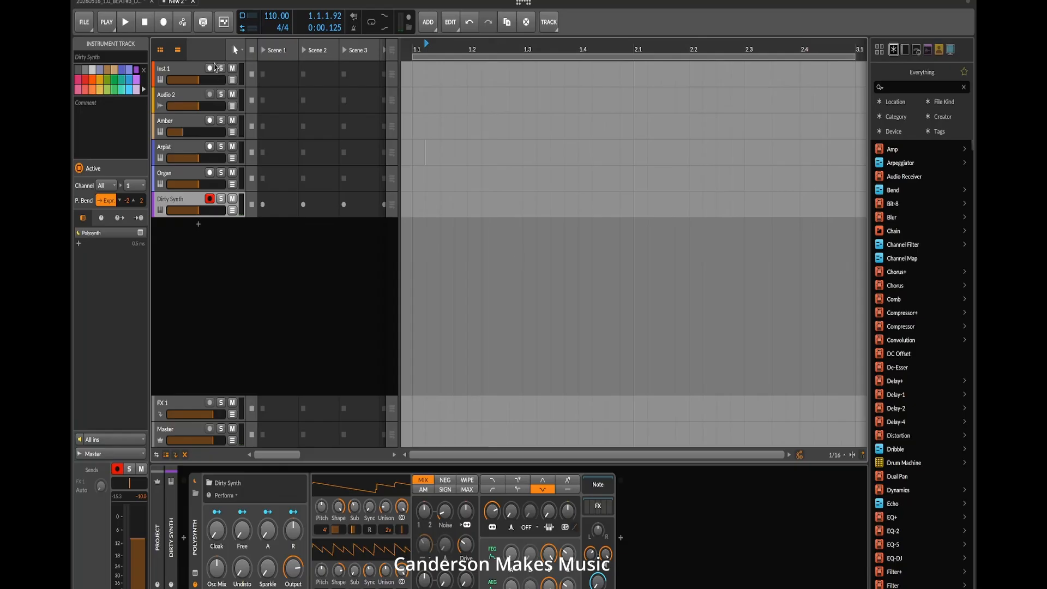
- Set the project tempo to 70 BPM and record a note performance on the Dirty Synth track, ending around bar 19
{"action": "mouse_move", "coordinate": [280, 9]}
{"action": "left_mouse_down"}
{"action": "mouse_move", "coordinate": [280, 41]}
{"action": "mouse_move", "coordinate": [272, 15]}
{"action": "left_mouse_up"}
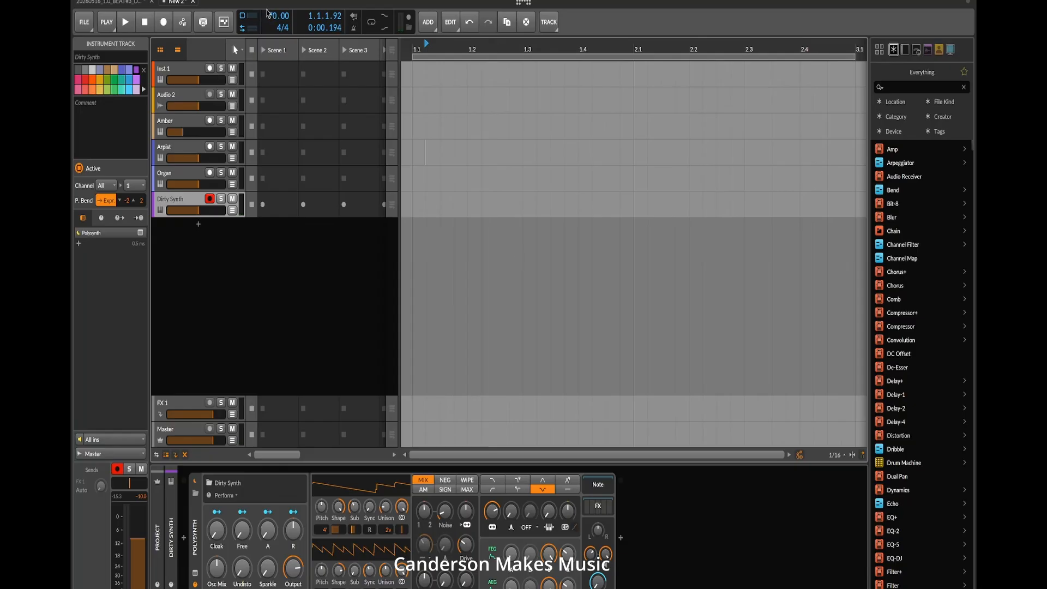
{"action": "left_click", "coordinate": [165, 23]}
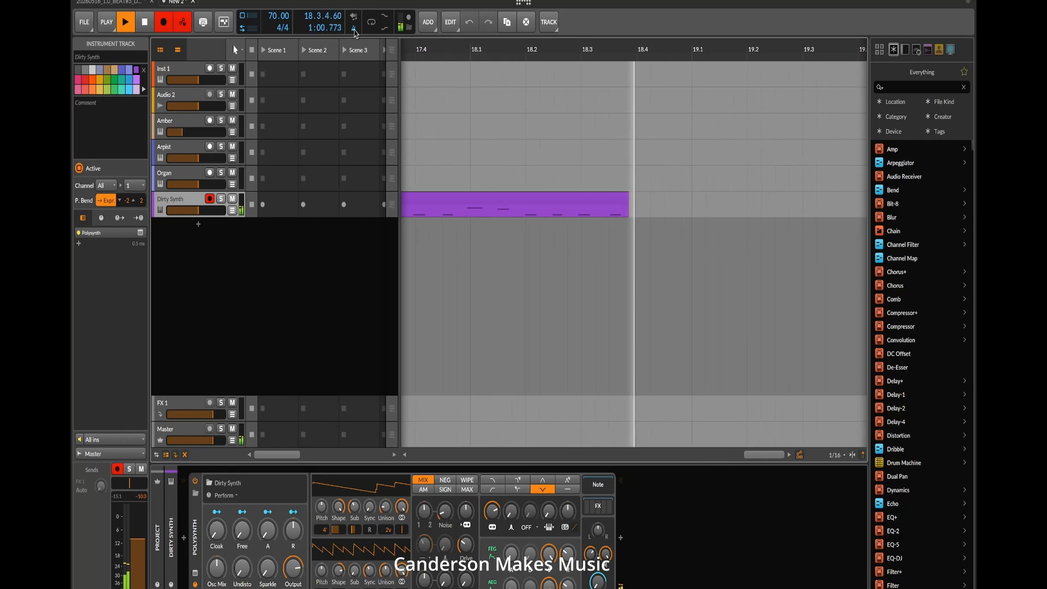
{"action": "key", "text": "space"}
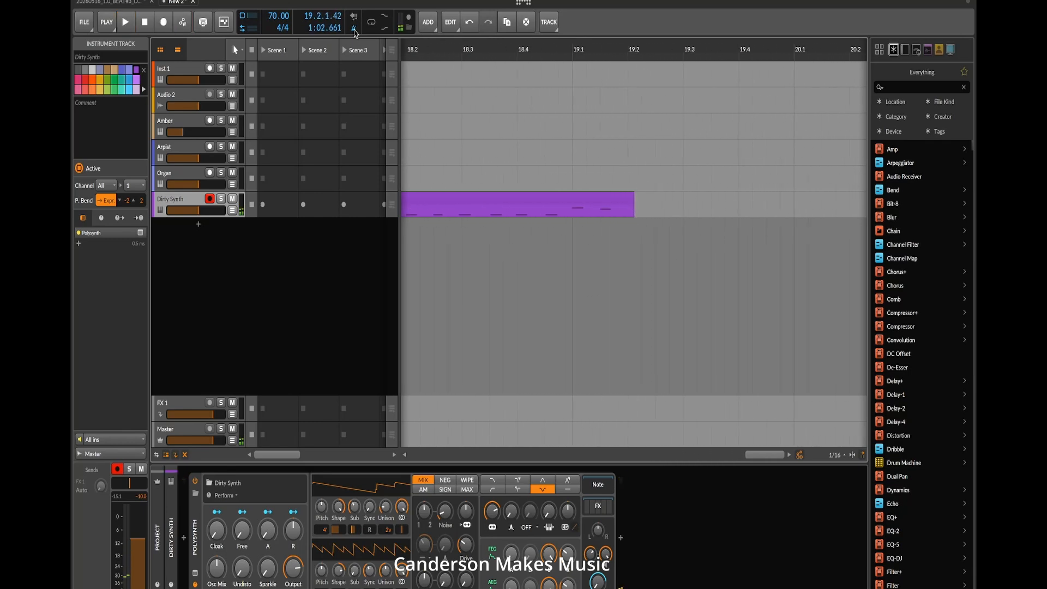
- Quantize the recorded Dirty Synth clip and trim both ends down to a section 2.1.2.90 long
{"action": "left_click_drag", "start_coordinate": [768, 454], "coordinate": [768, 504]}
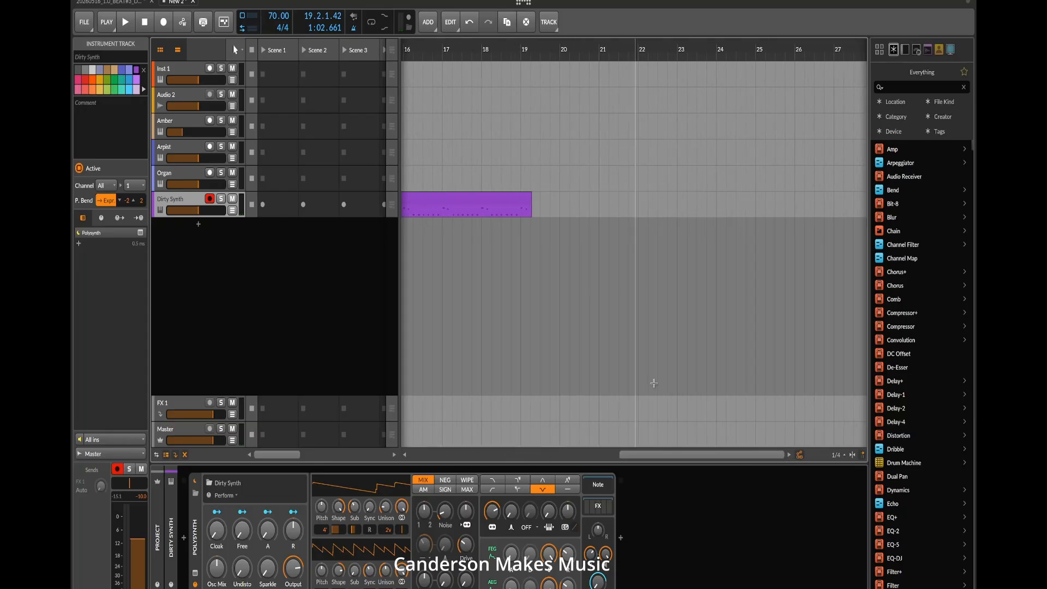
{"action": "left_click_drag", "start_coordinate": [665, 459], "coordinate": [606, 450]}
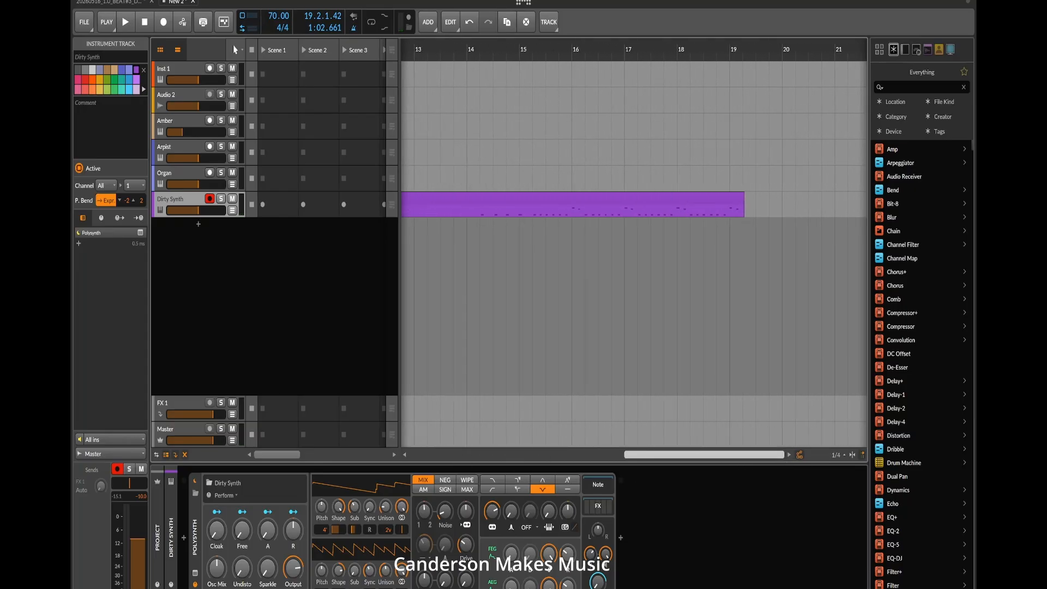
{"action": "right_click", "coordinate": [636, 202]}
{"action": "left_click", "coordinate": [620, 255]}
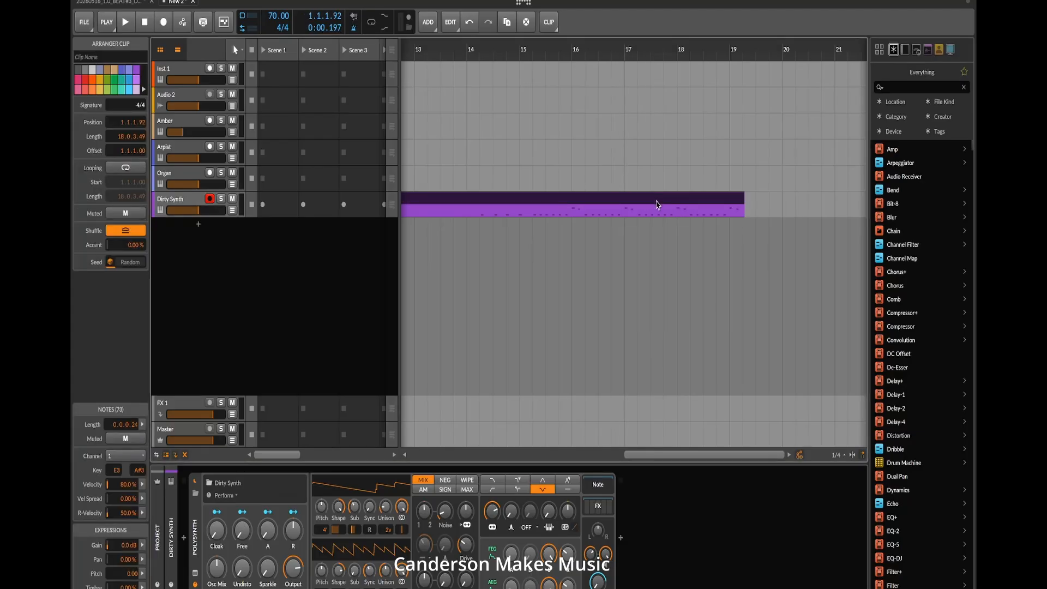
{"action": "key", "text": "q"}
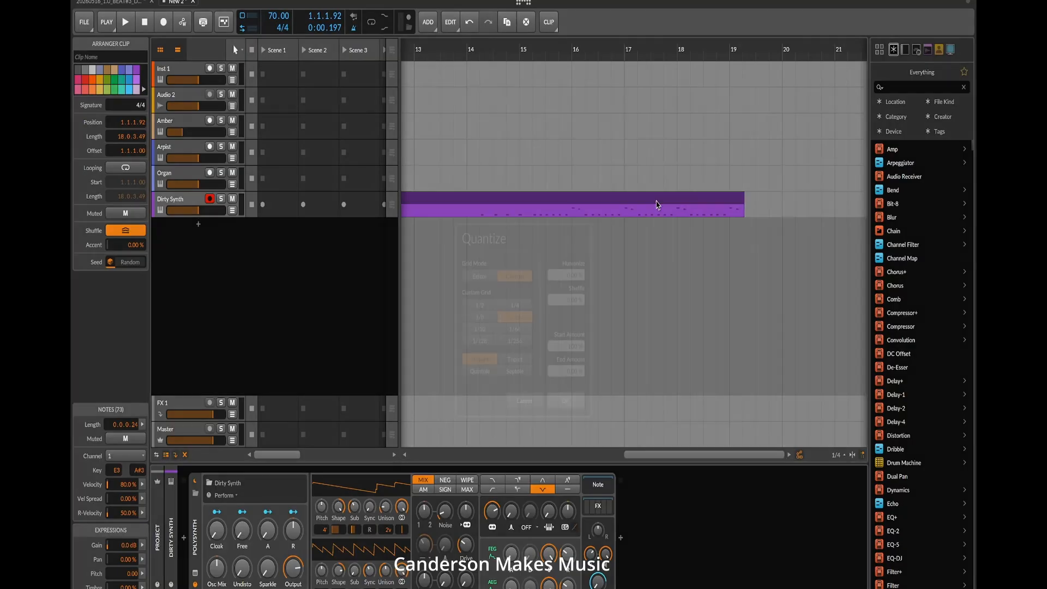
{"action": "left_click", "coordinate": [566, 400]}
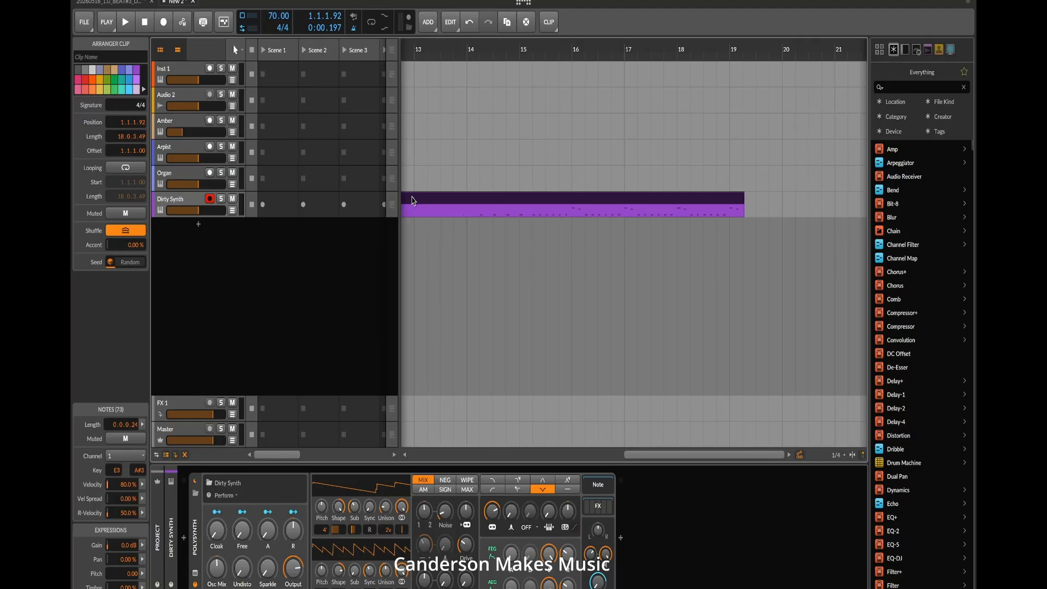
{"action": "left_click_drag", "start_coordinate": [412, 201], "coordinate": [646, 185]}
{"action": "left_click_drag", "start_coordinate": [727, 202], "coordinate": [543, 205]}
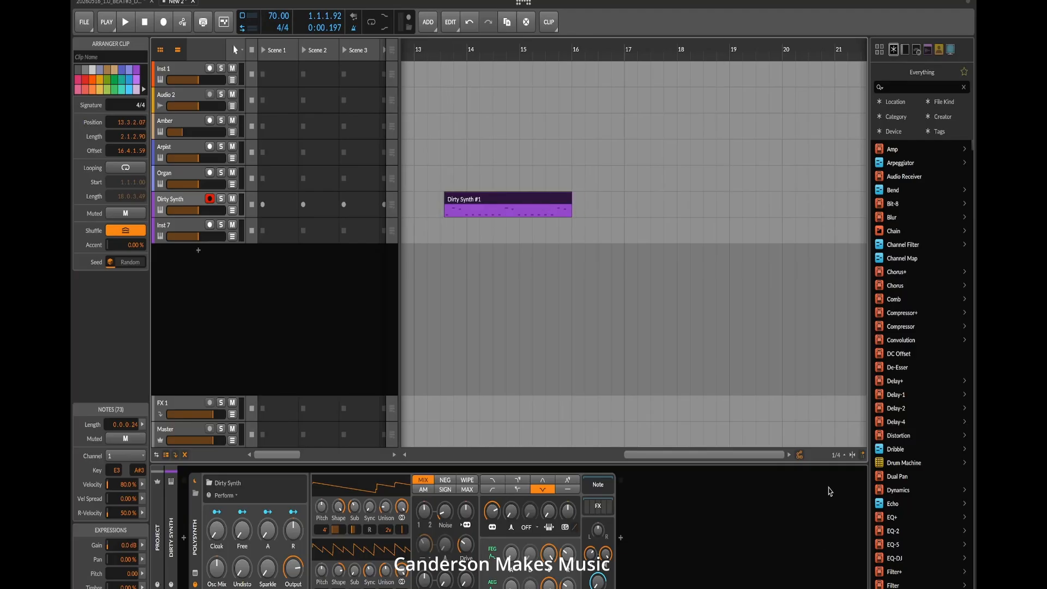
- Set the arranger grid to 1/2 and move the trimmed Dirty Synth clip to 1.1.1.00
{"action": "left_click", "coordinate": [831, 455]}
{"action": "left_click", "coordinate": [827, 347]}
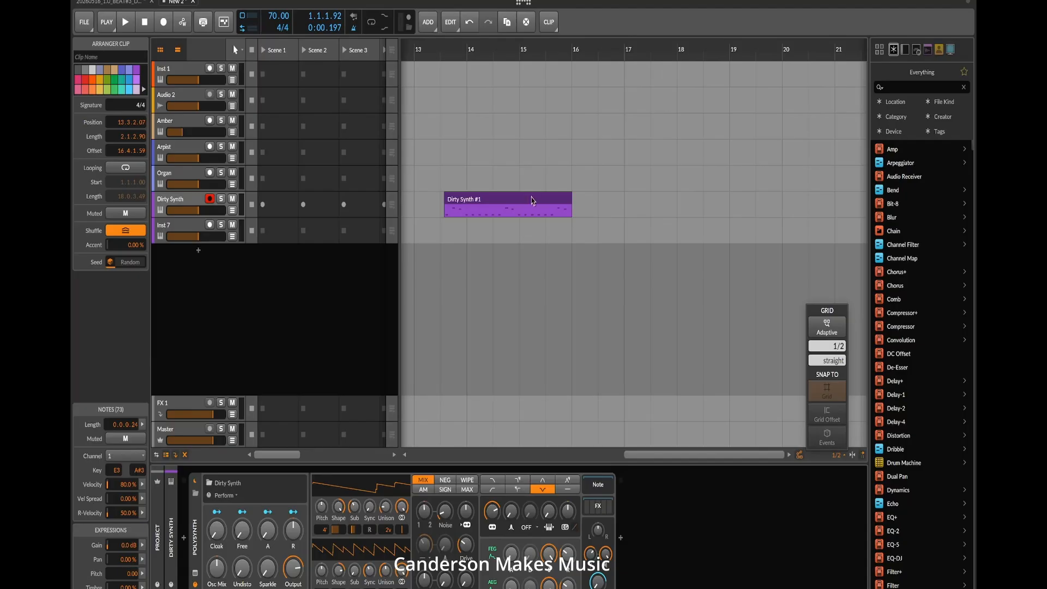
{"action": "left_click_drag", "start_coordinate": [479, 202], "coordinate": [447, 206]}
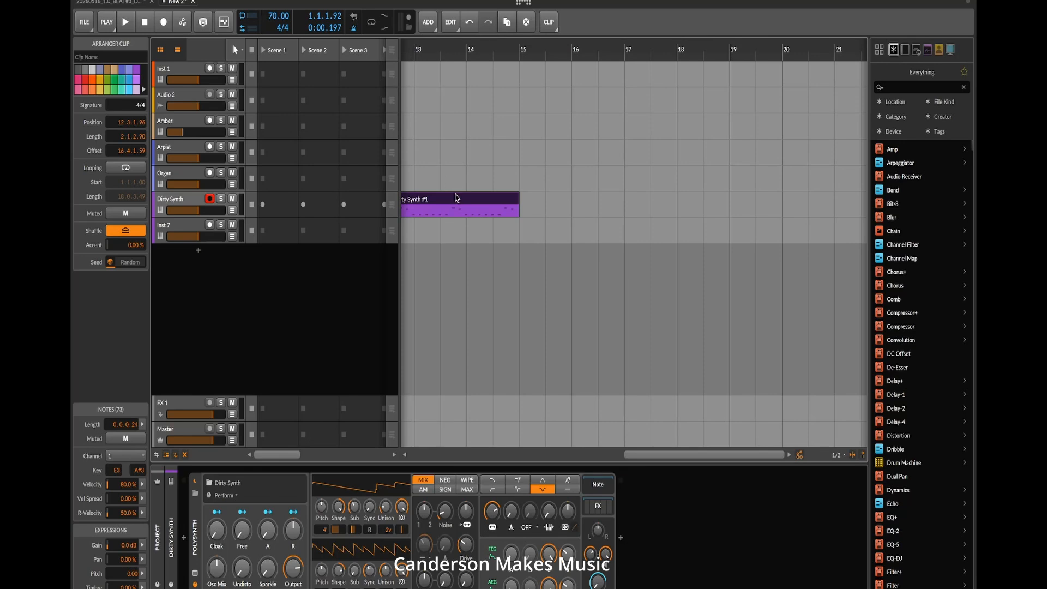
{"action": "mouse_move", "coordinate": [457, 198]}
{"action": "left_mouse_down"}
{"action": "mouse_move", "coordinate": [490, 200]}
{"action": "mouse_move", "coordinate": [414, 205]}
{"action": "mouse_move", "coordinate": [671, 214]}
{"action": "mouse_move", "coordinate": [396, 210]}
{"action": "mouse_move", "coordinate": [462, 204]}
{"action": "left_mouse_up"}
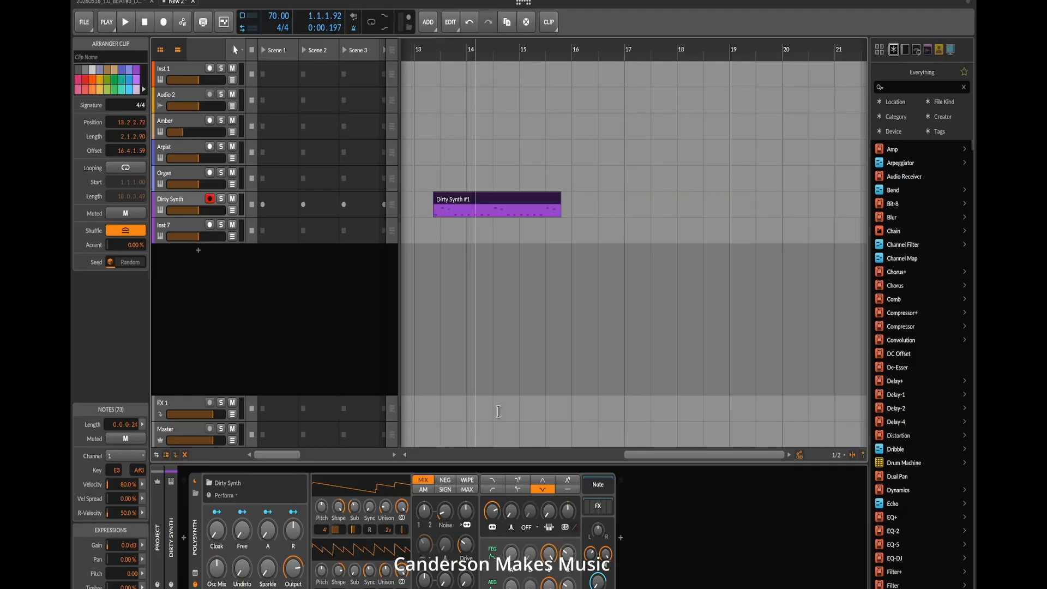
{"action": "left_click_drag", "start_coordinate": [651, 455], "coordinate": [691, 473]}
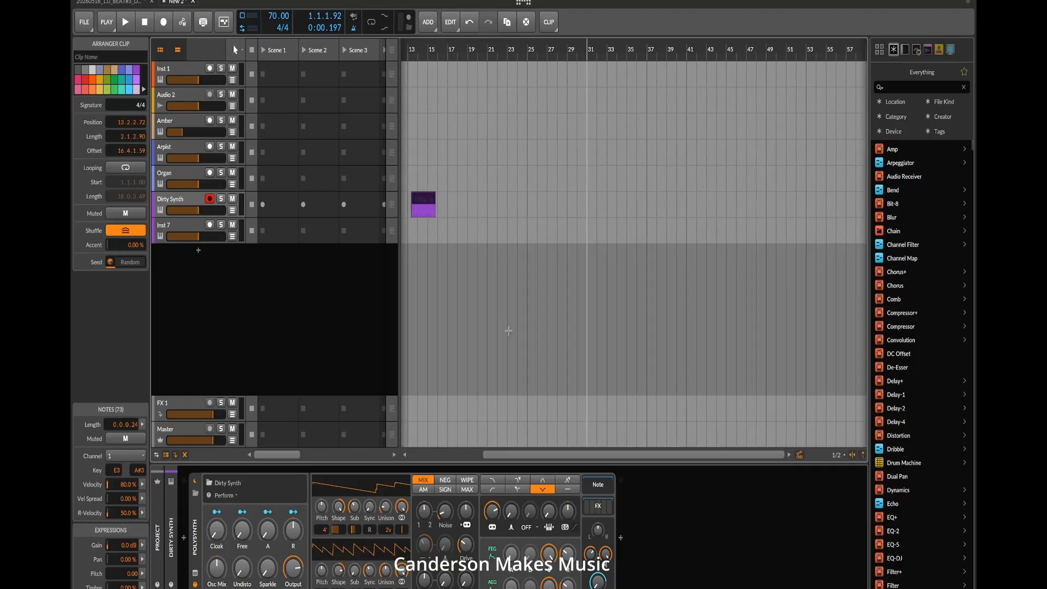
{"action": "mouse_move", "coordinate": [434, 198]}
{"action": "left_mouse_down"}
{"action": "mouse_move", "coordinate": [387, 204]}
{"action": "mouse_move", "coordinate": [425, 201]}
{"action": "left_mouse_up"}
{"action": "left_click_drag", "start_coordinate": [615, 455], "coordinate": [564, 454]}
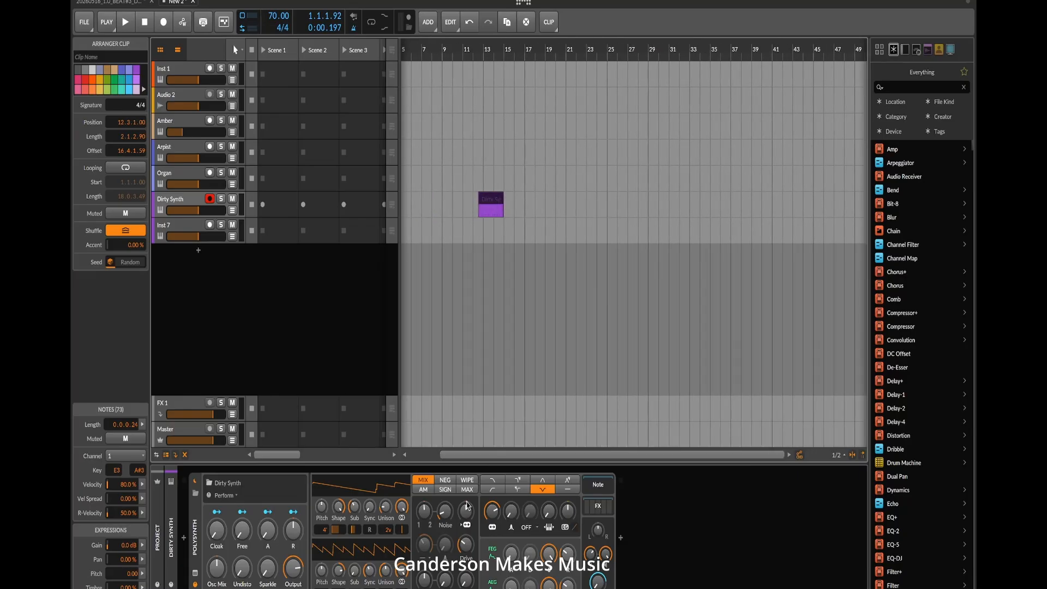
{"action": "left_click_drag", "start_coordinate": [482, 456], "coordinate": [451, 445]}
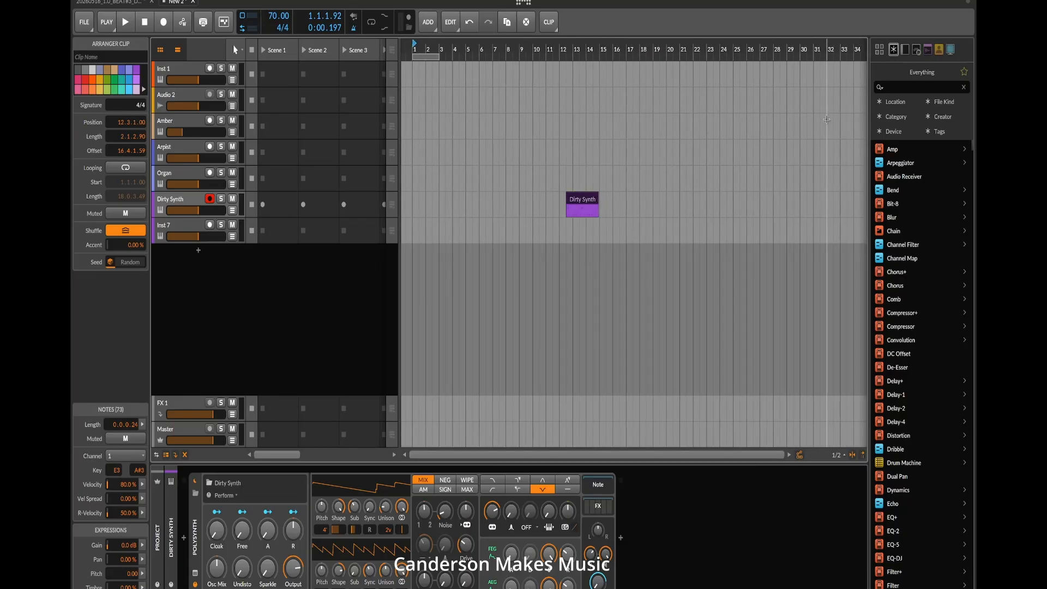
{"action": "left_click_drag", "start_coordinate": [582, 200], "coordinate": [413, 221]}
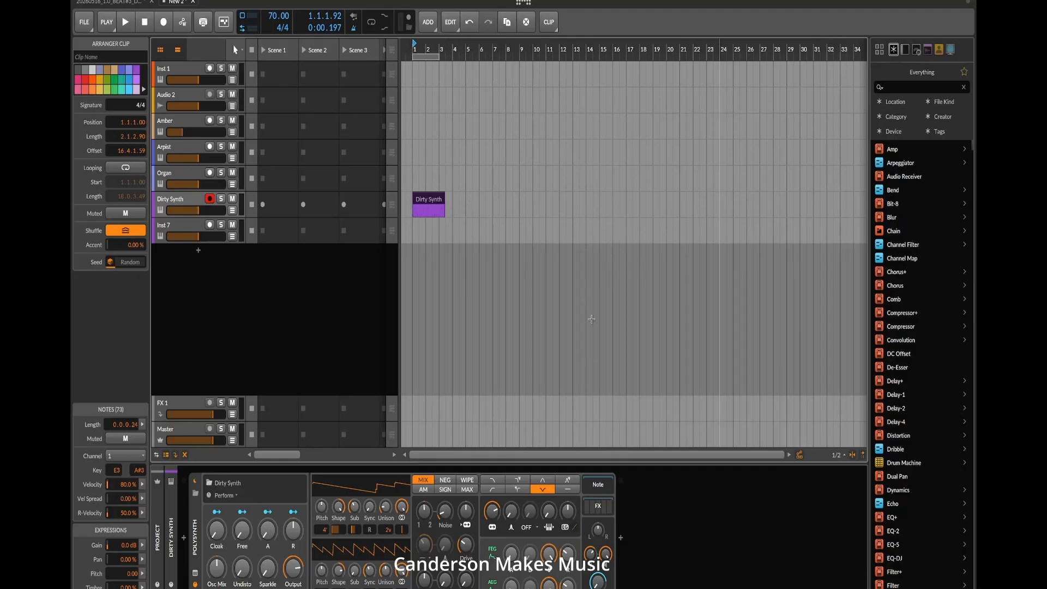
- Shift the Dirty Synth clip to start at 1.1.3.20 and check the arranger's grid settings
{"action": "left_click_drag", "start_coordinate": [606, 455], "coordinate": [606, 501]}
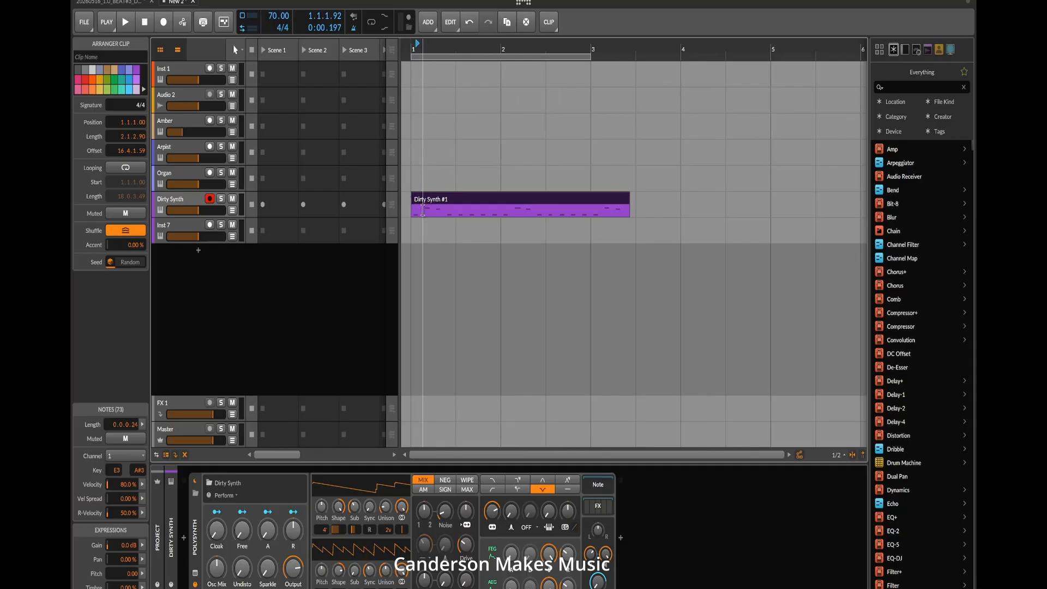
{"action": "left_click_drag", "start_coordinate": [429, 209], "coordinate": [469, 197]}
{"action": "left_click", "coordinate": [448, 197]}
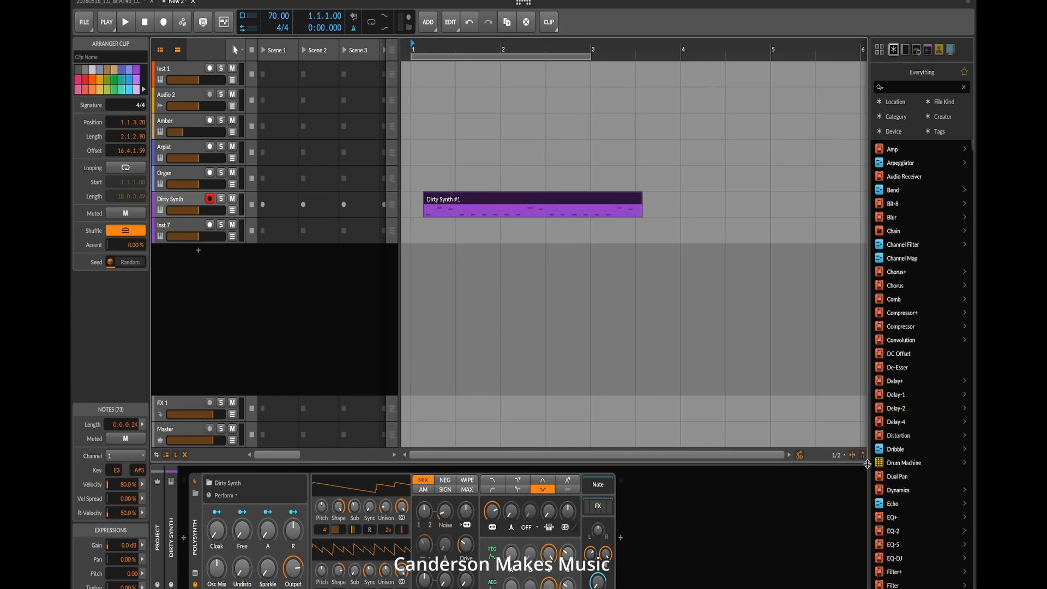
{"action": "left_click", "coordinate": [838, 455]}
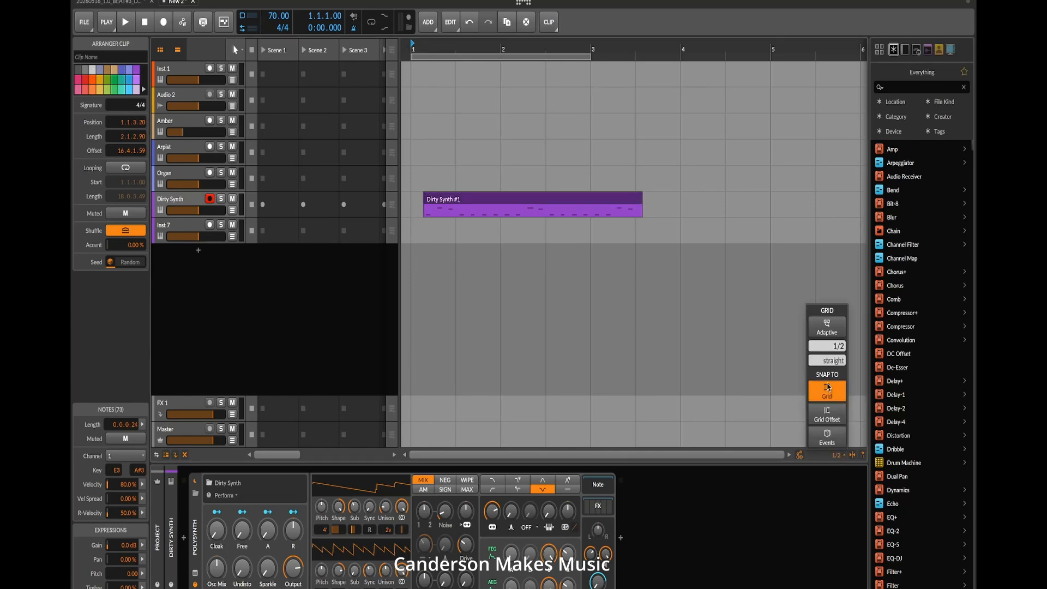
{"action": "left_click", "coordinate": [759, 380]}
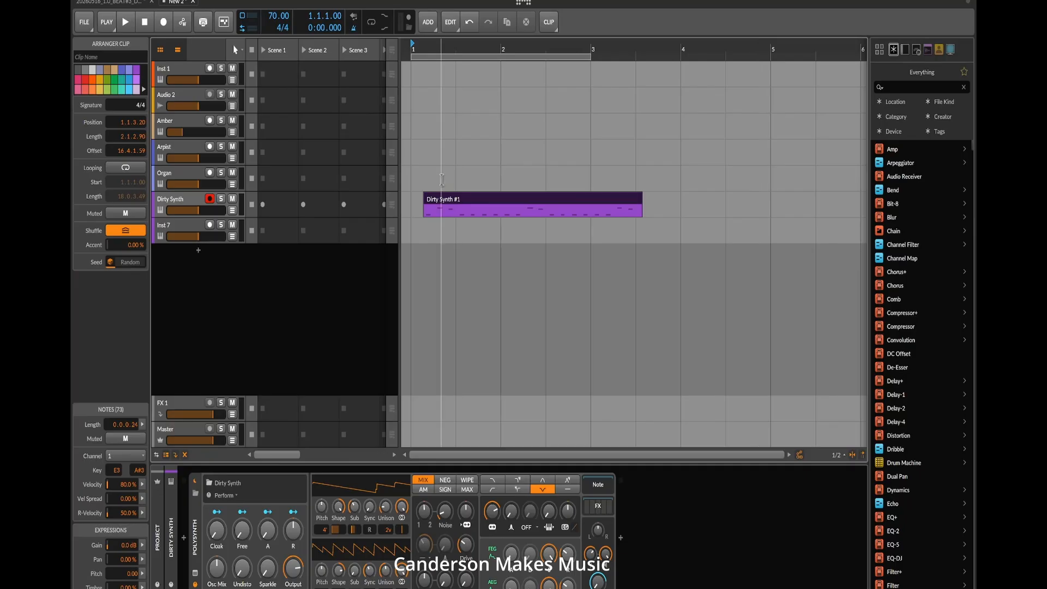
- Play the clip from about the middle of bar 1 and nudge its start to 1.1.2.87
{"action": "left_click", "coordinate": [458, 51]}
{"action": "key", "text": "space"}
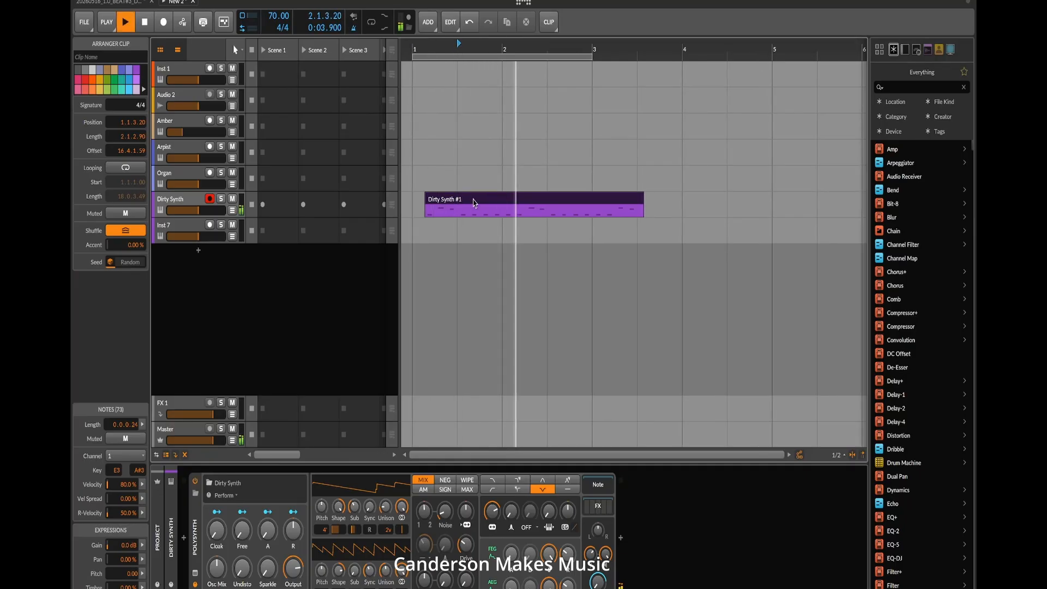
{"action": "left_click", "coordinate": [473, 200]}
{"action": "left_click_drag", "start_coordinate": [472, 200], "coordinate": [470, 201]}
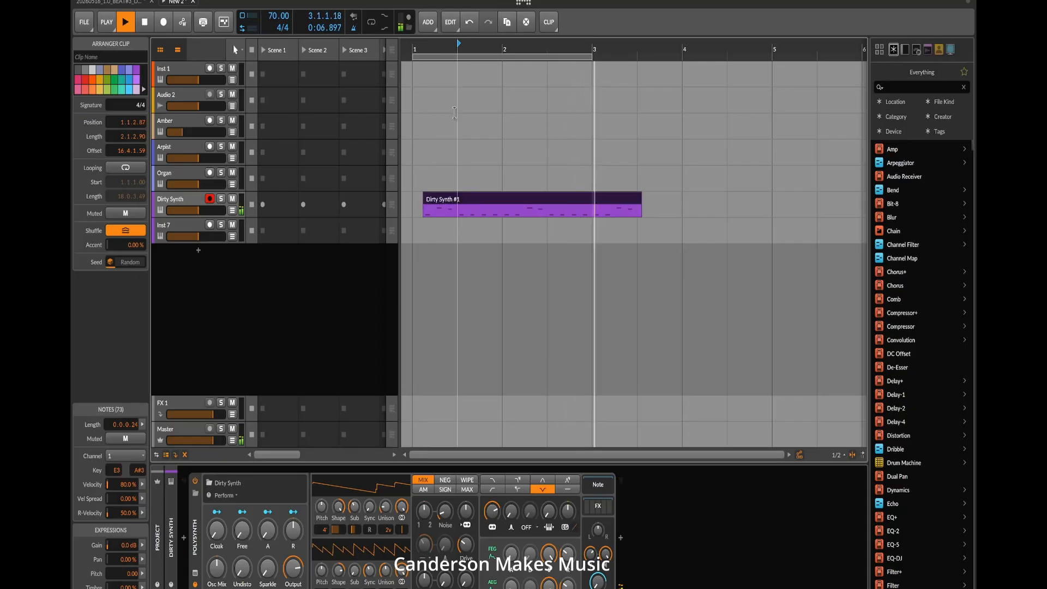
{"action": "double_click", "coordinate": [453, 53]}
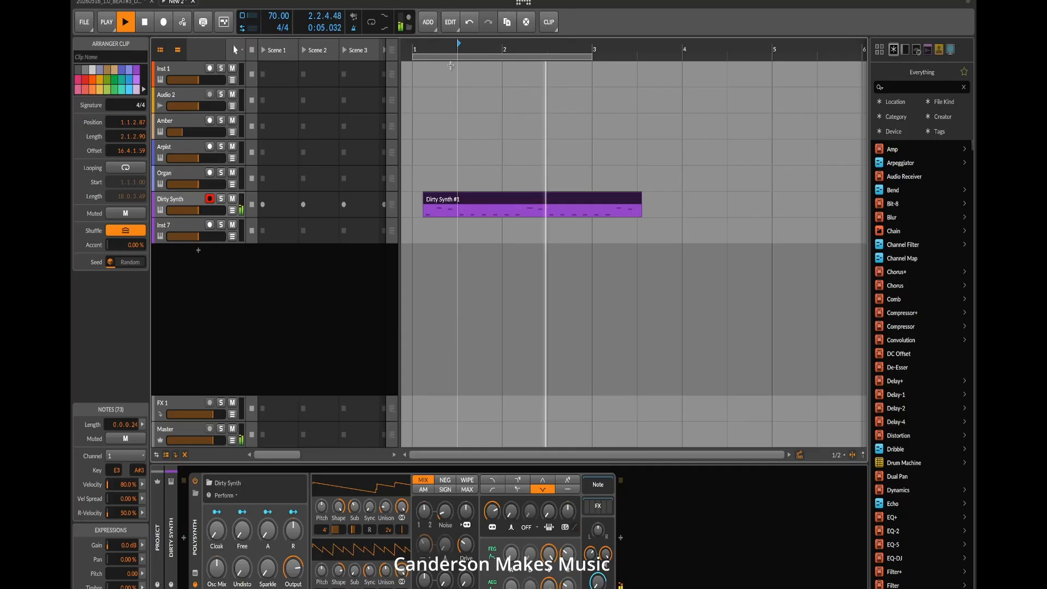
{"action": "key", "text": "space"}
{"action": "left_click", "coordinate": [421, 183]}
{"action": "left_click", "coordinate": [422, 209]}
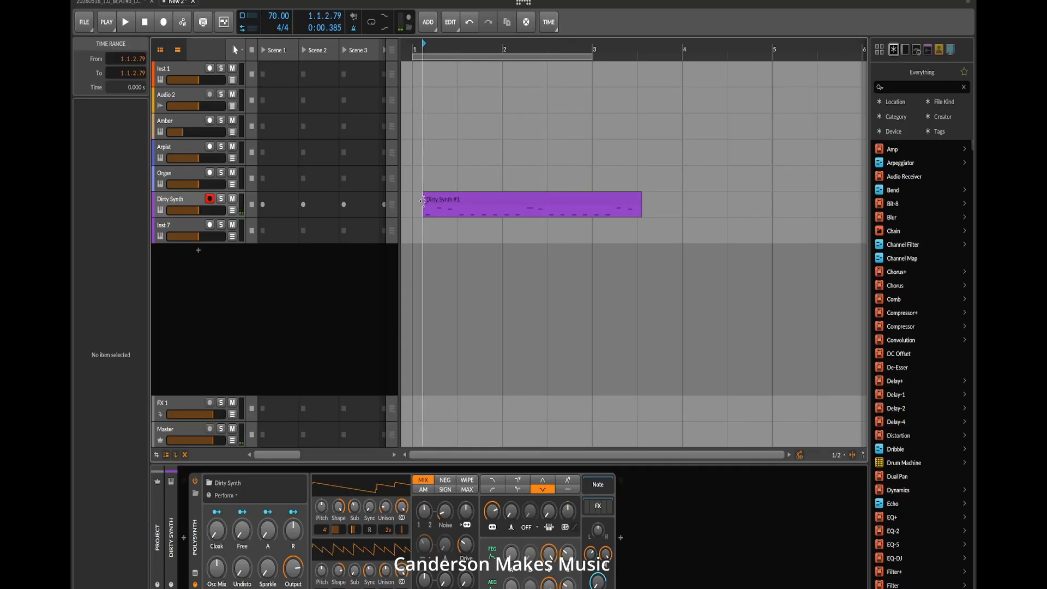
- Trim the Dirty Synth clip to exactly two bars starting at 1.3.1.00 and move it to 1.1.1.00
{"action": "left_click_drag", "start_coordinate": [423, 199], "coordinate": [454, 196]}
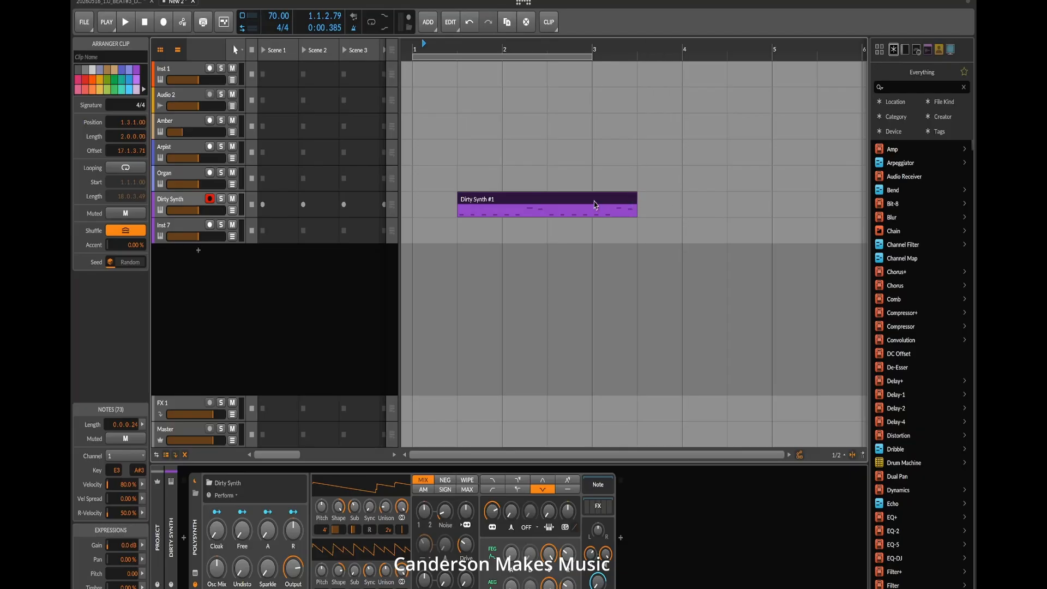
{"action": "left_click_drag", "start_coordinate": [595, 205], "coordinate": [550, 204]}
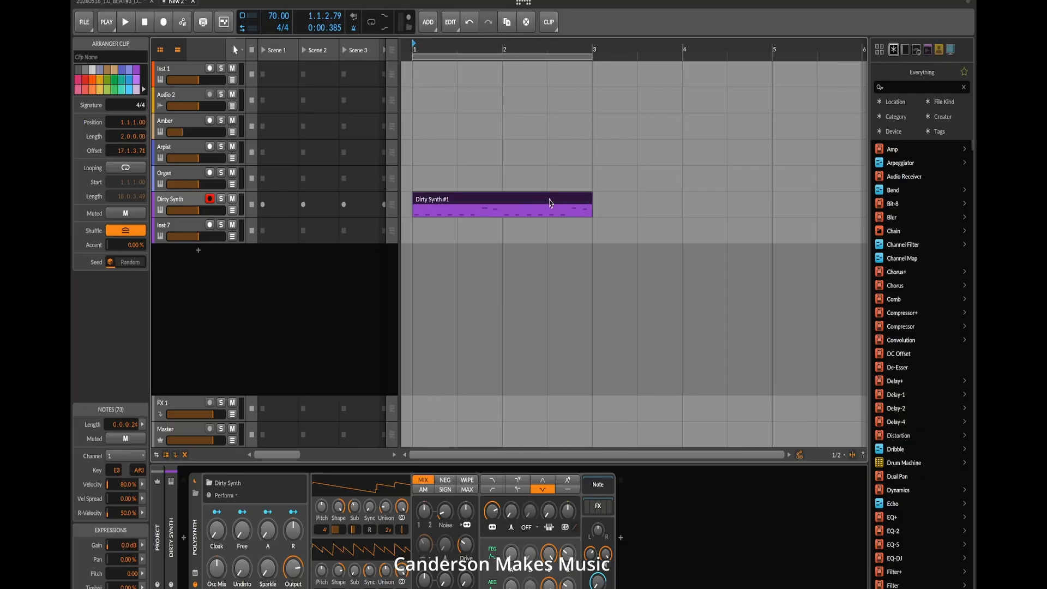
- Duplicate the two-bar Dirty Synth clip to bar 3 and color the copy green
{"action": "key", "text": "ctrl+d"}
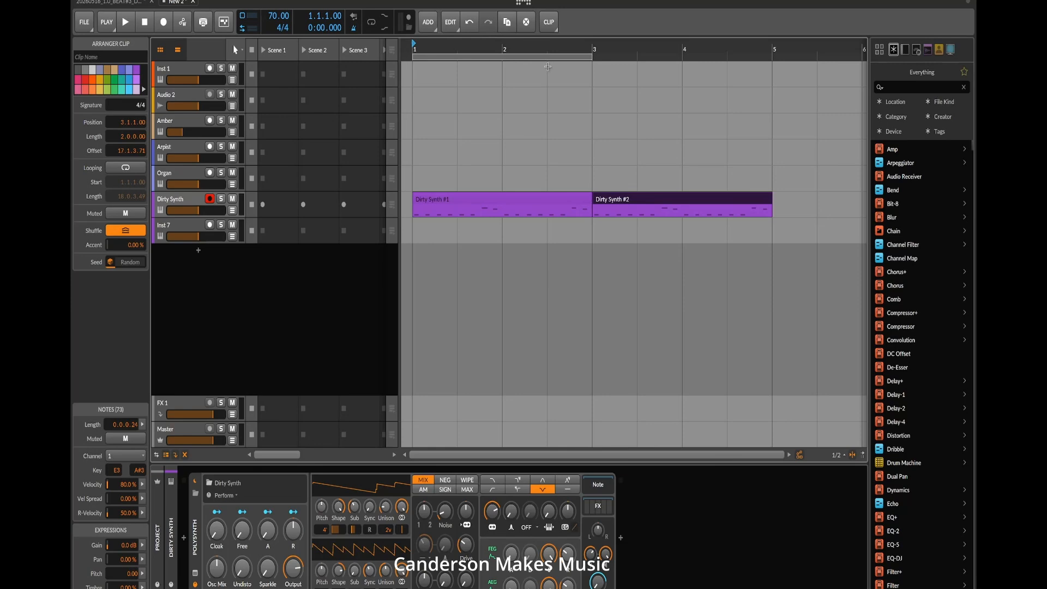
{"action": "right_click", "coordinate": [683, 200]}
{"action": "left_click", "coordinate": [739, 213]}
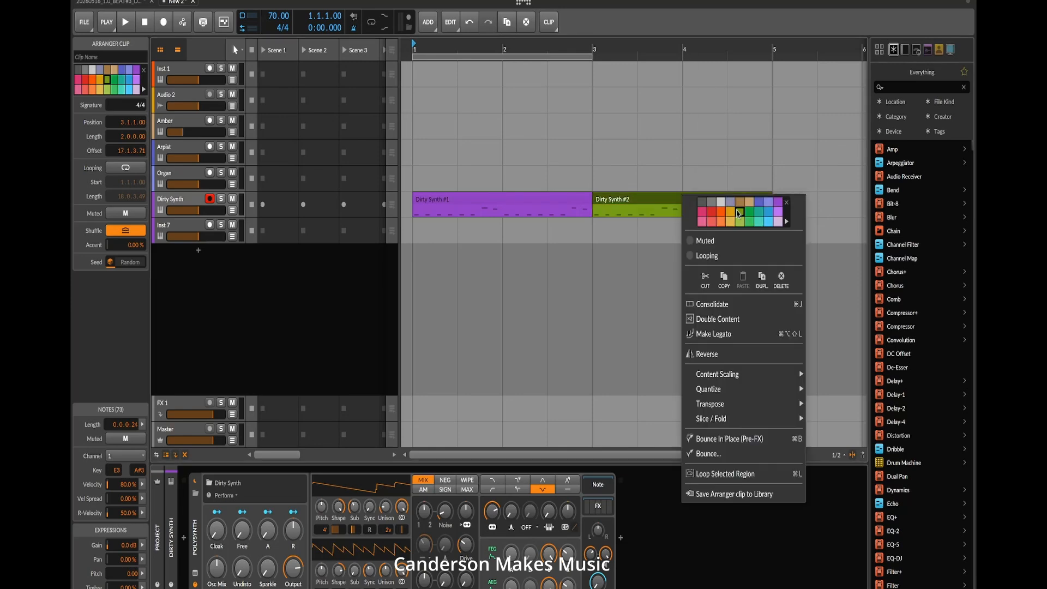
- Transpose the green Dirty Synth clip at bar 3 up an octave
{"action": "mouse_move", "coordinate": [731, 403]}
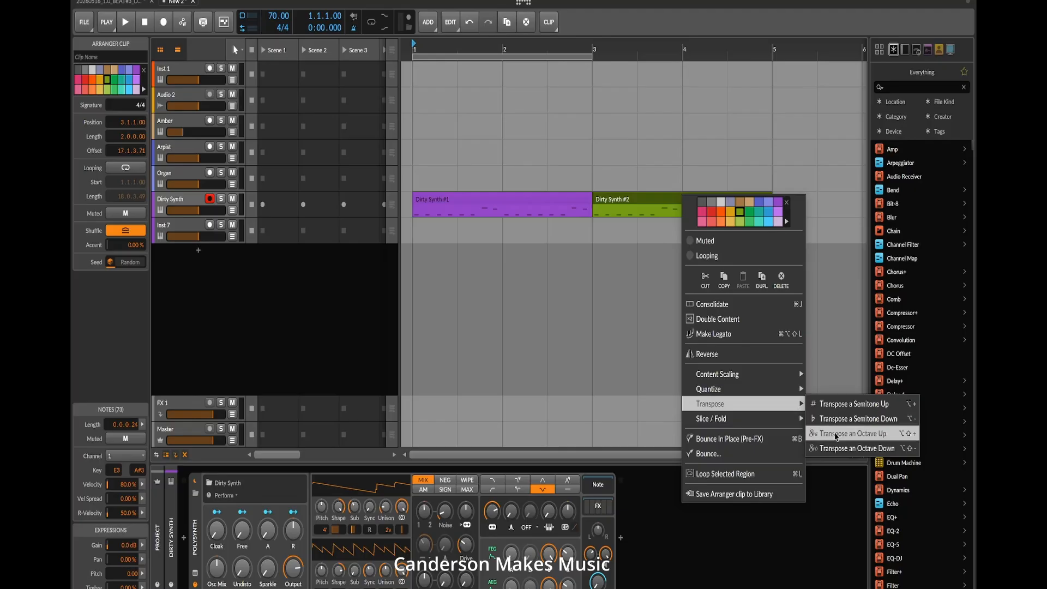
{"action": "left_click", "coordinate": [842, 433]}
{"action": "left_click", "coordinate": [656, 294]}
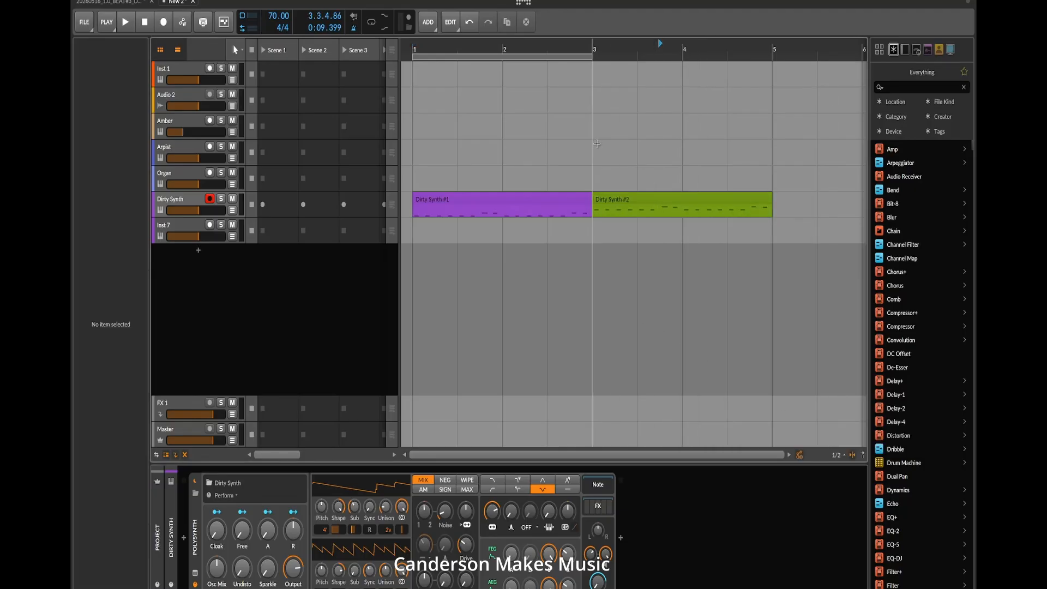
- Move the green Dirty Synth clip to bar 9 and duplicate the purple clip to bar 3
{"action": "left_click_drag", "start_coordinate": [529, 455], "coordinate": [607, 469]}
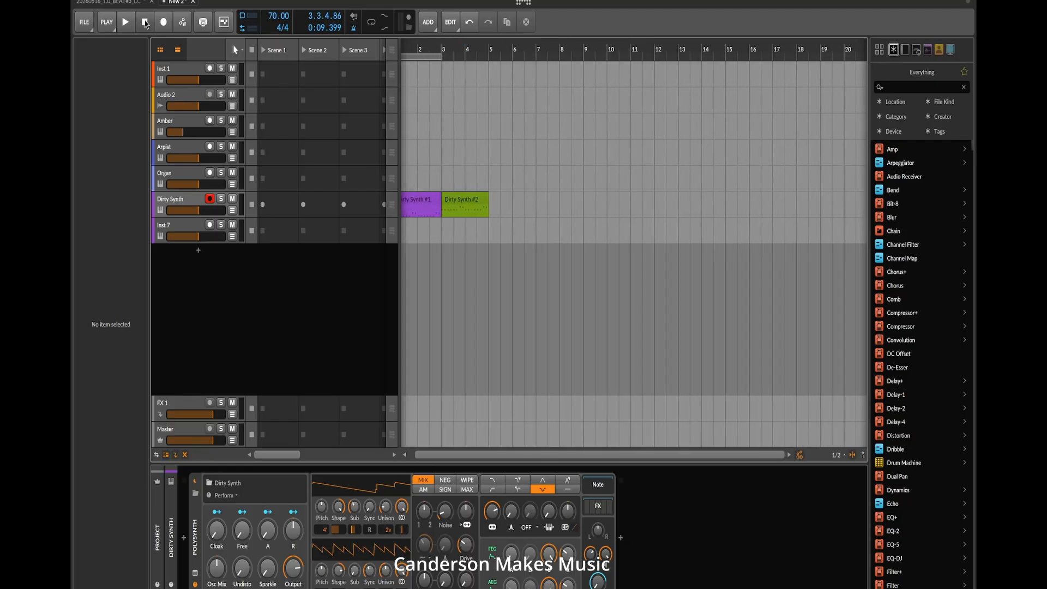
{"action": "left_click_drag", "start_coordinate": [470, 209], "coordinate": [594, 201]}
{"action": "left_click", "coordinate": [506, 25]}
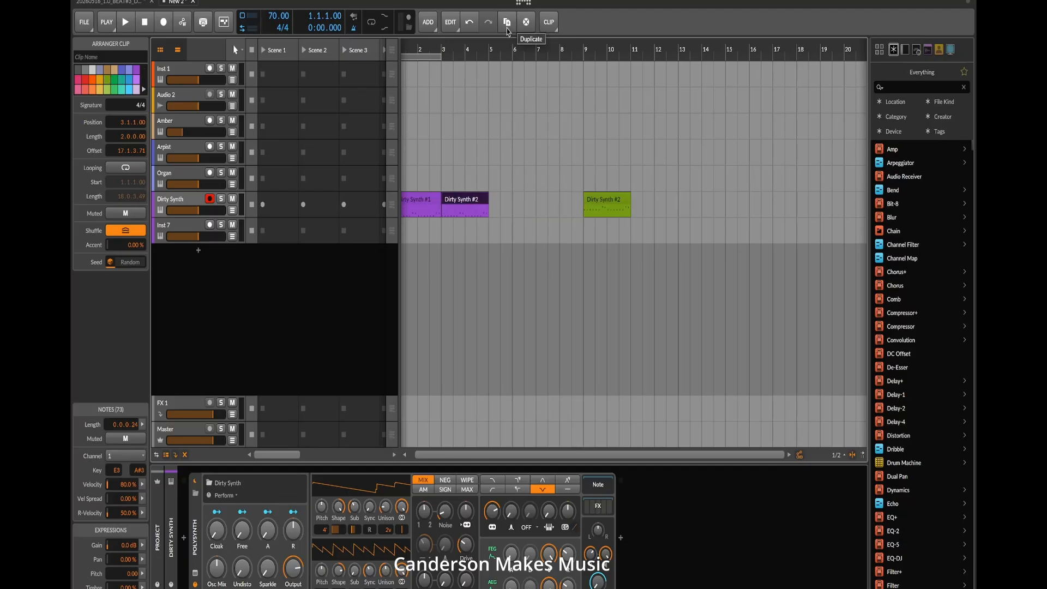
- Duplicate the green clip to bar 11 and consolidate the two green clips into one four-bar clip
{"action": "left_click", "coordinate": [617, 198]}
{"action": "left_click", "coordinate": [510, 22]}
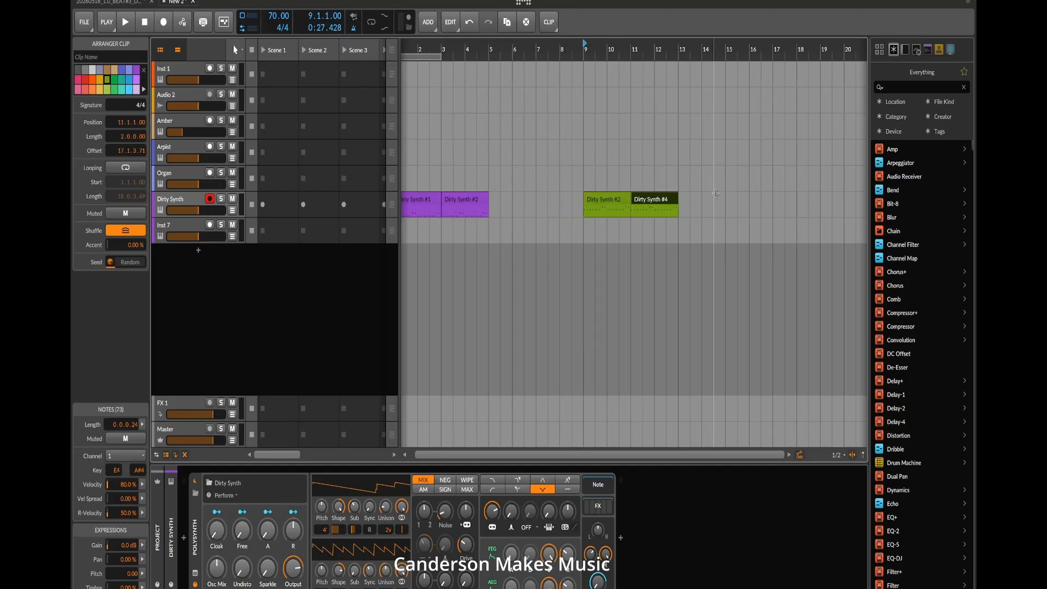
{"action": "left_click", "coordinate": [615, 199], "text": "shift"}
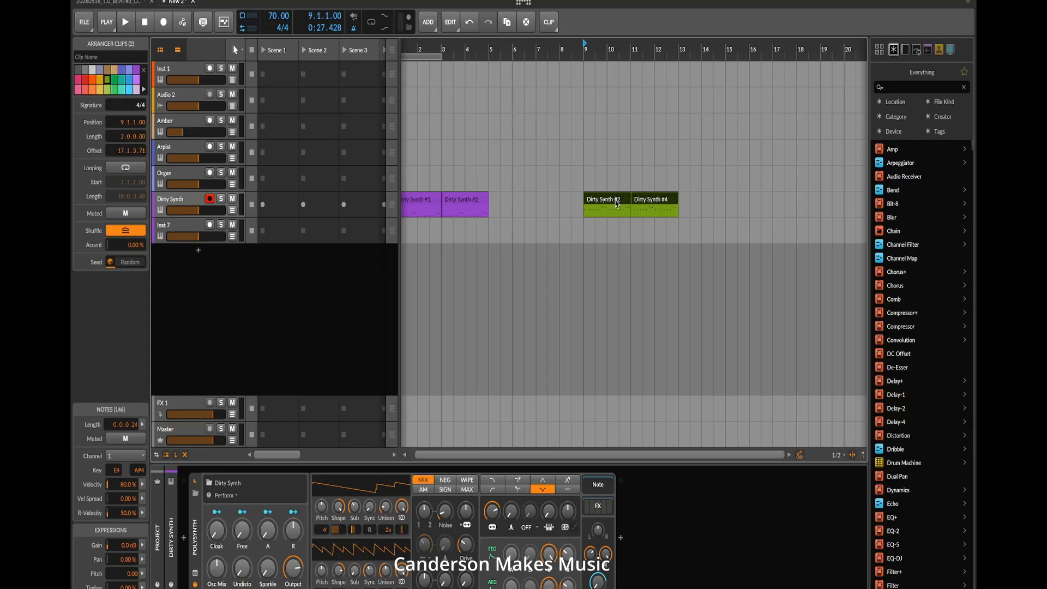
{"action": "key", "text": "ctrl+j"}
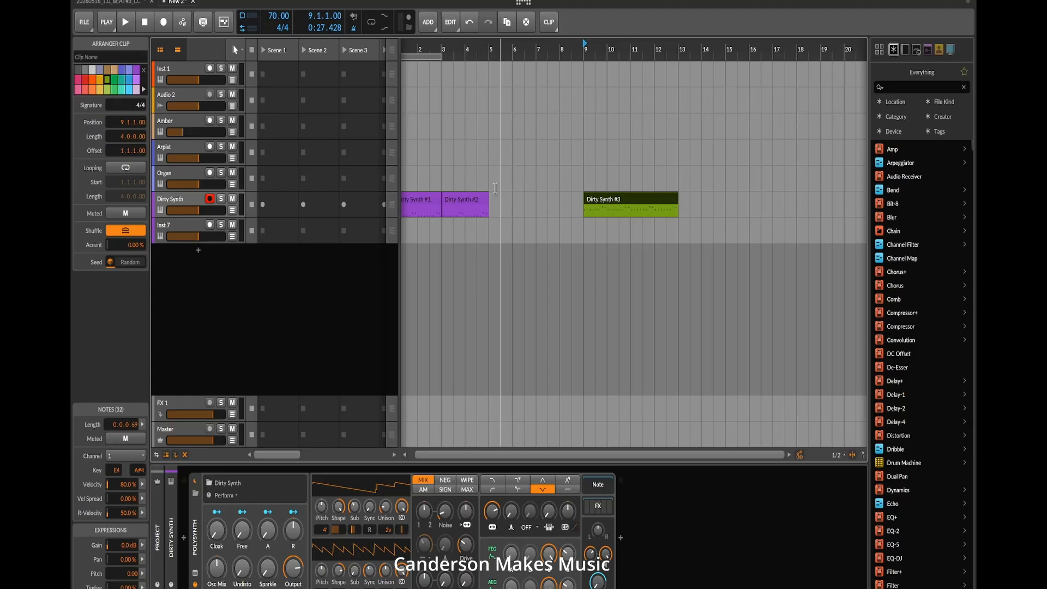
- Consolidate the two purple clips into one four-bar clip and move the green four-bar clip to bar 5
{"action": "left_click", "coordinate": [466, 200]}
{"action": "left_click", "coordinate": [410, 203], "text": "shift"}
{"action": "key", "text": "ctrl+j"}
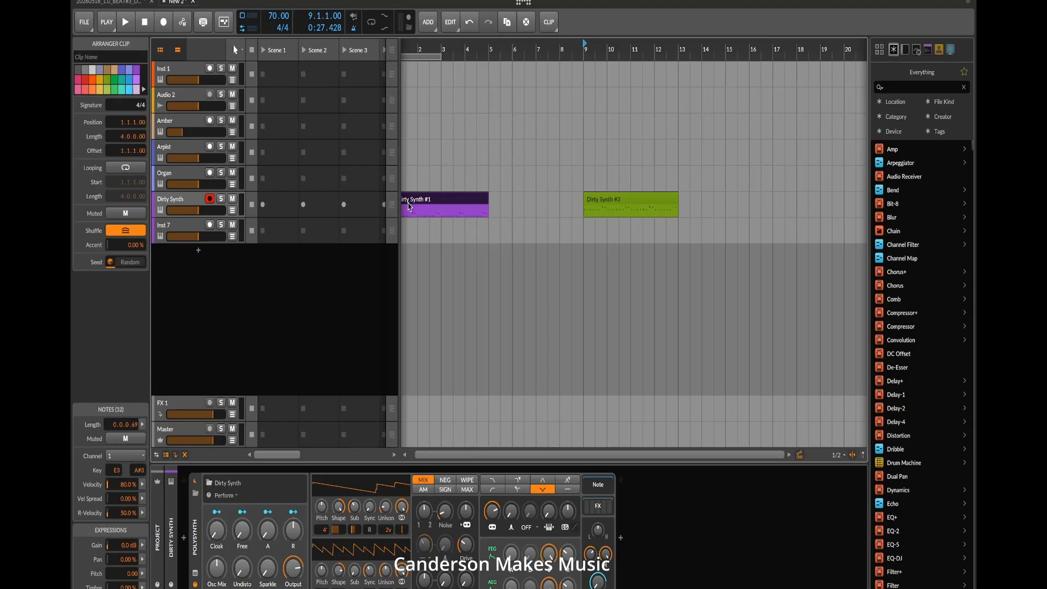
{"action": "left_click_drag", "start_coordinate": [637, 204], "coordinate": [546, 208]}
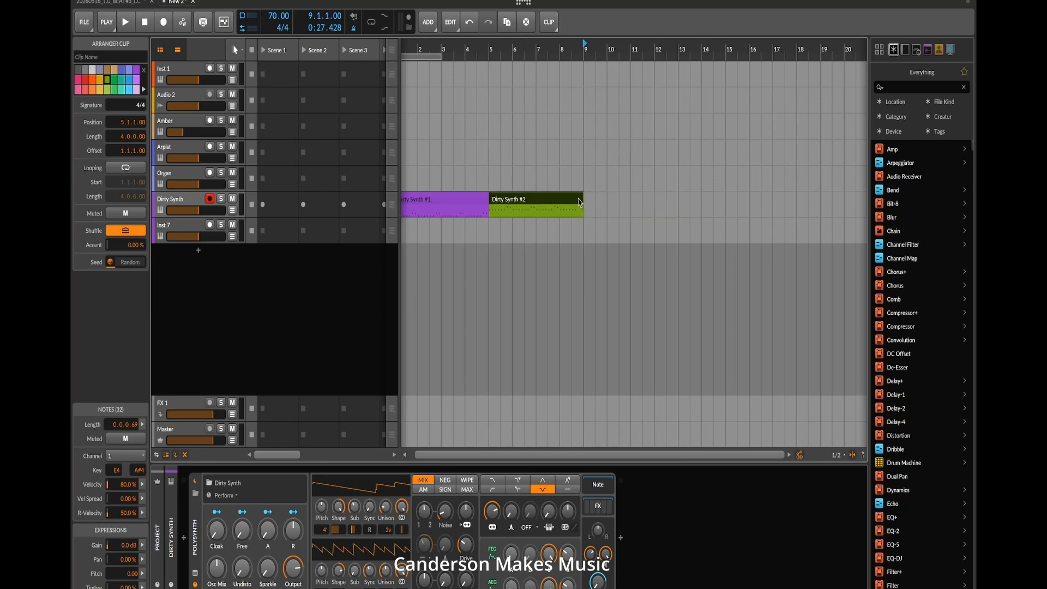
- Duplicate the purple and green four-bar clips together repeatedly until the last pair starts at bar 97
{"action": "left_click", "coordinate": [476, 204]}
{"action": "left_click", "coordinate": [537, 205], "text": "shift"}
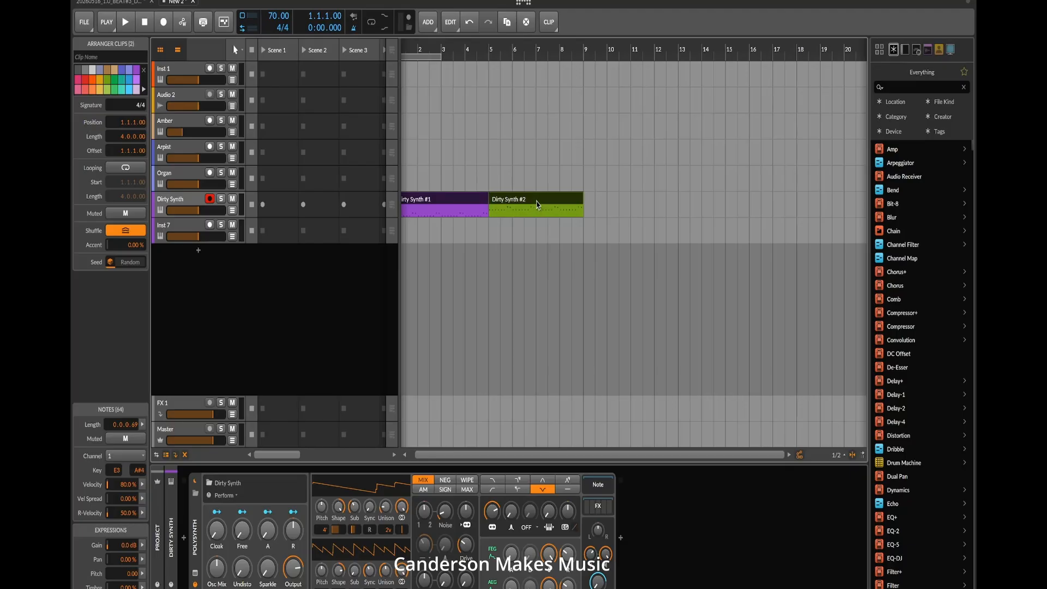
{"action": "left_click", "coordinate": [508, 24]}
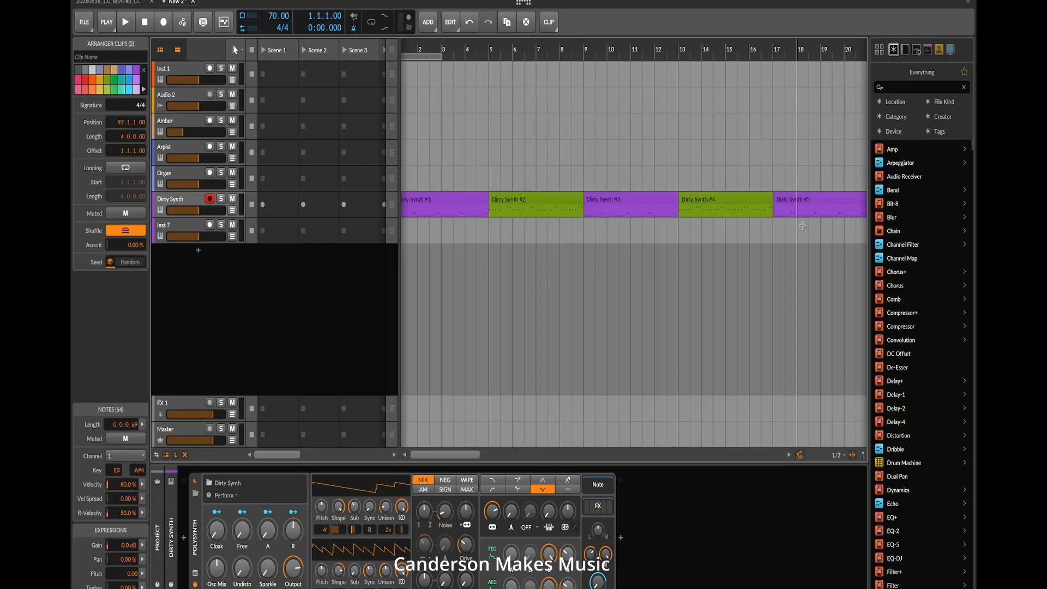
{"action": "scroll", "coordinate": [467, 457], "scroll_direction": "right", "scroll_amount": 3}
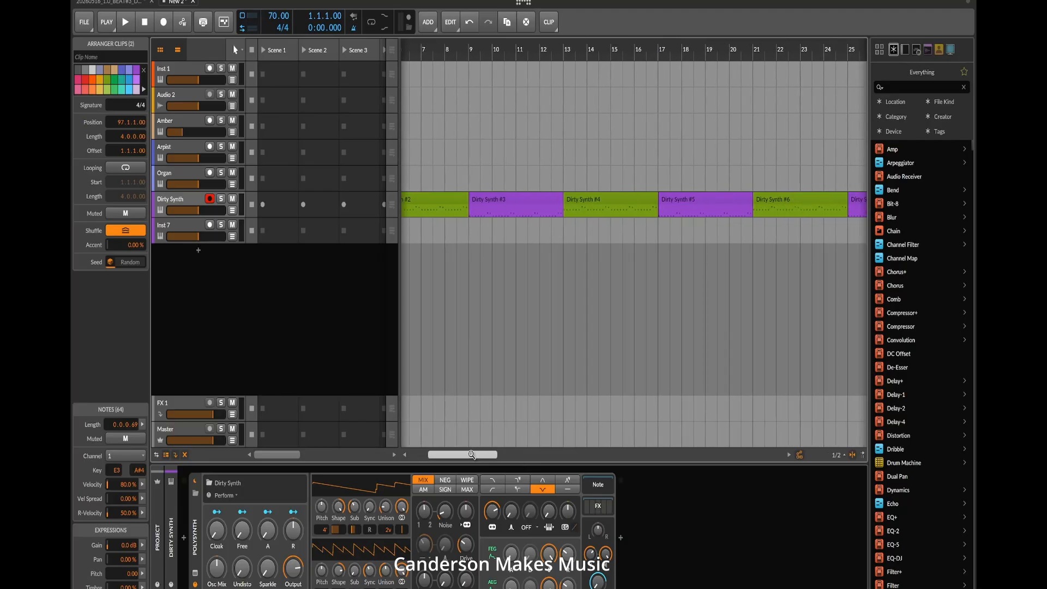
{"action": "left_click_drag", "start_coordinate": [470, 452], "coordinate": [593, 456]}
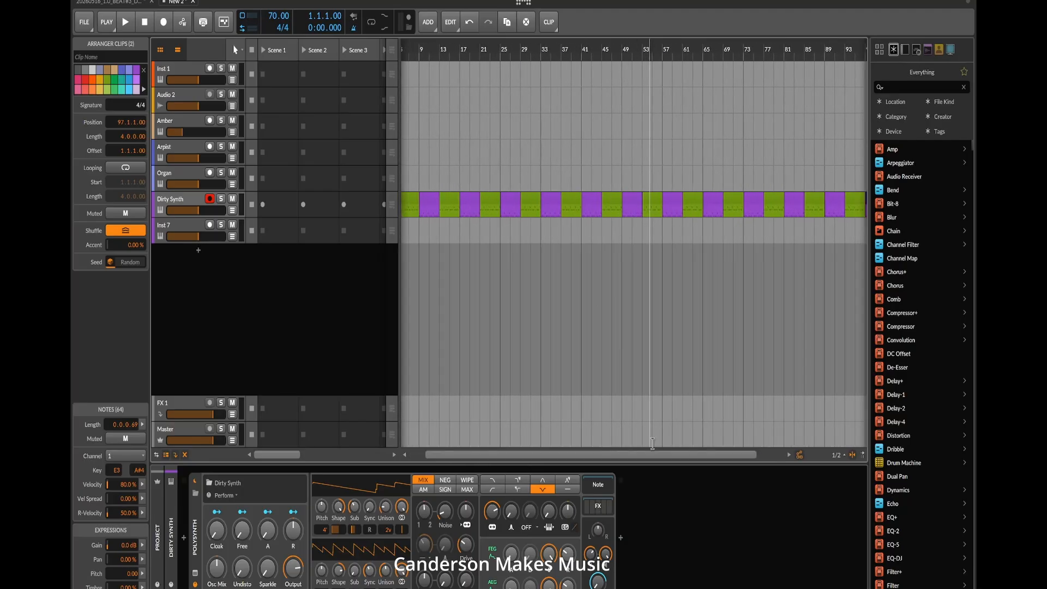
{"action": "left_click_drag", "start_coordinate": [665, 455], "coordinate": [470, 455]}
{"action": "left_click_drag", "start_coordinate": [556, 455], "coordinate": [513, 454]}
- Delete the Organ track and save the project as 20260517_1.0_CRUNK in the Projects folder
{"action": "left_click", "coordinate": [181, 175]}
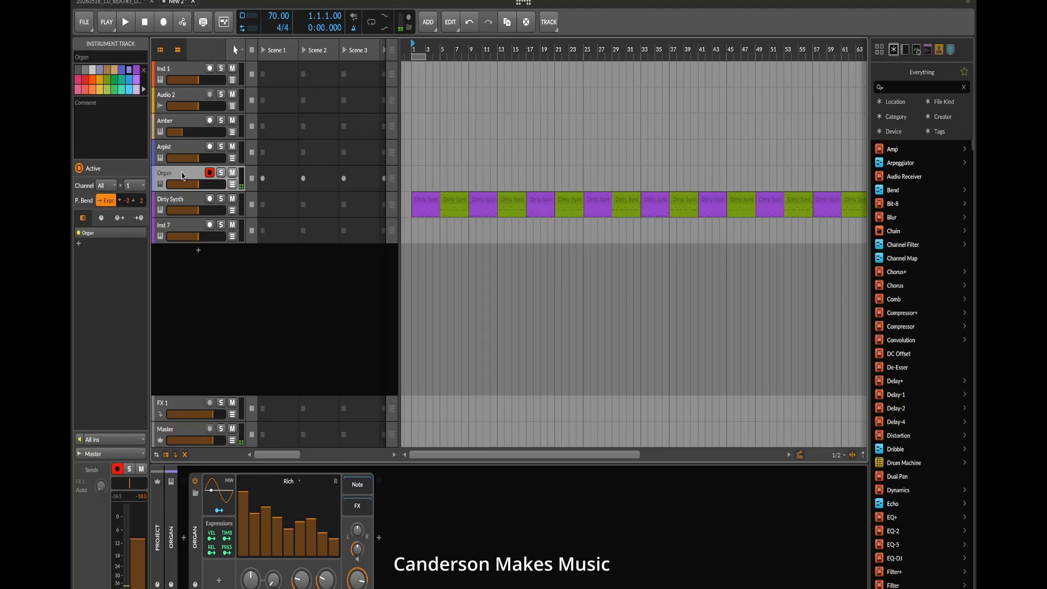
{"action": "key", "text": "Delete"}
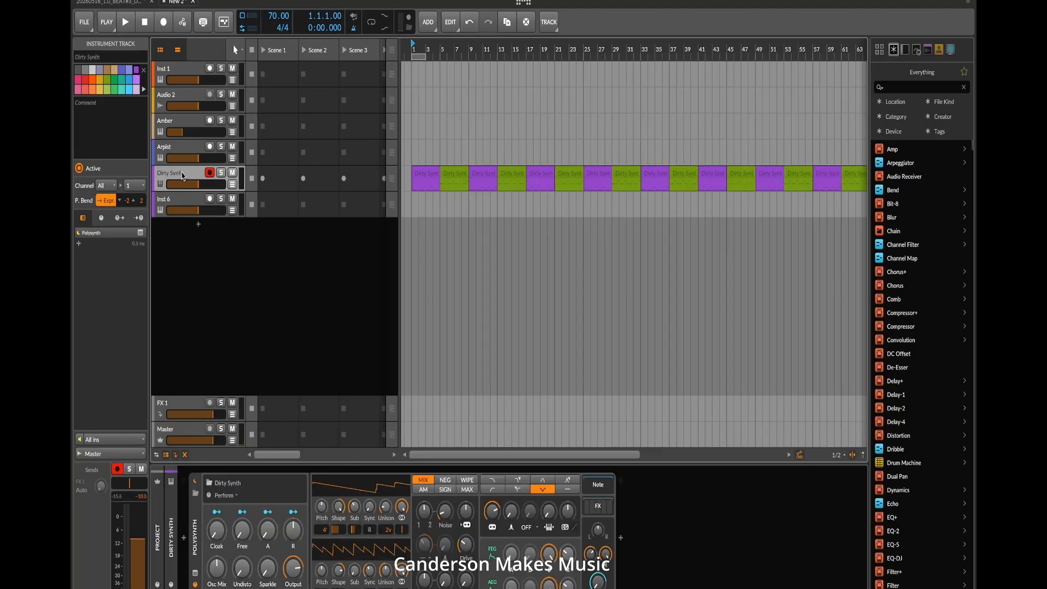
{"action": "key", "text": "super+s"}
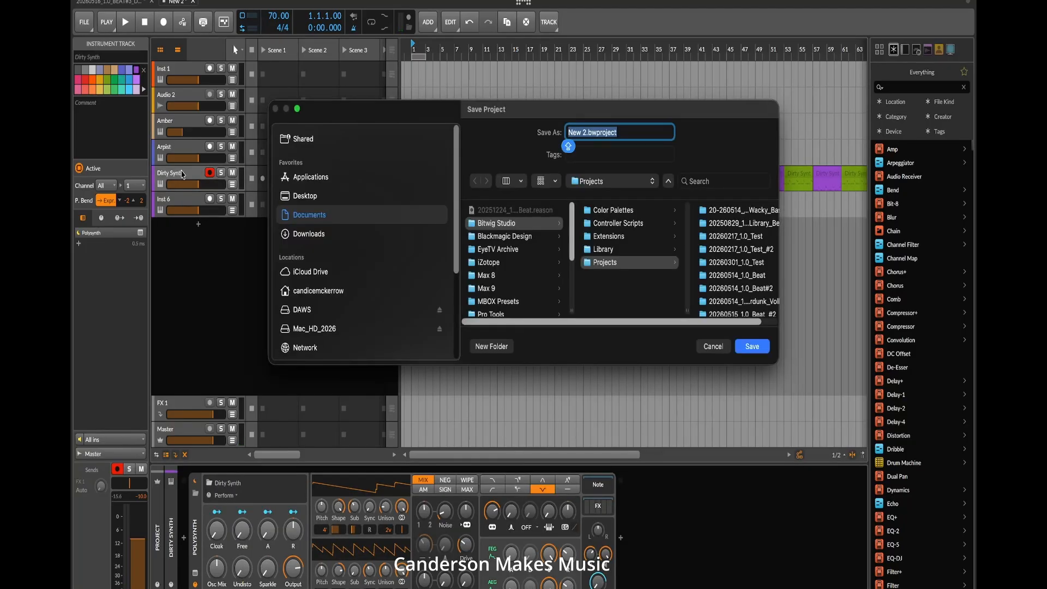
{"action": "type", "text": "2026"}
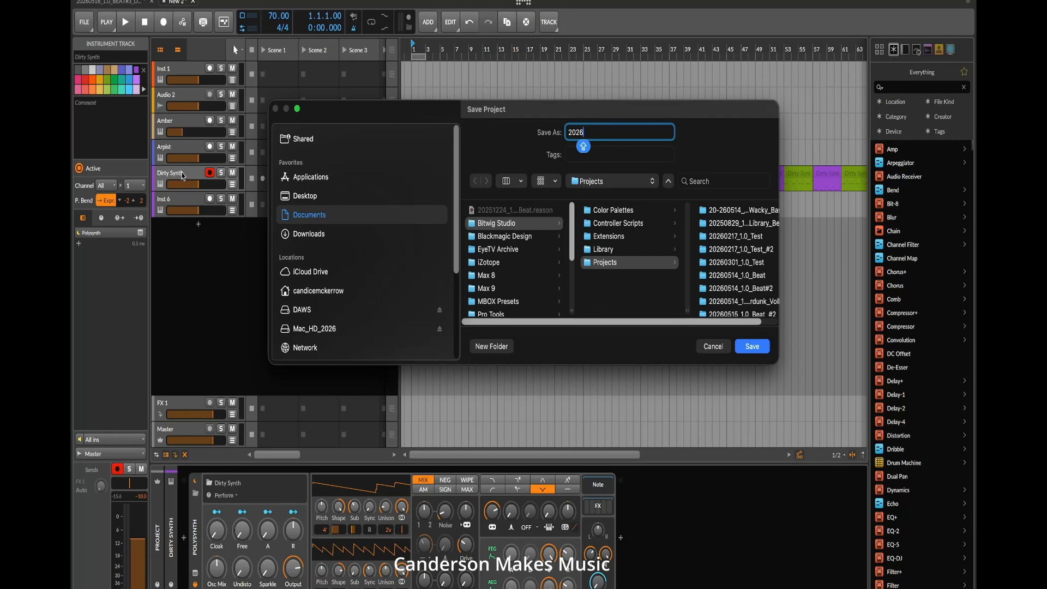
{"action": "type", "text": "0517"}
{"action": "key", "text": "Caps_Lock"}
{"action": "type", "text": "_1.0_CRUNK"}
{"action": "key", "text": "Return"}
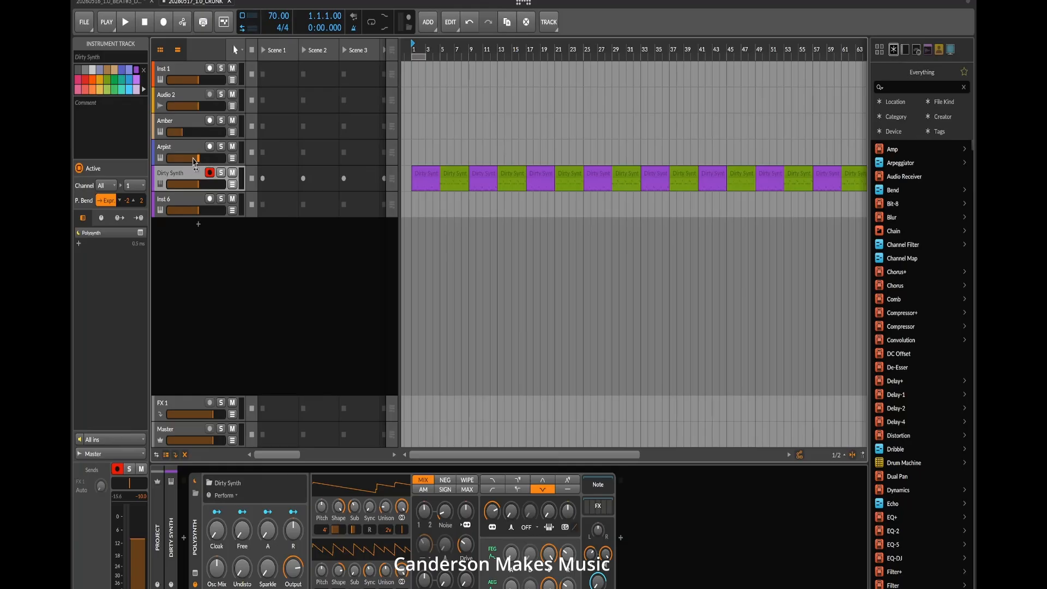
- Delete the empty Inst 1 and Audio 2 tracks and the empty instrument track below Dirty Synth
{"action": "left_click", "coordinate": [178, 76]}
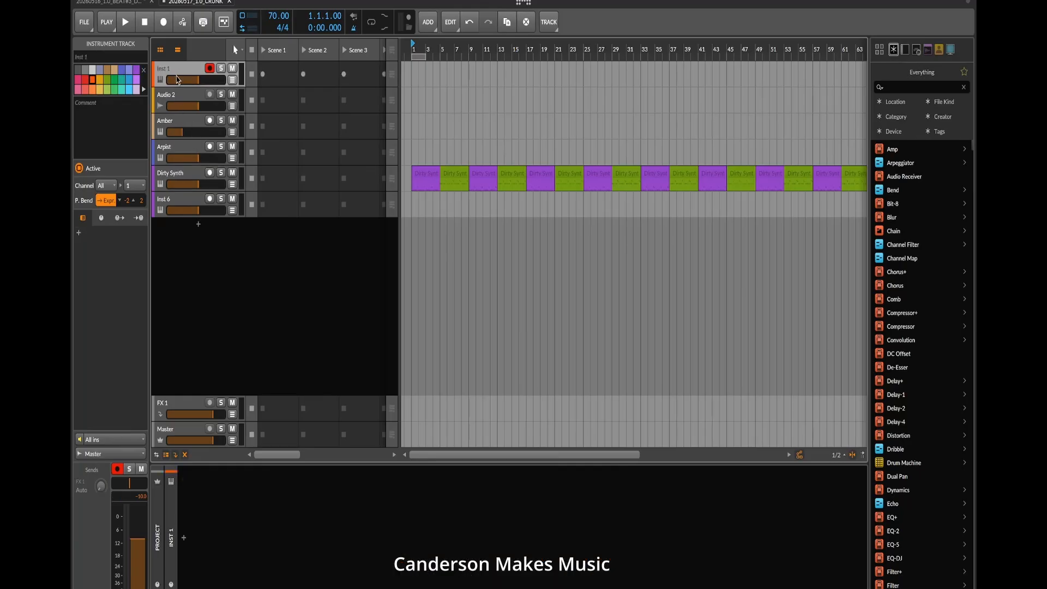
{"action": "left_click", "coordinate": [173, 96]}
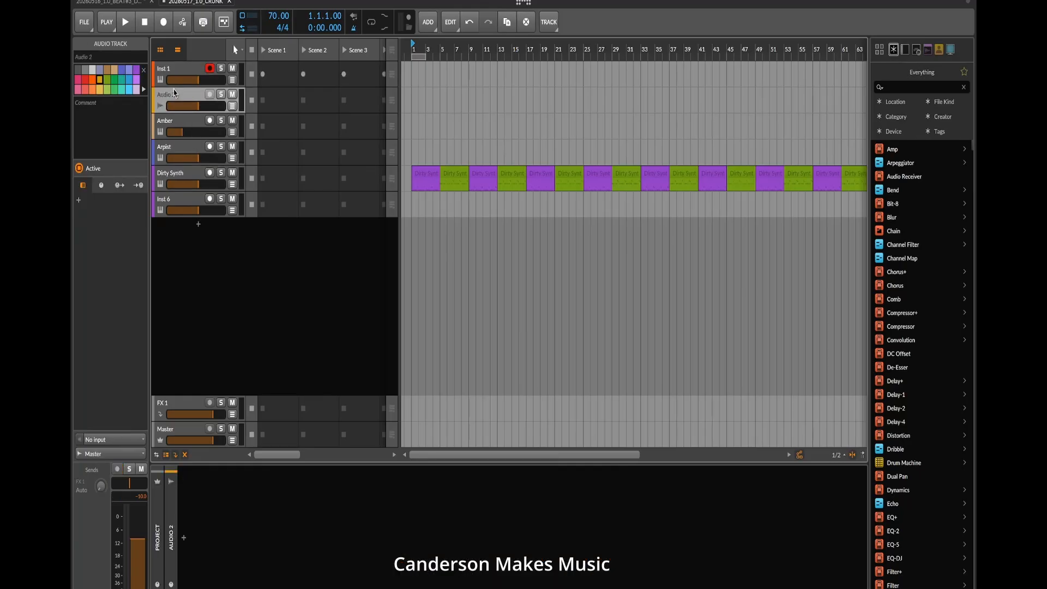
{"action": "left_click", "coordinate": [177, 79]}
{"action": "key", "text": "Delete"}
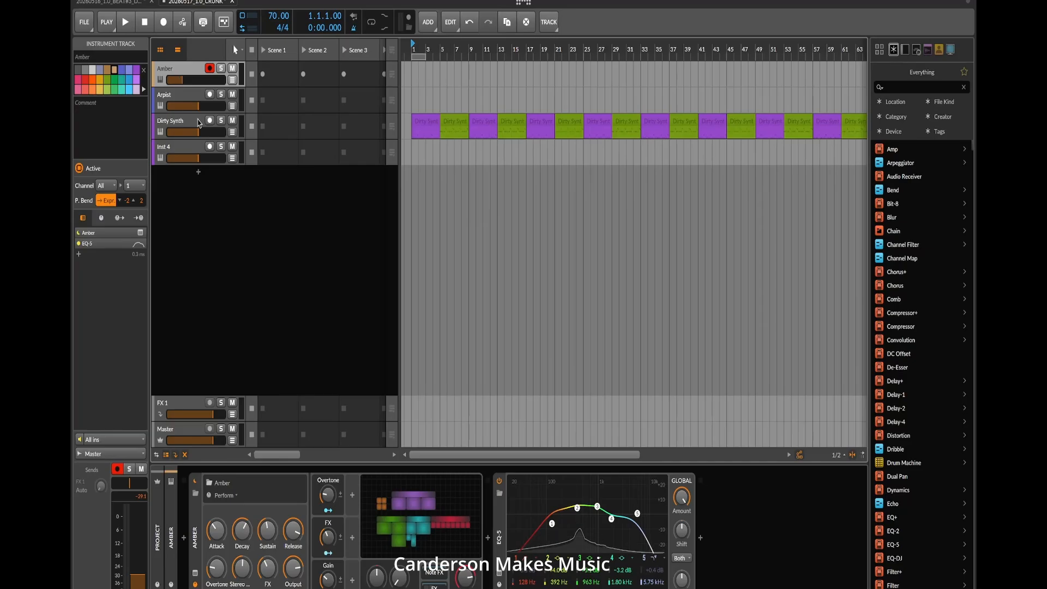
{"action": "left_click", "coordinate": [195, 148]}
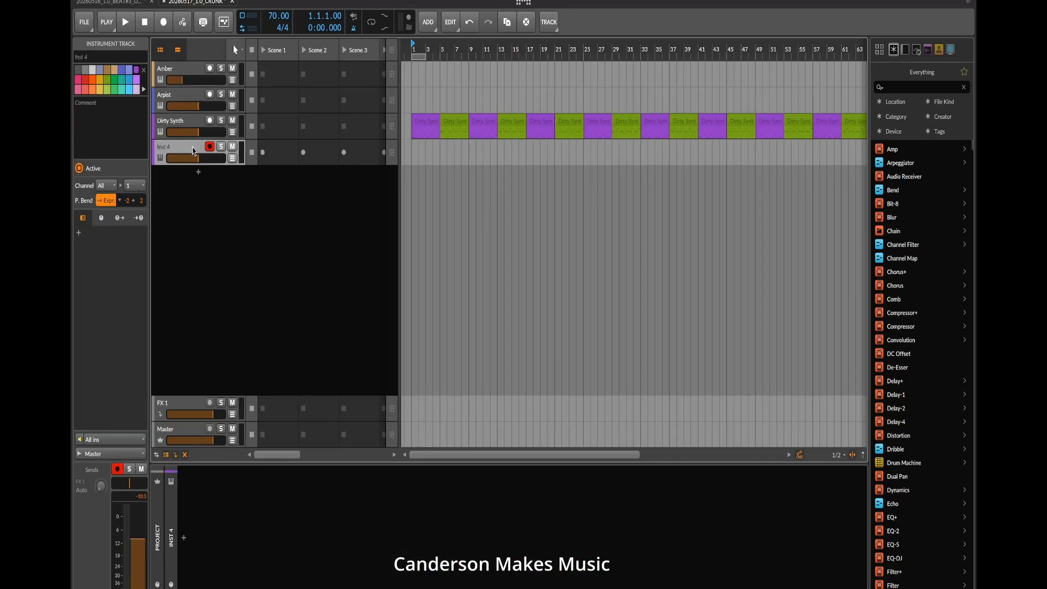
{"action": "left_click", "coordinate": [171, 530]}
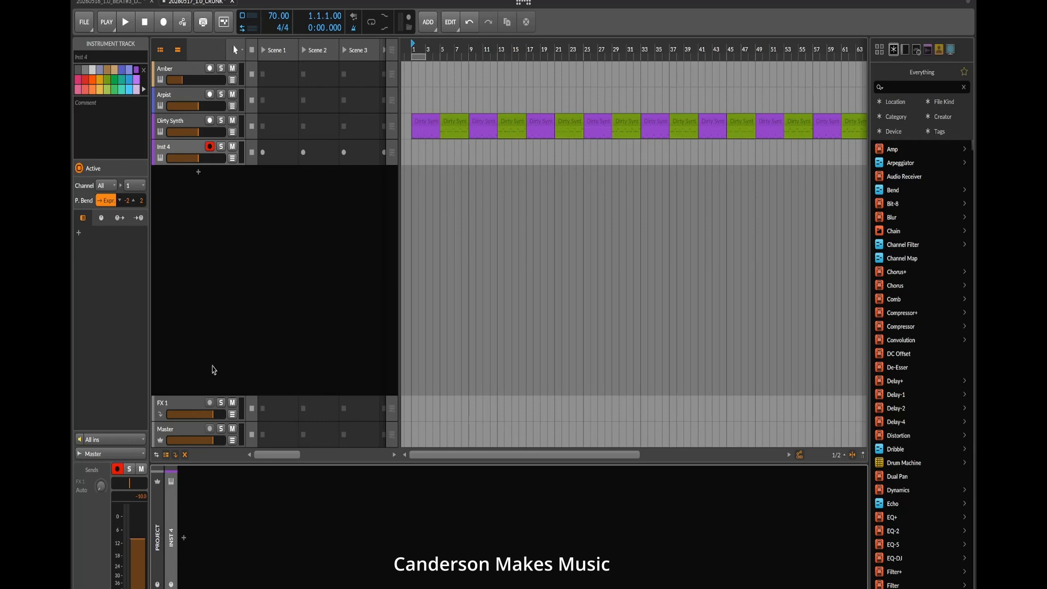
{"action": "left_click", "coordinate": [183, 147]}
{"action": "key", "text": "Delete"}
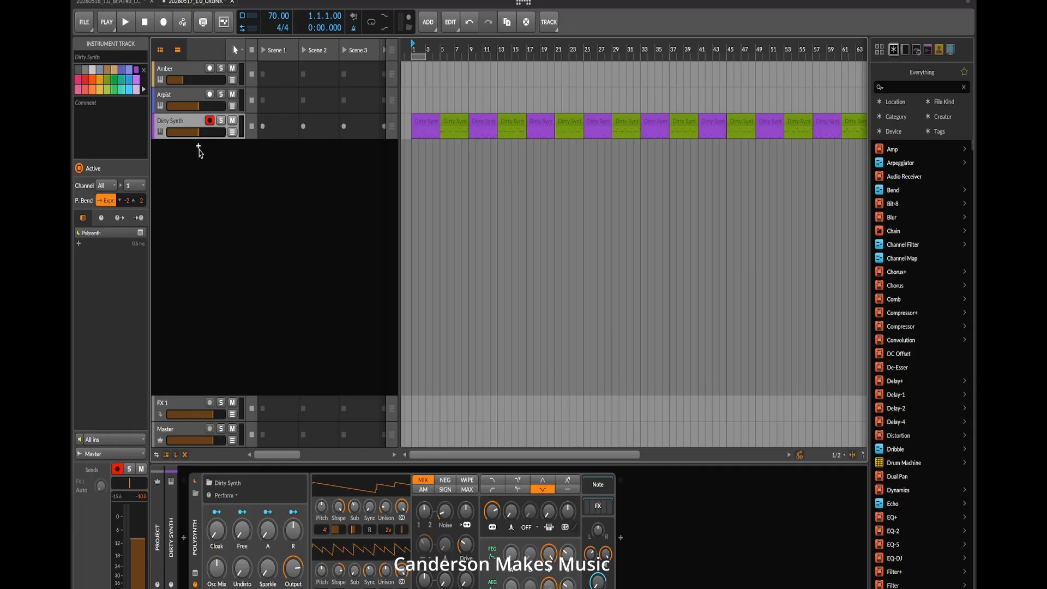
- Add an instrument track below Dirty Synth and load the 808 Ba$$ preset on it
{"action": "left_click", "coordinate": [198, 147]}
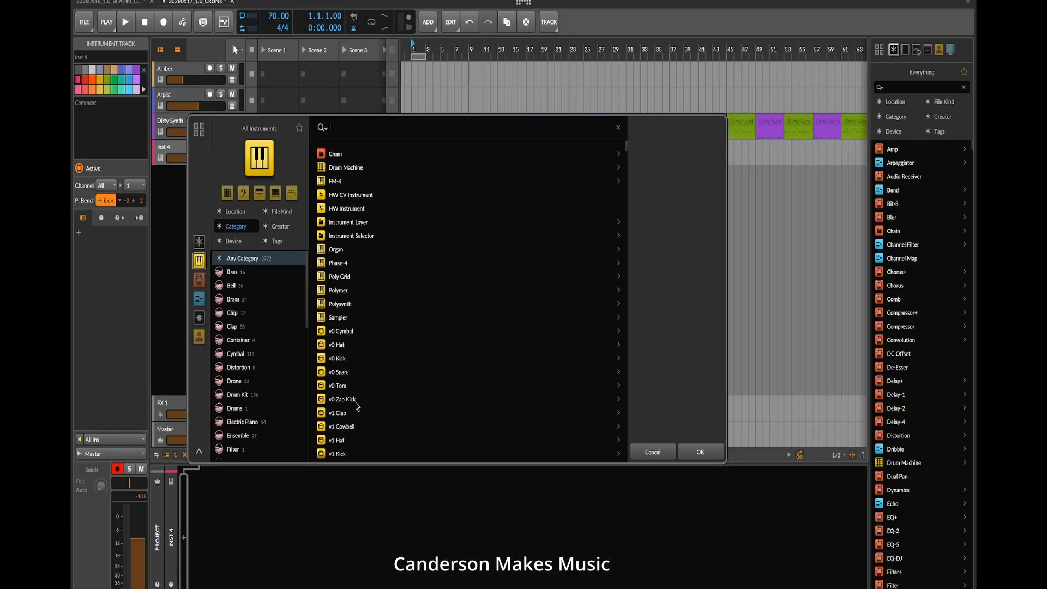
{"action": "scroll", "coordinate": [349, 391], "scroll_direction": "down", "scroll_amount": 8}
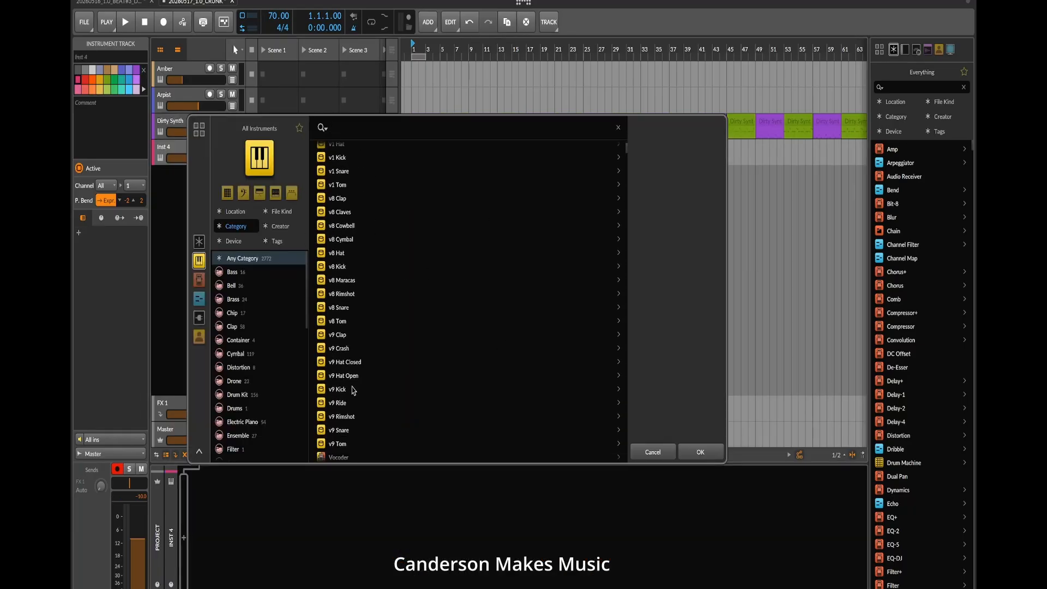
{"action": "scroll", "coordinate": [443, 411], "scroll_direction": "down", "scroll_amount": 10}
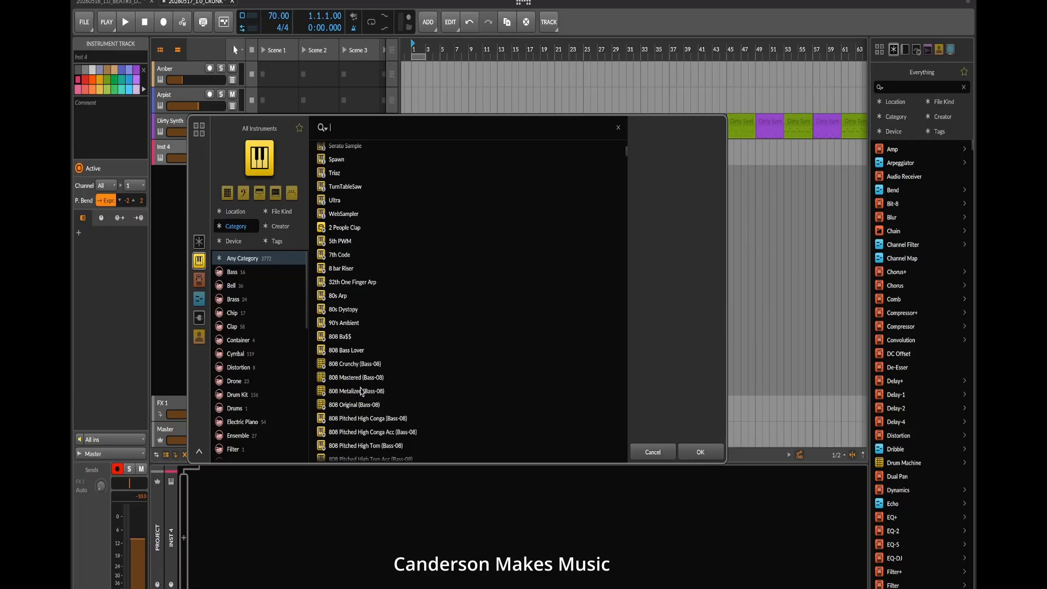
{"action": "double_click", "coordinate": [342, 341]}
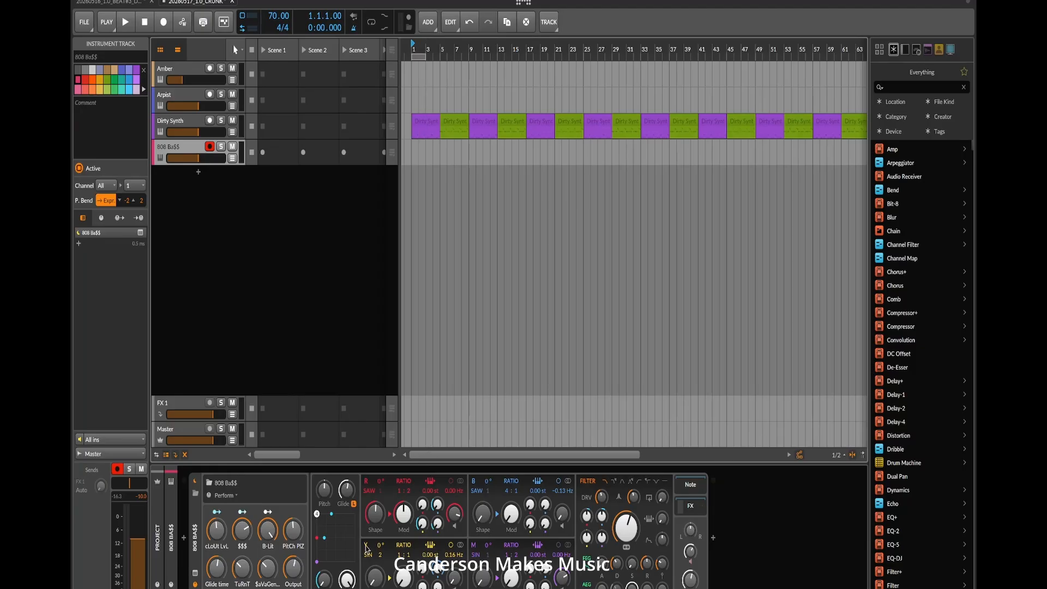
{"action": "left_click_drag", "start_coordinate": [329, 493], "coordinate": [345, 483]}
- Rename the 808 Ba$$ track as LEGATO_808
{"action": "double_click", "coordinate": [175, 147]}
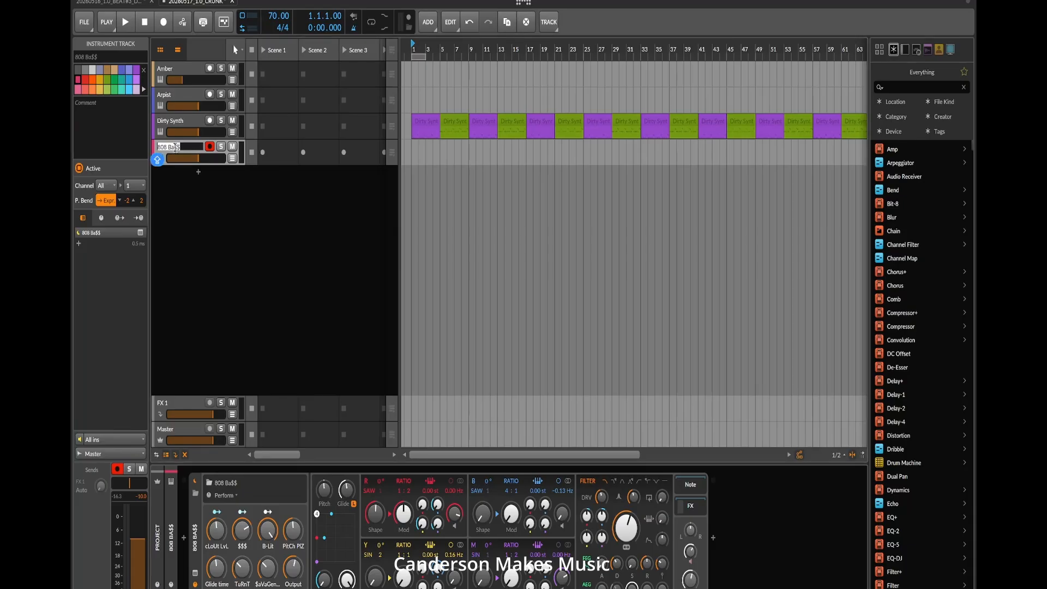
{"action": "type", "text": "LEGATO 808"}
{"action": "key", "text": "Return"}
- Add another instrument track with the 808 Bass Lover preset and insert a Compressor+ after its instrument
{"action": "left_click", "coordinate": [198, 171]}
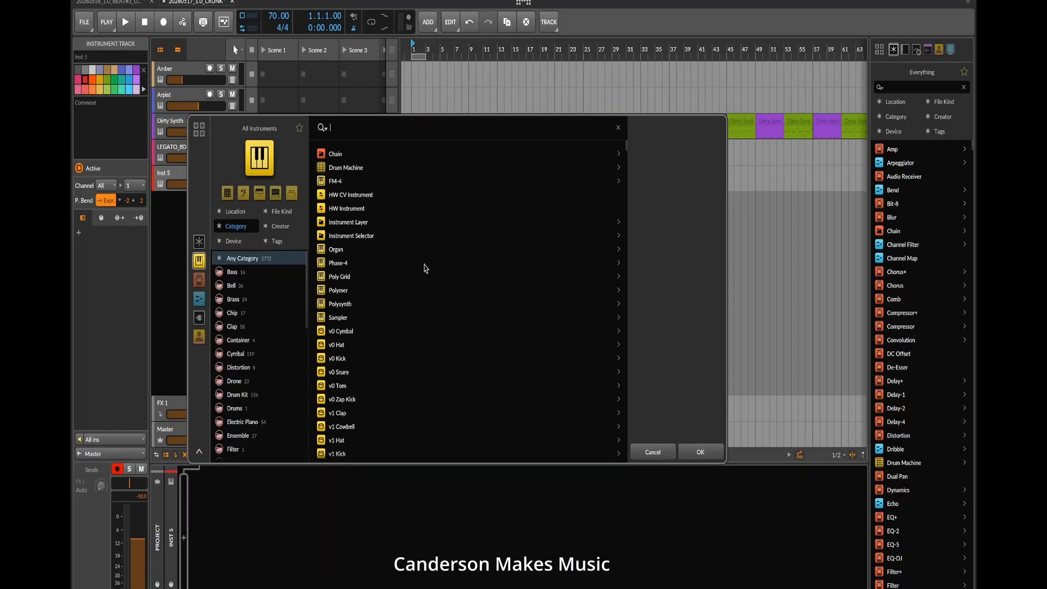
{"action": "scroll", "coordinate": [364, 377], "scroll_direction": "down", "scroll_amount": 4}
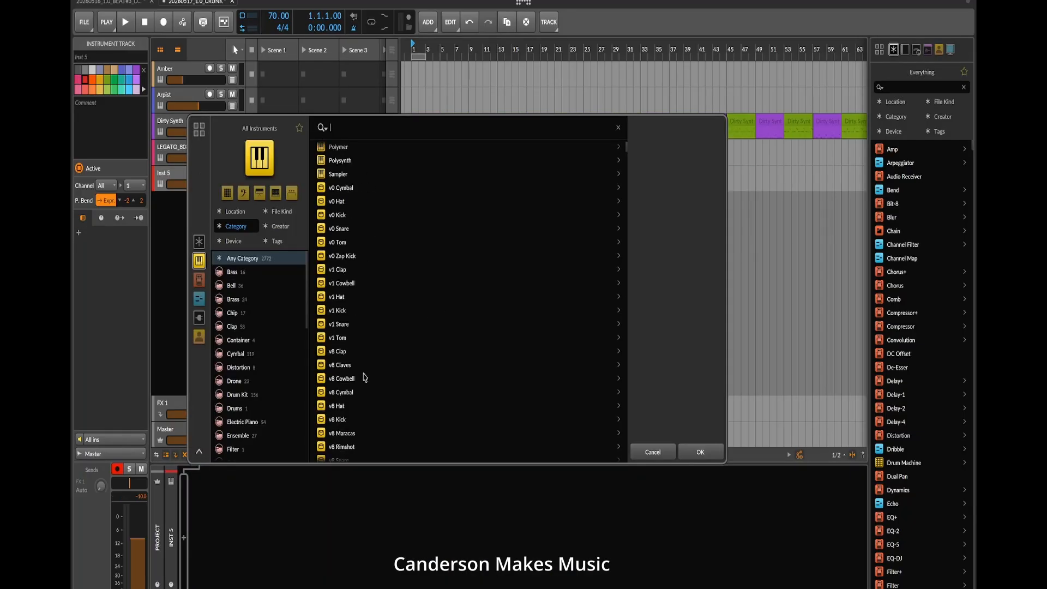
{"action": "scroll", "coordinate": [365, 377], "scroll_direction": "down", "scroll_amount": 10}
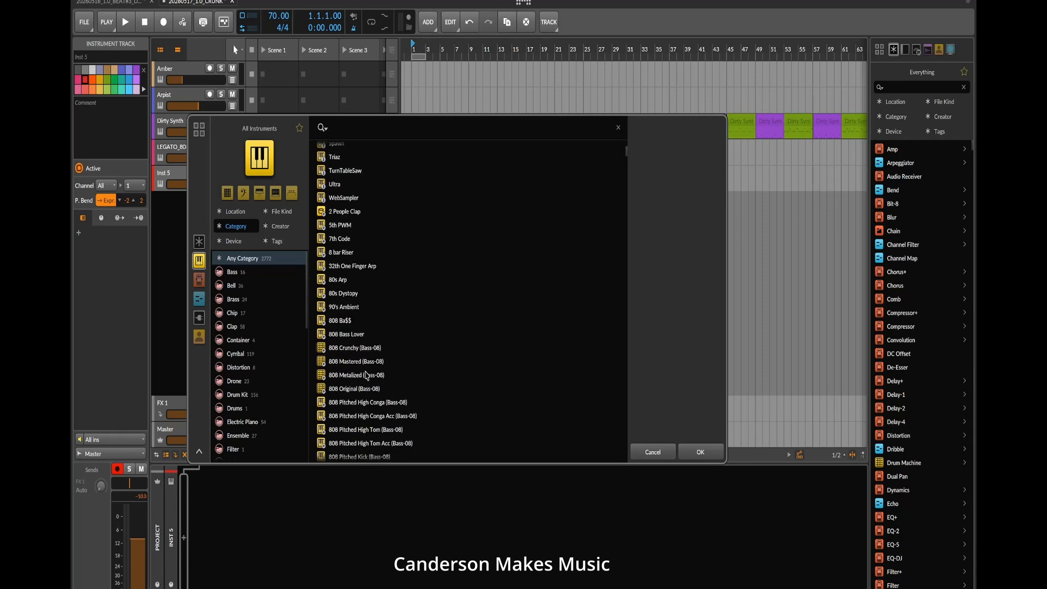
{"action": "key", "text": "Caps_Lock"}
{"action": "double_click", "coordinate": [360, 338]}
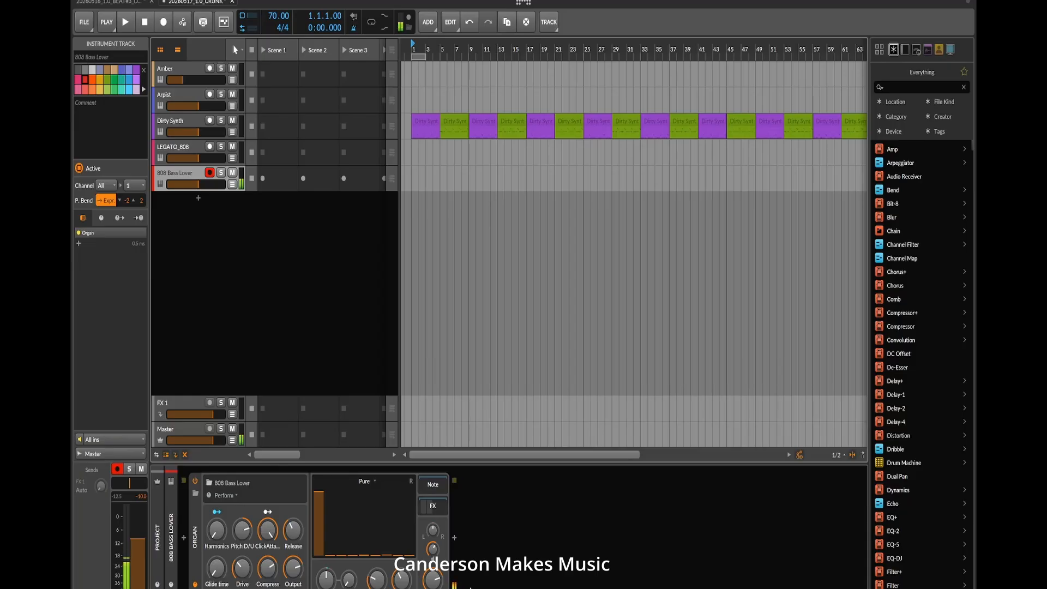
{"action": "left_click", "coordinate": [454, 538]}
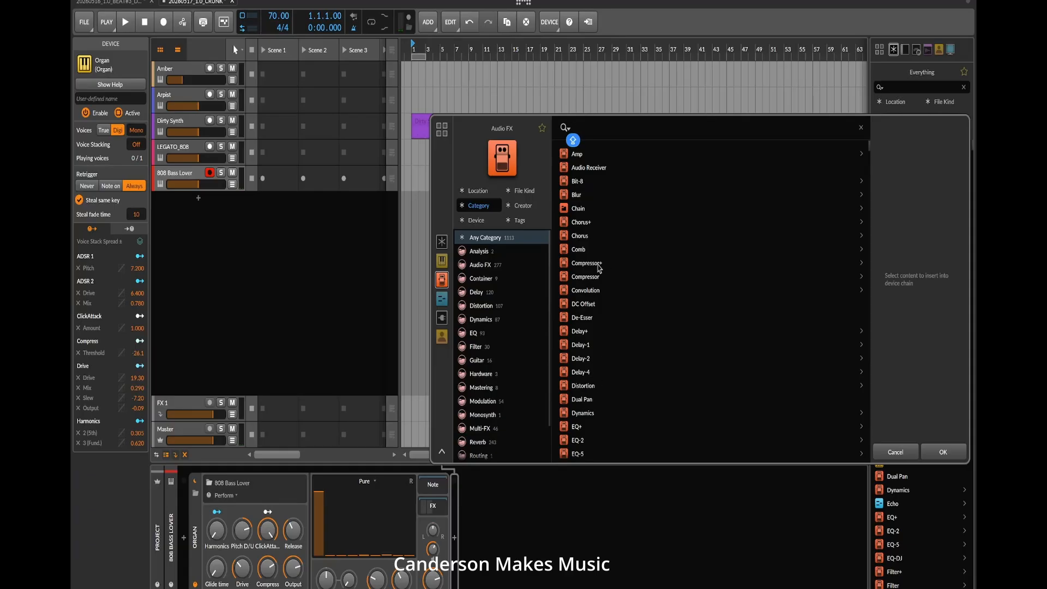
{"action": "double_click", "coordinate": [588, 263]}
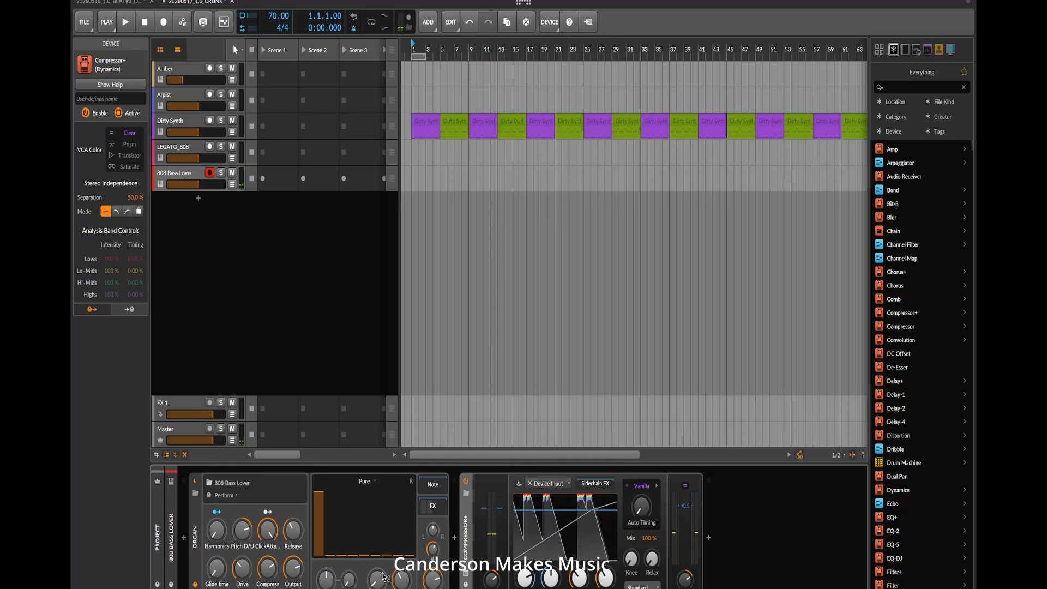
{"action": "left_click_drag", "start_coordinate": [383, 574], "coordinate": [380, 585]}
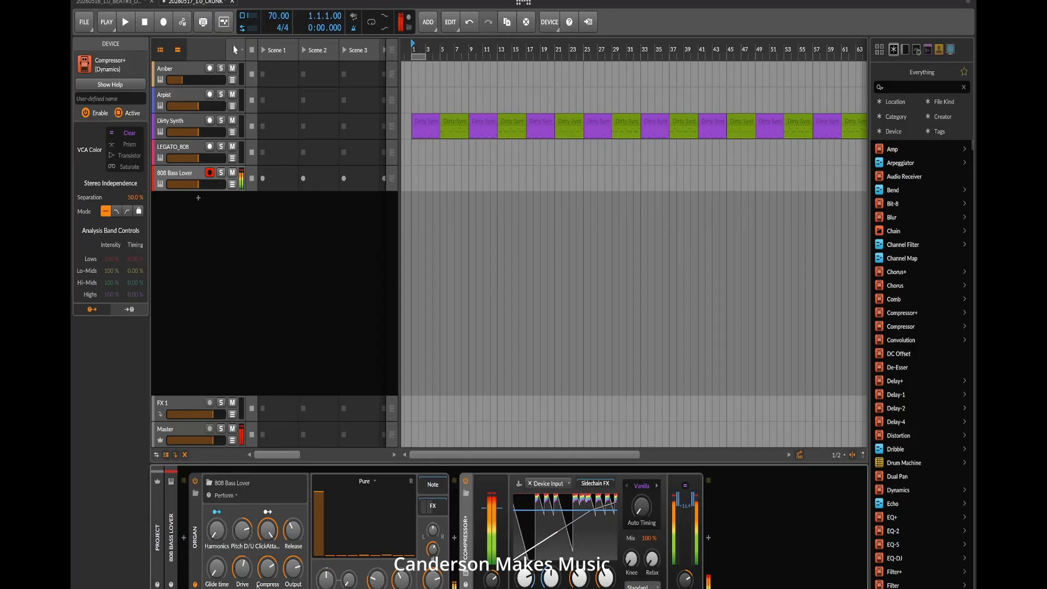
{"action": "left_click", "coordinate": [226, 496]}
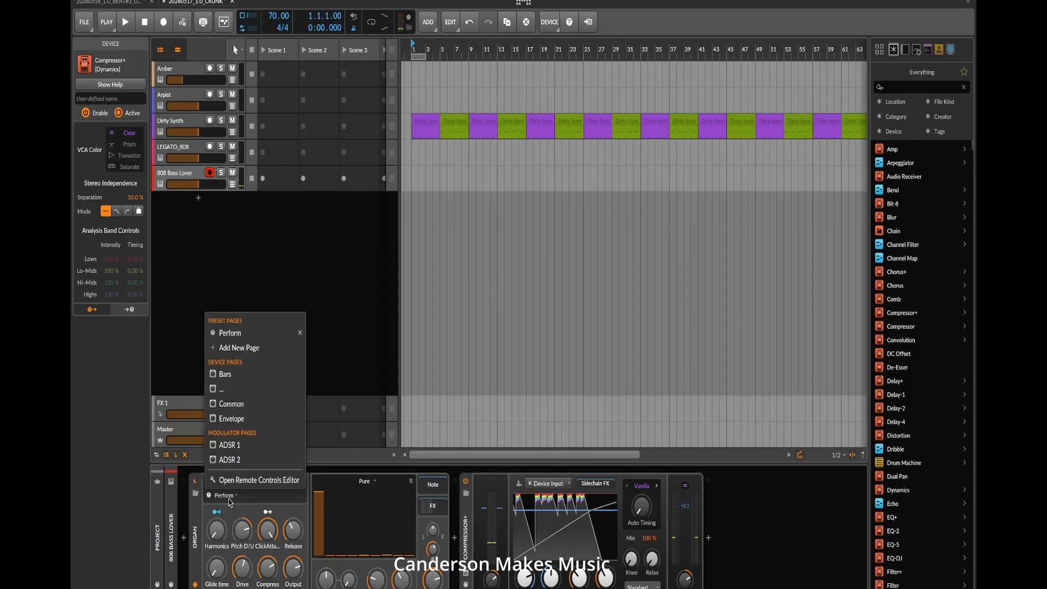
{"action": "left_click", "coordinate": [231, 497]}
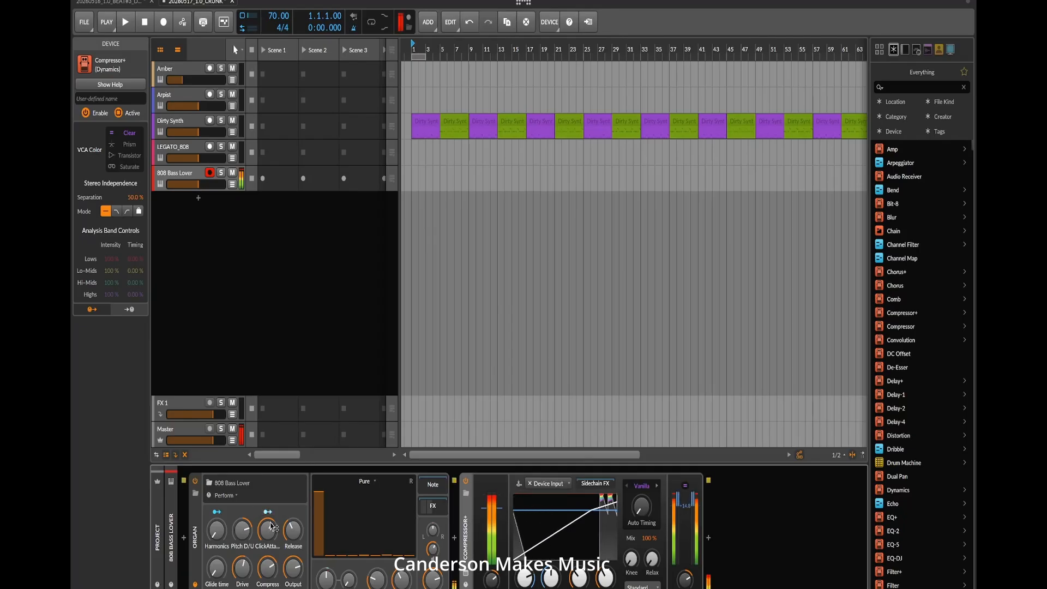
{"action": "left_click_drag", "start_coordinate": [267, 529], "coordinate": [294, 531]}
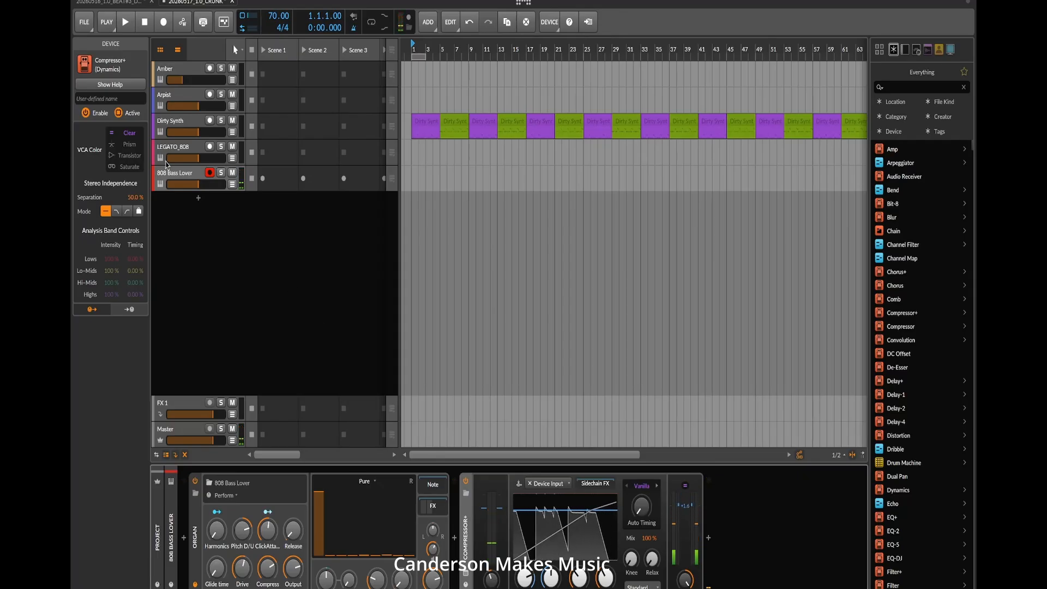
- Delete the 808 Bass Lover track and add an instrument track with the 808 Sensitive (Bass-08) preset in its place
{"action": "left_click", "coordinate": [180, 181]}
{"action": "key", "text": "Delete"}
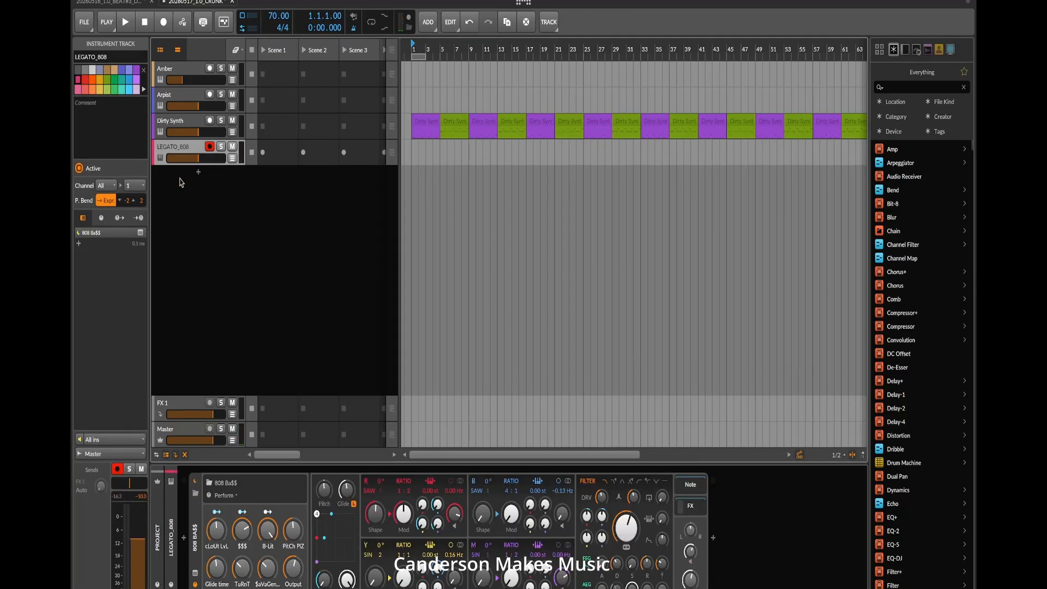
{"action": "double_click", "coordinate": [198, 174]}
{"action": "scroll", "coordinate": [401, 401], "scroll_direction": "down", "scroll_amount": 10}
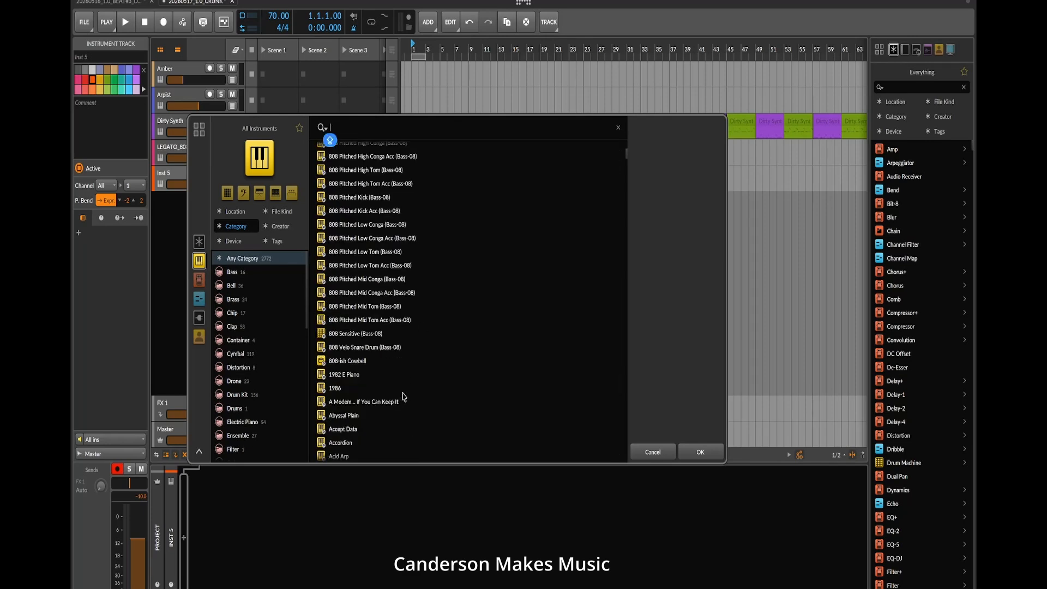
{"action": "left_click", "coordinate": [360, 334]}
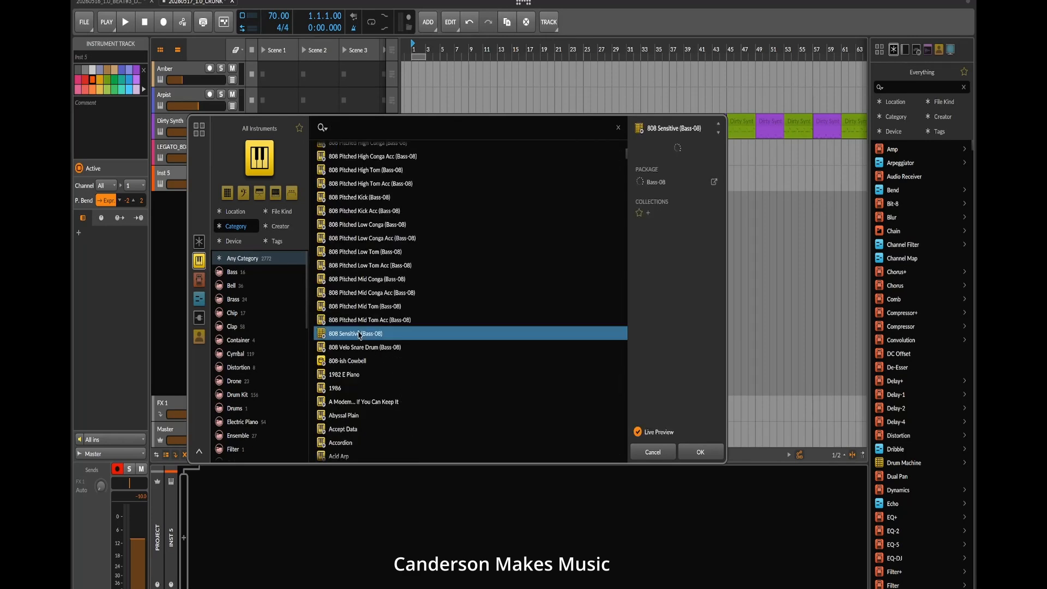
{"action": "double_click", "coordinate": [359, 335]}
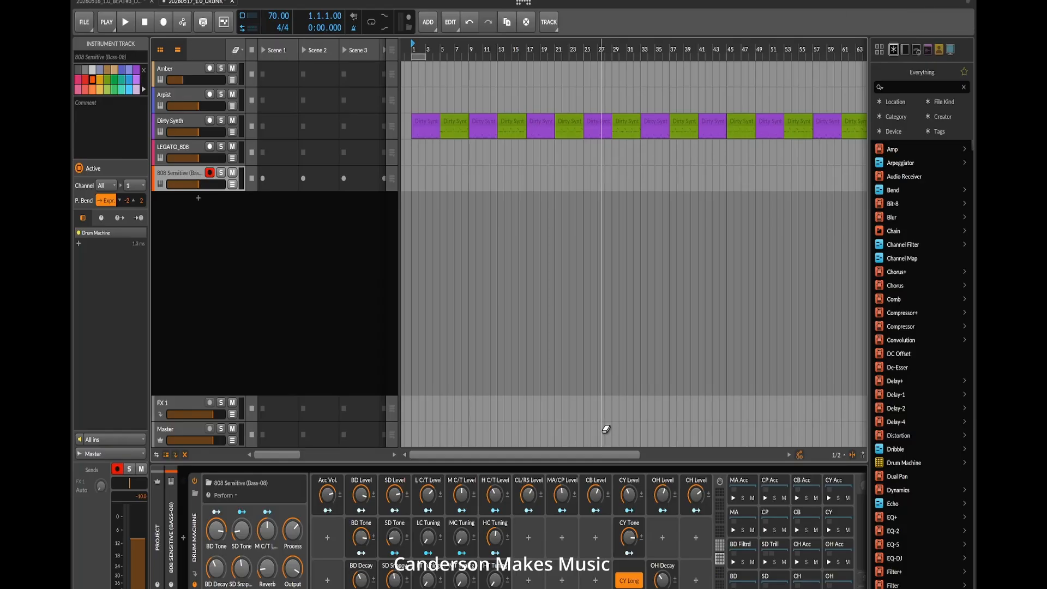
- Add an instrument track with the 808 Pitched Kick (Bass-08) preset and insert a Compressor+ after its Sampler
{"action": "left_click", "coordinate": [199, 197]}
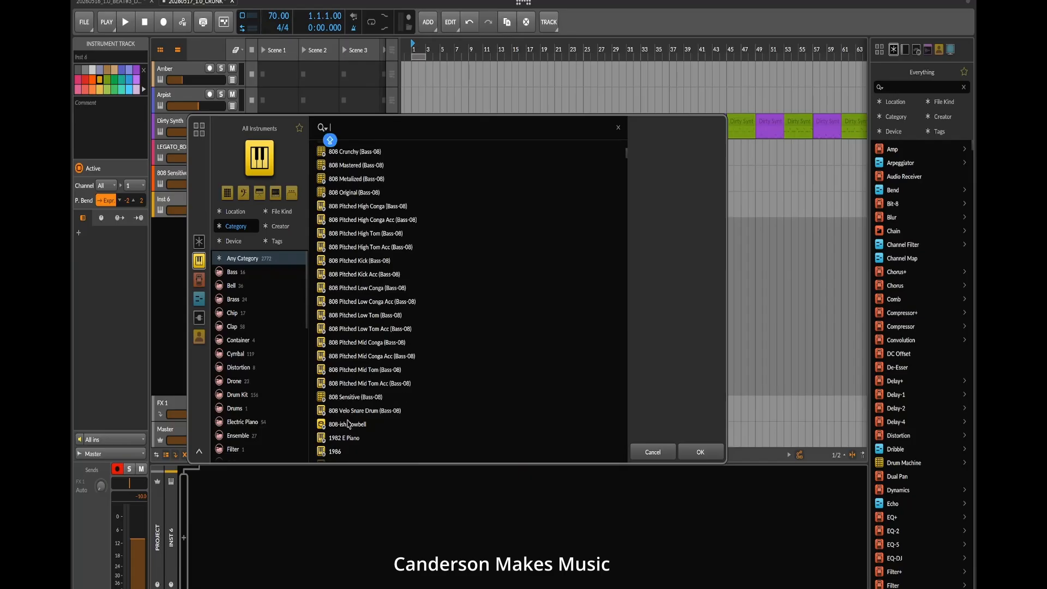
{"action": "double_click", "coordinate": [363, 262]}
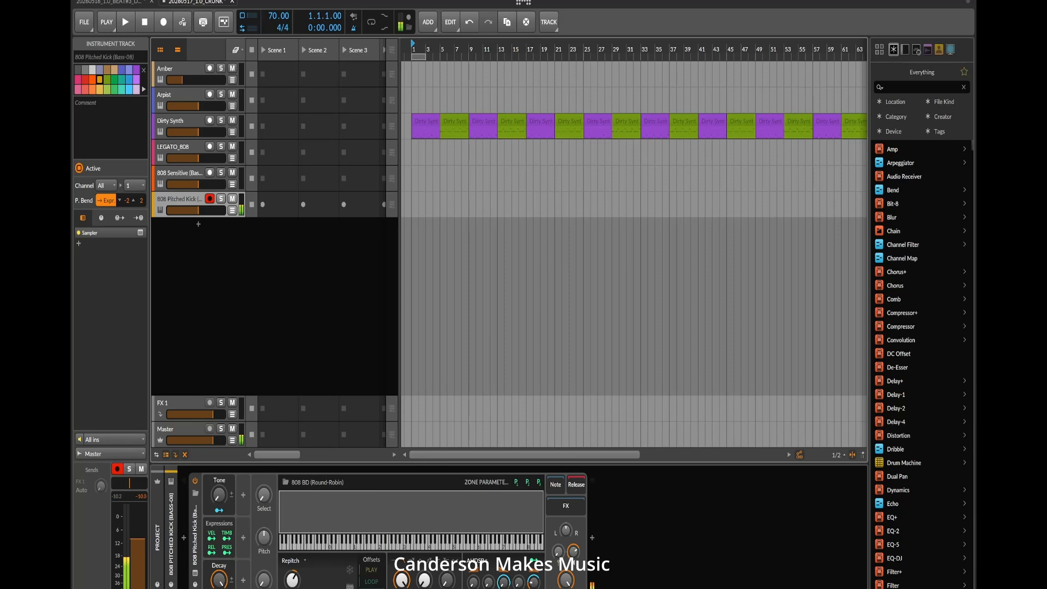
{"action": "left_click", "coordinate": [593, 539]}
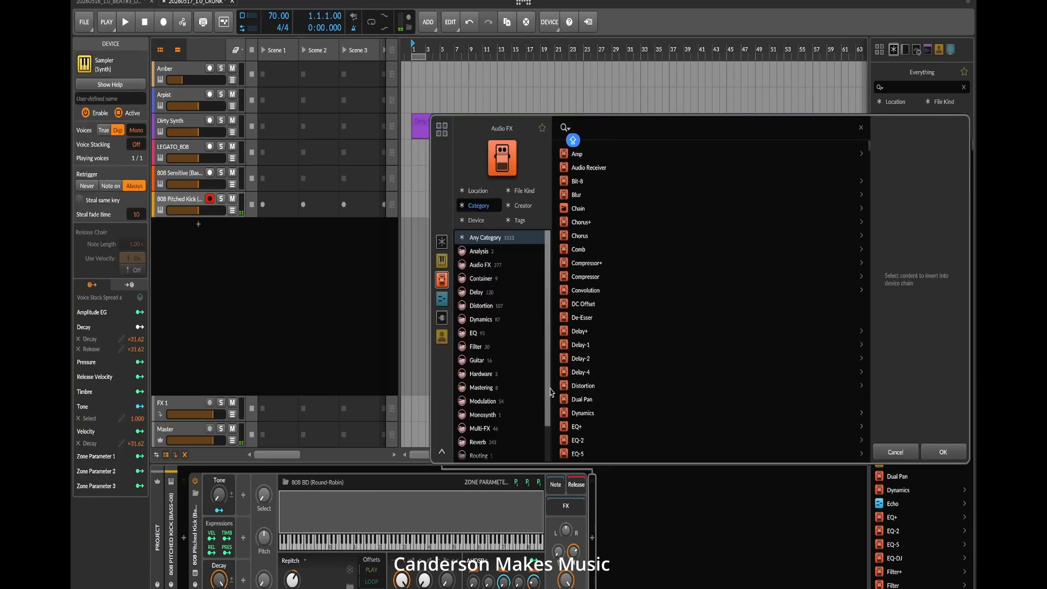
{"action": "double_click", "coordinate": [598, 264]}
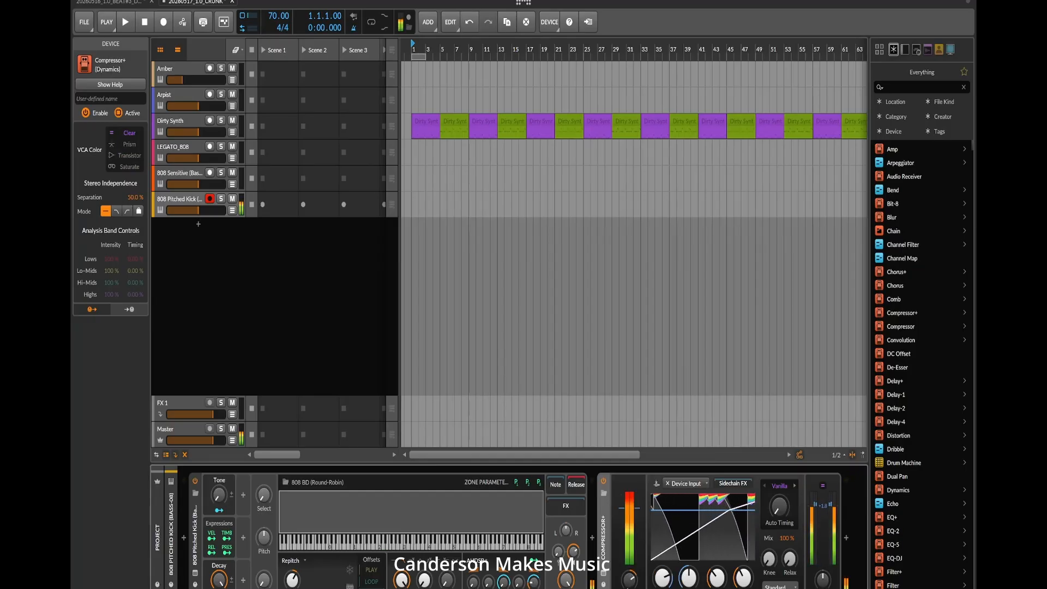
- Insert an EQ+ after the kick's Compressor+ and cut its low end with a bell band at 20 Hz
{"action": "left_click", "coordinate": [847, 539]}
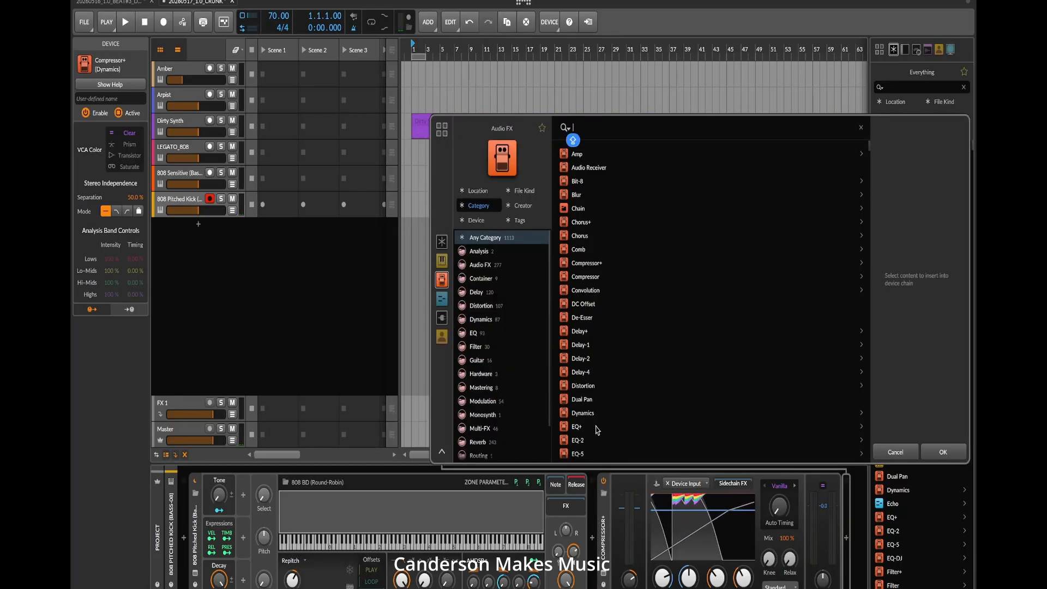
{"action": "scroll", "coordinate": [600, 423], "scroll_direction": "down", "scroll_amount": 2}
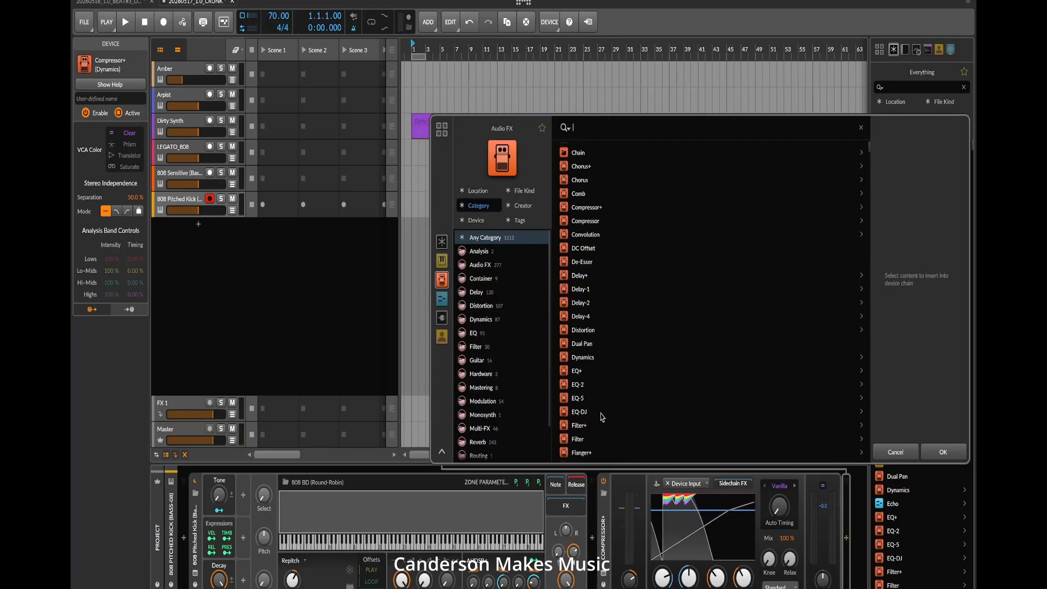
{"action": "double_click", "coordinate": [578, 371]}
{"action": "left_click_drag", "start_coordinate": [672, 540], "coordinate": [662, 575]}
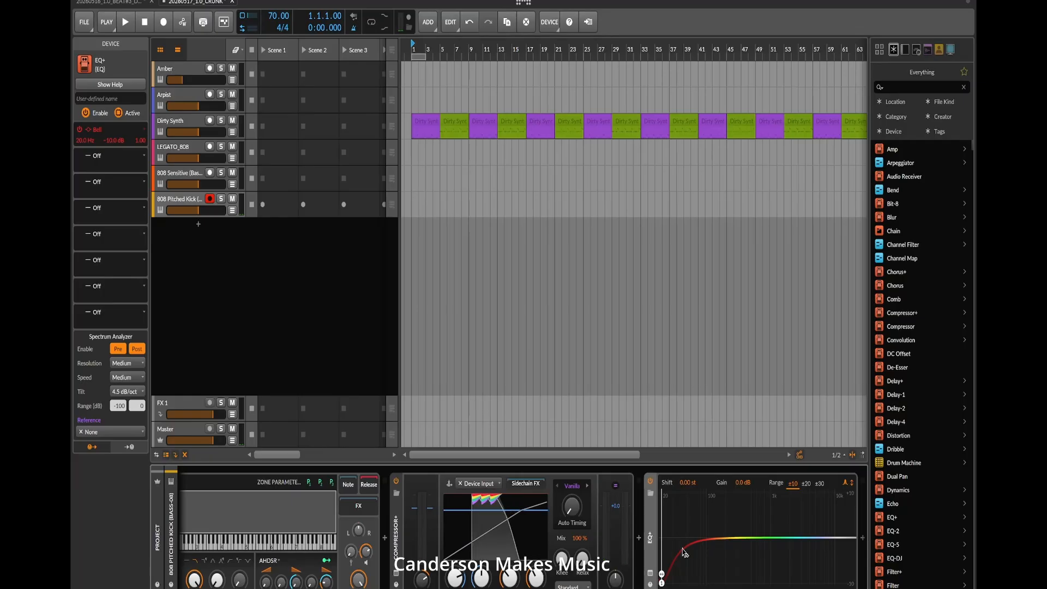
{"action": "mouse_move", "coordinate": [661, 576]}
{"action": "left_mouse_down"}
{"action": "mouse_move", "coordinate": [661, 546]}
{"action": "mouse_move", "coordinate": [659, 563]}
{"action": "left_mouse_up"}
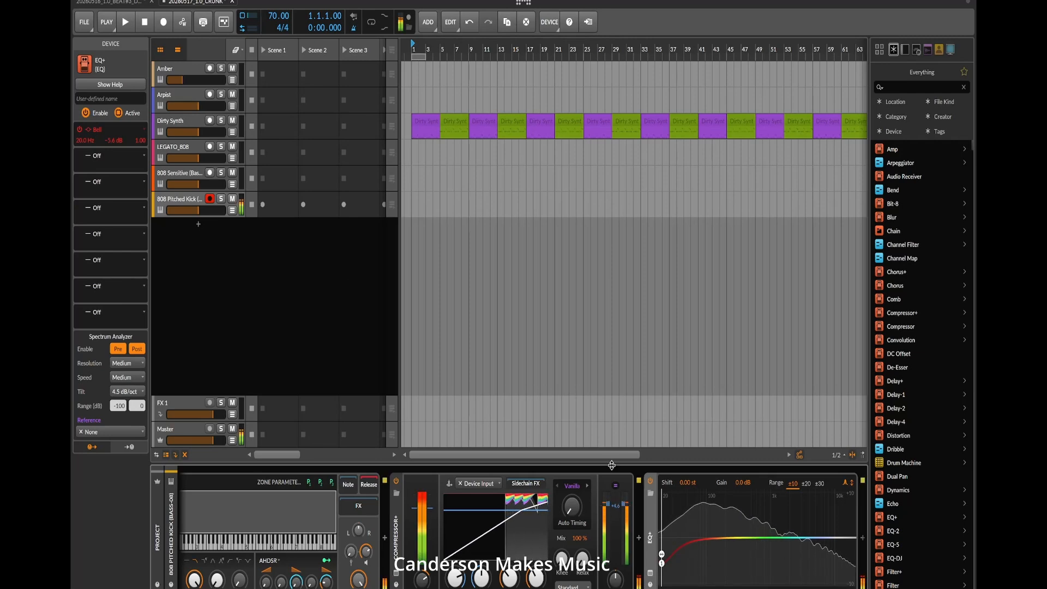
- Rename the 808 Pitched Kick track as KICK
{"action": "left_click", "coordinate": [178, 203]}
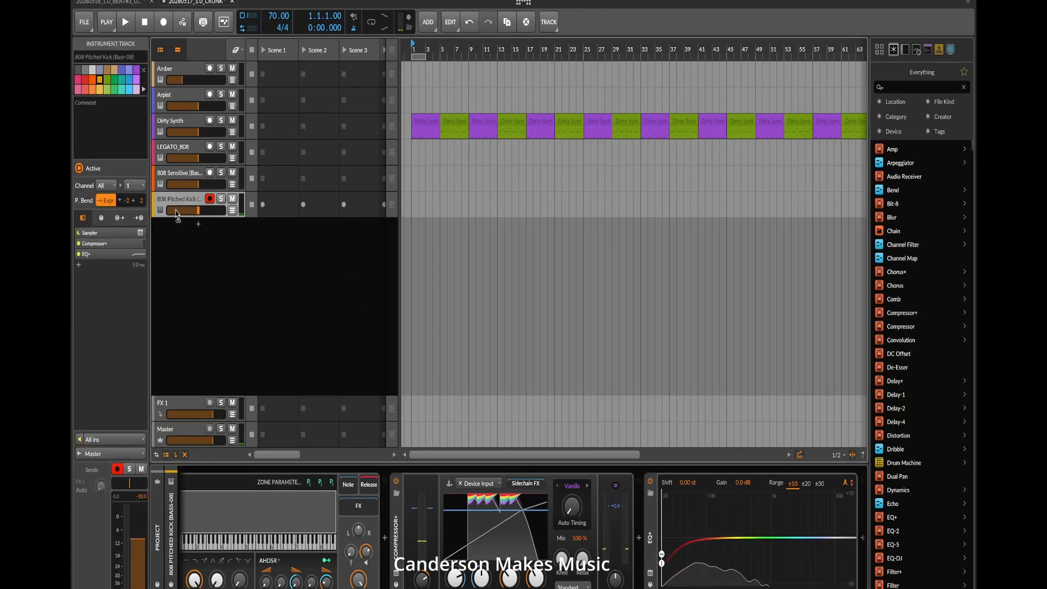
{"action": "double_click", "coordinate": [178, 200]}
{"action": "type", "text": "KICK"}
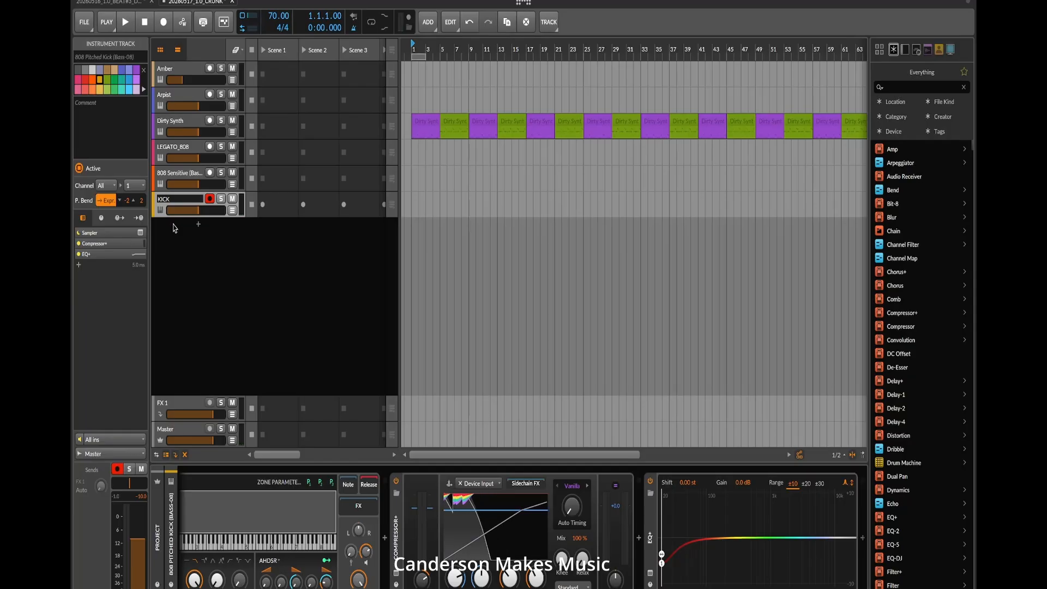
{"action": "key", "text": "Return"}
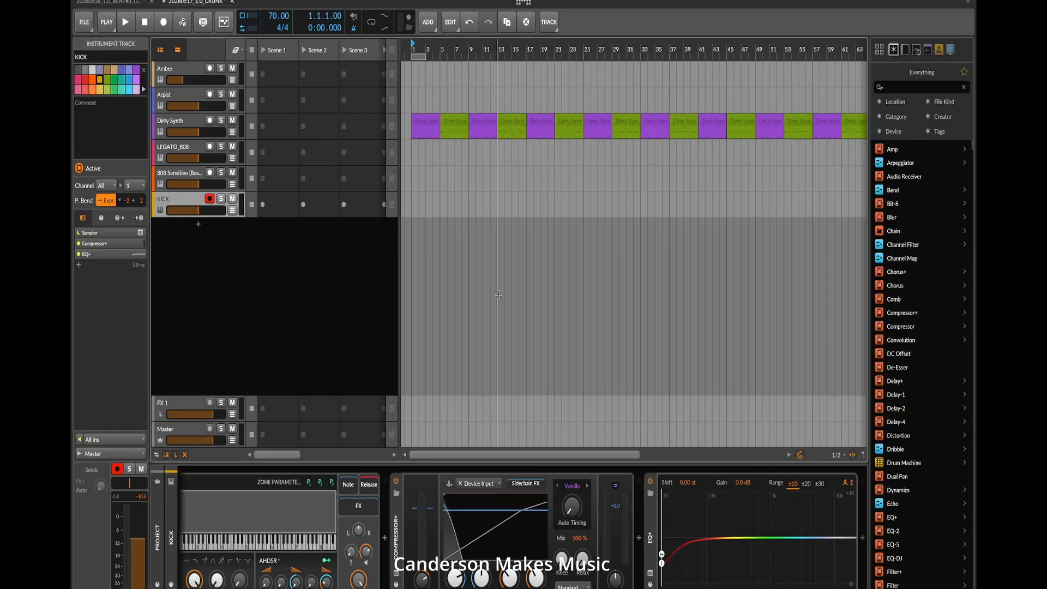
{"action": "left_click", "coordinate": [484, 209]}
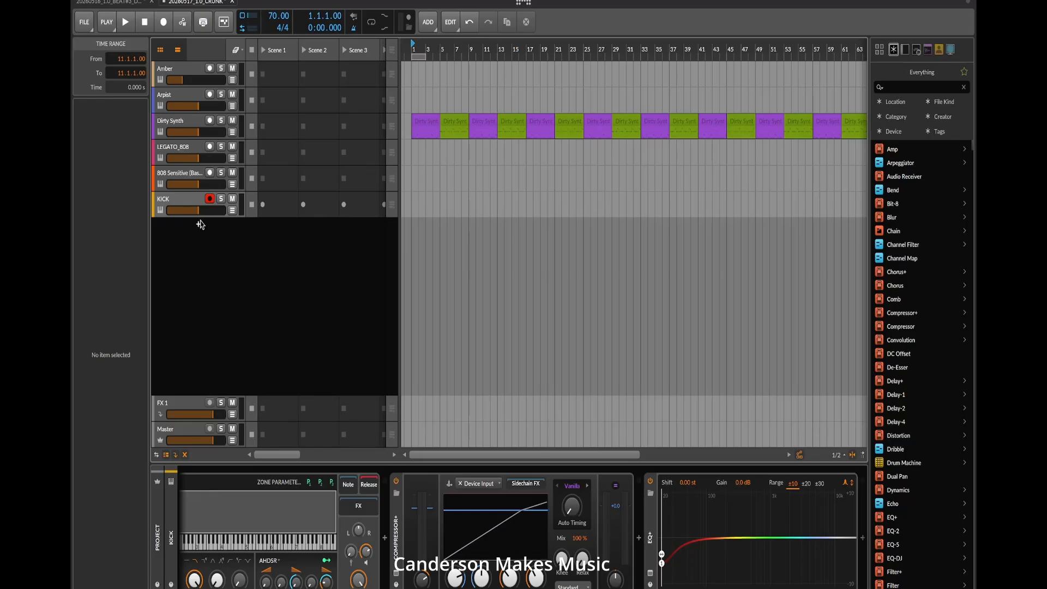
{"action": "double_click", "coordinate": [198, 228]}
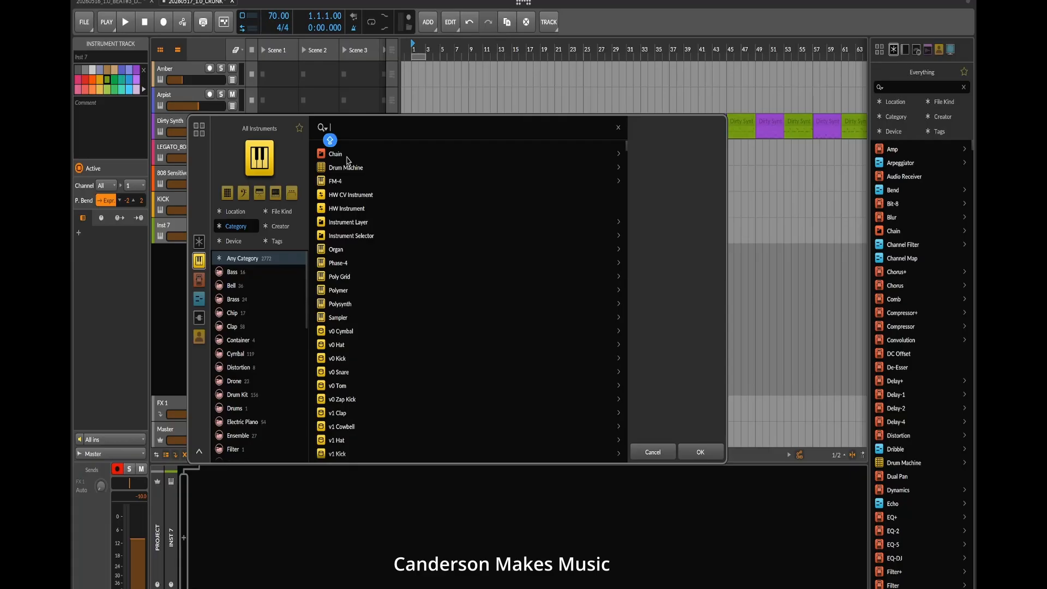
{"action": "type", "text": "808"}
{"action": "scroll", "coordinate": [422, 418], "scroll_direction": "down", "scroll_amount": 5}
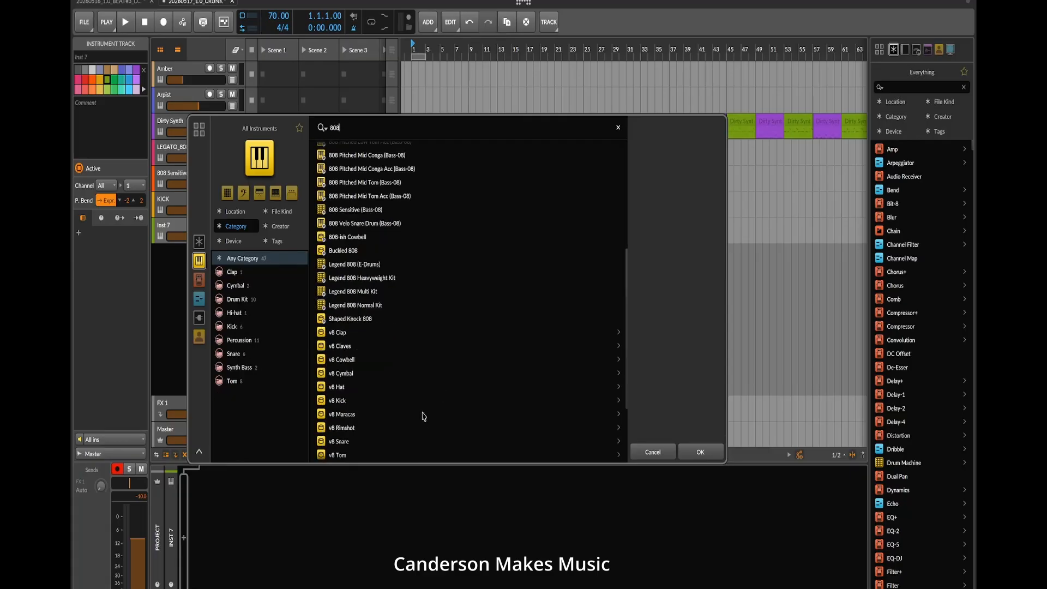
{"action": "scroll", "coordinate": [424, 416], "scroll_direction": "up", "scroll_amount": 5}
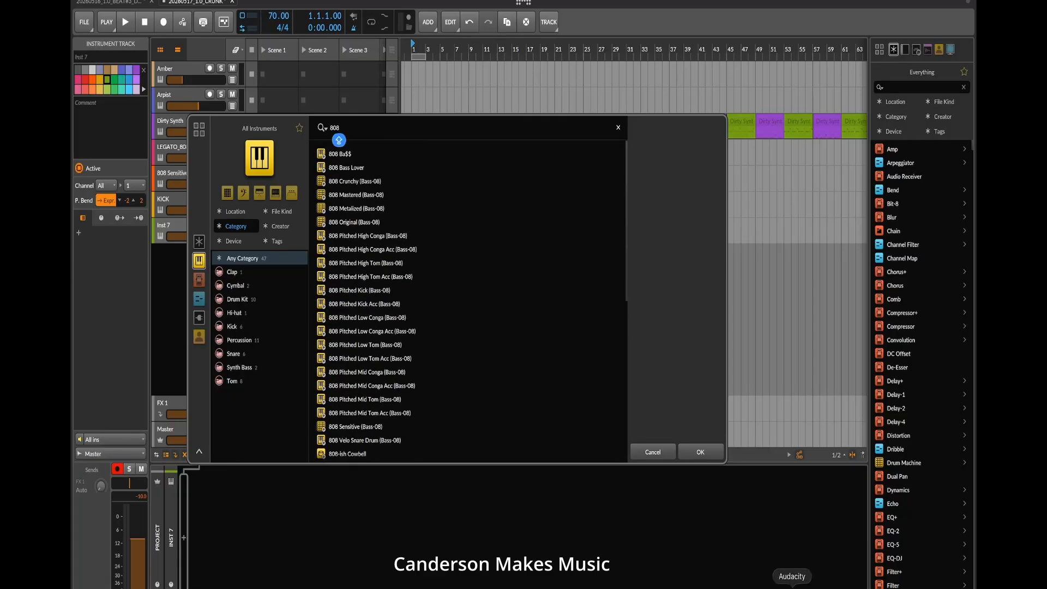
{"action": "left_click", "coordinate": [858, 588]}
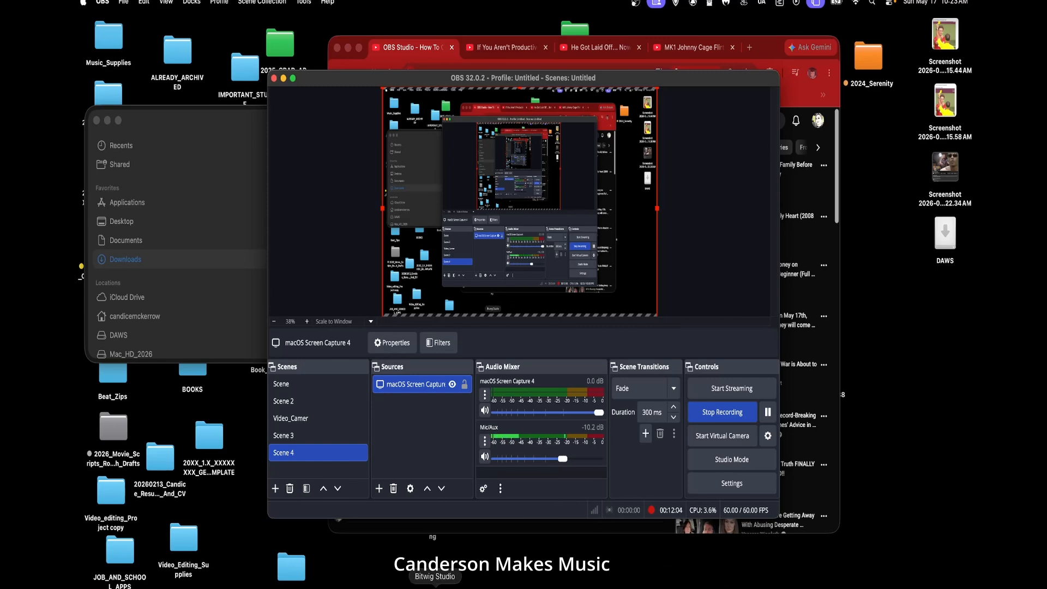
{"action": "left_click", "coordinate": [437, 587]}
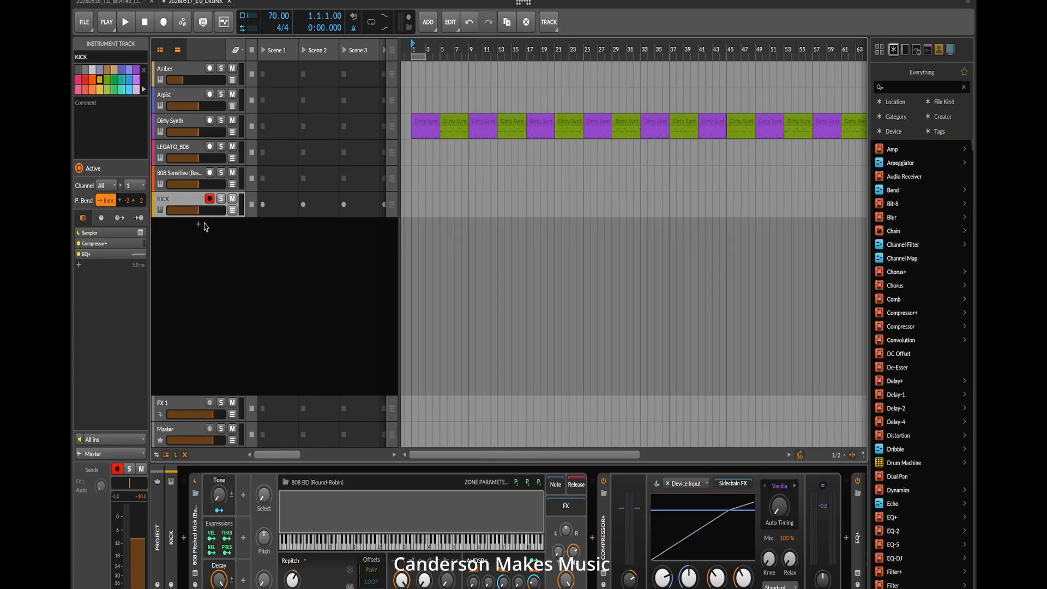
- Add an instrument track below KICK, search the instruments for 808, and load the Legend 808 Normal Kit preset
{"action": "double_click", "coordinate": [199, 229]}
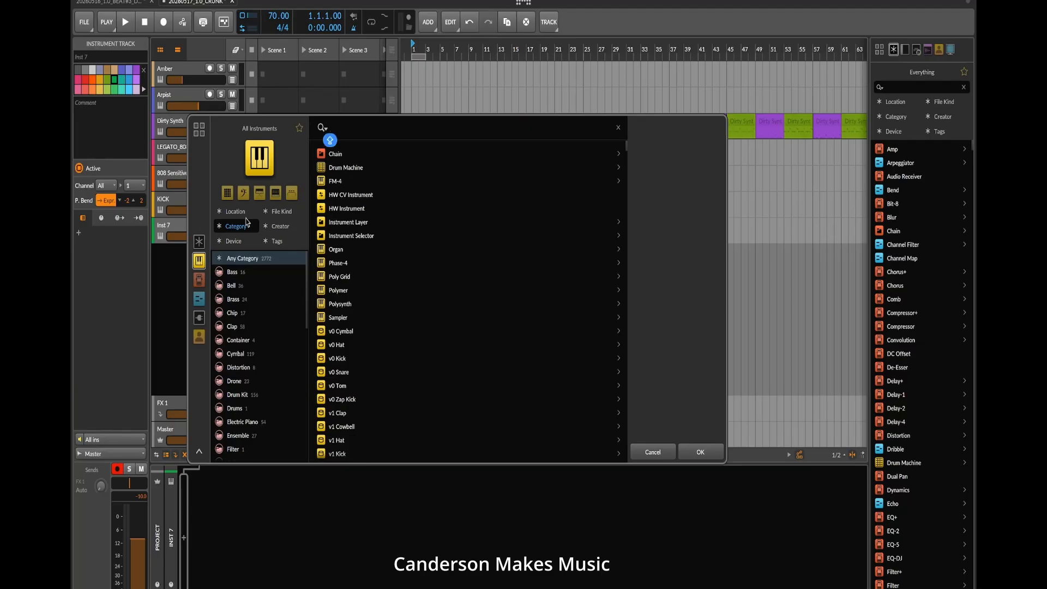
{"action": "type", "text": "808"}
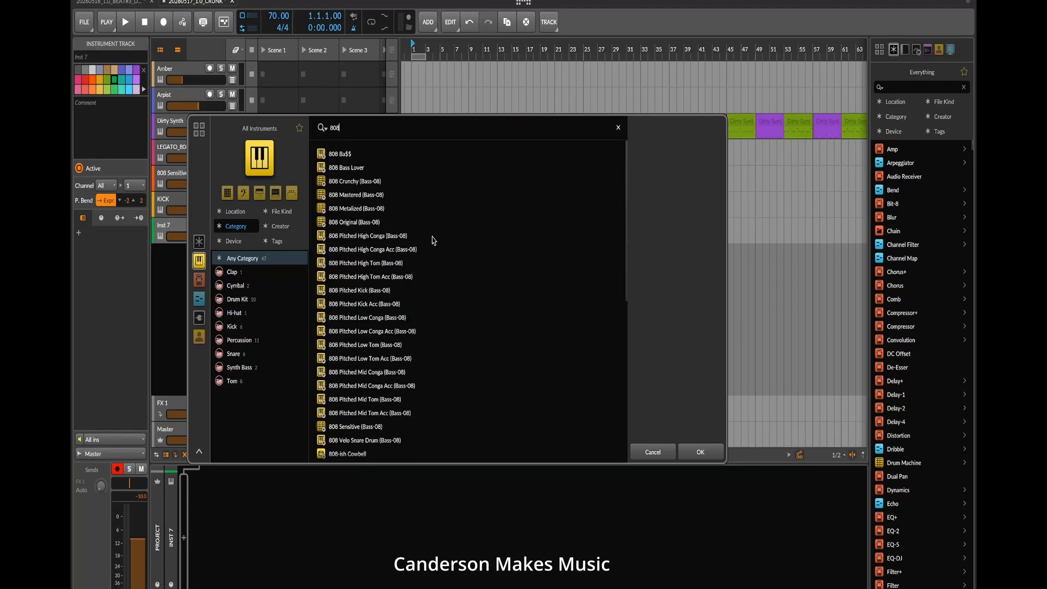
{"action": "scroll", "coordinate": [435, 310], "scroll_direction": "down", "scroll_amount": 3}
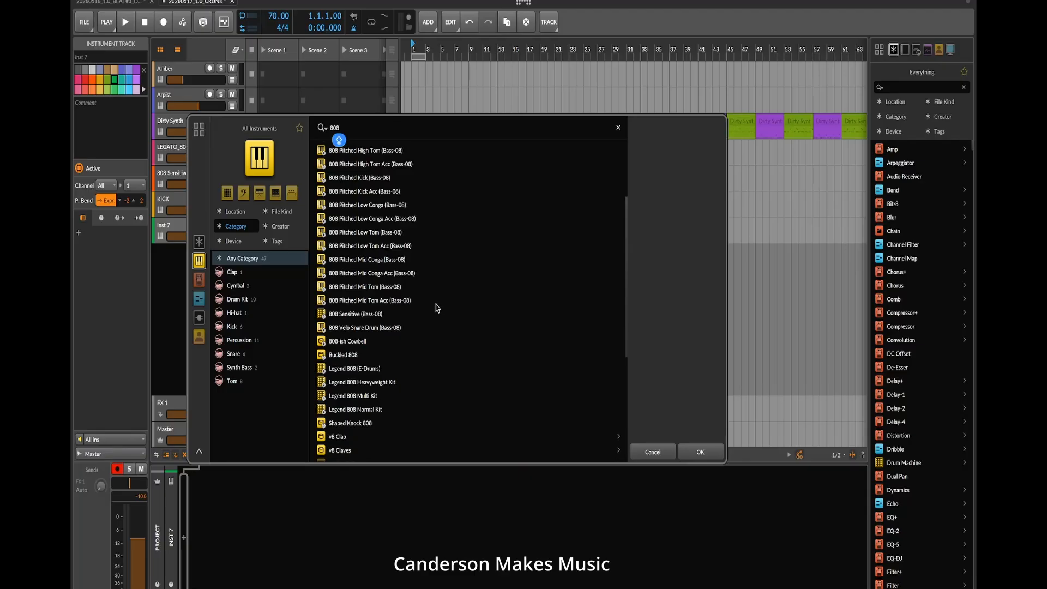
{"action": "double_click", "coordinate": [365, 410]}
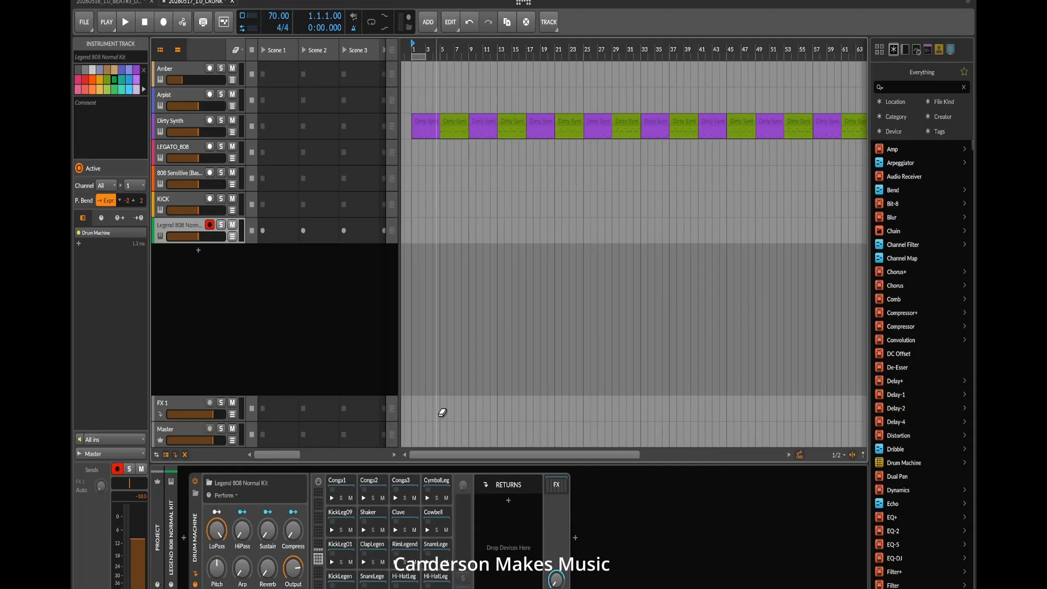
- Audition the RimLegend pad of the Legend 808 Normal Kit and lower its Sampler's playback speed to about 92%
{"action": "left_click", "coordinate": [397, 566]}
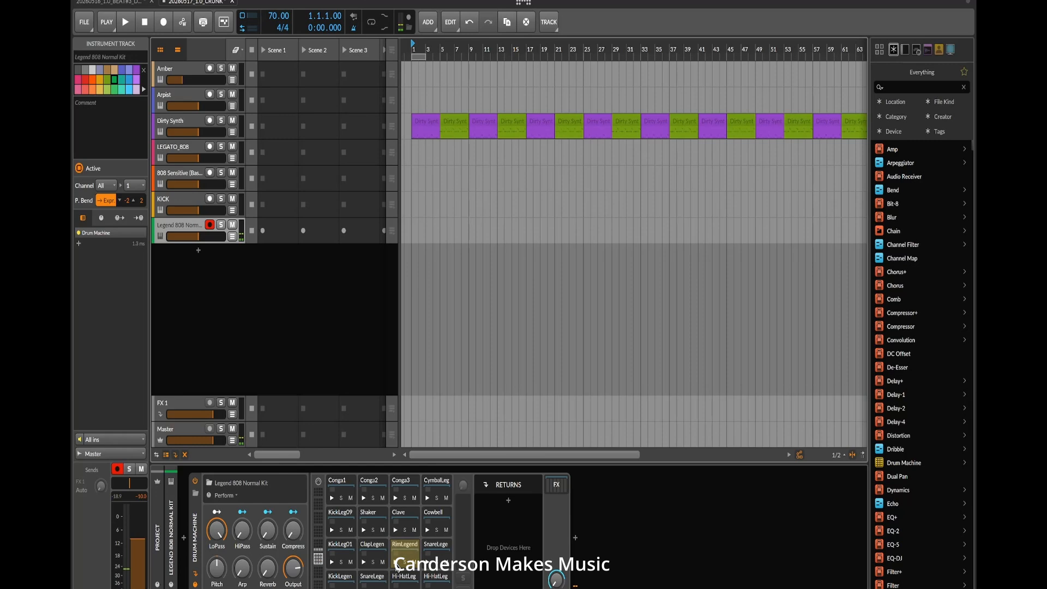
{"action": "left_click", "coordinate": [405, 547]}
{"action": "left_click", "coordinate": [405, 548]}
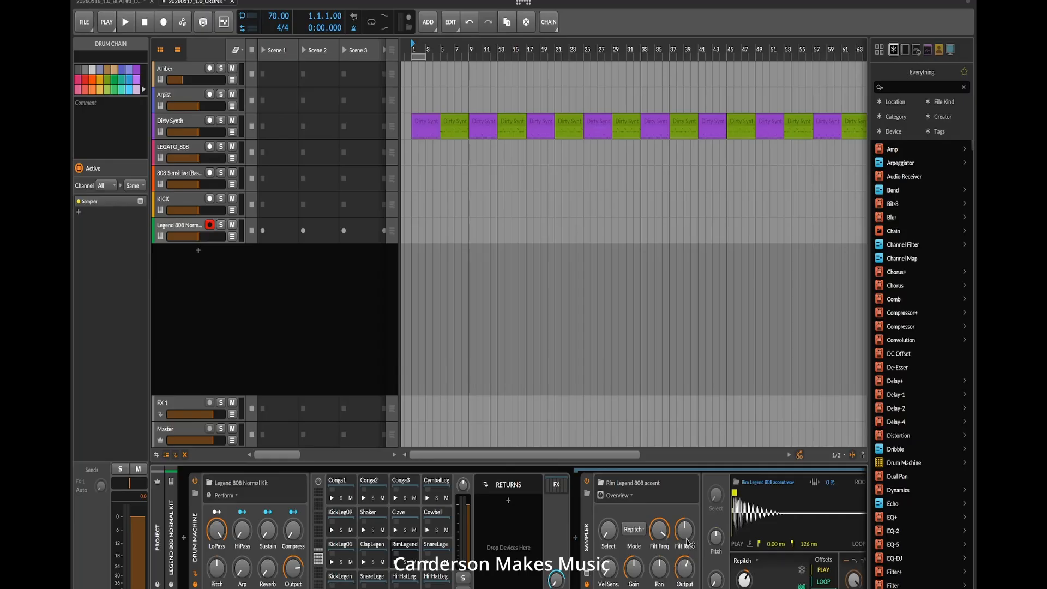
{"action": "left_click", "coordinate": [745, 580]}
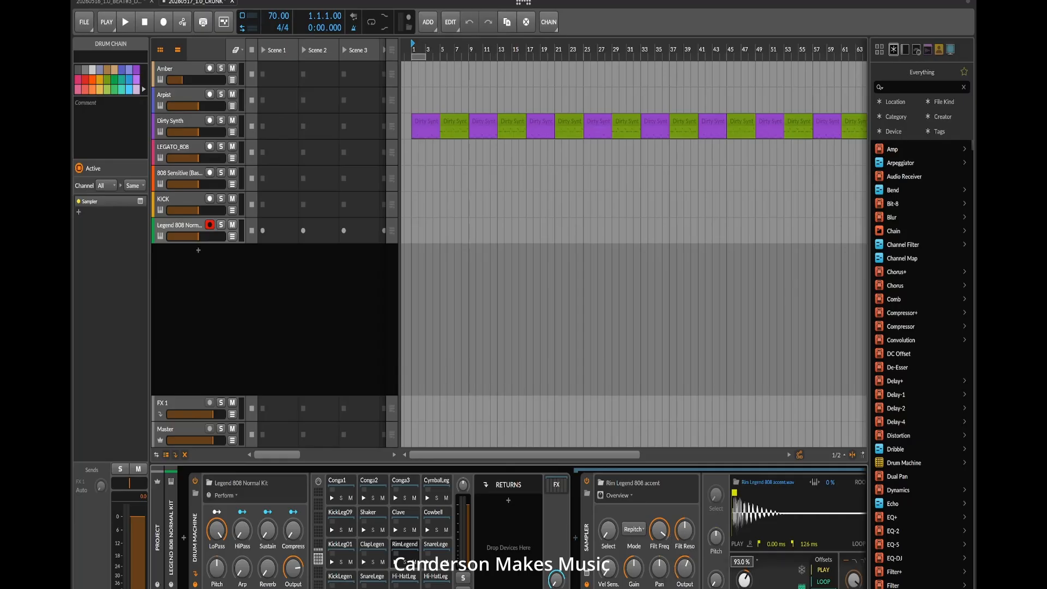
{"action": "left_click_drag", "start_coordinate": [745, 580], "coordinate": [745, 588]}
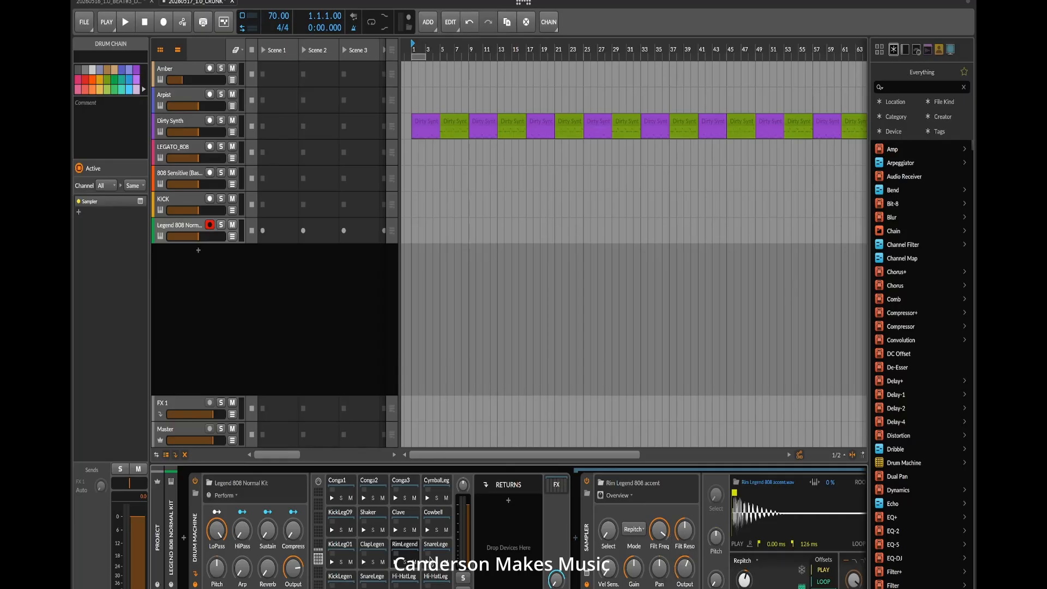
{"action": "left_click", "coordinate": [745, 580]}
{"action": "left_click_drag", "start_coordinate": [745, 581], "coordinate": [745, 584]}
{"action": "left_click", "coordinate": [396, 561]}
{"action": "left_click_drag", "start_coordinate": [744, 581], "coordinate": [744, 586]}
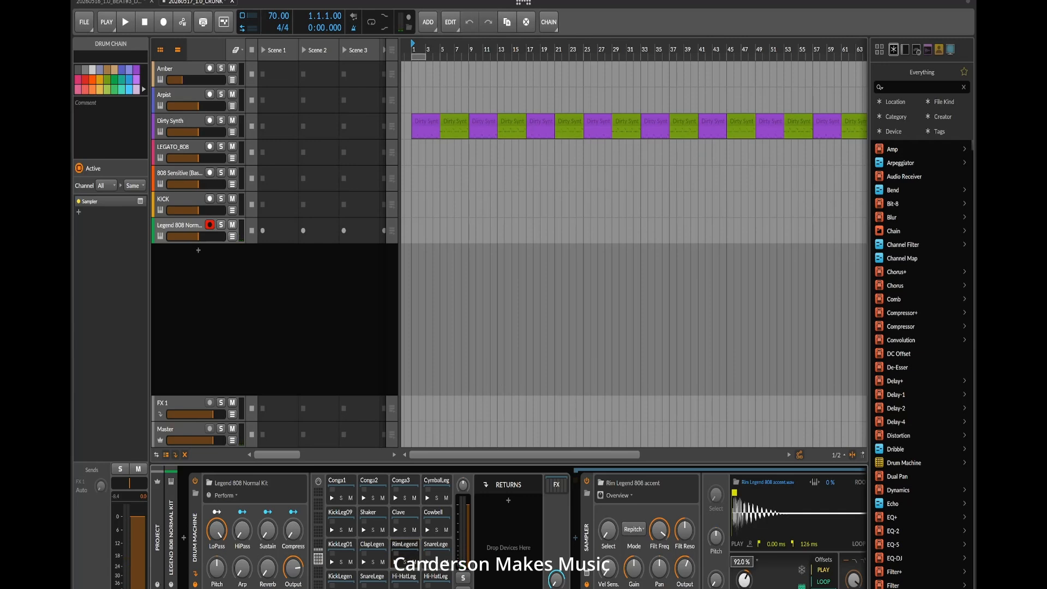
{"action": "left_click", "coordinate": [396, 564]}
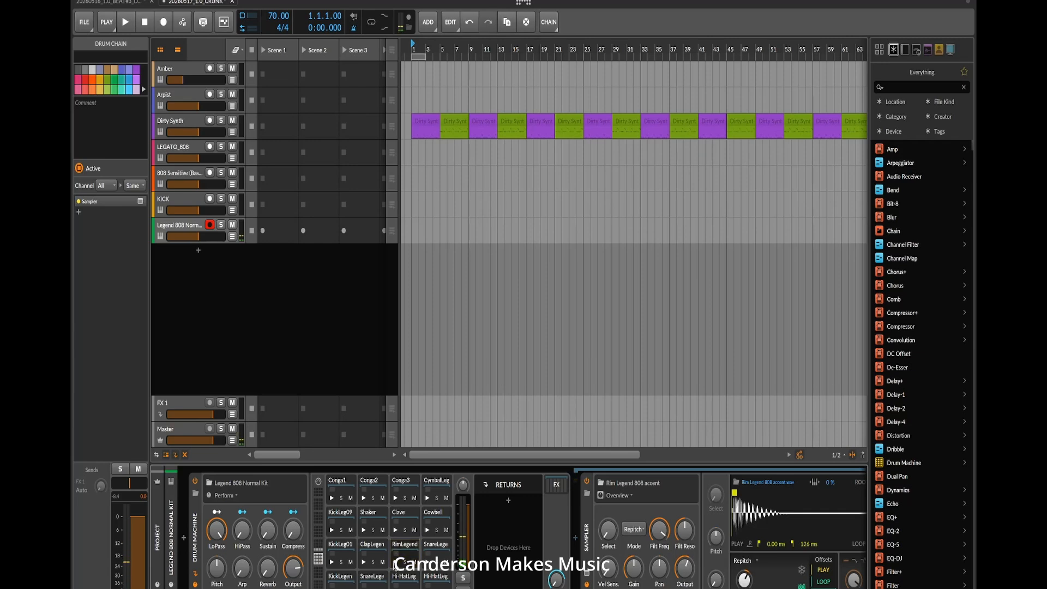
- Rename the Legend 808 Normal Kit track as RIMSHOT
{"action": "left_click", "coordinate": [396, 564]}
{"action": "left_click", "coordinate": [184, 229]}
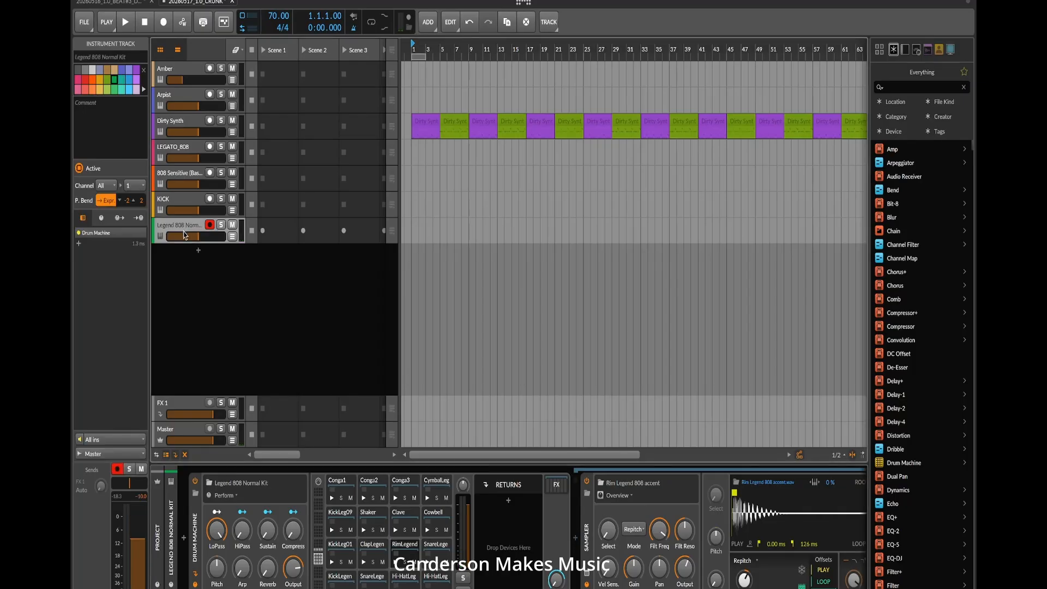
{"action": "key", "text": "ctrl+r"}
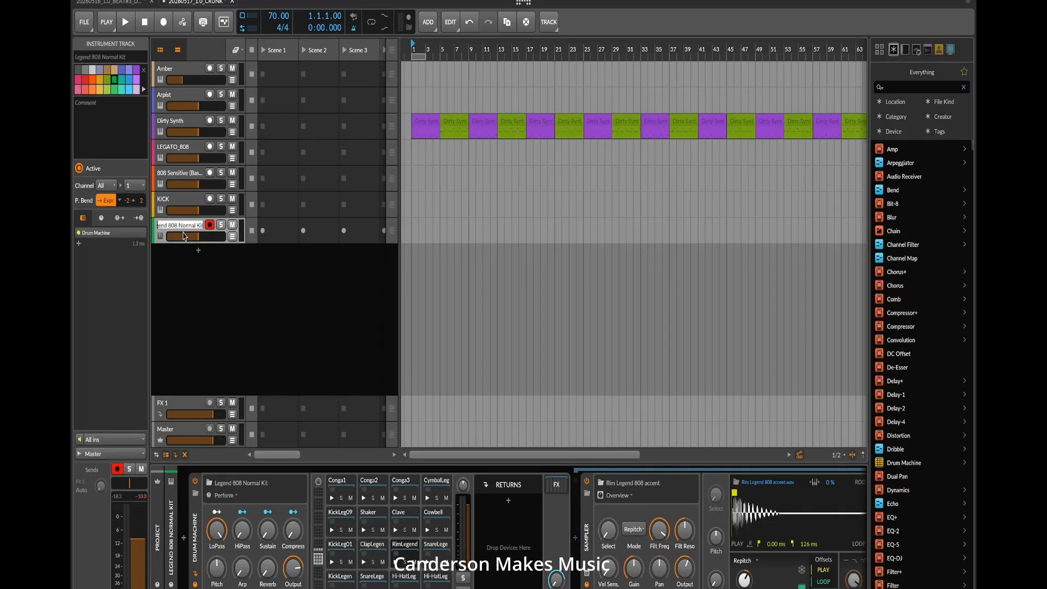
{"action": "type", "text": "RIM"}
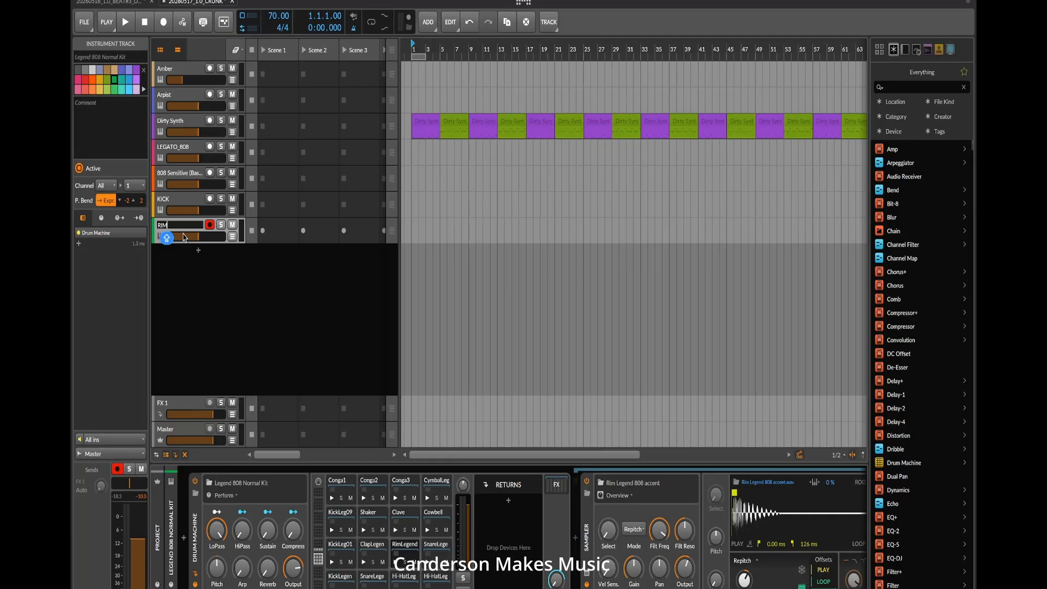
{"action": "type", "text": "SHOT"}
{"action": "key", "text": "Return"}
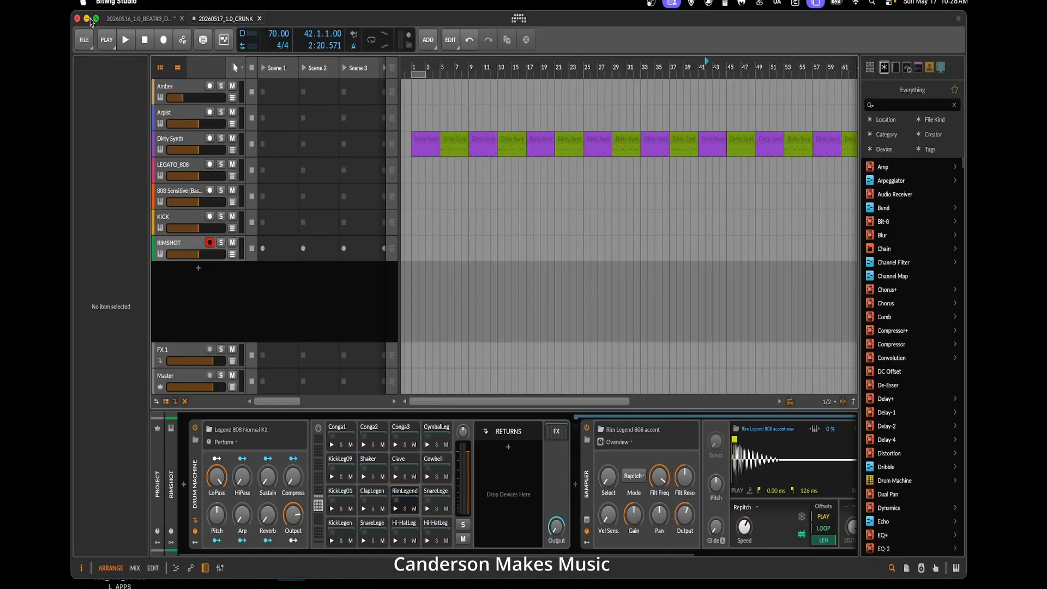
- Record a rimshot pattern about four bars long on the RIMSHOT track, starting at bar 1
{"action": "left_click", "coordinate": [94, 19]}
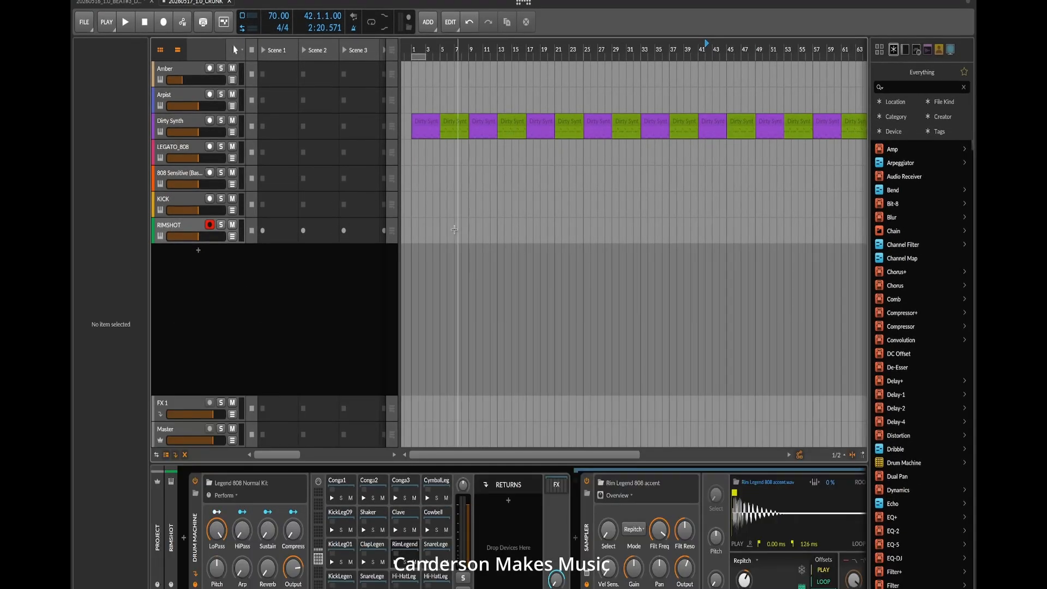
{"action": "left_click", "coordinate": [424, 229]}
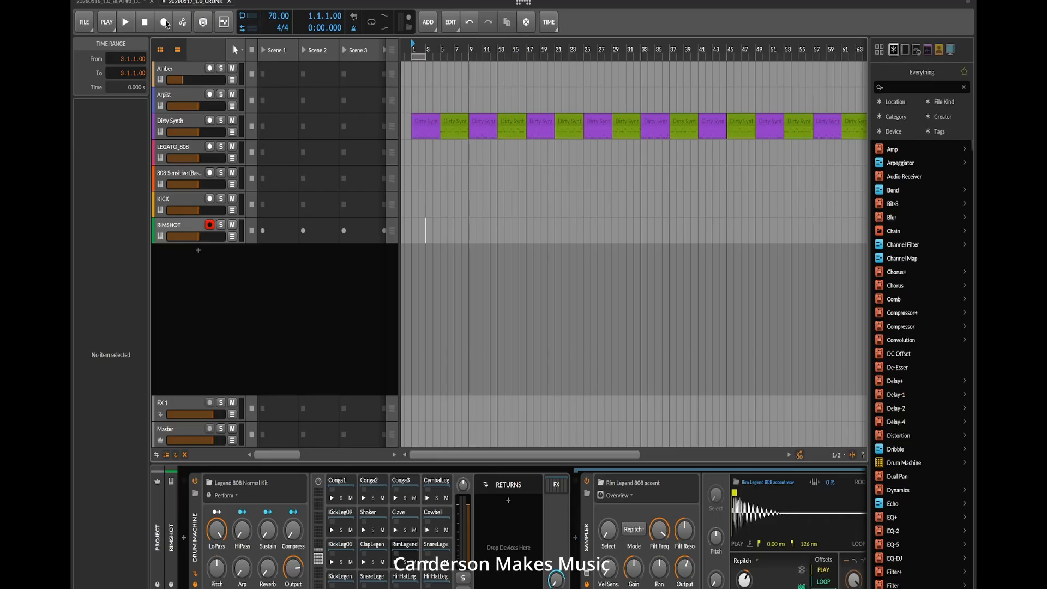
{"action": "left_click", "coordinate": [164, 22]}
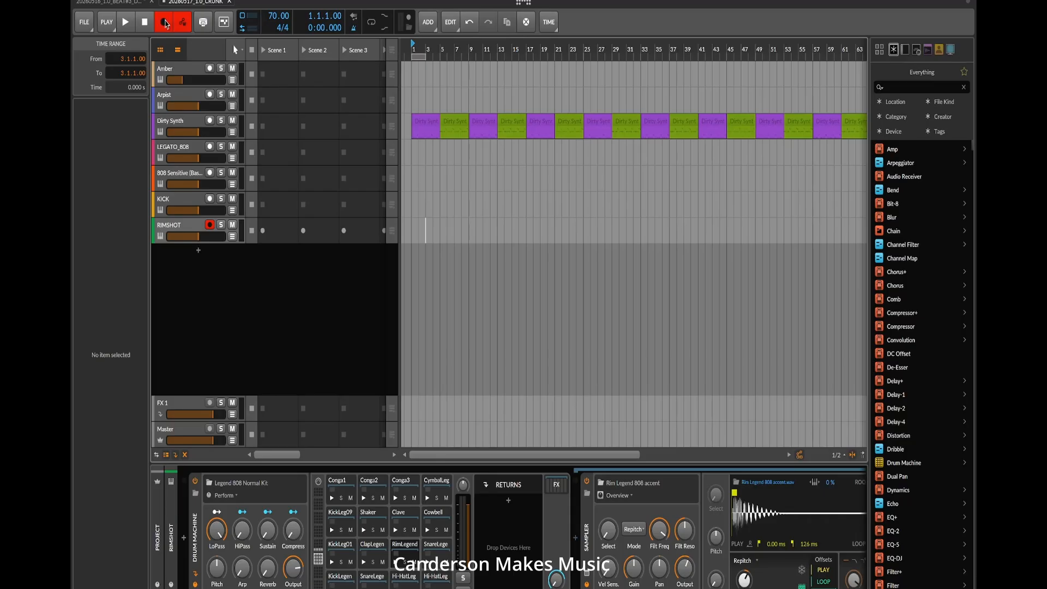
{"action": "left_click", "coordinate": [126, 22]}
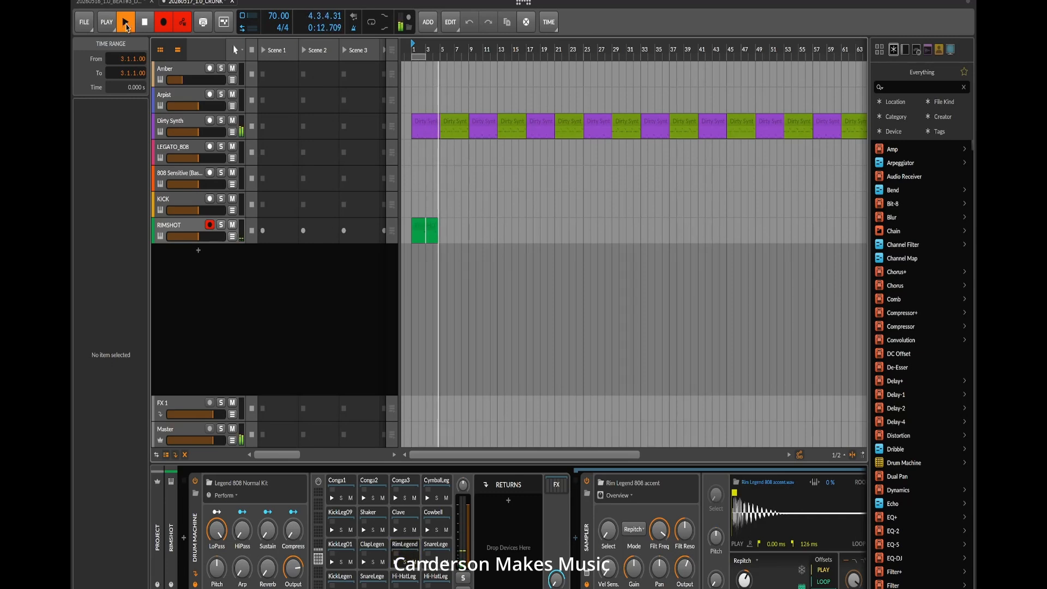
{"action": "left_click", "coordinate": [163, 22]}
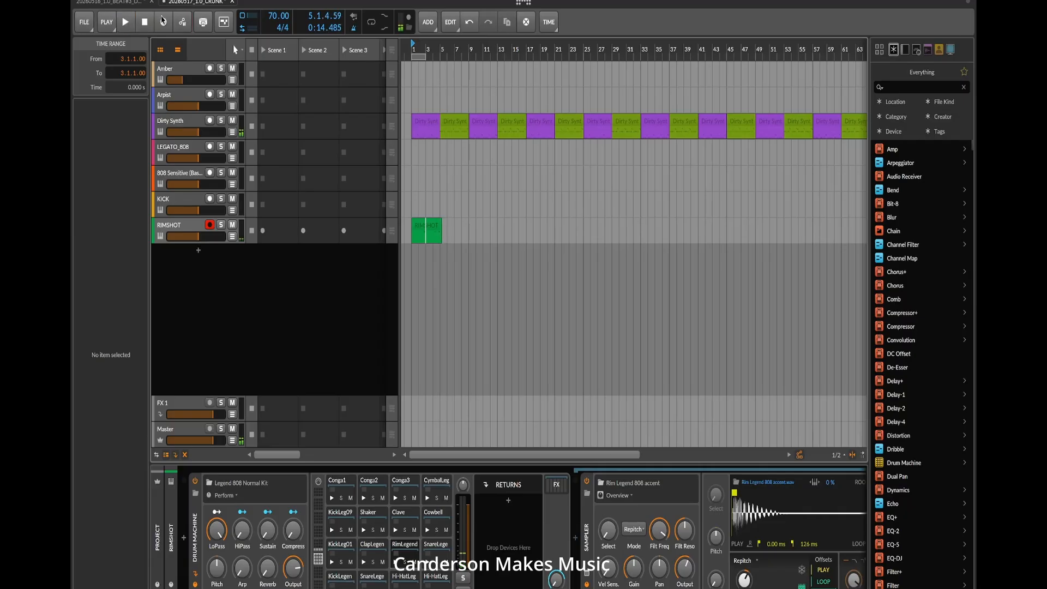
- Quantize the recorded RIMSHOT clip and trim its end to a length of exactly four bars
{"action": "right_click", "coordinate": [438, 229]}
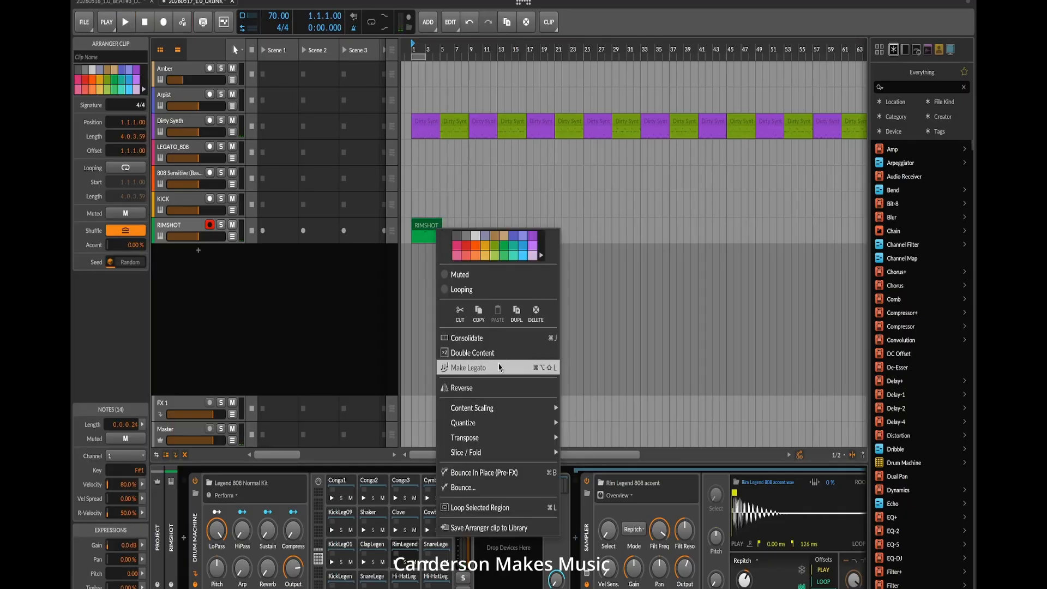
{"action": "left_click", "coordinate": [613, 442]}
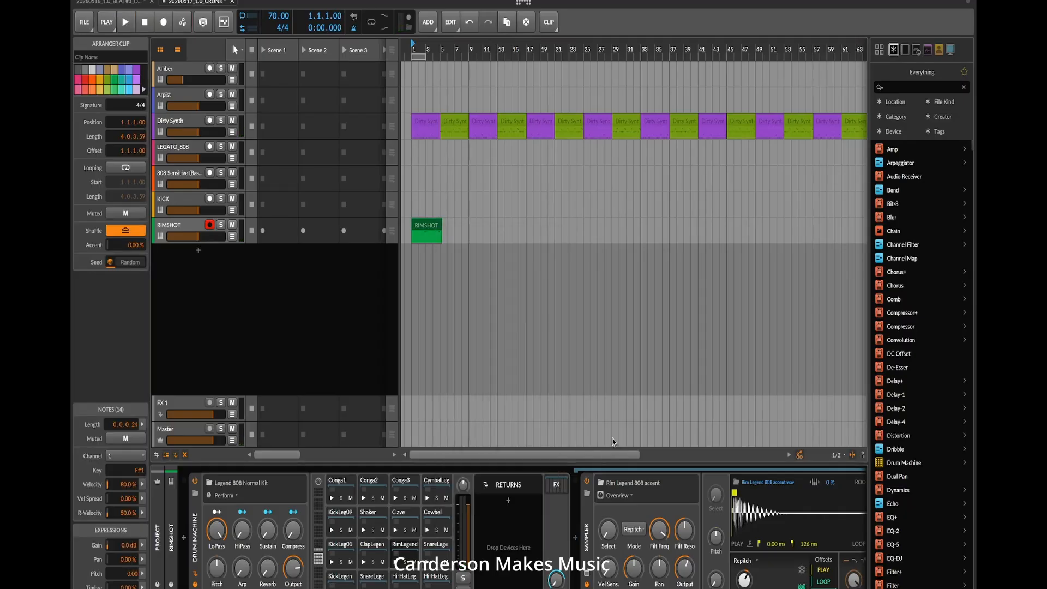
{"action": "left_click", "coordinate": [568, 403]}
{"action": "left_click", "coordinate": [453, 262]}
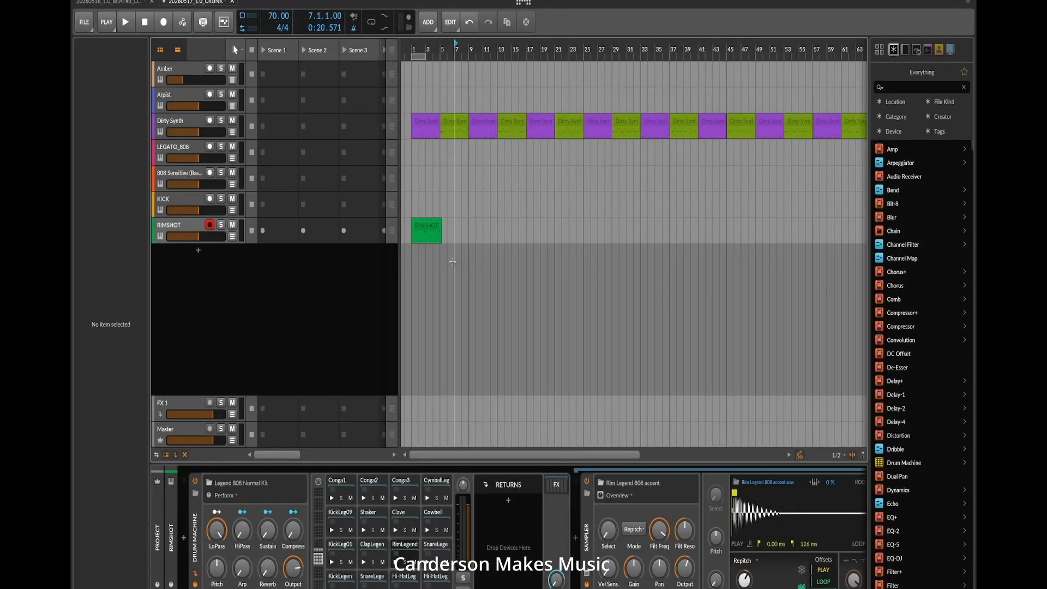
{"action": "left_click_drag", "start_coordinate": [442, 231], "coordinate": [440, 231]}
{"action": "left_click", "coordinate": [435, 226]}
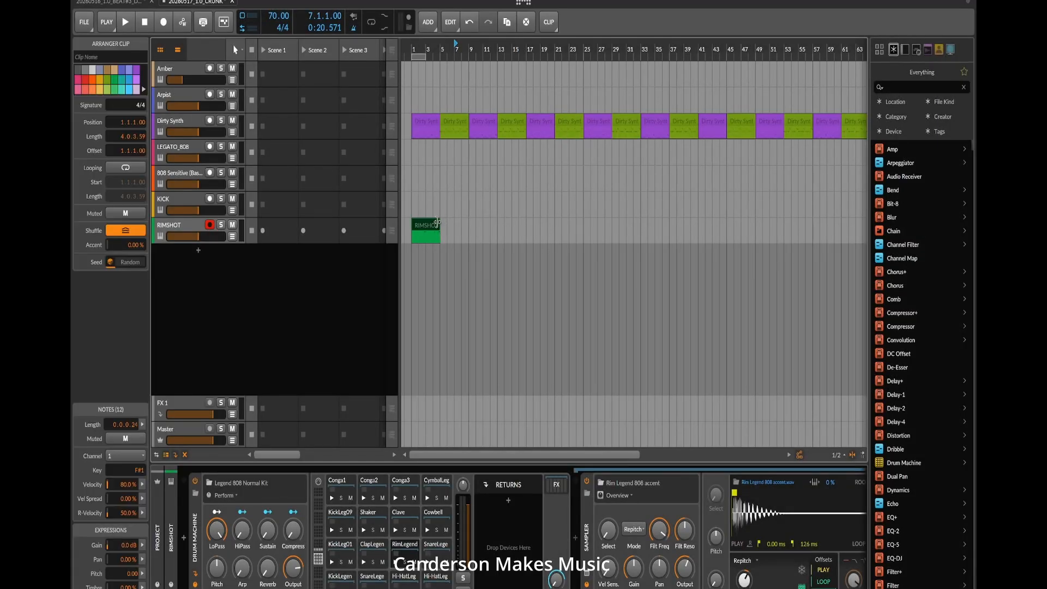
{"action": "left_click", "coordinate": [428, 253]}
{"action": "left_click", "coordinate": [422, 233]}
- Play from bar 13 and record a second rimshot pattern, about two bars long, up to bar 17
{"action": "double_click", "coordinate": [498, 44]}
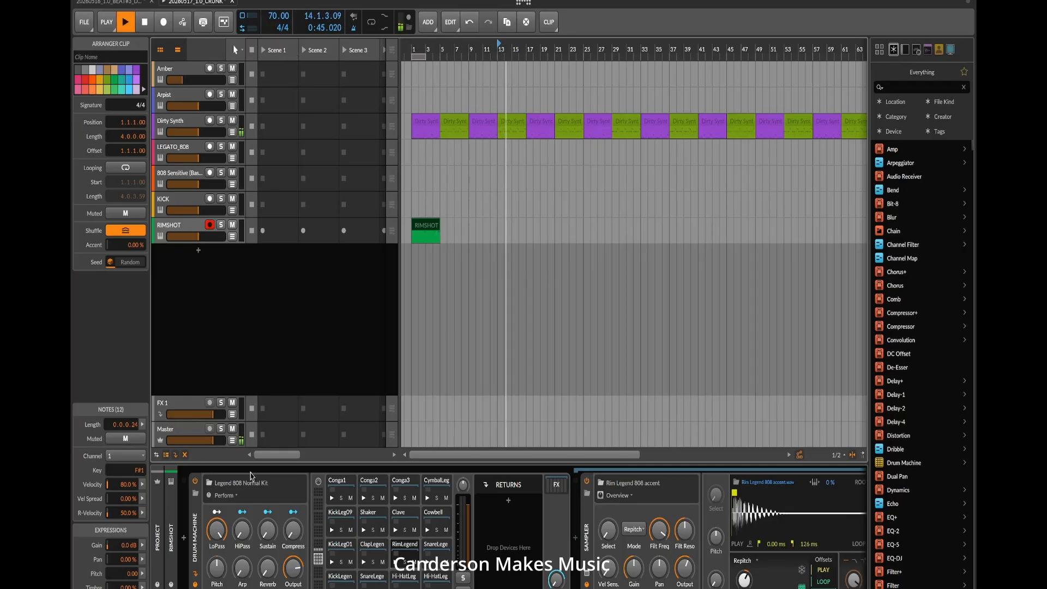
{"action": "left_click", "coordinate": [163, 22]}
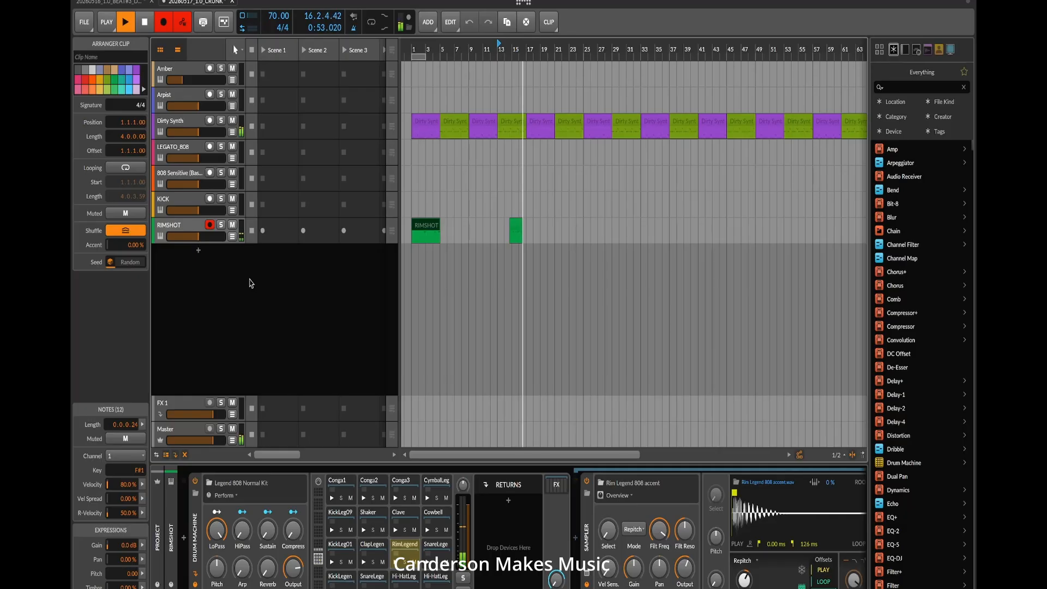
{"action": "key", "text": "space"}
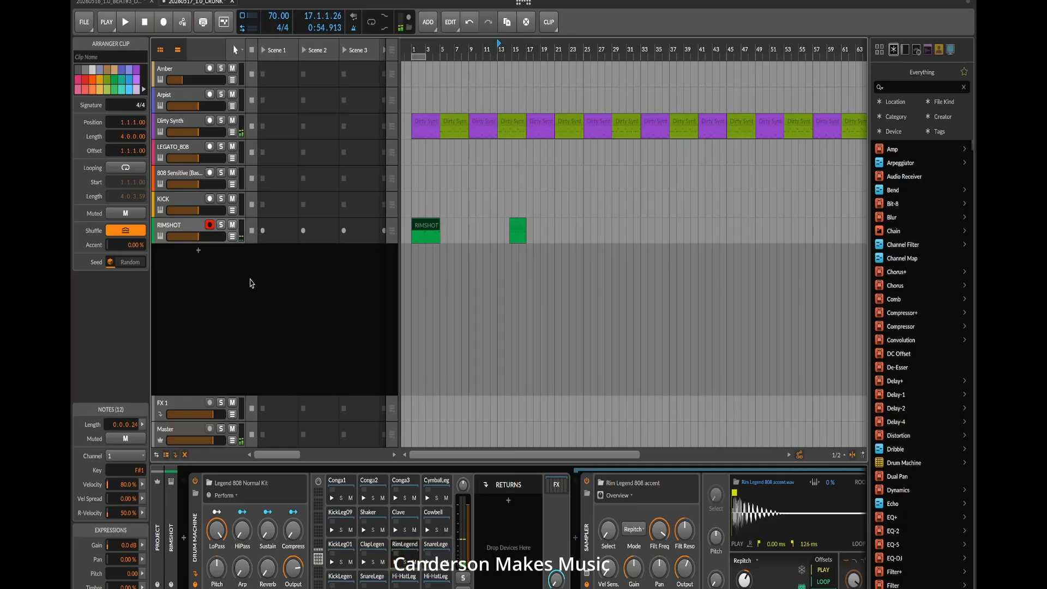
- Quantize the second rimshot clip, trim it to two bars, and join it with a copy into a four-bar clip at bar 13
{"action": "right_click", "coordinate": [523, 227]}
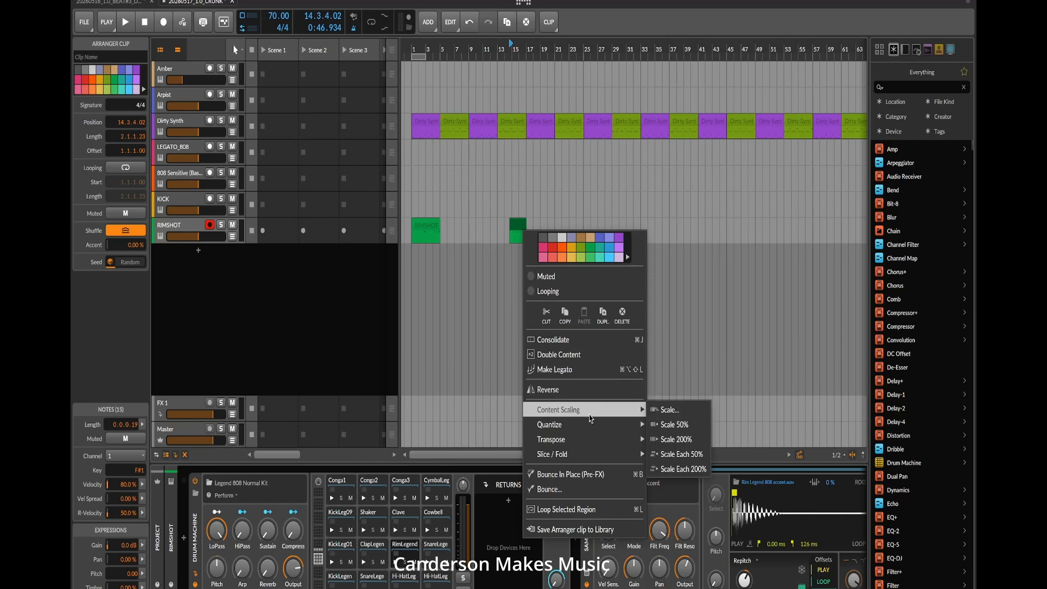
{"action": "mouse_move", "coordinate": [550, 424]}
{"action": "left_click", "coordinate": [668, 426]}
{"action": "left_click", "coordinate": [571, 403]}
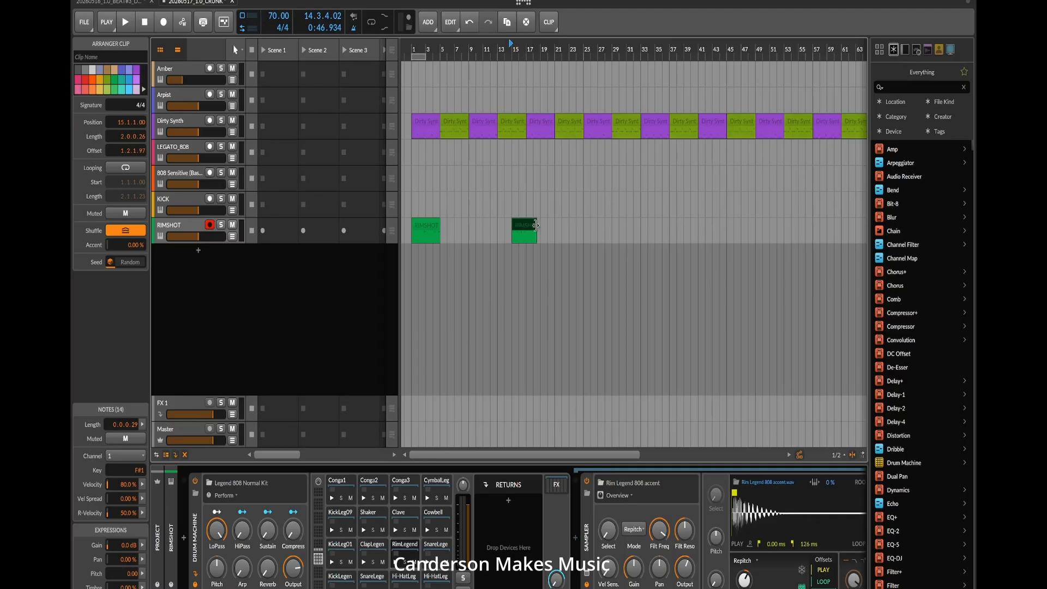
{"action": "left_click_drag", "start_coordinate": [521, 229], "coordinate": [501, 240]}
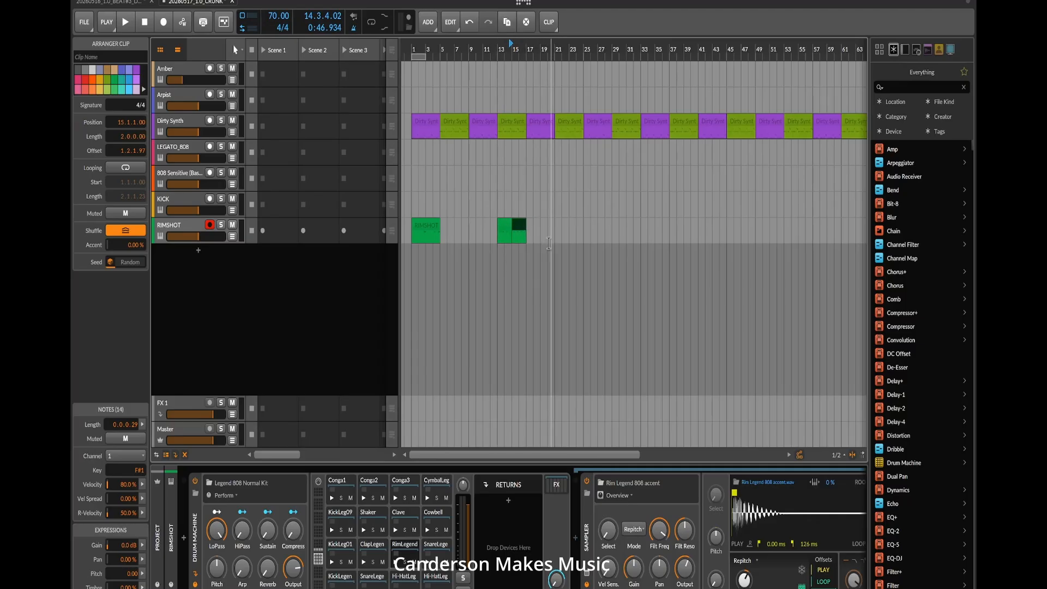
{"action": "left_click", "coordinate": [499, 222], "text": "shift"}
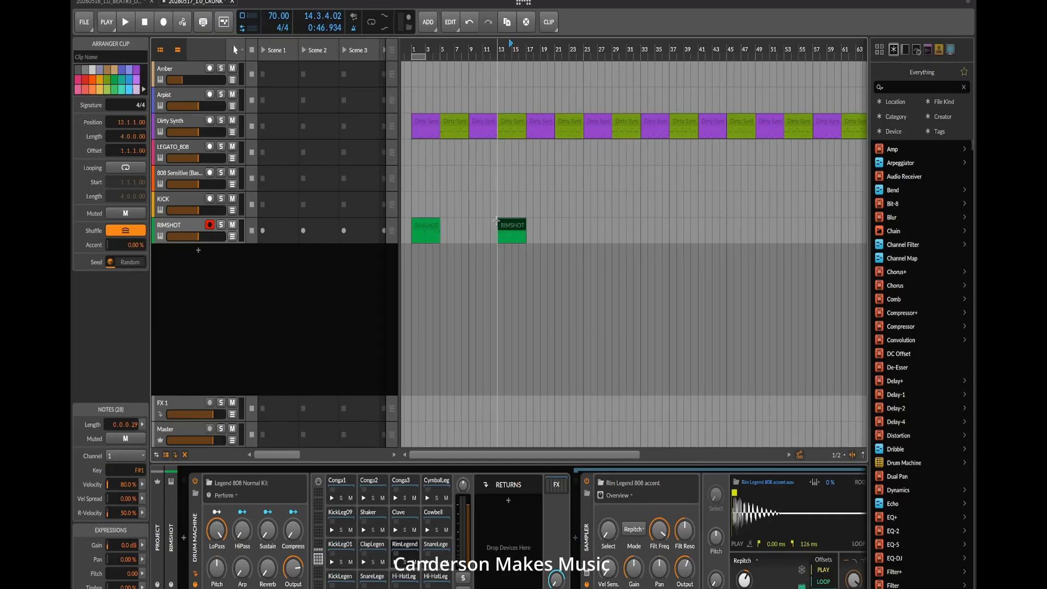
- Colour the second RIMSHOT clip blue and place it at bar 5, directly after the first clip
{"action": "right_click", "coordinate": [507, 227]}
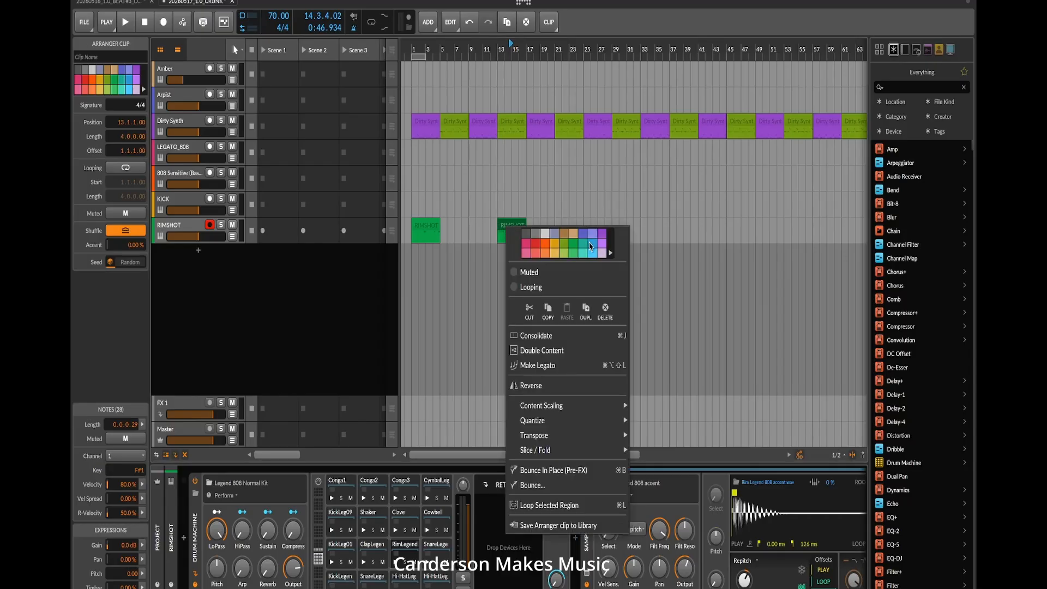
{"action": "left_click", "coordinate": [491, 266]}
{"action": "left_click_drag", "start_coordinate": [514, 223], "coordinate": [398, 234]}
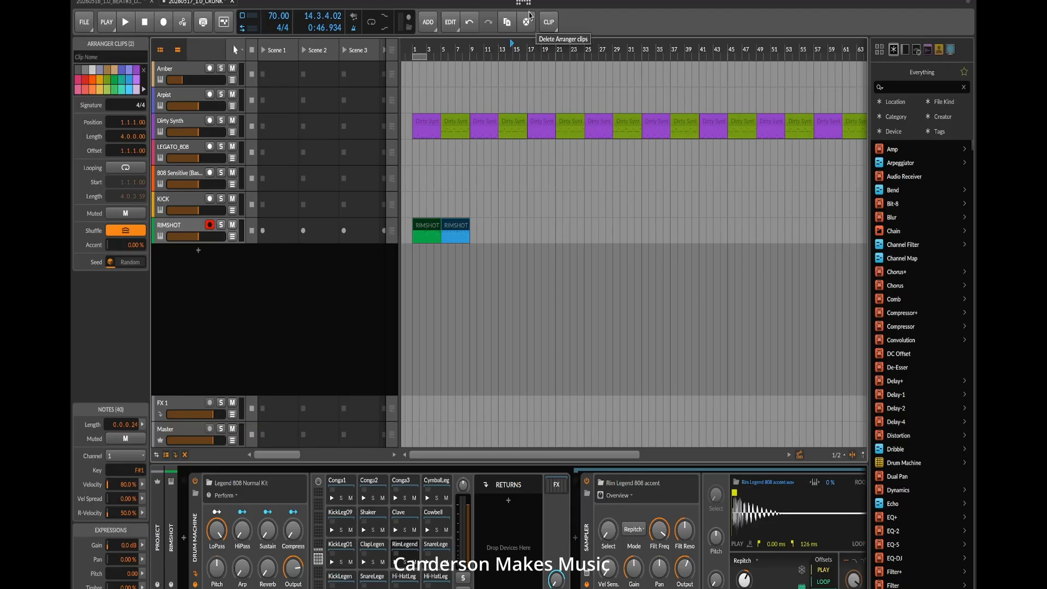
- Duplicate the green and blue RIMSHOT clip pair eight times along the arrangement and save the project
{"action": "left_click", "coordinate": [506, 21]}
{"action": "left_click", "coordinate": [507, 22]}
{"action": "left_click", "coordinate": [507, 22]}
{"action": "left_click", "coordinate": [506, 22]}
{"action": "left_click", "coordinate": [506, 22]}
{"action": "left_click", "coordinate": [506, 22]}
{"action": "left_click", "coordinate": [506, 21]}
{"action": "left_click", "coordinate": [506, 22]}
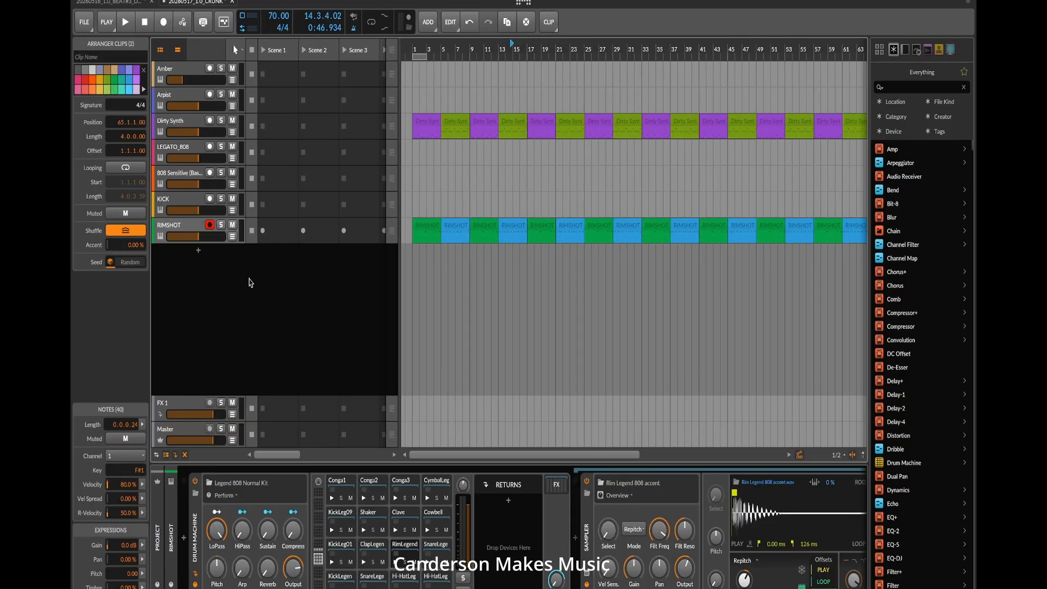
{"action": "key", "text": "ctrl+s"}
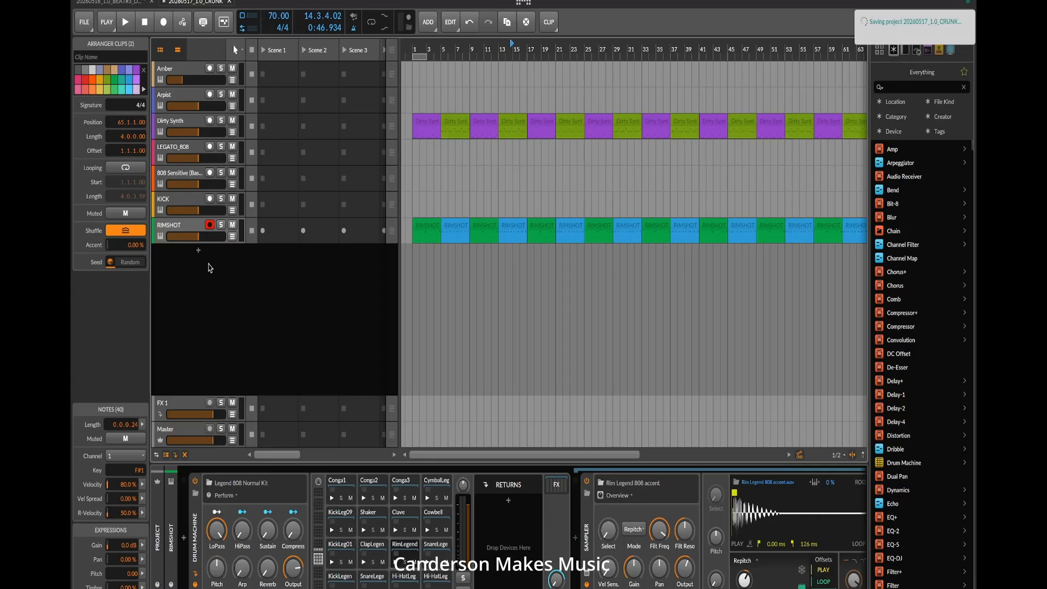
- Add an instrument track below RIMSHOT and load the Legend 808 Multi Kit preset from the Drum Kit category
{"action": "double_click", "coordinate": [199, 254]}
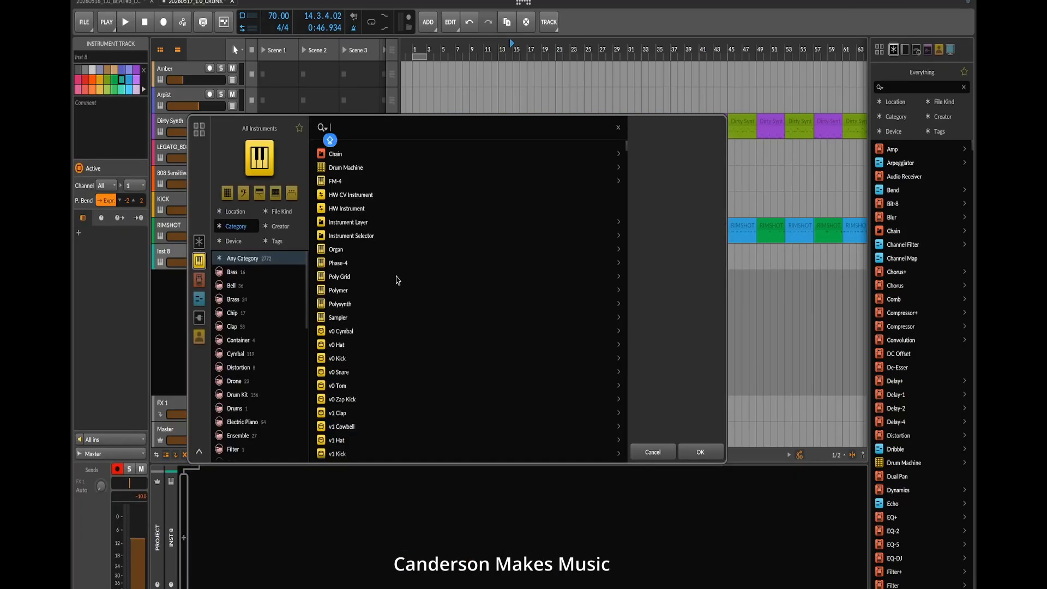
{"action": "left_click", "coordinate": [236, 395]}
{"action": "scroll", "coordinate": [422, 376], "scroll_direction": "down", "scroll_amount": 6}
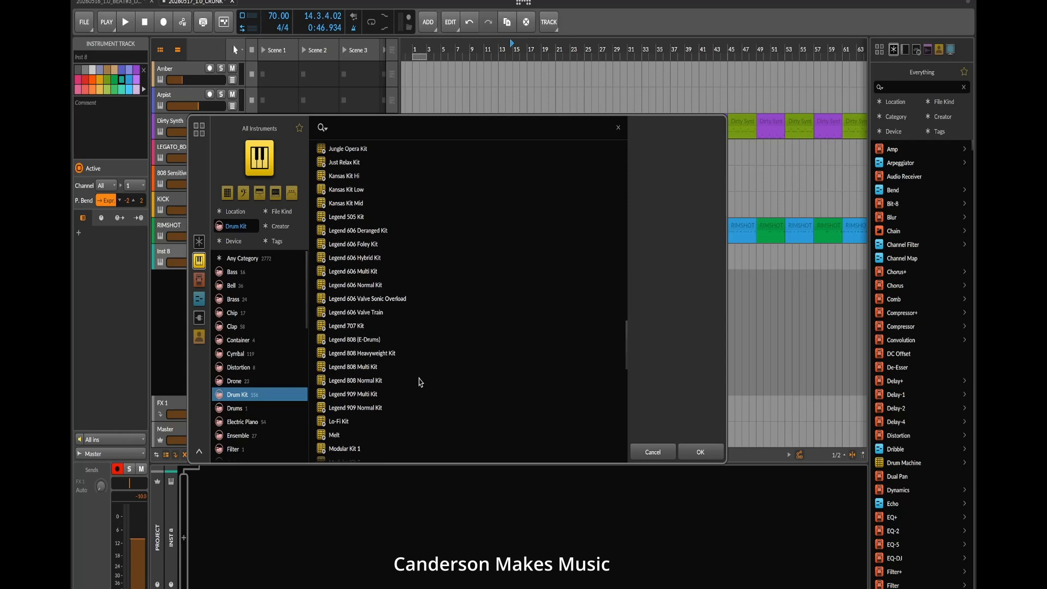
{"action": "double_click", "coordinate": [360, 367]}
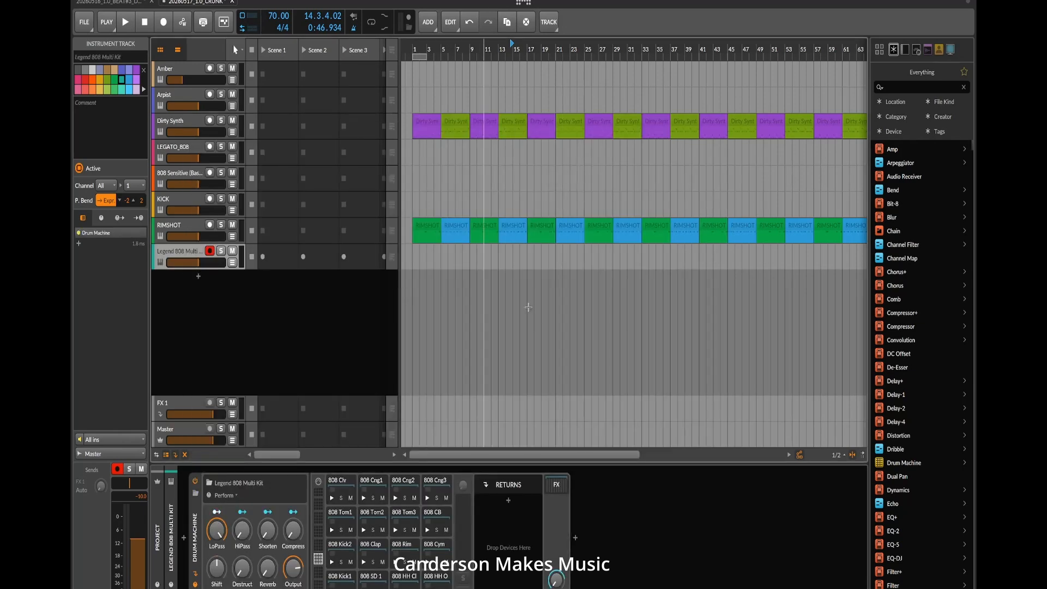
- Record a drum pattern about eight bars long on the Legend 808 Multi Kit track, starting at bar 1
{"action": "left_click_drag", "start_coordinate": [529, 454], "coordinate": [531, 454]}
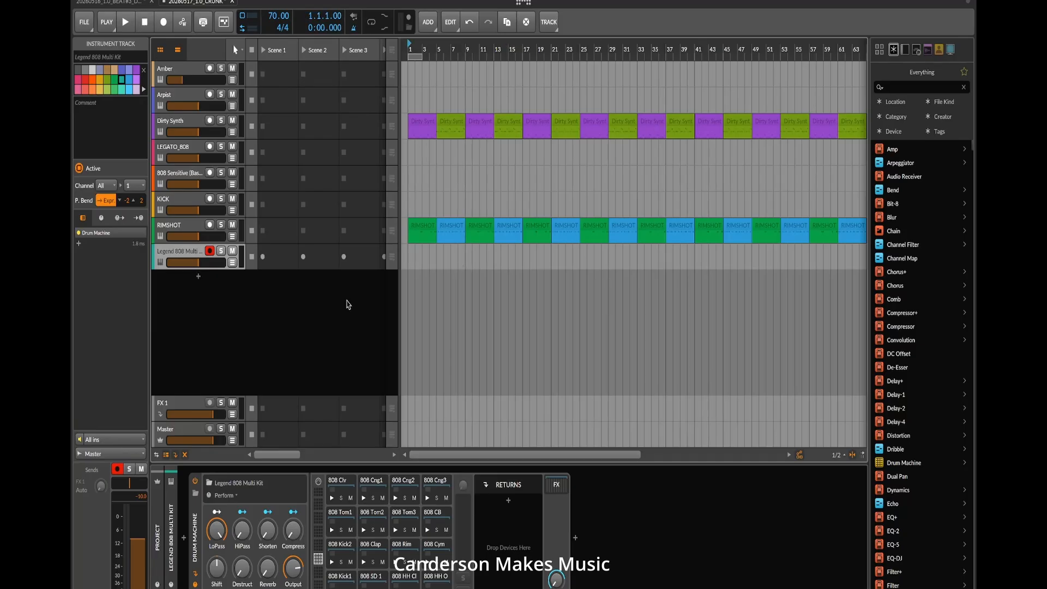
{"action": "left_click", "coordinate": [158, 28]}
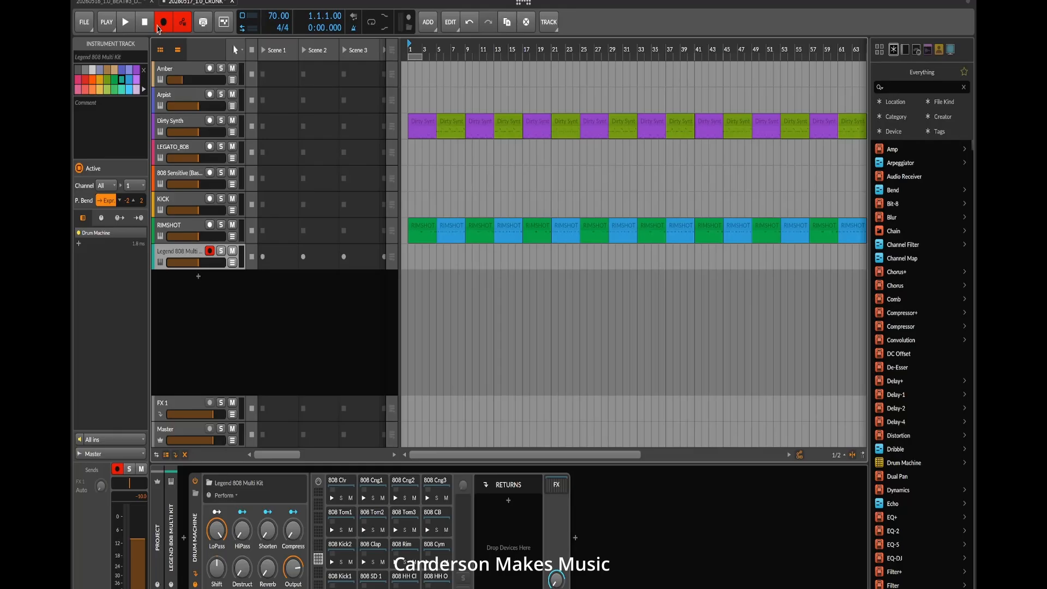
{"action": "left_click", "coordinate": [125, 23]}
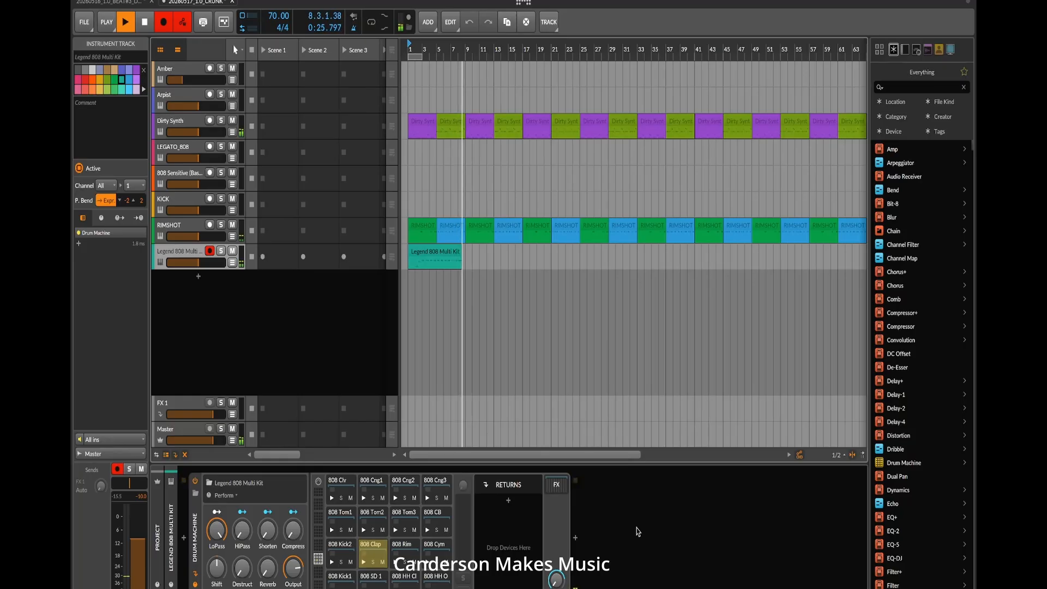
{"action": "key", "text": "space"}
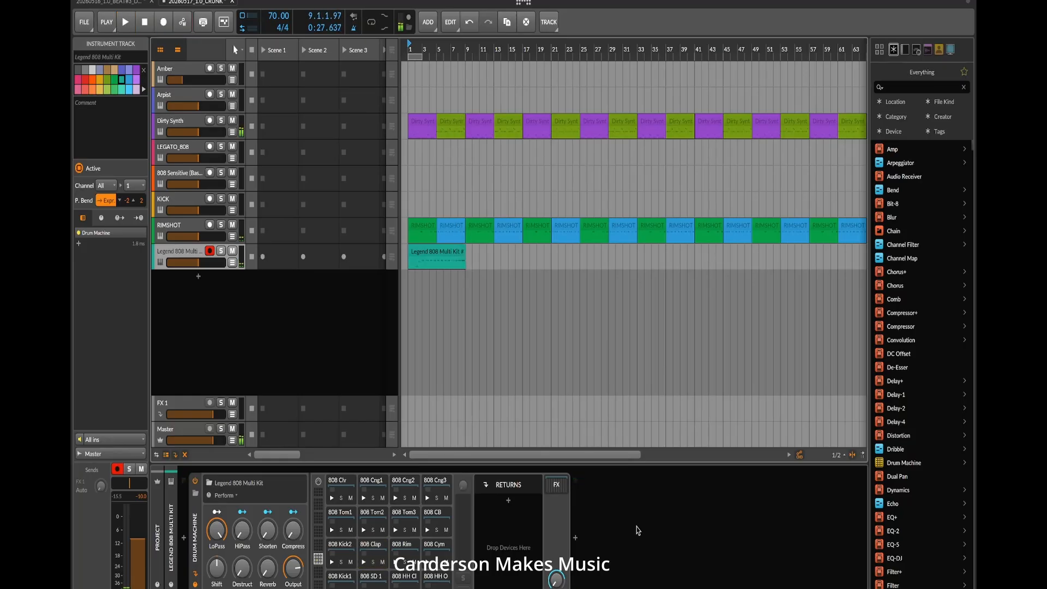
- Quantize the recorded Legend 808 Multi Kit clip
{"action": "right_click", "coordinate": [437, 252]}
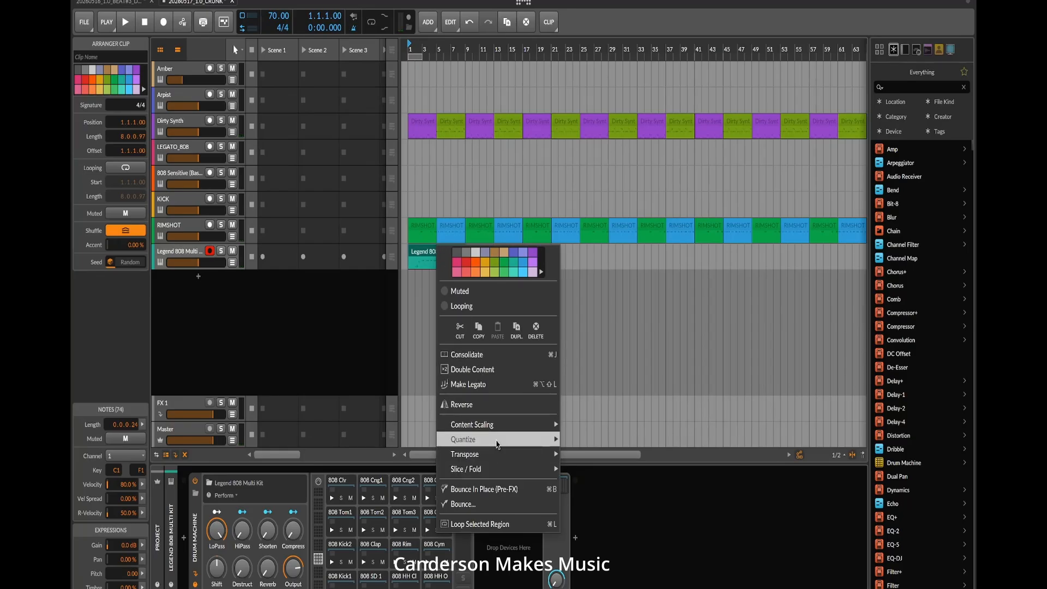
{"action": "mouse_move", "coordinate": [491, 439]}
{"action": "left_click", "coordinate": [591, 458]}
{"action": "left_click", "coordinate": [562, 402]}
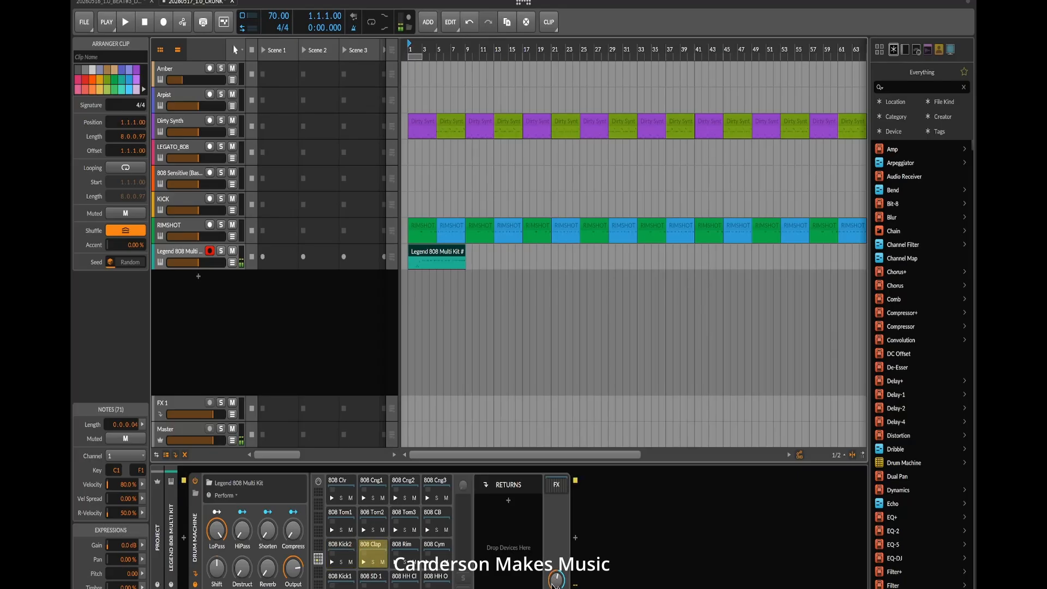
- Show the 808 Clap pad's sampler and trim the start of the Legend 808 Multi Kit clip to bar 3
{"action": "left_click", "coordinate": [374, 550]}
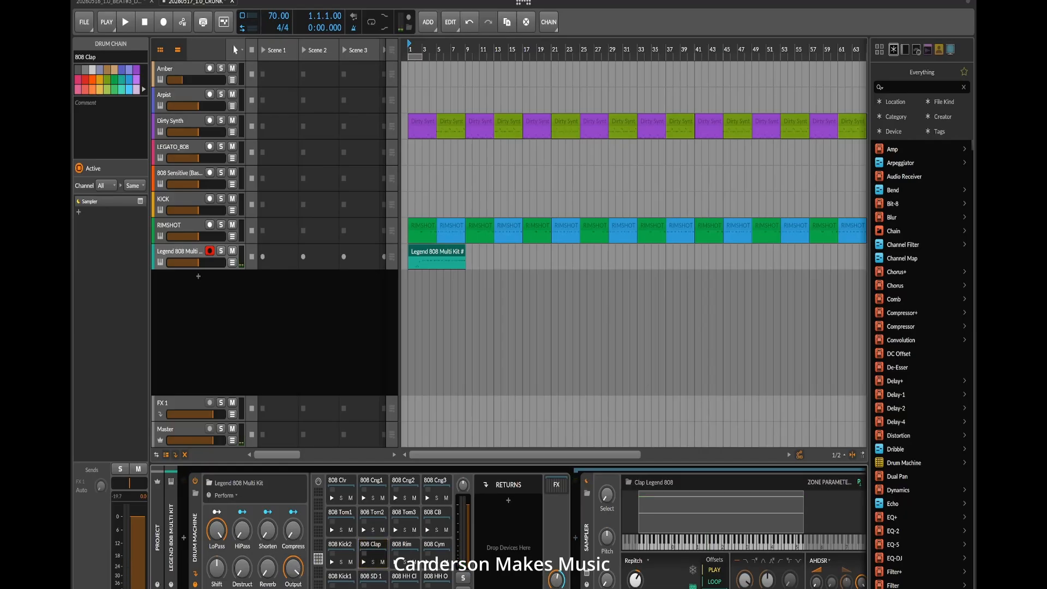
{"action": "scroll", "coordinate": [523, 529], "scroll_direction": "right", "scroll_amount": 3}
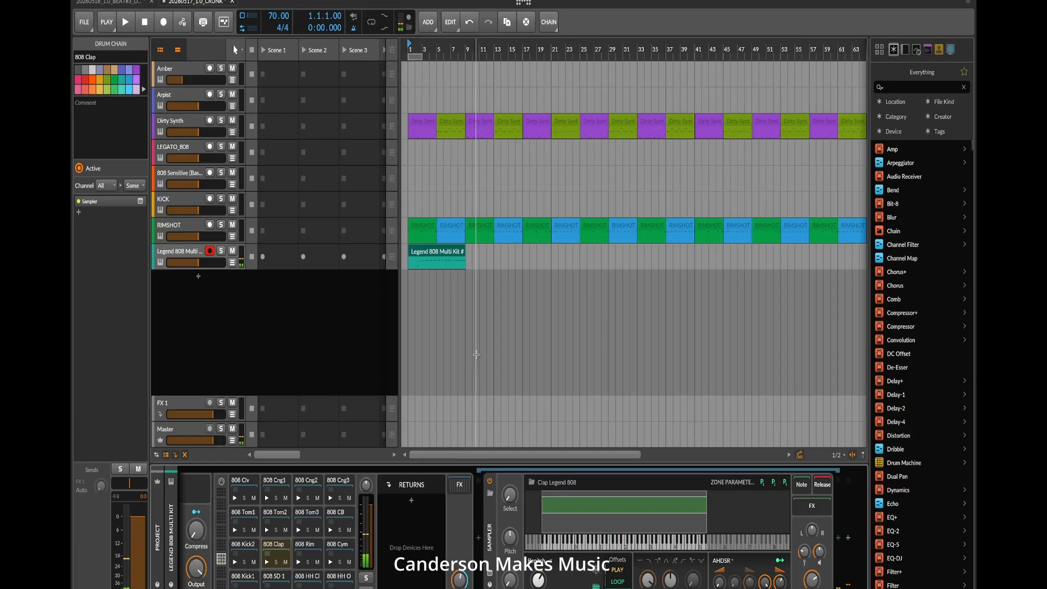
{"action": "left_click", "coordinate": [445, 258]}
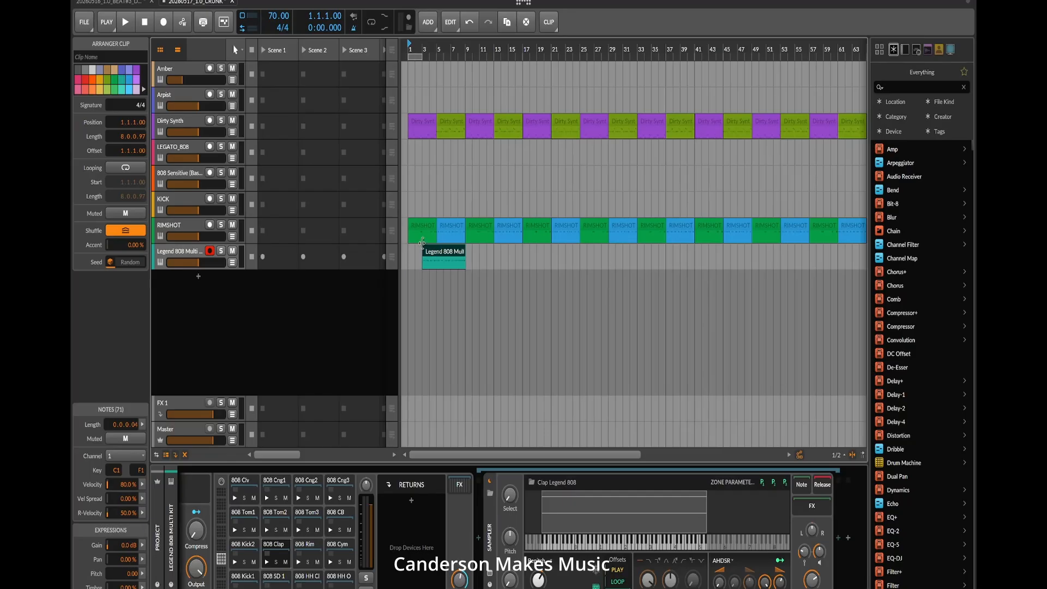
{"action": "left_click_drag", "start_coordinate": [422, 242], "coordinate": [441, 260]}
- Rename the Legend 808 Multi Kit track as CLAP
{"action": "left_click", "coordinate": [186, 250]}
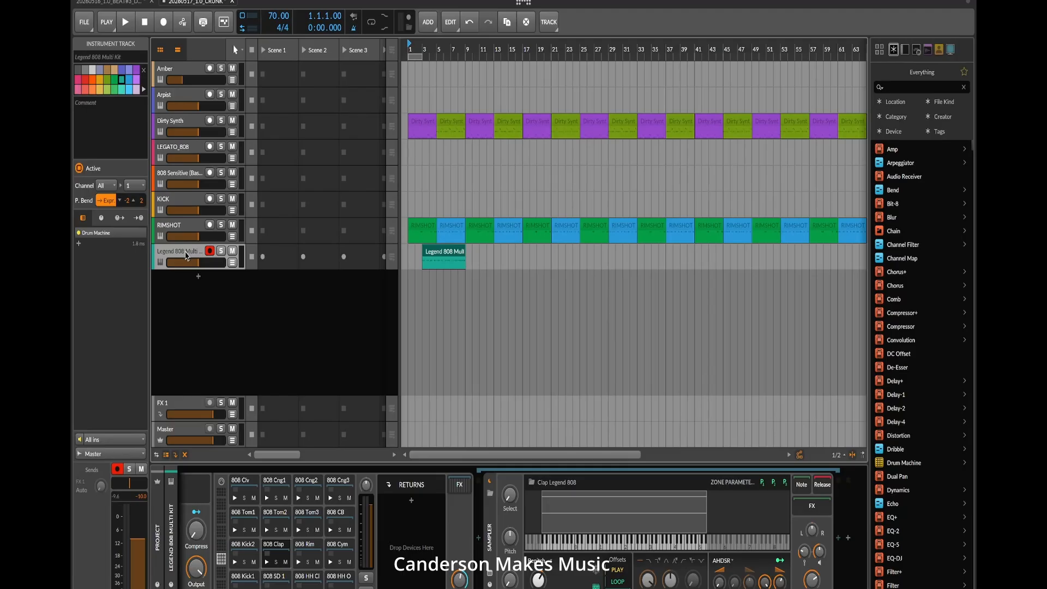
{"action": "double_click", "coordinate": [186, 253]}
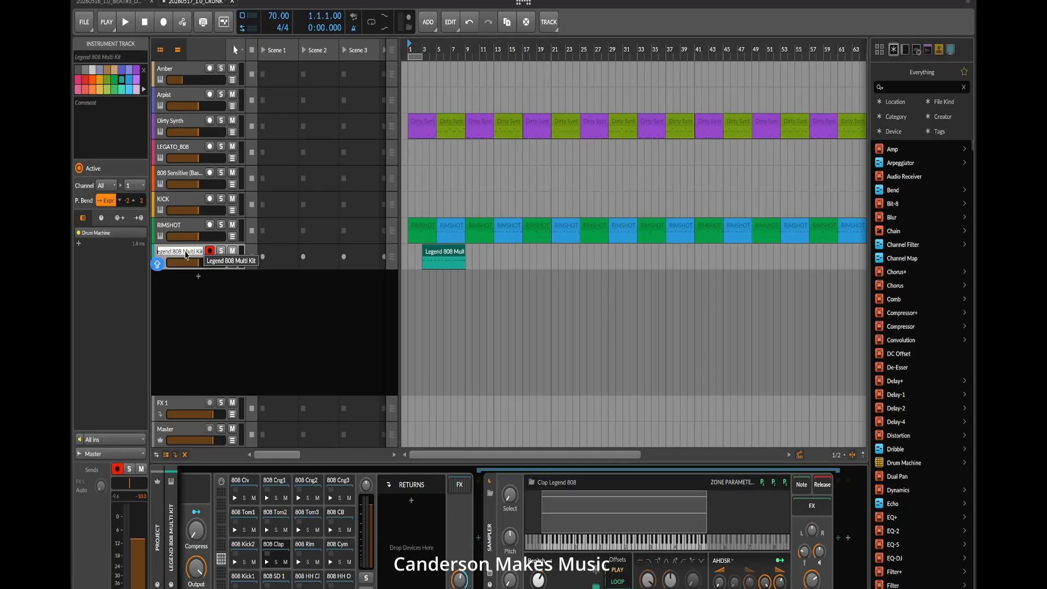
{"action": "type", "text": "CLAP"}
{"action": "key", "text": "Return"}
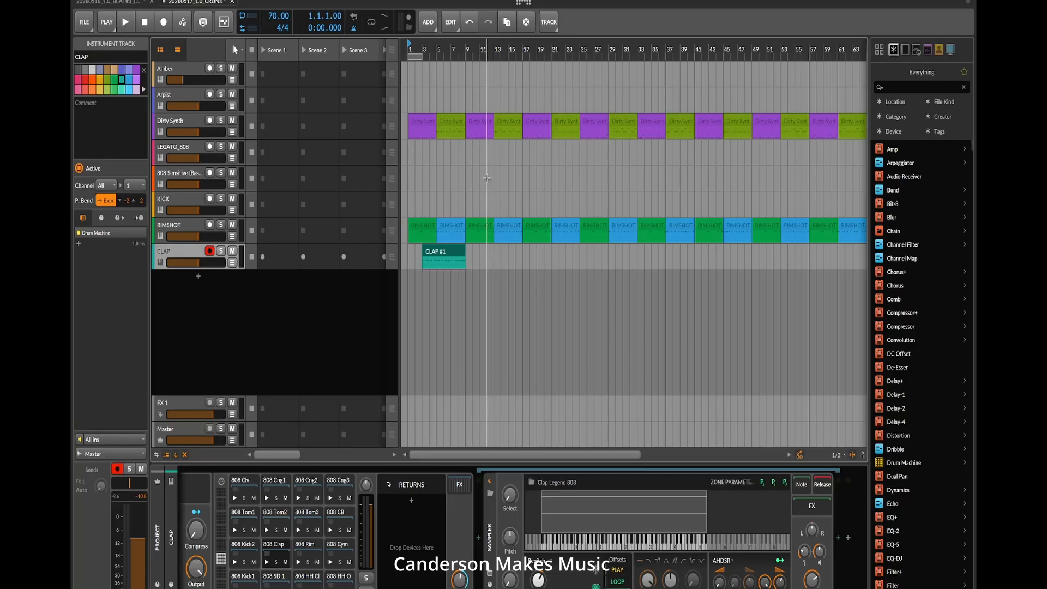
- Duplicate the CLAP track and delete the copied clip from the new track
{"action": "left_click", "coordinate": [466, 48]}
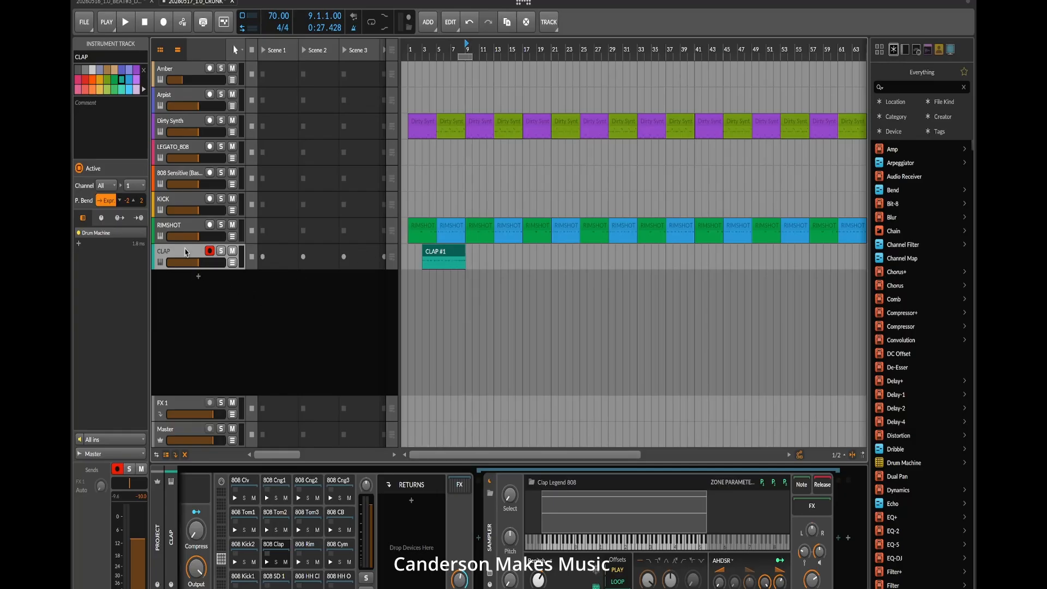
{"action": "key", "text": "ctrl+d"}
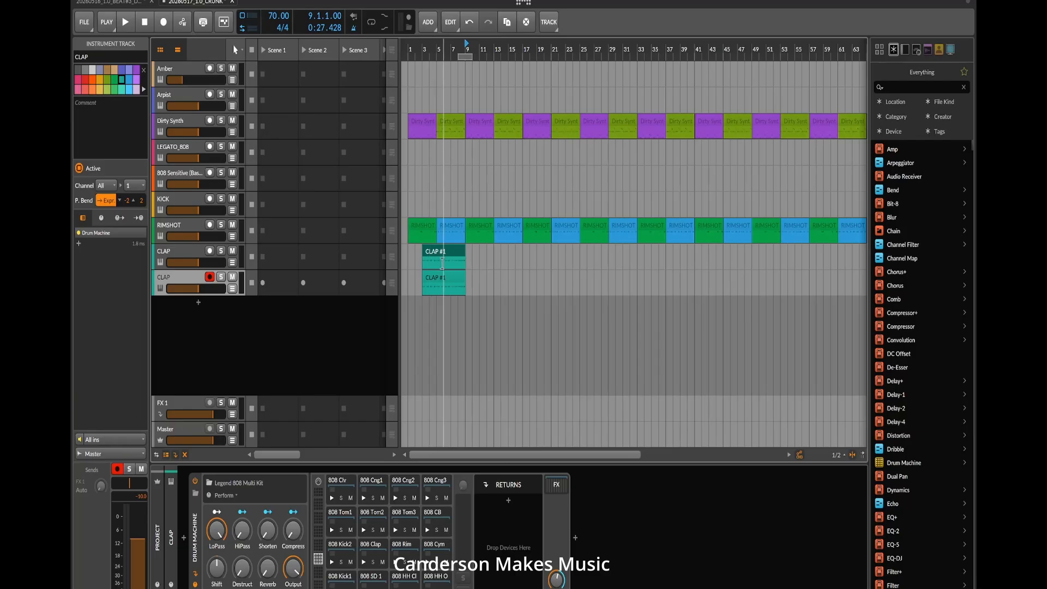
{"action": "left_click", "coordinate": [445, 280]}
{"action": "left_click", "coordinate": [444, 278]}
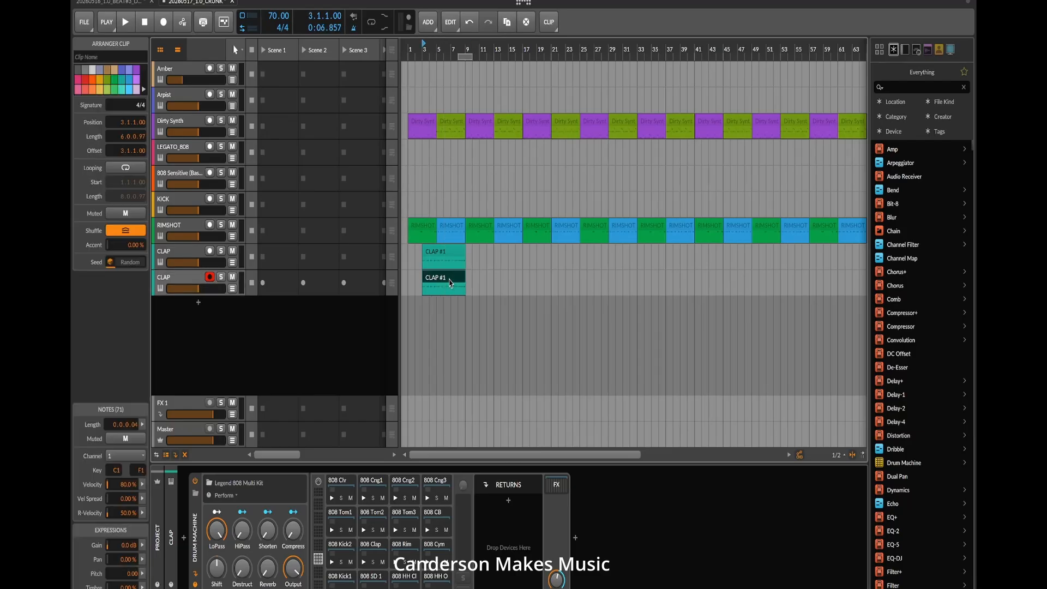
{"action": "key", "text": "Delete"}
- Record a drum pattern about 13 bars long on the empty CLAP track, starting at about bar 16
{"action": "left_click", "coordinate": [430, 47]}
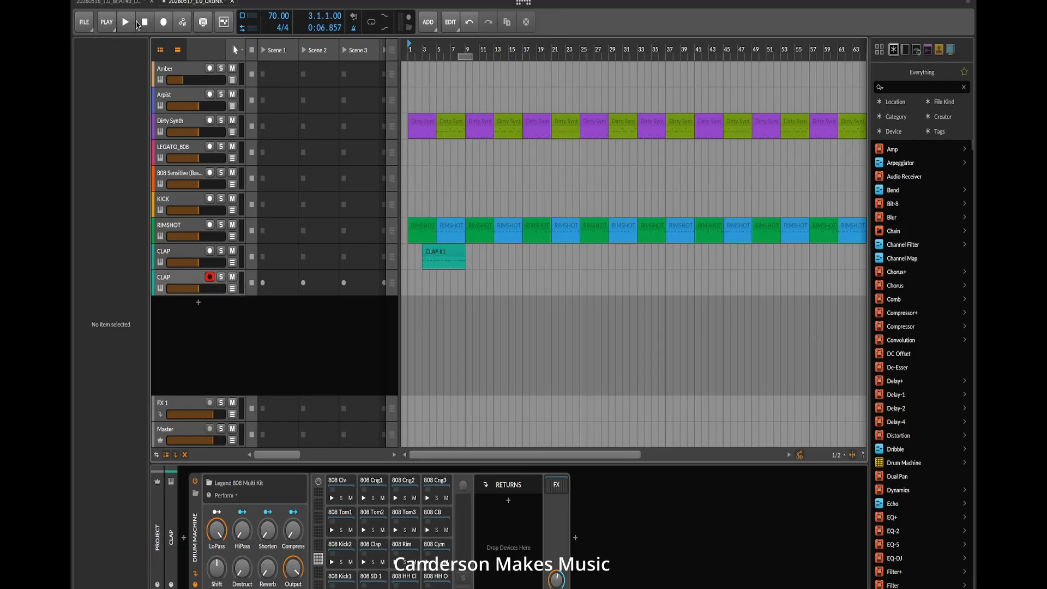
{"action": "left_click", "coordinate": [505, 62]}
{"action": "key", "text": "space"}
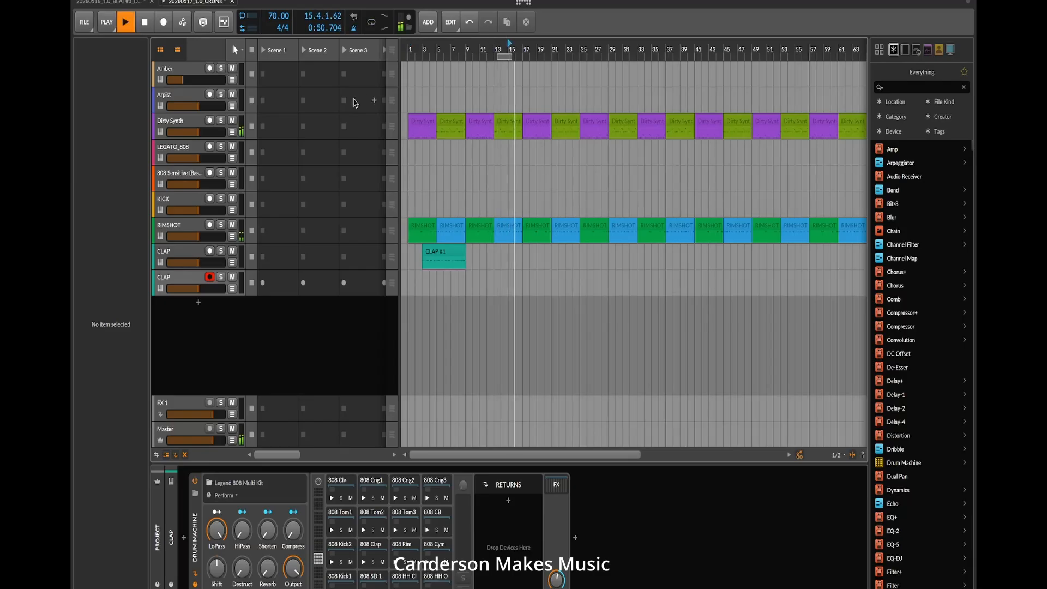
{"action": "left_click", "coordinate": [163, 23]}
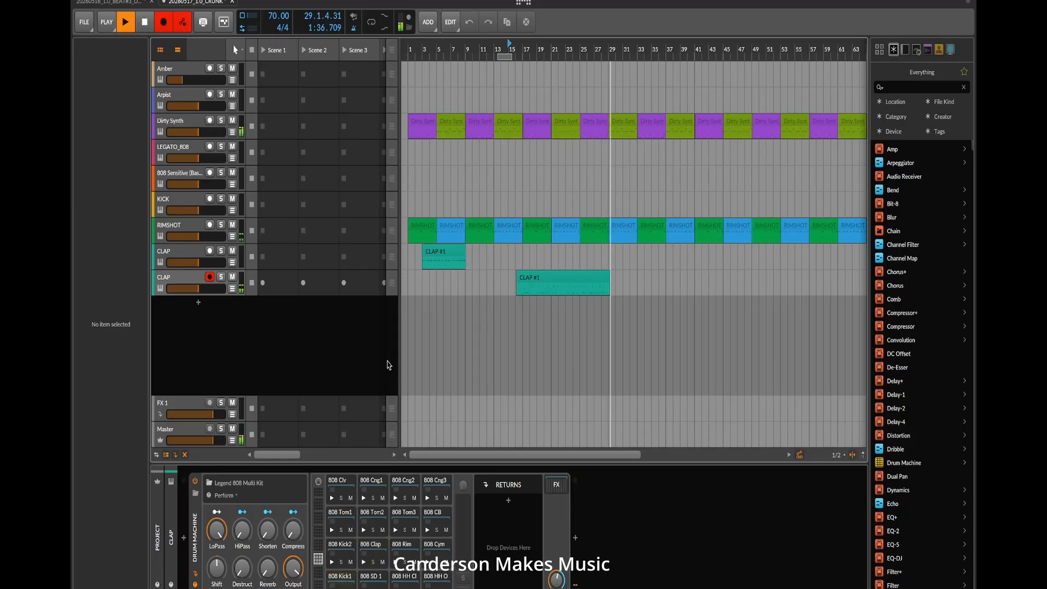
{"action": "key", "text": "space"}
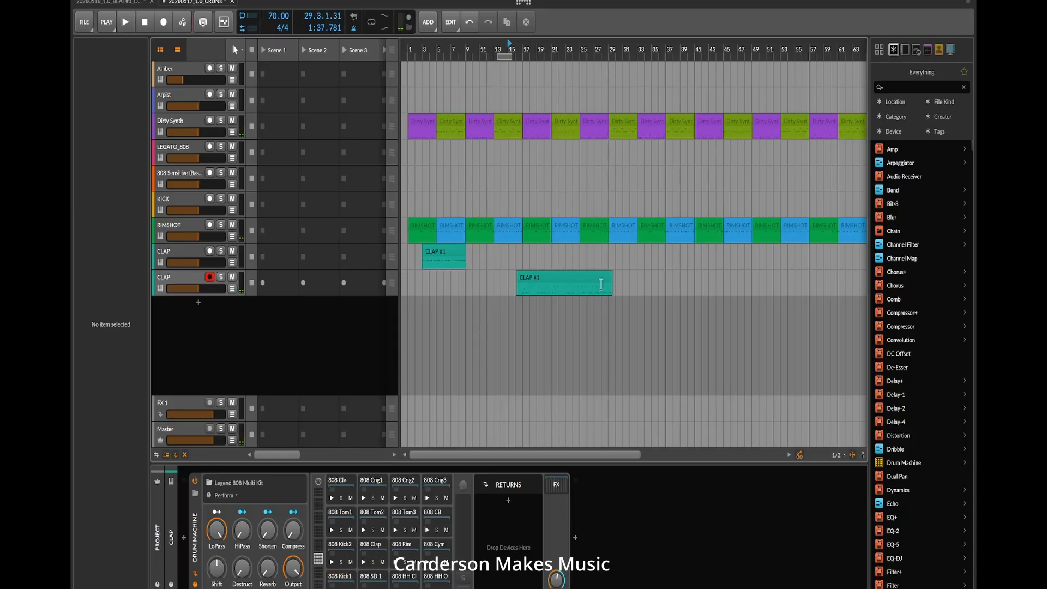
- Trim the newly recorded CLAP clip to the four bars starting at bar 25 and quantize it
{"action": "left_click_drag", "start_coordinate": [611, 277], "coordinate": [606, 277]}
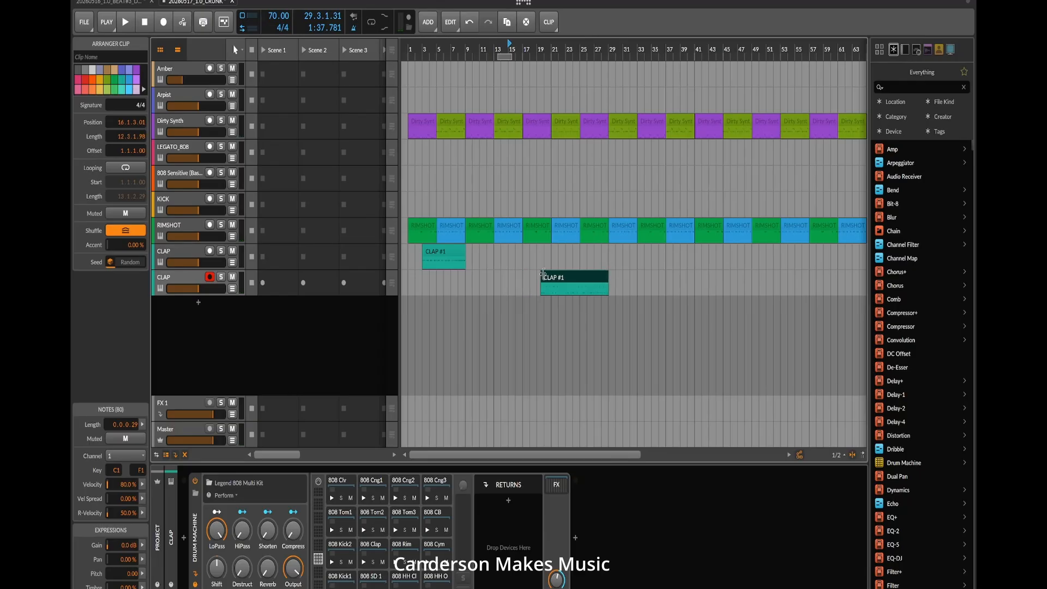
{"action": "right_click", "coordinate": [591, 281]}
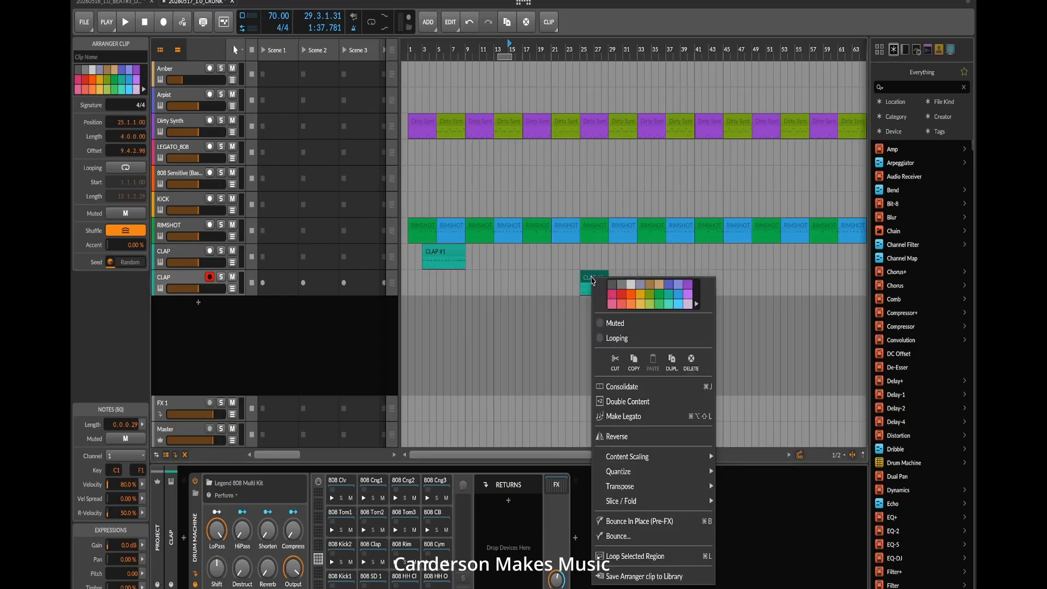
{"action": "mouse_move", "coordinate": [645, 475]}
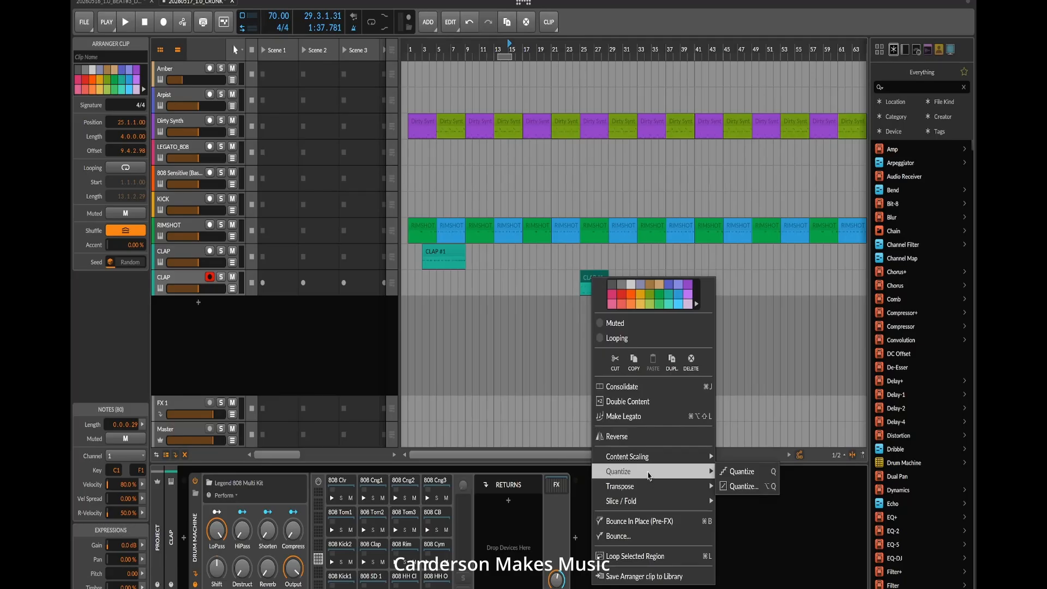
{"action": "left_click", "coordinate": [736, 486]}
{"action": "left_click", "coordinate": [565, 400]}
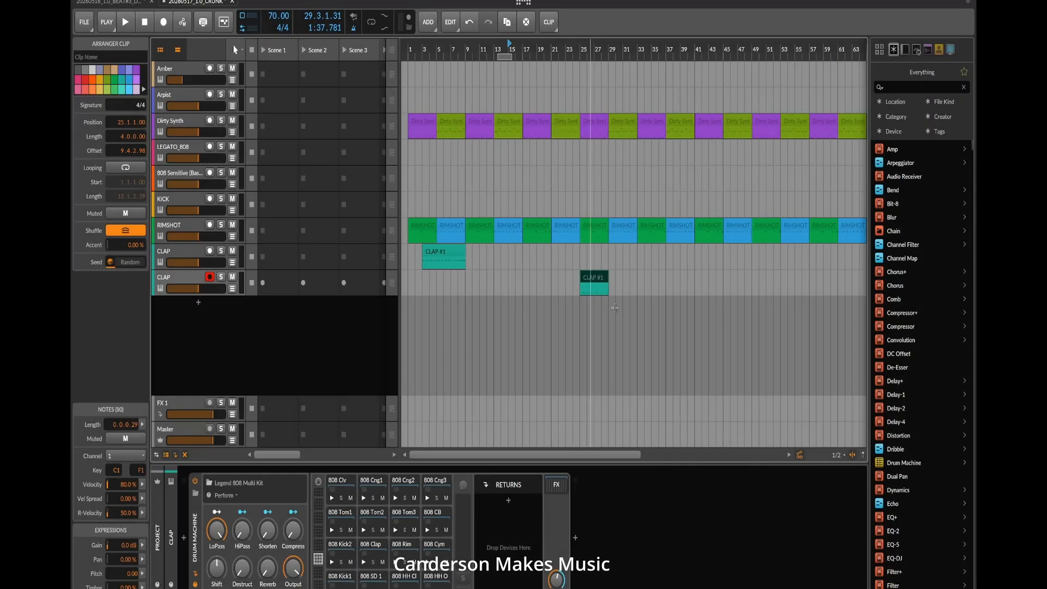
- Move the four-bar CLAP clip to bar 1 and duplicate it at bar 5
{"action": "left_click_drag", "start_coordinate": [598, 289], "coordinate": [426, 284]}
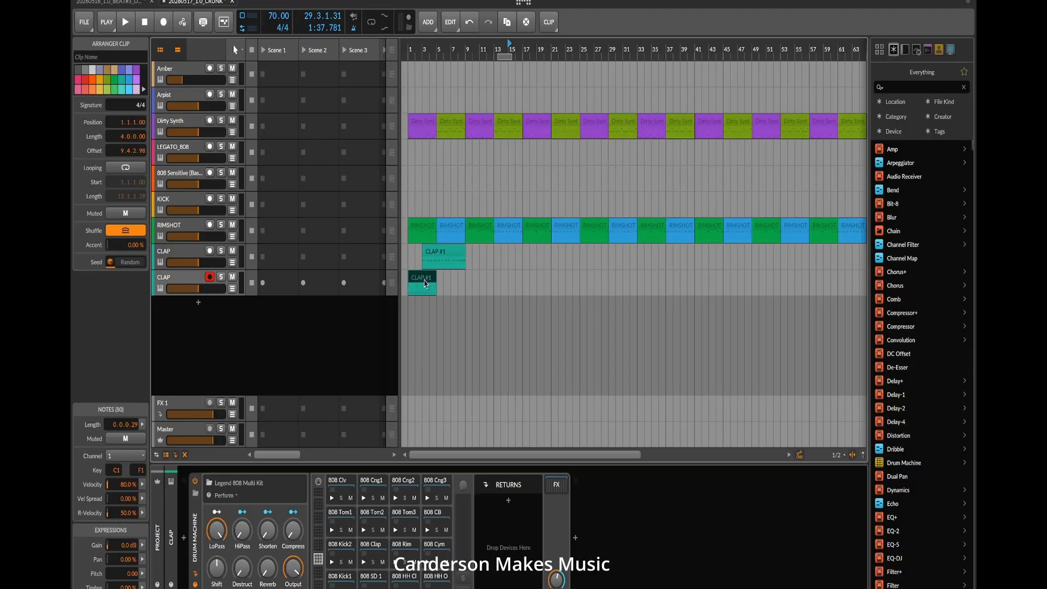
{"action": "key", "text": "ctrl+d"}
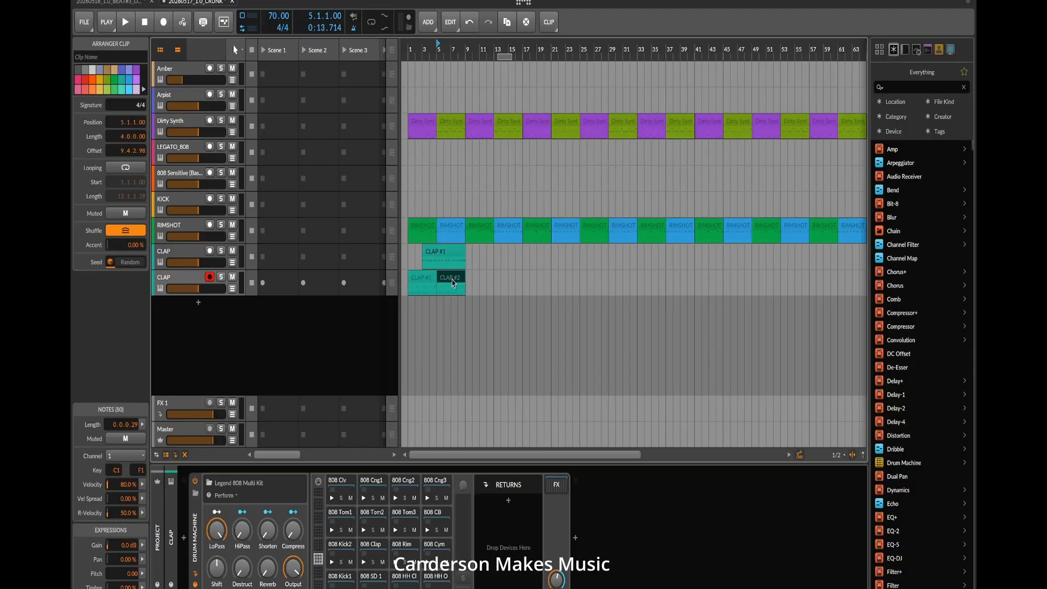
- Duplicate the lower CLAP track and delete the bar 5 clips from both the original and the copy
{"action": "left_click", "coordinate": [185, 281]}
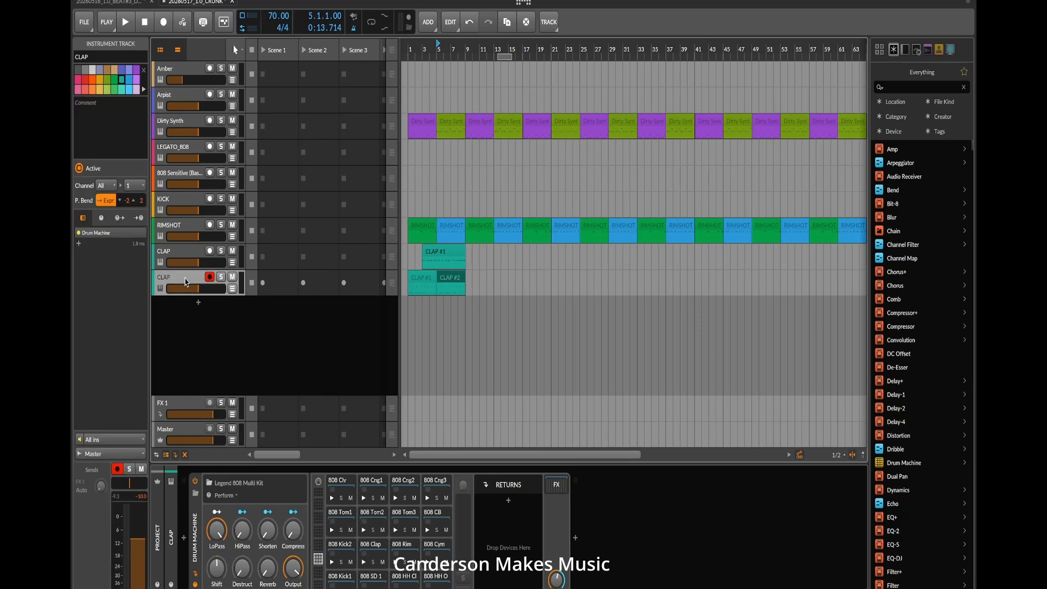
{"action": "key", "text": "ctrl+d"}
{"action": "left_click", "coordinate": [426, 301]}
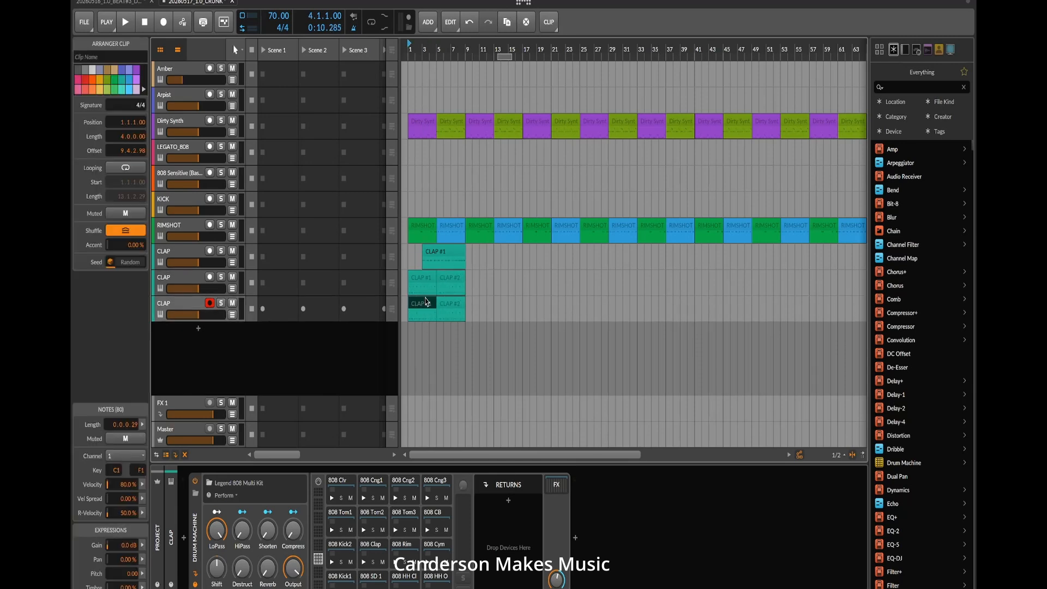
{"action": "left_click", "coordinate": [455, 307]}
{"action": "key", "text": "Delete"}
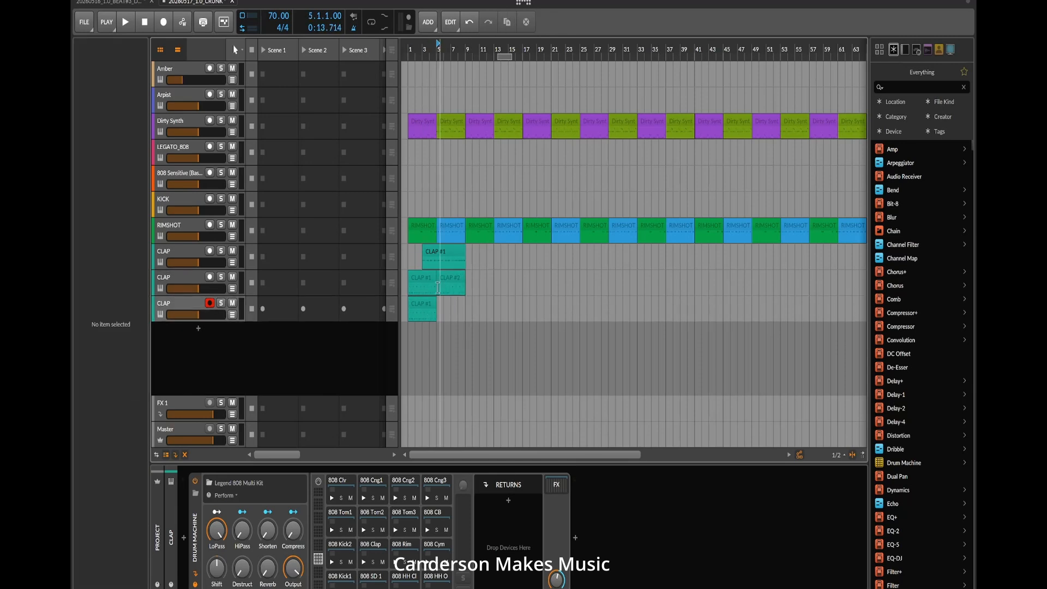
{"action": "left_click", "coordinate": [444, 281]}
{"action": "key", "text": "Delete"}
- Delete the 808 HH O and kick notes from the lowest CLAP track's clip, keeping only the 808 Clap notes
{"action": "double_click", "coordinate": [424, 306]}
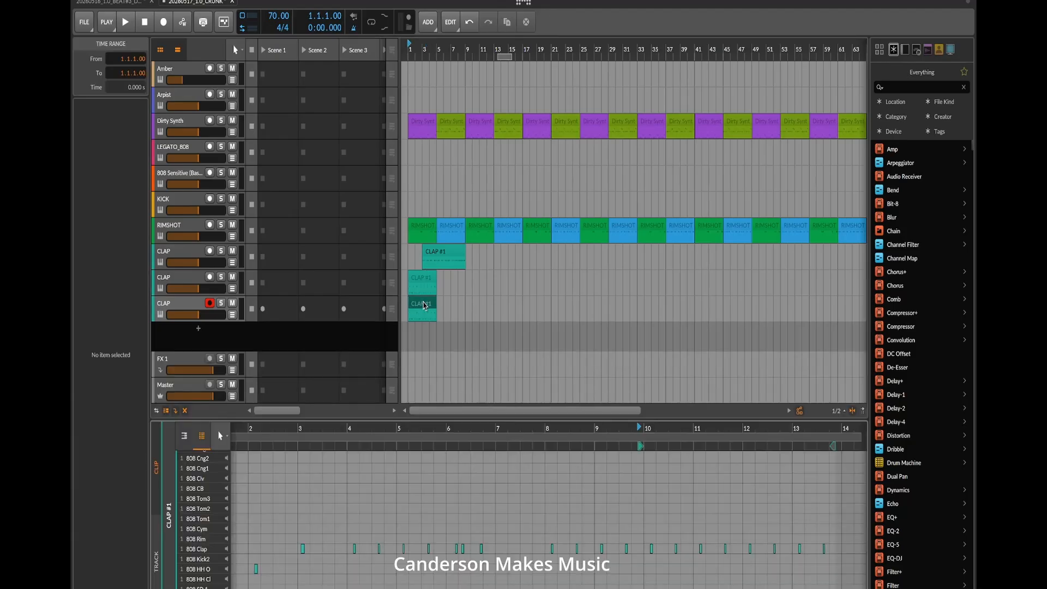
{"action": "scroll", "coordinate": [330, 552], "scroll_direction": "down", "scroll_amount": 1}
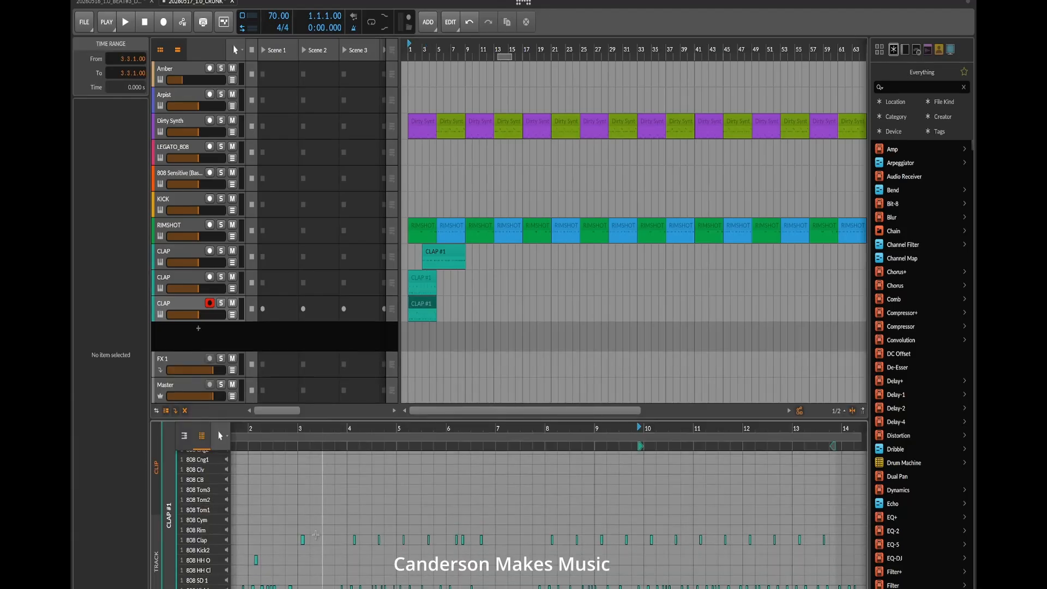
{"action": "left_click_drag", "start_coordinate": [315, 535], "coordinate": [296, 540]}
{"action": "left_click", "coordinate": [255, 559]}
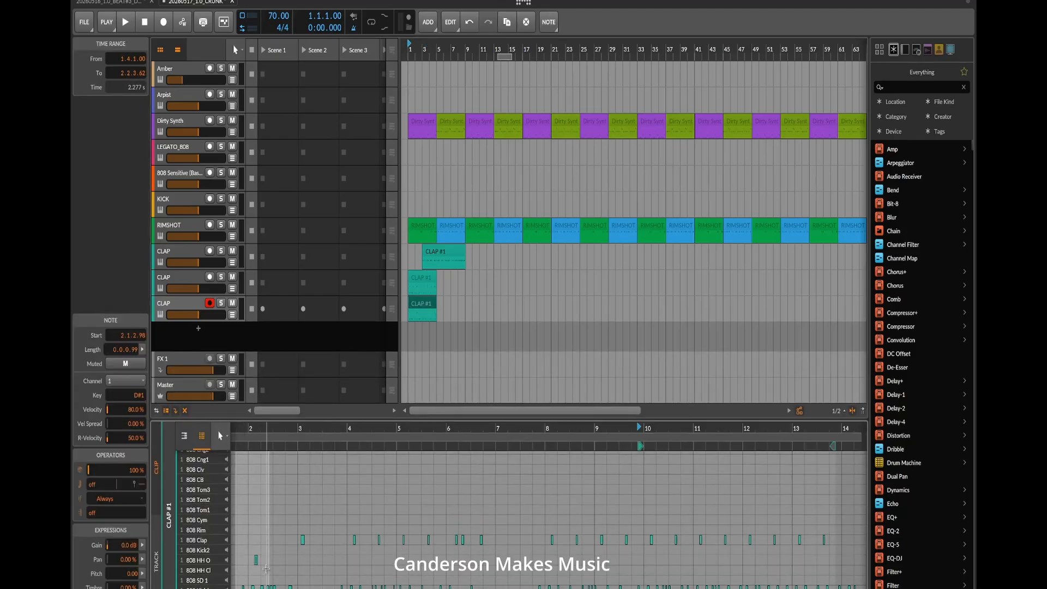
{"action": "key", "text": "Delete"}
{"action": "key", "text": "ctrl+a"}
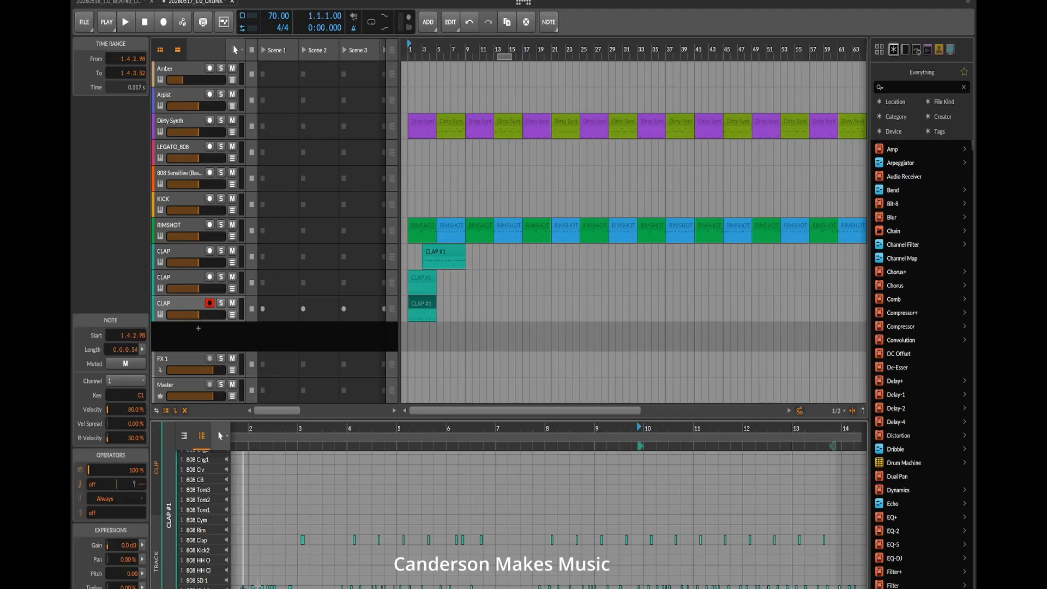
{"action": "key", "text": "Escape"}
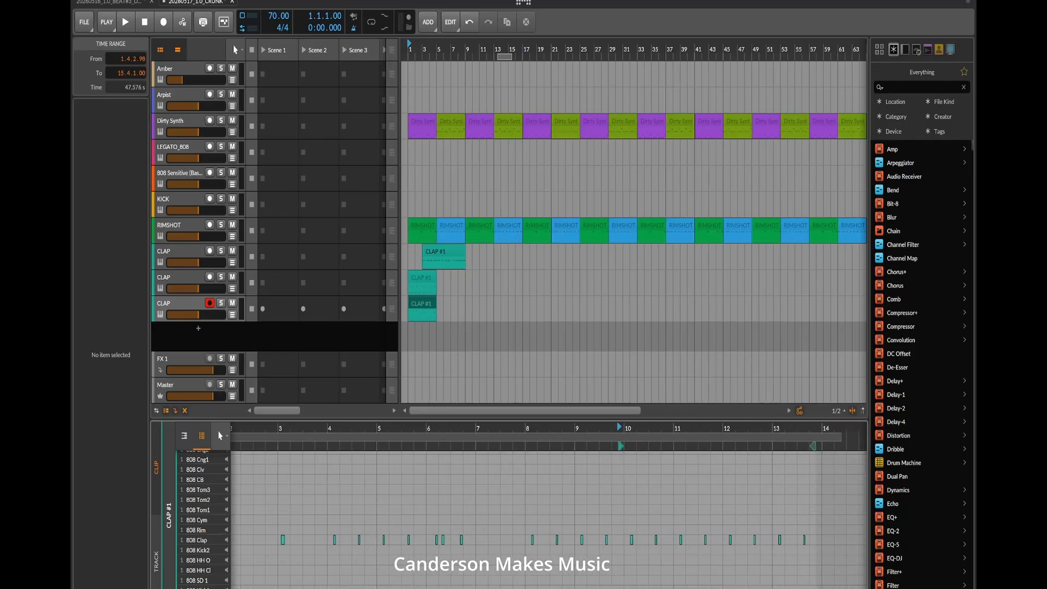
- Move the clap-only clip to bar 9 on the first CLAP track and color it yellow-green
{"action": "left_click_drag", "start_coordinate": [421, 309], "coordinate": [479, 262]}
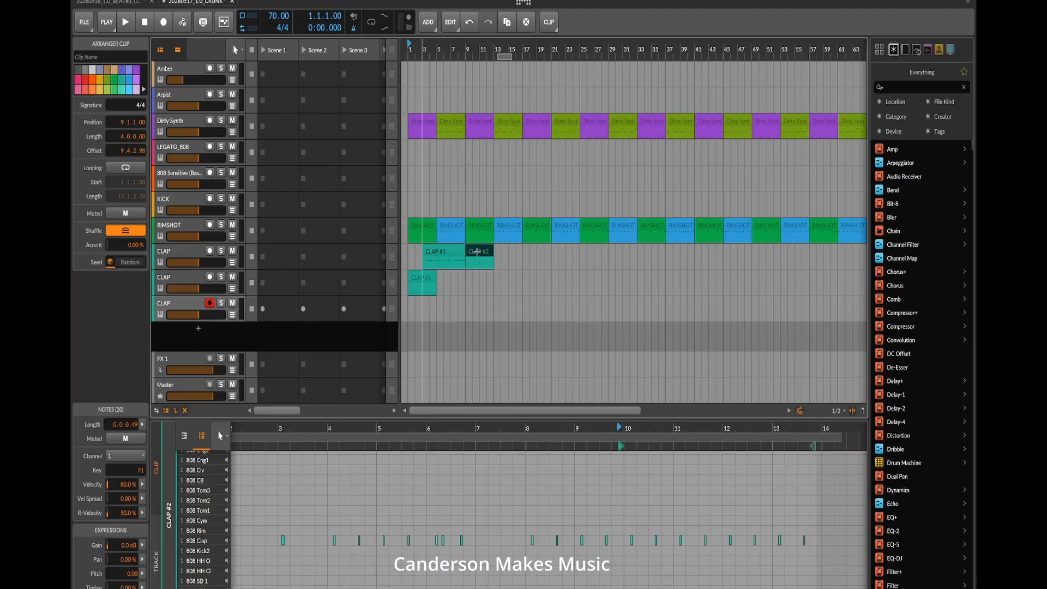
{"action": "right_click", "coordinate": [479, 262]}
{"action": "left_click", "coordinate": [534, 279]}
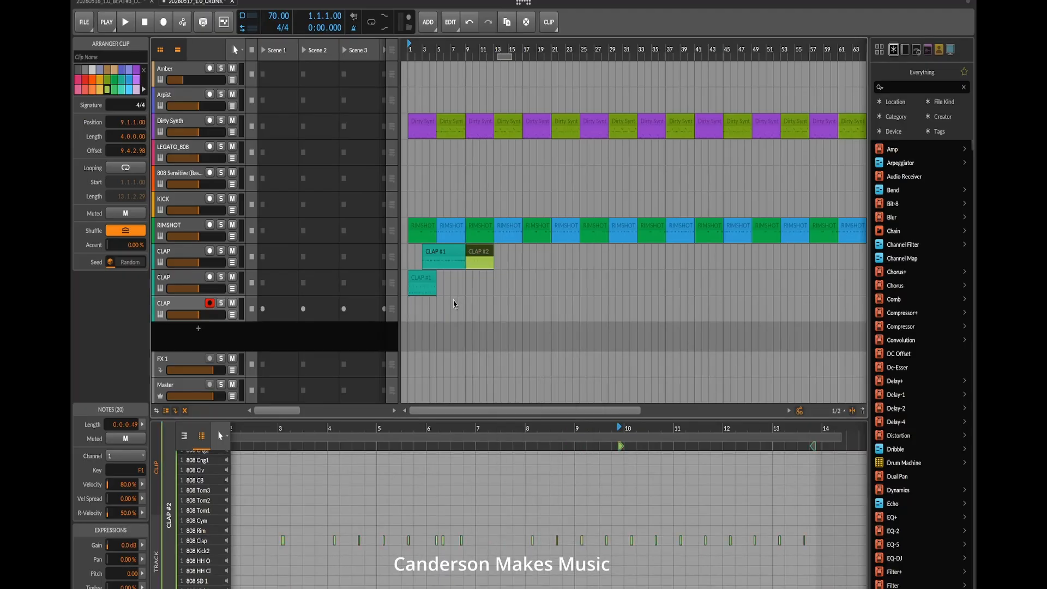
- Delete the 808 Clap and 808 HH O notes from the second CLAP track's clip and move the clip to the KICK track at bar 9
{"action": "left_click", "coordinate": [428, 280]}
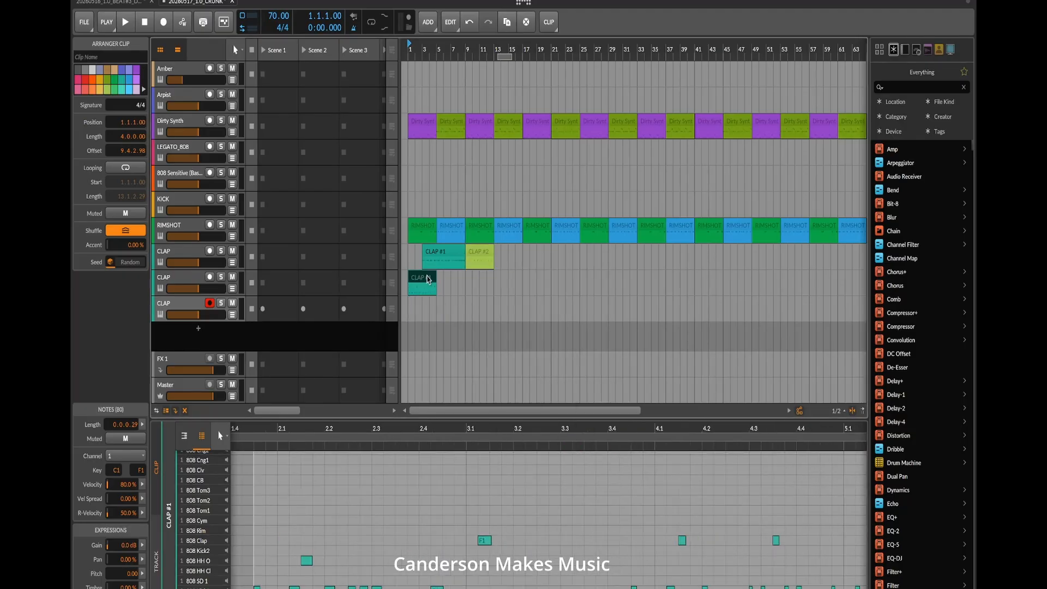
{"action": "double_click", "coordinate": [428, 277]}
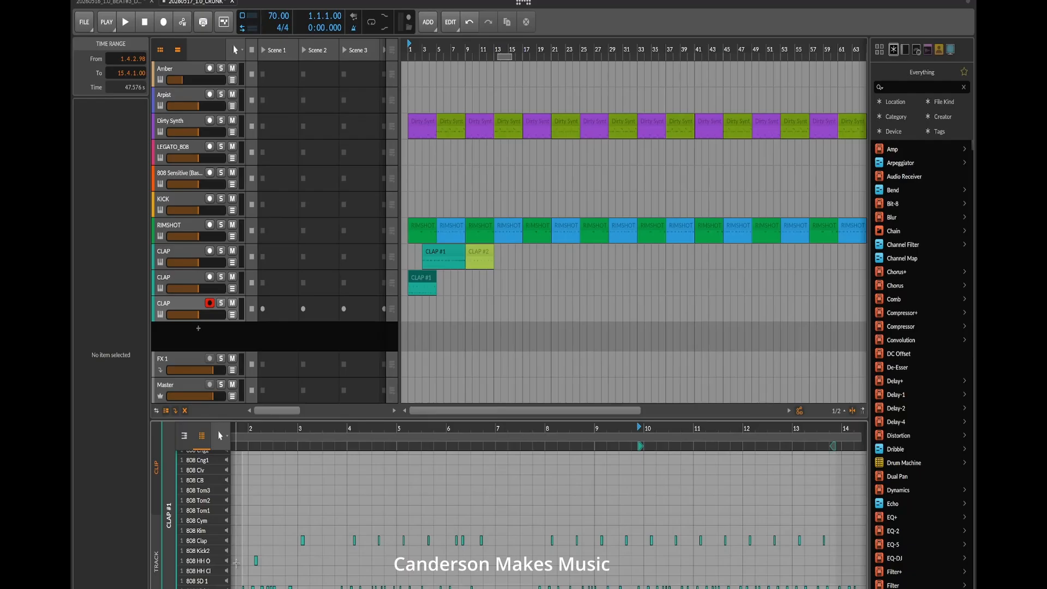
{"action": "left_click_drag", "start_coordinate": [236, 563], "coordinate": [844, 531]}
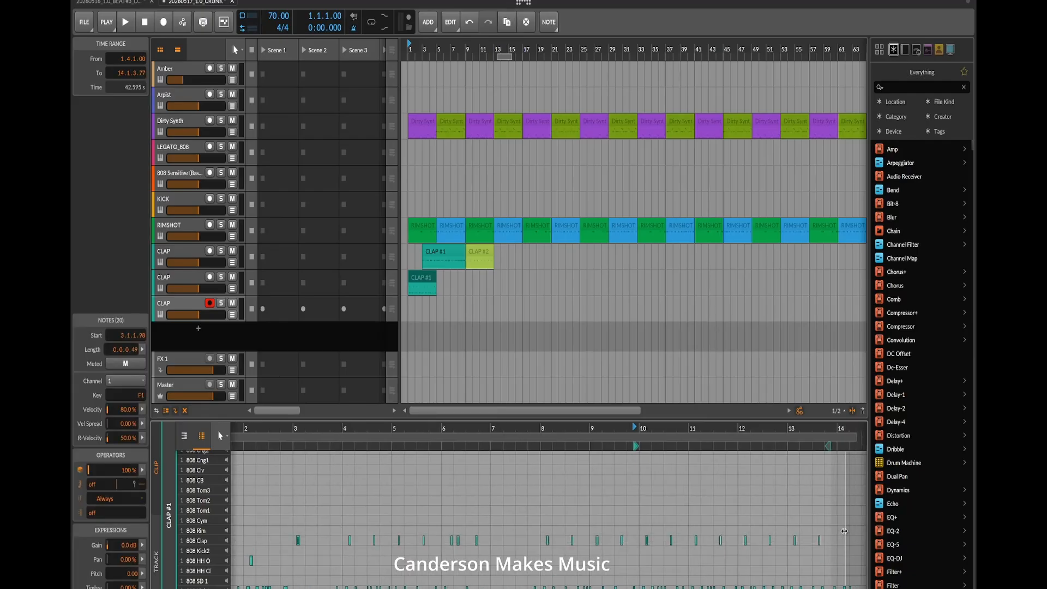
{"action": "key", "text": "Delete"}
{"action": "left_click_drag", "start_coordinate": [270, 545], "coordinate": [220, 571]}
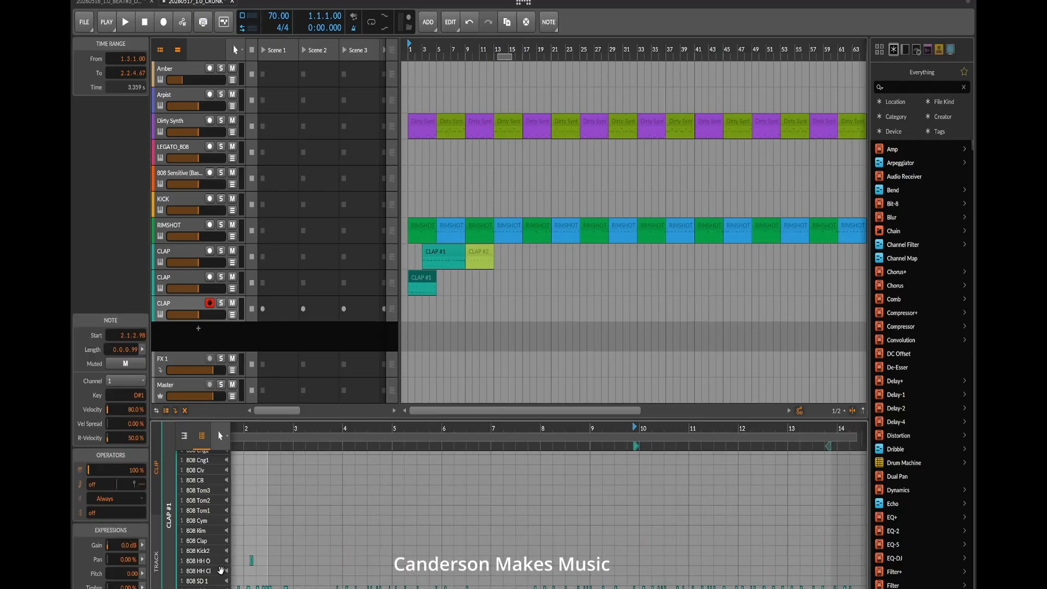
{"action": "key", "text": "Delete"}
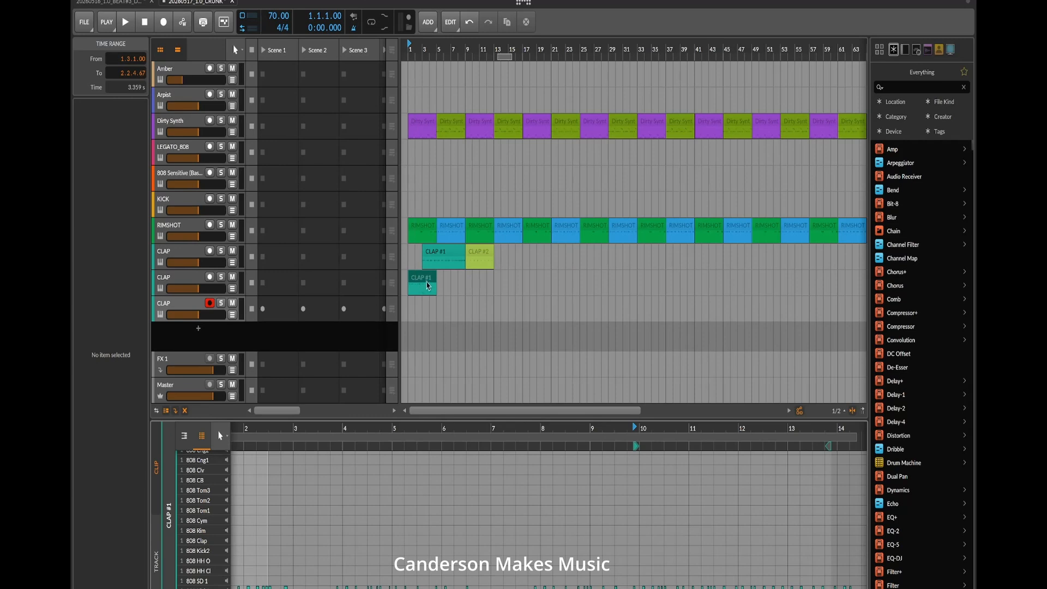
{"action": "left_click_drag", "start_coordinate": [424, 282], "coordinate": [484, 206]}
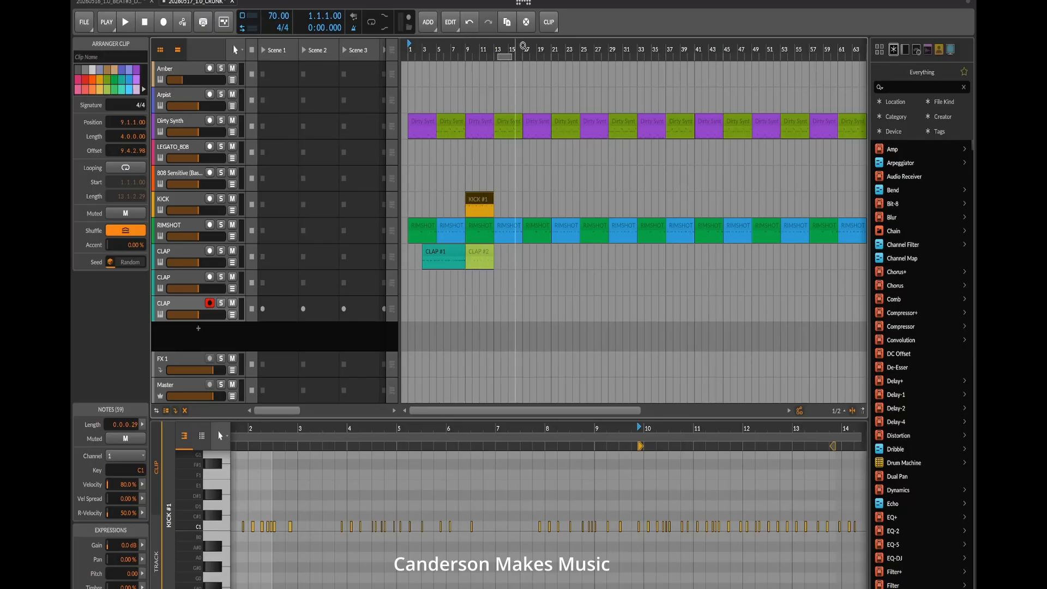
- Duplicate the KICK clip at bar 9 back to back along its track to beyond bar 63
{"action": "left_click", "coordinate": [507, 22]}
{"action": "left_click", "coordinate": [507, 22]}
{"action": "left_click", "coordinate": [507, 22]}
{"action": "left_click", "coordinate": [507, 22]}
{"action": "left_click", "coordinate": [507, 22]}
{"action": "left_click", "coordinate": [508, 21]}
{"action": "left_click", "coordinate": [507, 22]}
{"action": "left_click", "coordinate": [507, 22]}
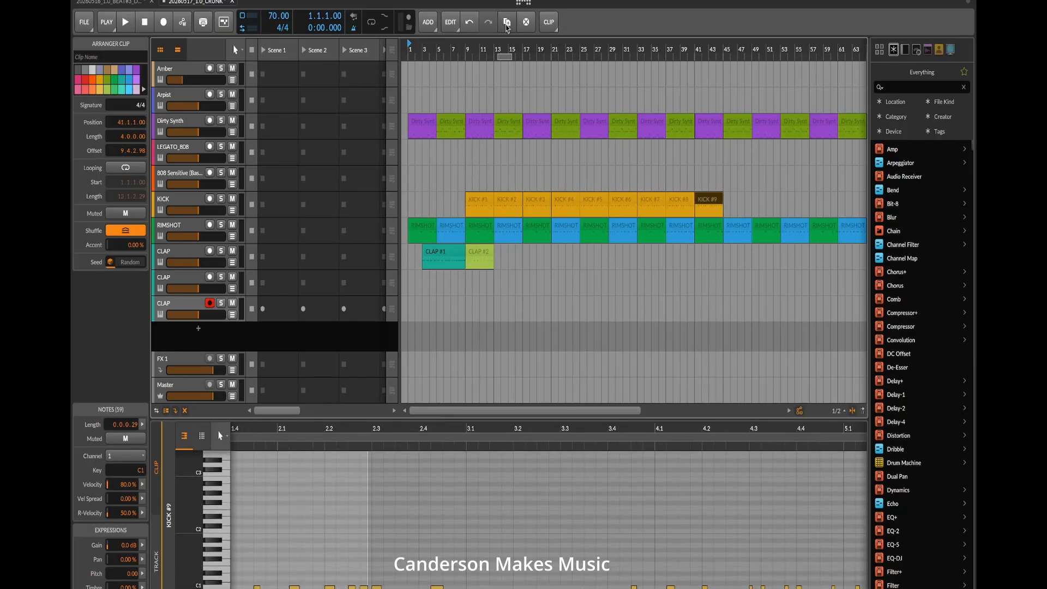
{"action": "left_click", "coordinate": [507, 22]}
{"action": "left_click", "coordinate": [507, 22]}
{"action": "left_click", "coordinate": [507, 22]}
{"action": "left_click", "coordinate": [507, 22]}
{"action": "left_click", "coordinate": [507, 22]}
{"action": "left_click", "coordinate": [508, 22]}
- Duplicate the yellow-green CLAP clip at bar 9 back to back until the last copy sits at bar 81, and save the project
{"action": "left_click", "coordinate": [475, 252]}
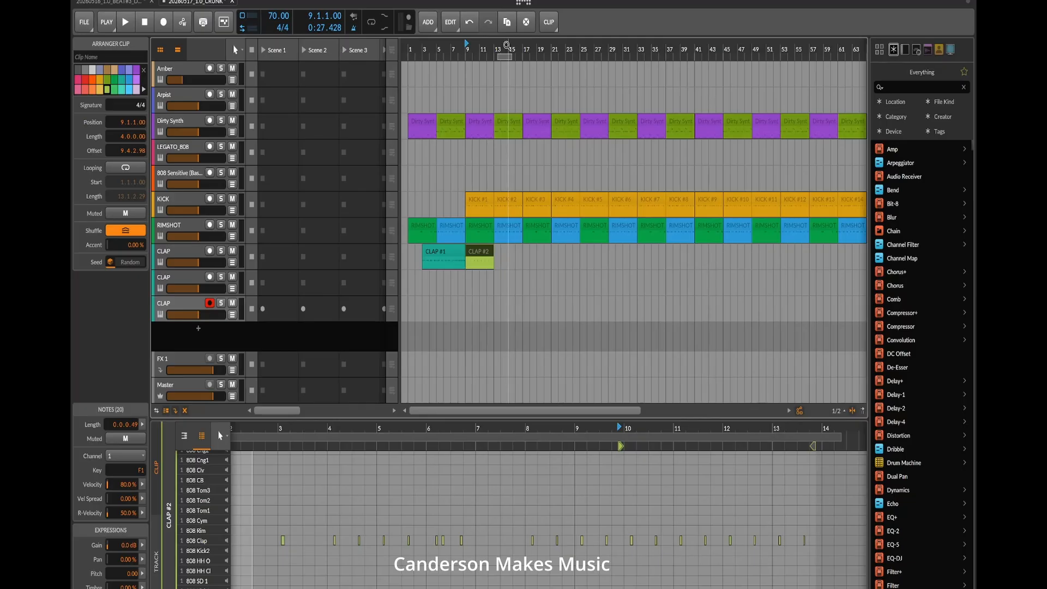
{"action": "double_click", "coordinate": [507, 22]}
{"action": "double_click", "coordinate": [507, 22]}
{"action": "left_click", "coordinate": [507, 22]}
{"action": "double_click", "coordinate": [507, 22]}
{"action": "double_click", "coordinate": [507, 22]}
{"action": "double_click", "coordinate": [508, 22]}
{"action": "left_click", "coordinate": [507, 21]}
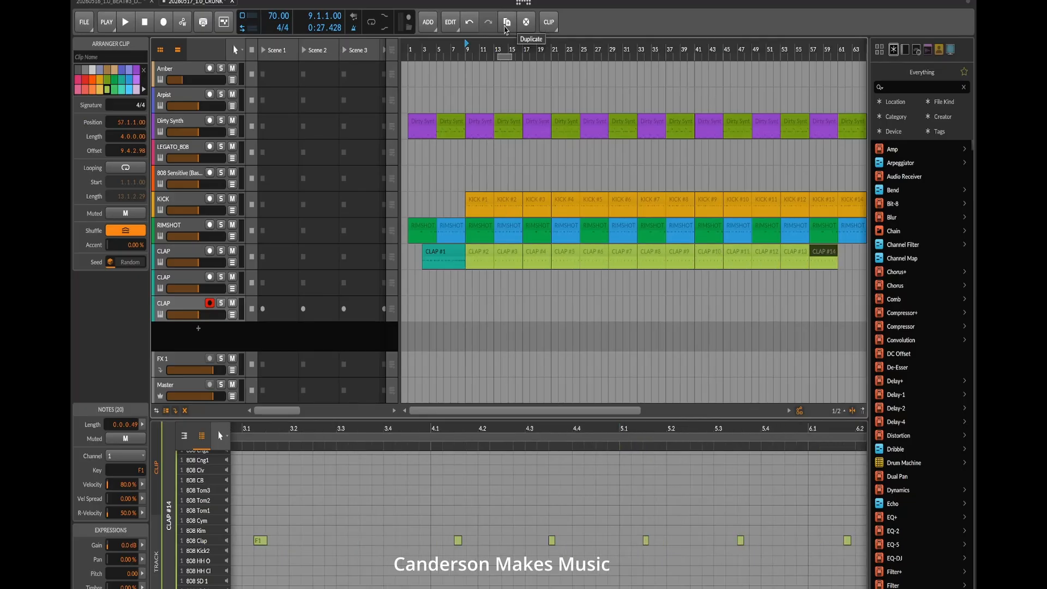
{"action": "double_click", "coordinate": [507, 22]}
{"action": "left_click", "coordinate": [507, 22]}
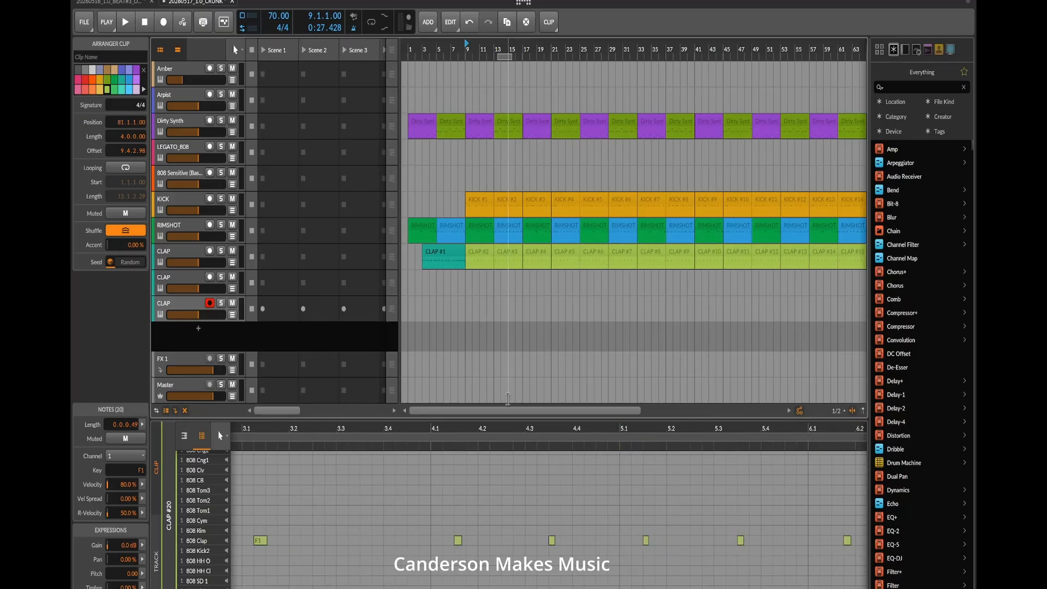
{"action": "key", "text": "ctrl+s"}
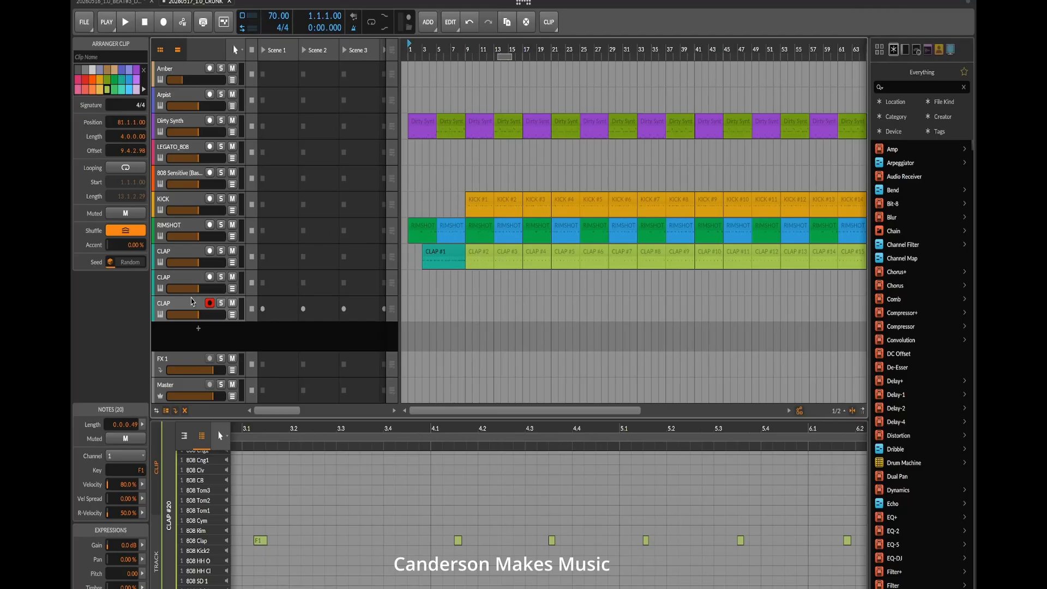
- Arm the LEGATO_808 track and record a bass part from about bar 21 to bar 26
{"action": "left_click", "coordinate": [198, 156]}
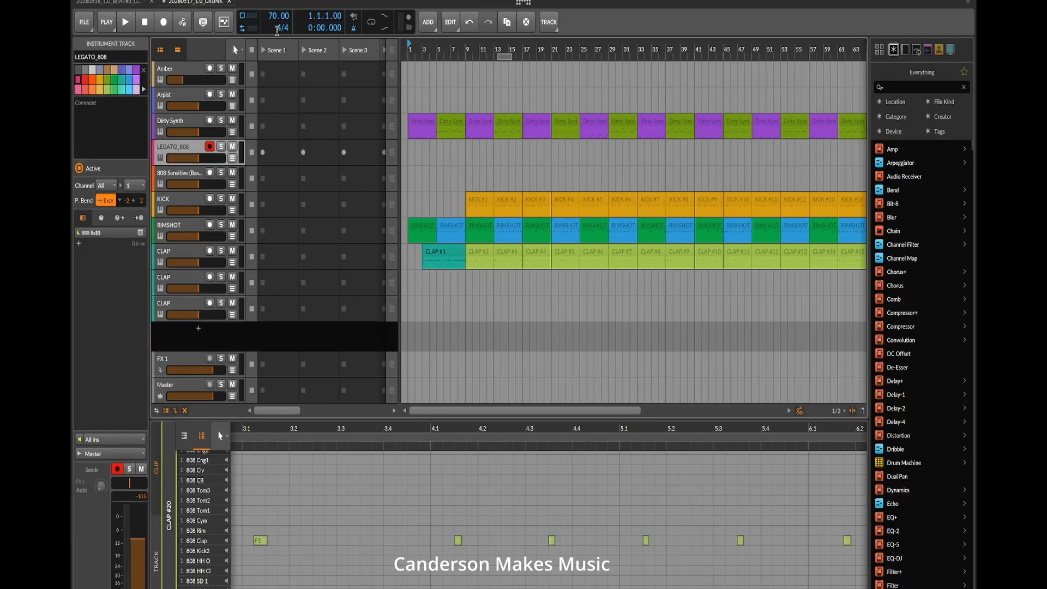
{"action": "left_click", "coordinate": [551, 46]}
{"action": "key", "text": "space"}
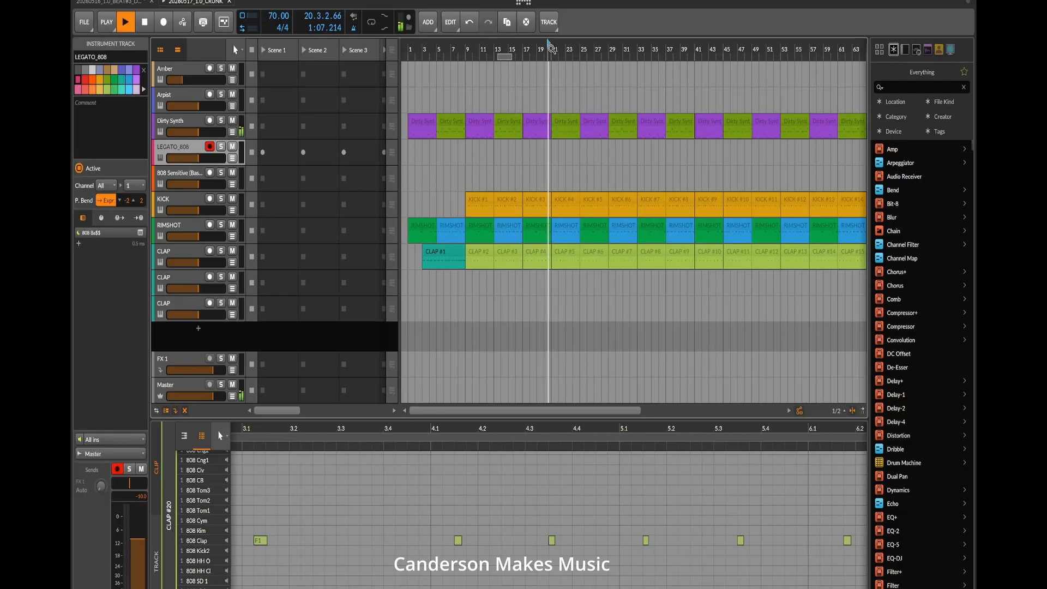
{"action": "left_click", "coordinate": [163, 22]}
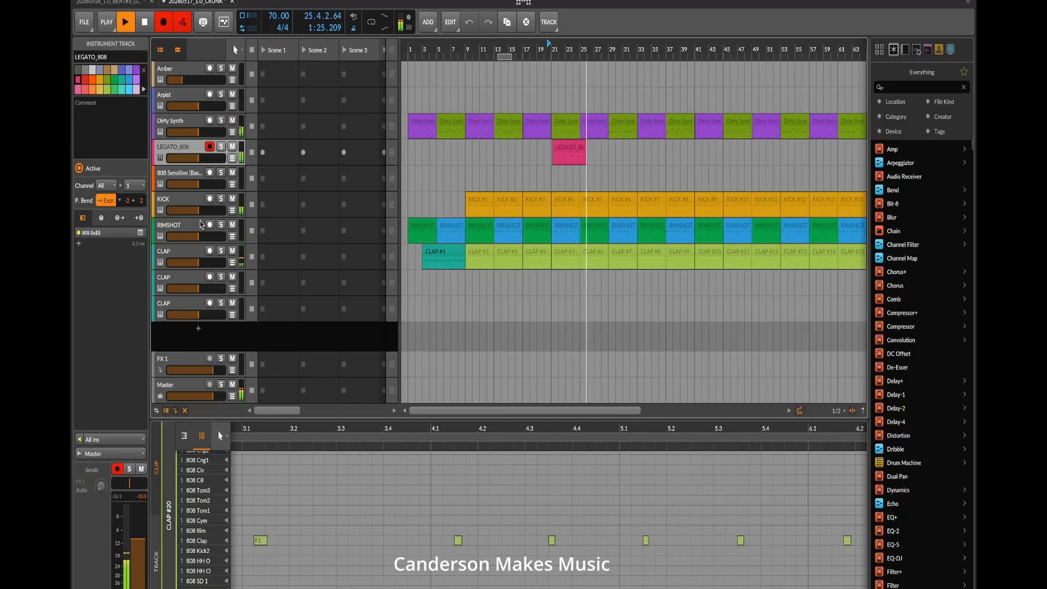
{"action": "key", "text": "space"}
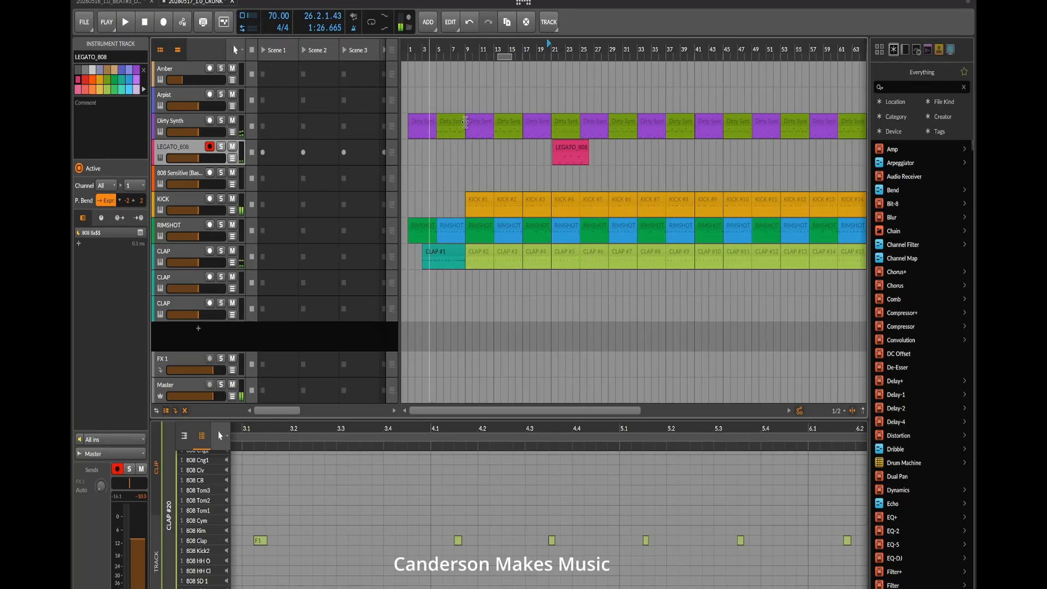
- Quantize the recorded LEGATO_808 clip to a straight 1/16 custom grid with 100% start amount
{"action": "right_click", "coordinate": [568, 151]}
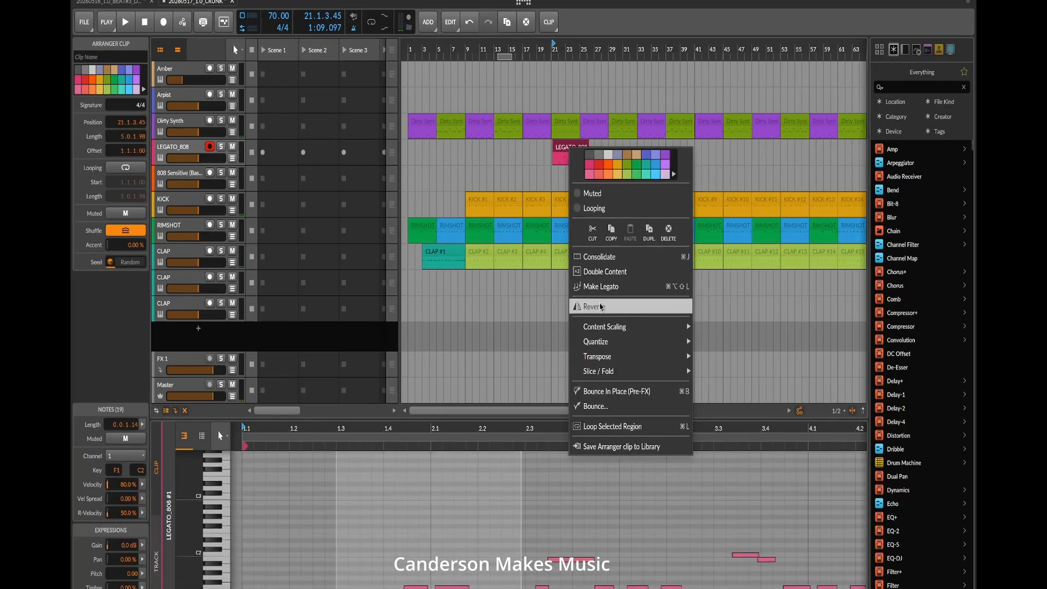
{"action": "mouse_move", "coordinate": [622, 343]}
{"action": "left_click", "coordinate": [711, 357]}
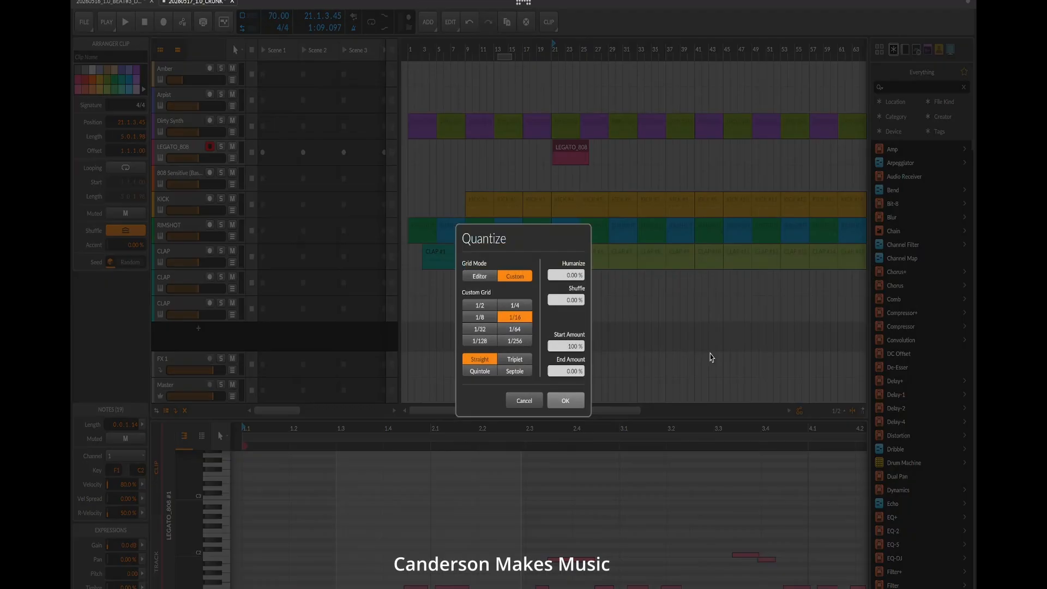
{"action": "left_click", "coordinate": [566, 401]}
- Loop the pink LEGATO_808 clip, trim it to exactly four bars and place it at bar 13
{"action": "scroll", "coordinate": [452, 177], "scroll_direction": "up", "scroll_amount": 5}
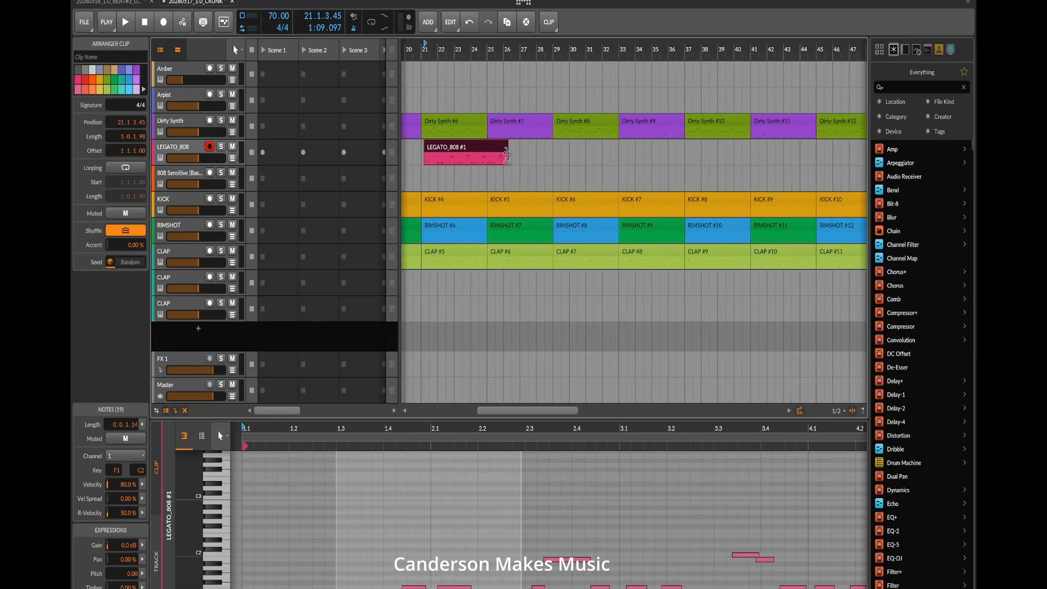
{"action": "left_click_drag", "start_coordinate": [501, 156], "coordinate": [502, 155]}
{"action": "left_click_drag", "start_coordinate": [495, 413], "coordinate": [468, 413]}
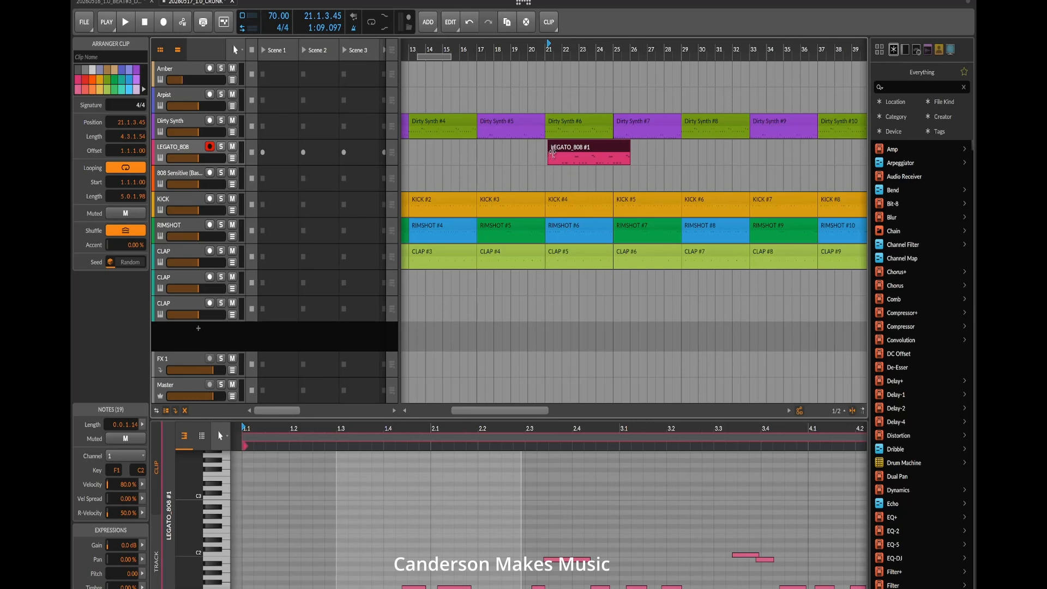
{"action": "left_click_drag", "start_coordinate": [585, 154], "coordinate": [442, 155]}
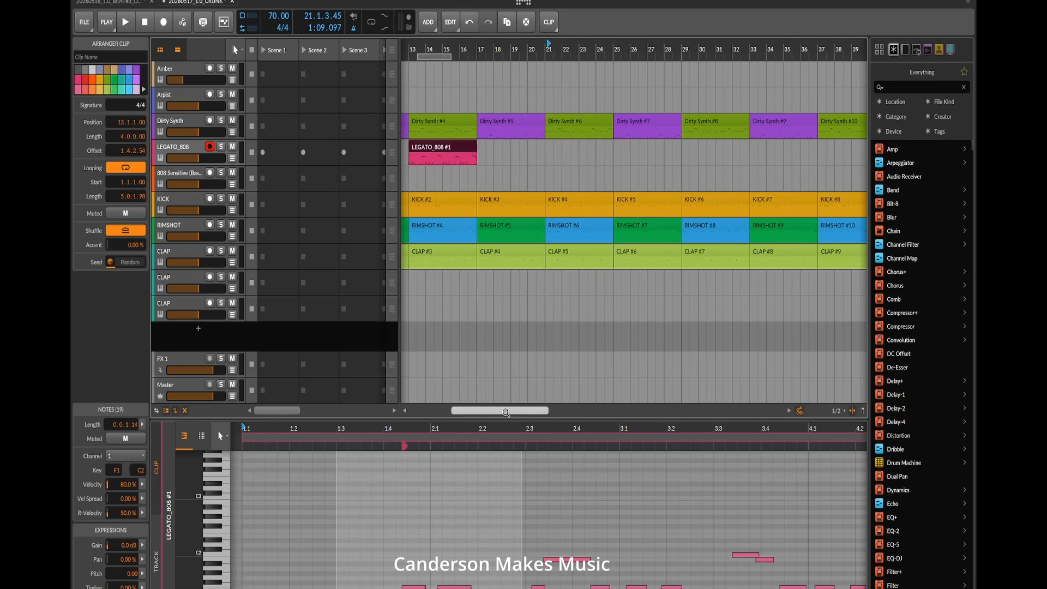
{"action": "left_click_drag", "start_coordinate": [505, 413], "coordinate": [503, 413]}
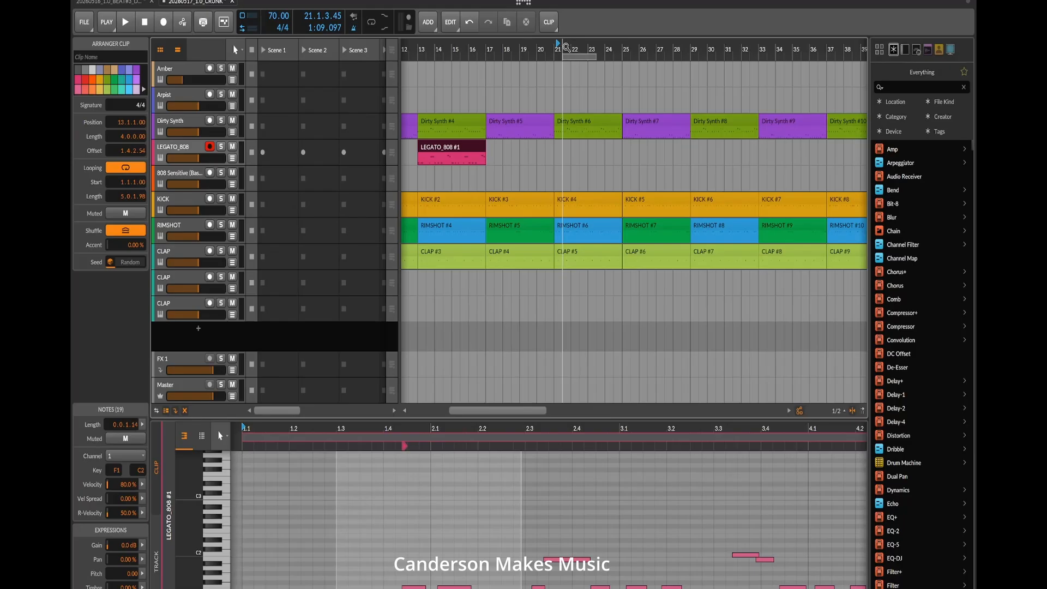
- Record a second LEGATO_808 clip from about bar 22 to bar 25 and quantize it to a straight 1/16 grid
{"action": "key", "text": "space"}
{"action": "left_click", "coordinate": [166, 24]}
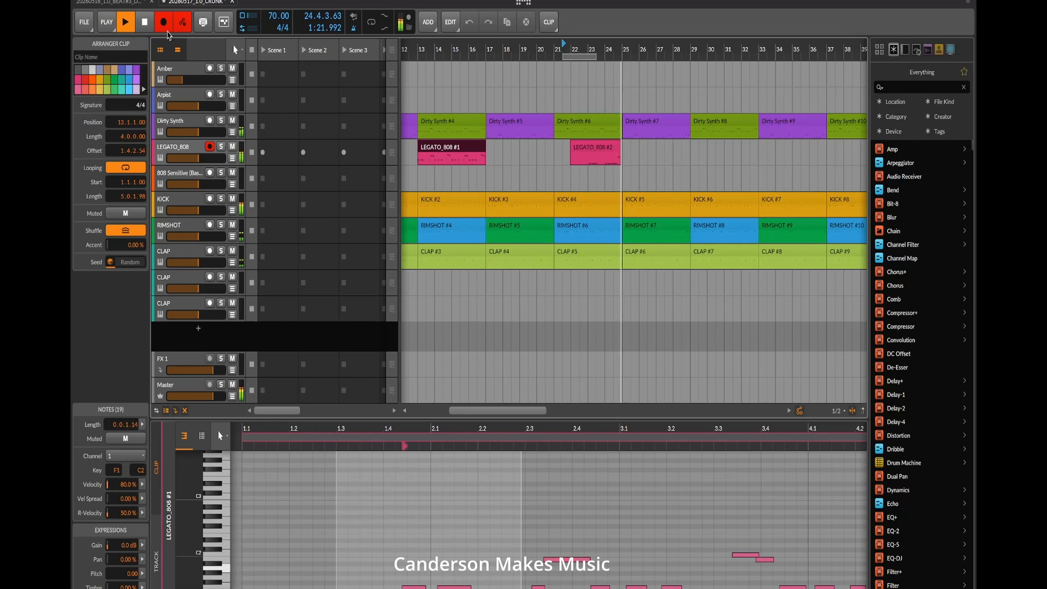
{"action": "key", "text": "space"}
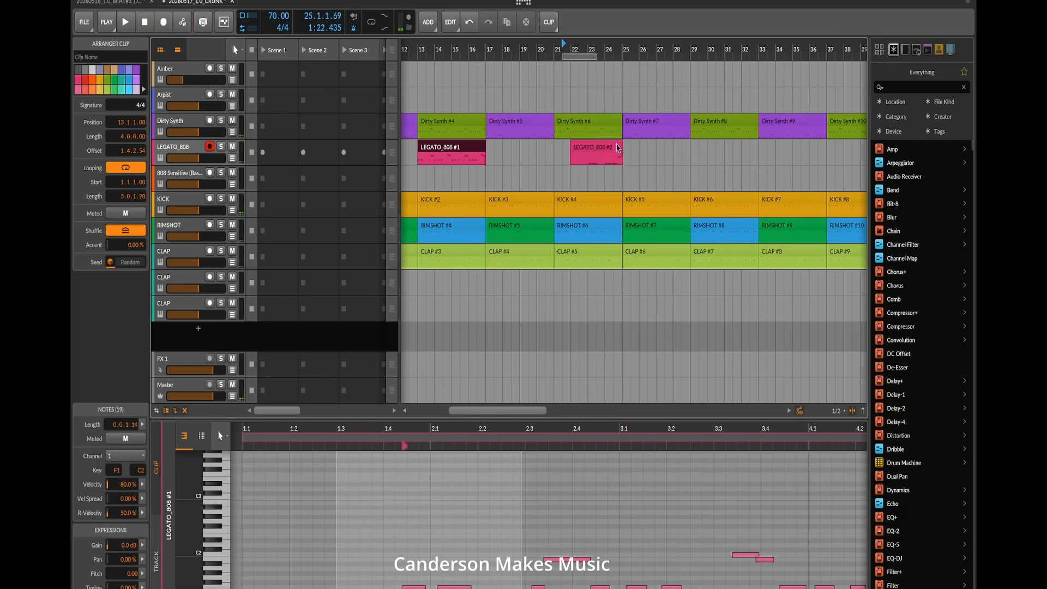
{"action": "right_click", "coordinate": [618, 145]}
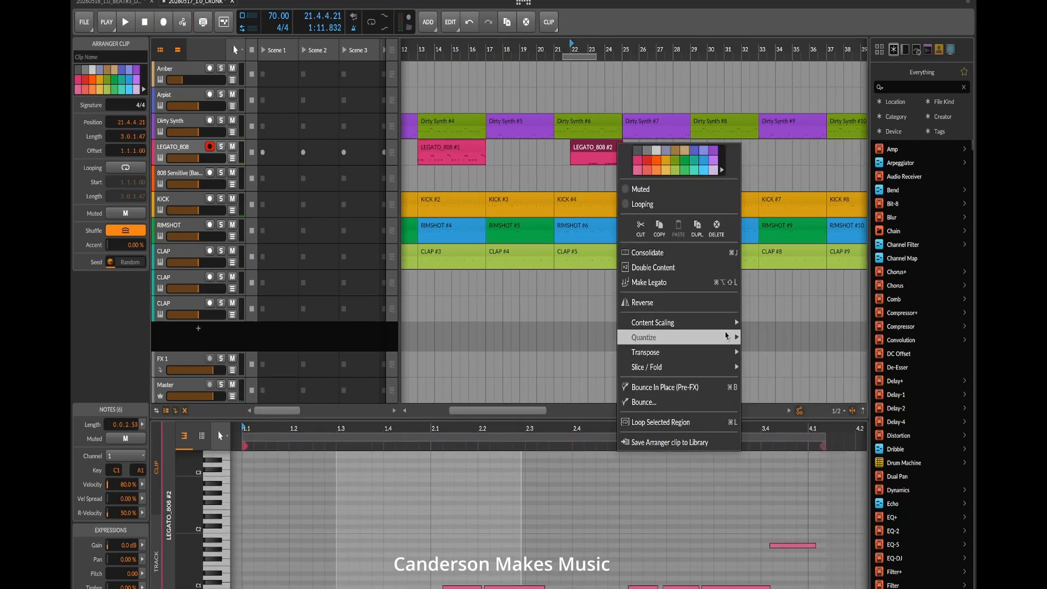
{"action": "mouse_move", "coordinate": [728, 339]}
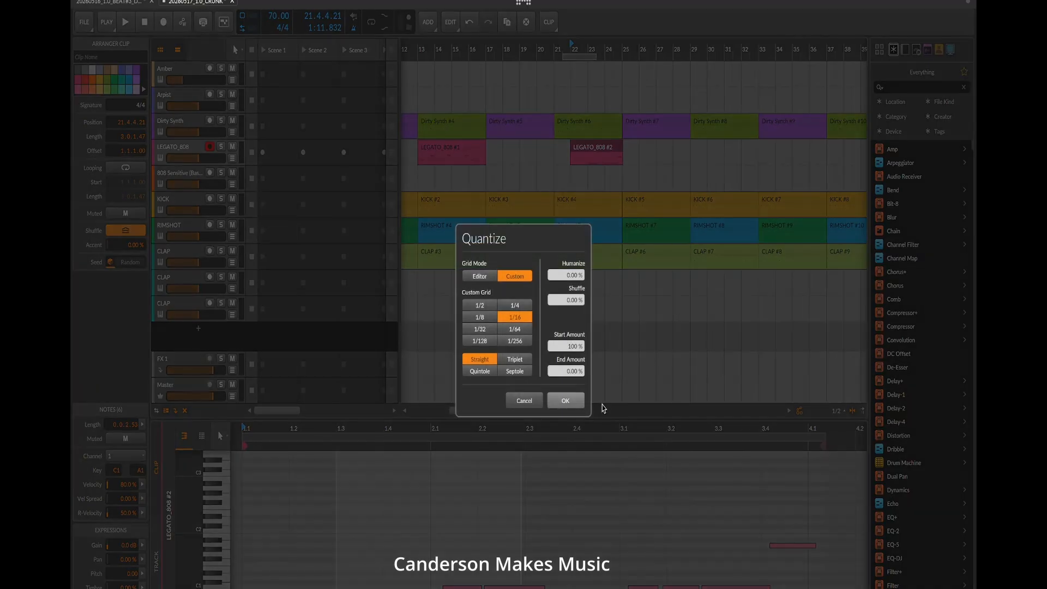
{"action": "left_click", "coordinate": [567, 399]}
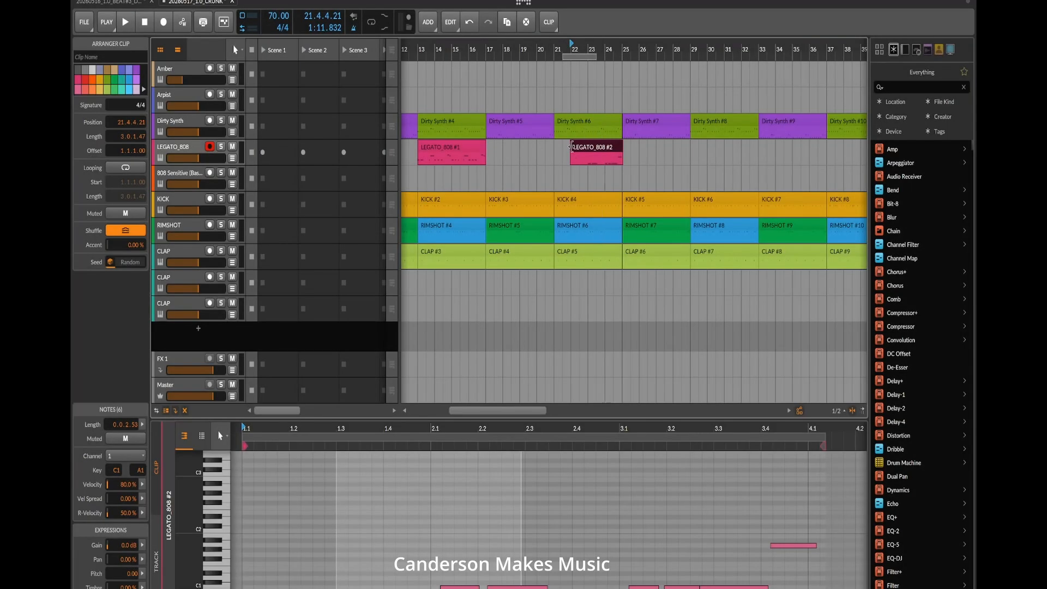
- Trim the second LEGATO_808 clip to about two bars starting at bar 21 and color it blue
{"action": "left_click_drag", "start_coordinate": [605, 151], "coordinate": [570, 152]}
{"action": "right_click", "coordinate": [577, 147]}
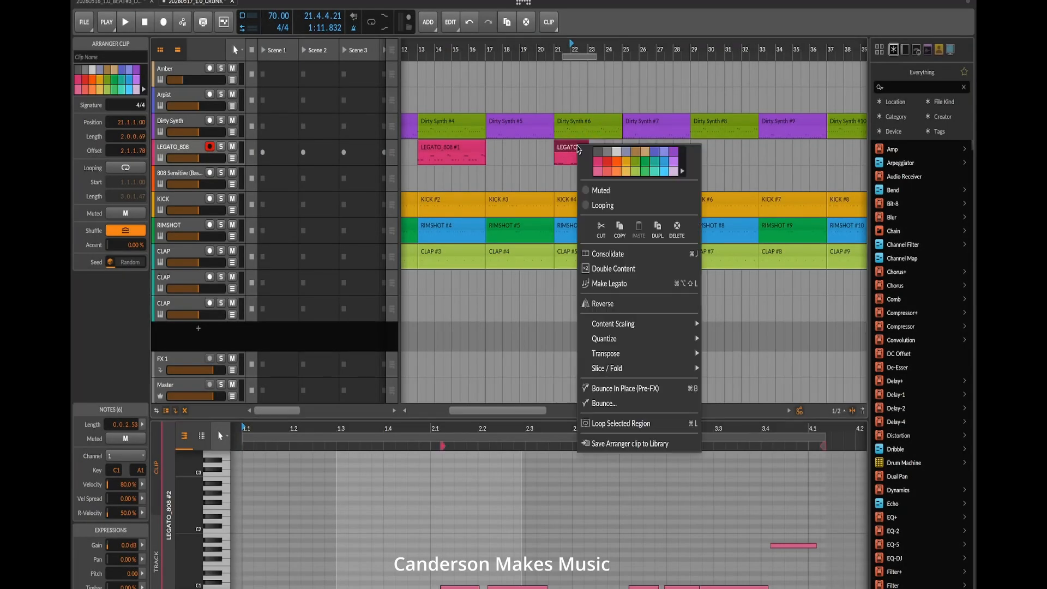
{"action": "left_click", "coordinate": [670, 158]}
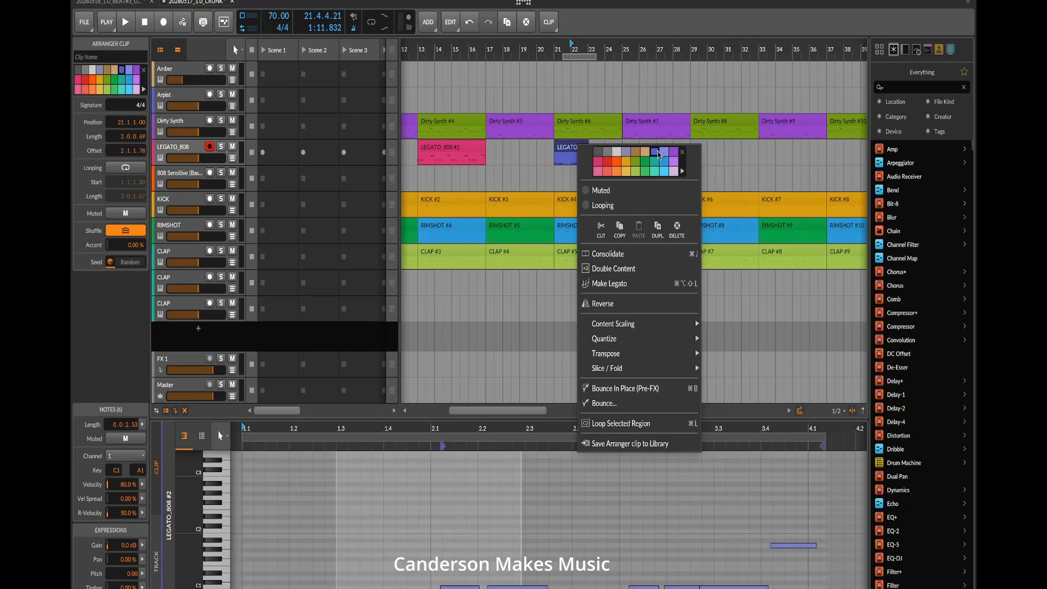
{"action": "left_click", "coordinate": [584, 150]}
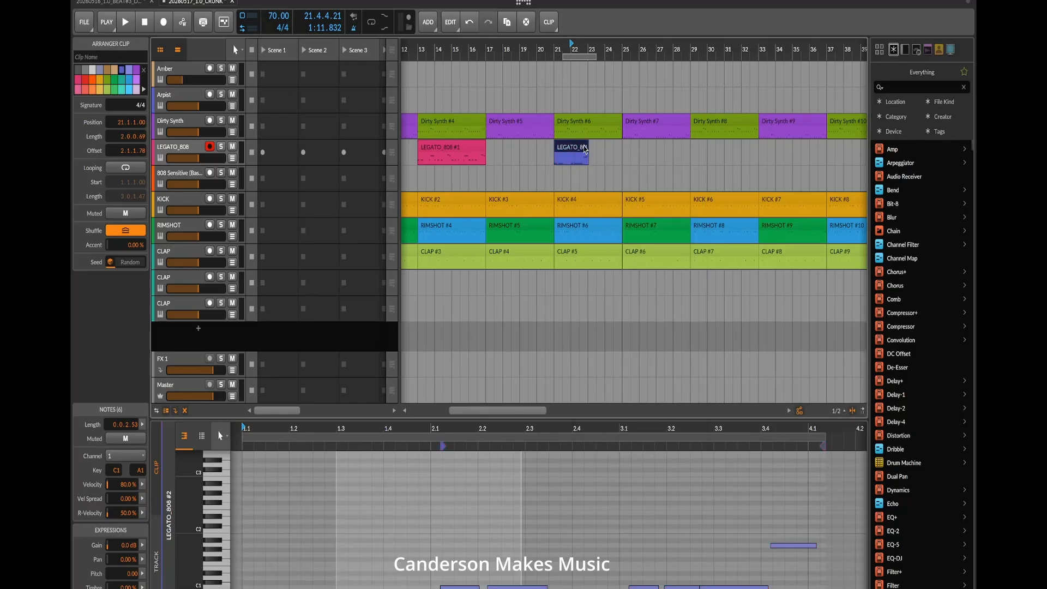
- Duplicate the two-bar blue LEGATO_808 clip directly after itself and consolidate both, selecting from bar 20 to past bar 25
{"action": "left_click", "coordinate": [499, 25]}
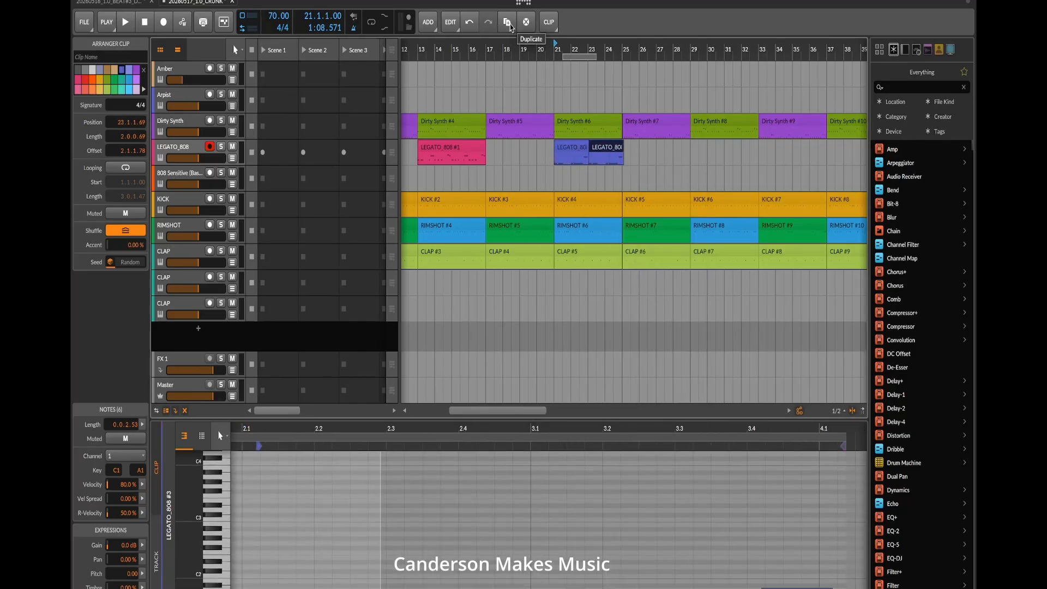
{"action": "left_click", "coordinate": [714, 159]}
{"action": "left_click", "coordinate": [620, 152]}
{"action": "left_click", "coordinate": [641, 156]}
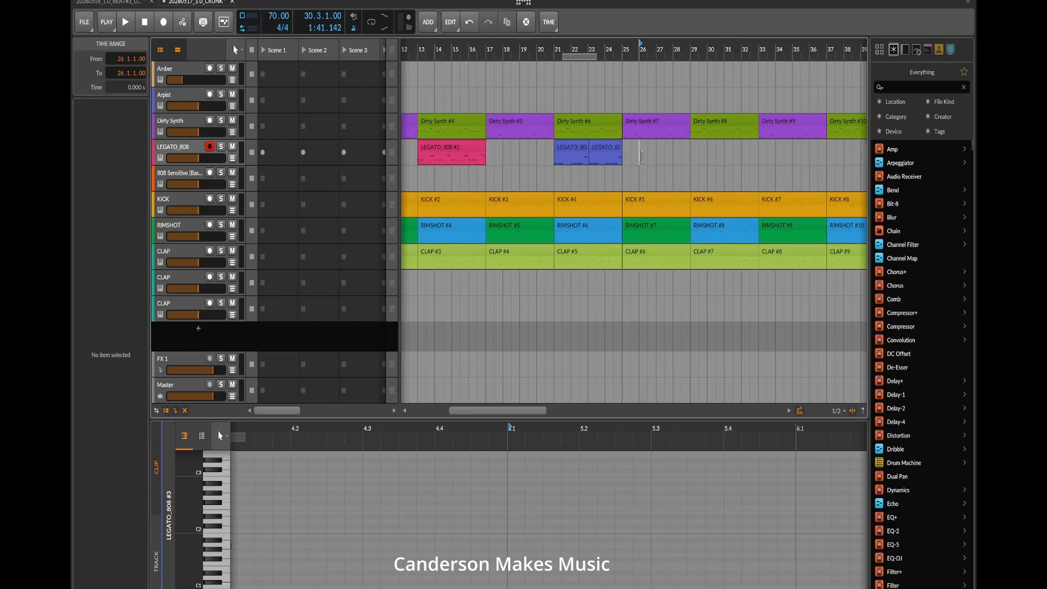
{"action": "left_click_drag", "start_coordinate": [632, 155], "coordinate": [541, 157]}
{"action": "key", "text": "ctrl+j"}
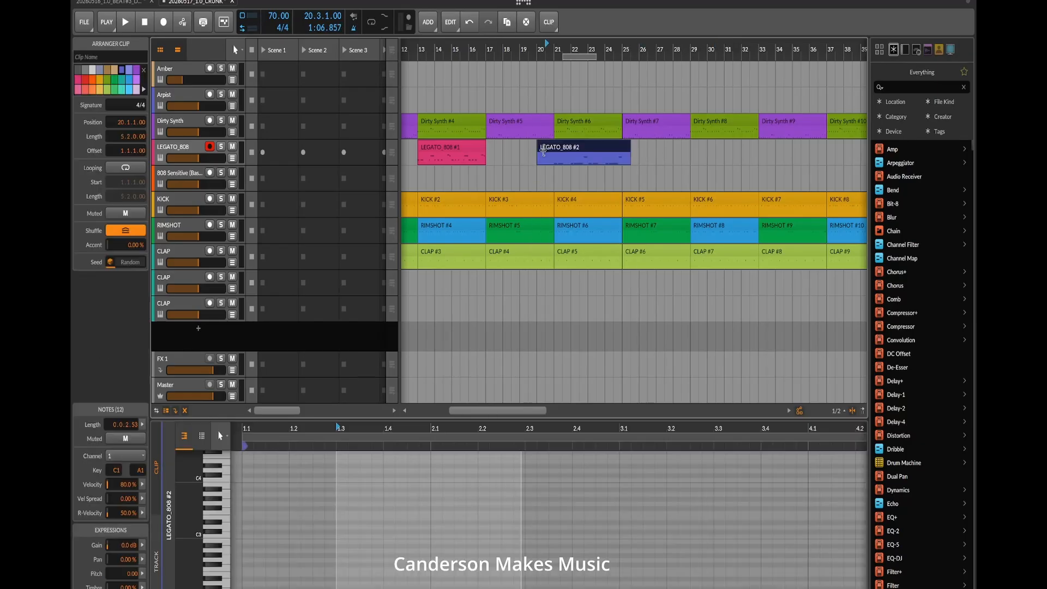
- Trim the consolidated blue LEGATO_808 clip to start at bar 21 and run four bars, with looping on
{"action": "left_click", "coordinate": [552, 149]}
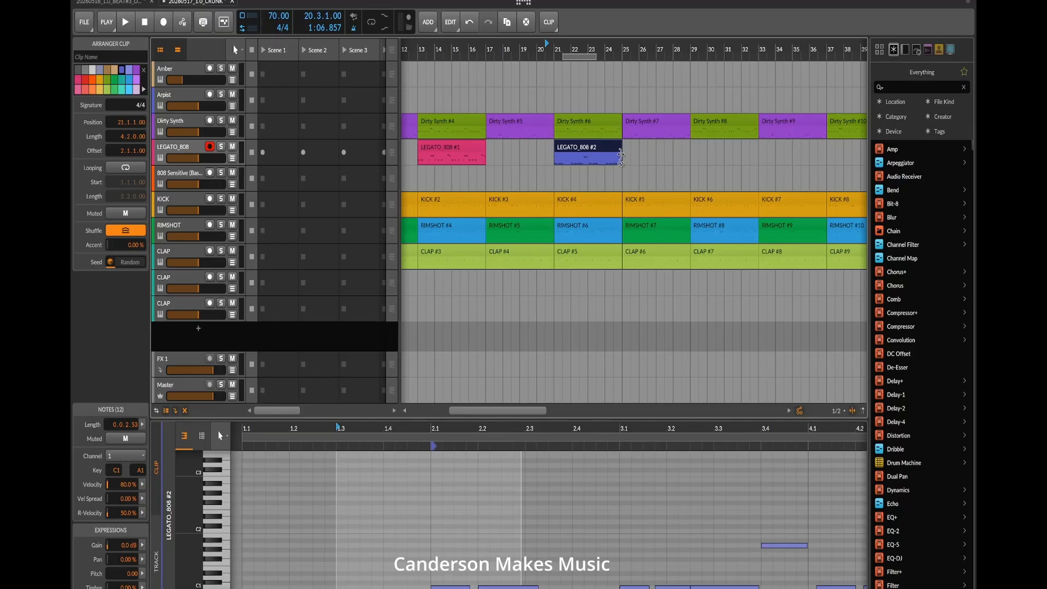
{"action": "left_click_drag", "start_coordinate": [621, 156], "coordinate": [620, 157]}
{"action": "mouse_move", "coordinate": [500, 414]}
{"action": "left_mouse_down"}
{"action": "mouse_move", "coordinate": [599, 415]}
{"action": "mouse_move", "coordinate": [510, 413]}
{"action": "left_mouse_up"}
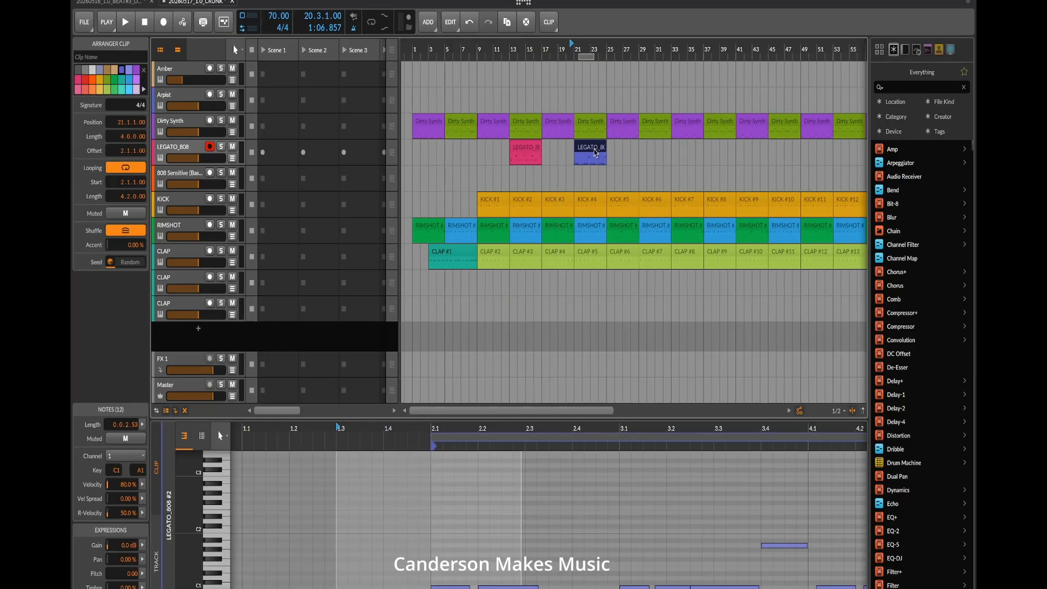
- Place the pink and blue LEGATO_808 clips at bars 13 and 21, and duplicate the pair to bars 29 and 37
{"action": "left_click_drag", "start_coordinate": [595, 152], "coordinate": [493, 151]}
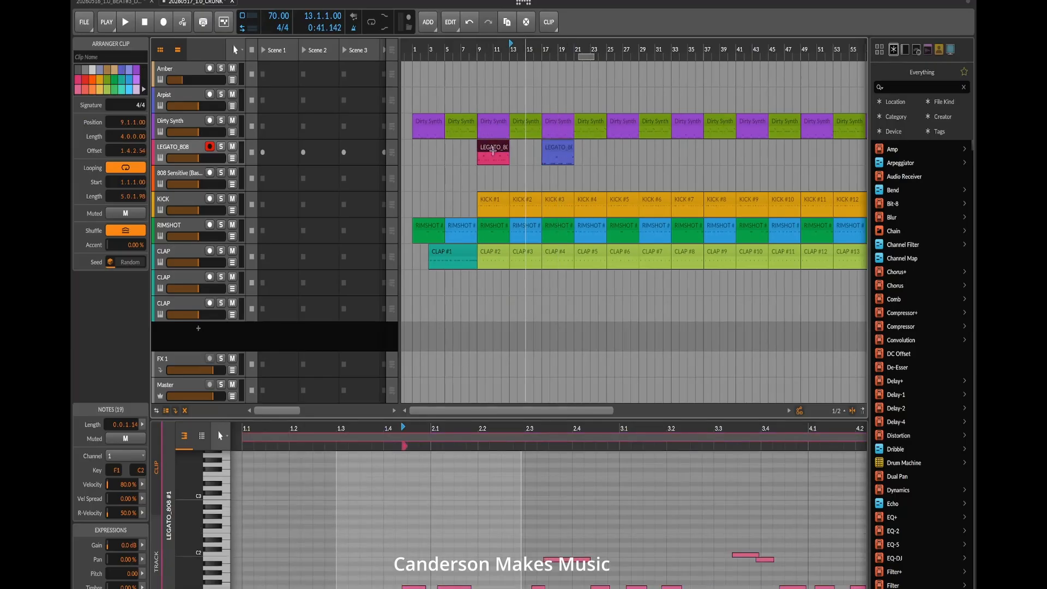
{"action": "left_click", "coordinate": [557, 150]}
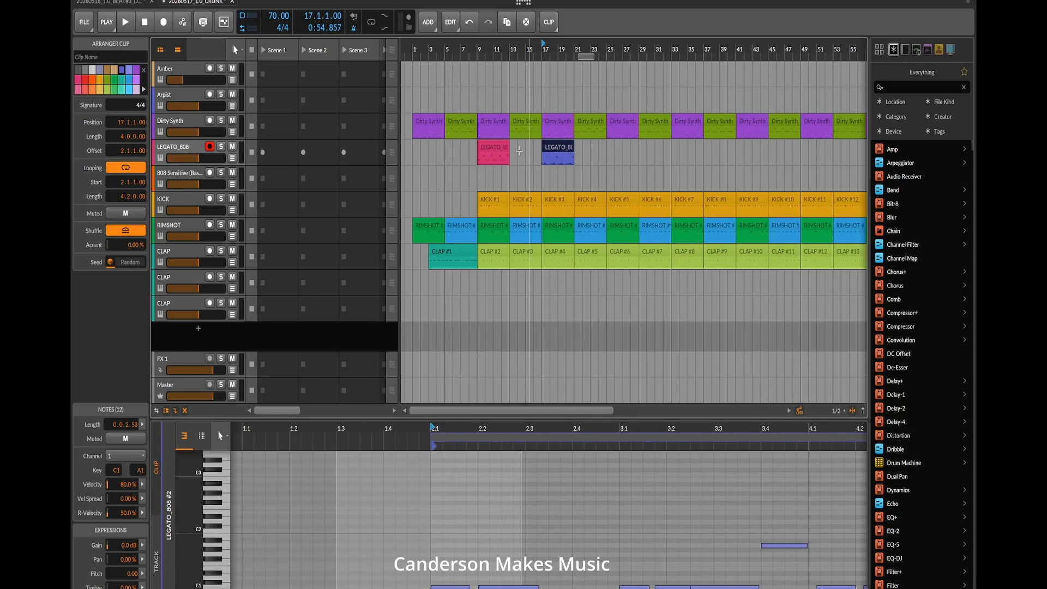
{"action": "left_click_drag", "start_coordinate": [606, 145], "coordinate": [487, 149]}
{"action": "left_click_drag", "start_coordinate": [488, 148], "coordinate": [521, 148]}
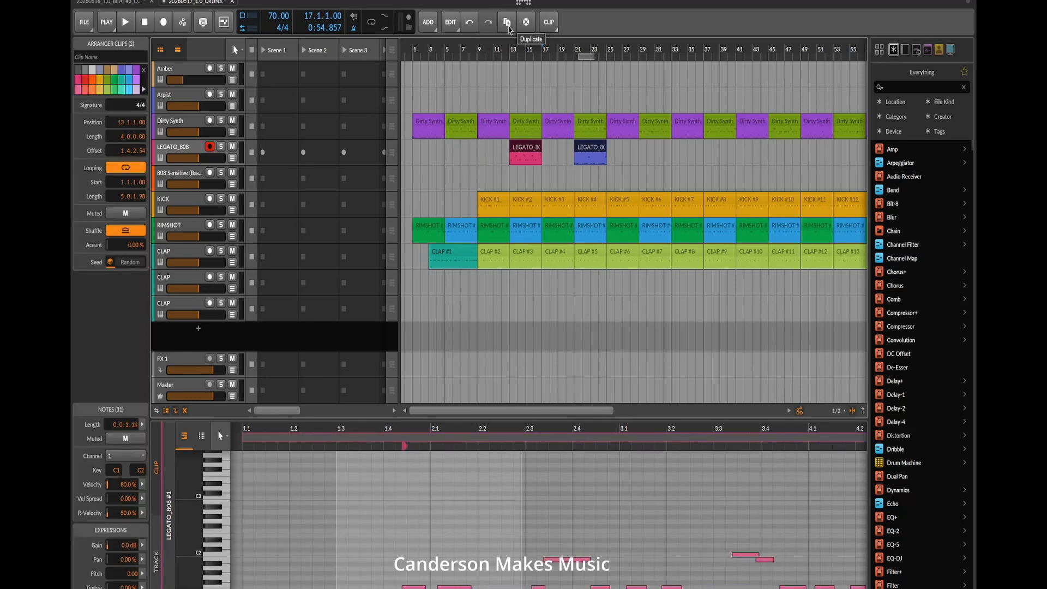
{"action": "key", "text": "ctrl+d"}
{"action": "left_click_drag", "start_coordinate": [623, 146], "coordinate": [656, 145]}
{"action": "left_click", "coordinate": [662, 180]}
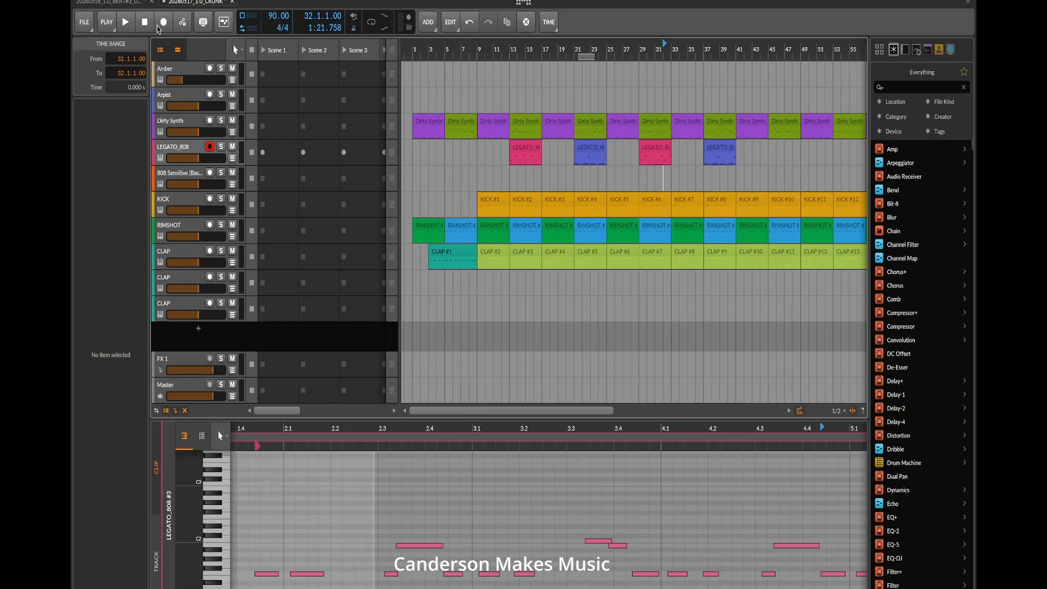
- Save the project, play the arrangement from the beginning and raise the LEGATO_808 track's volume
{"action": "key", "text": "ctrl+s"}
{"action": "key", "text": "space"}
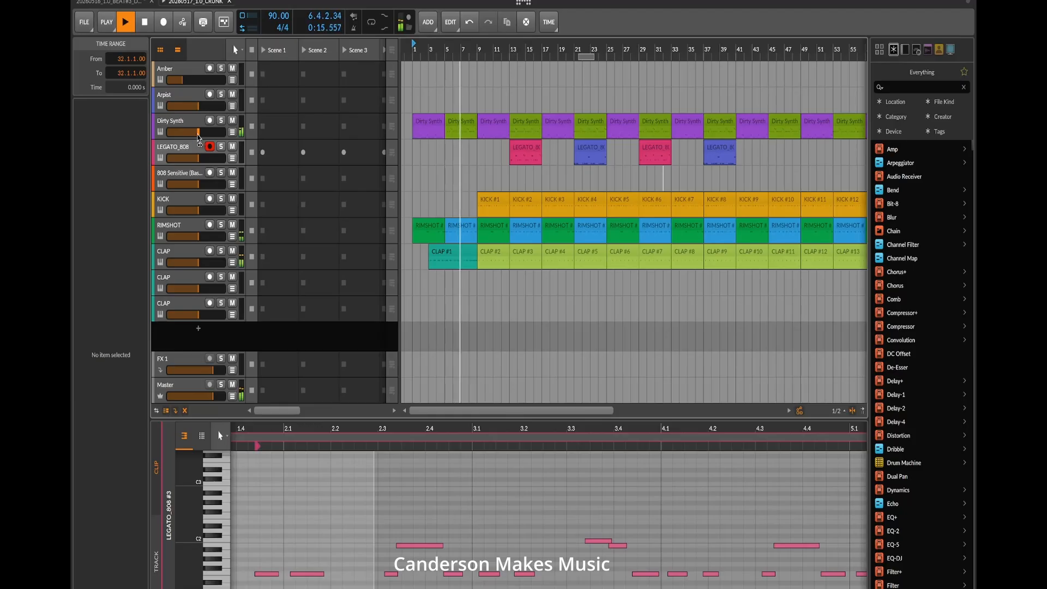
{"action": "left_click_drag", "start_coordinate": [197, 158], "coordinate": [209, 159]}
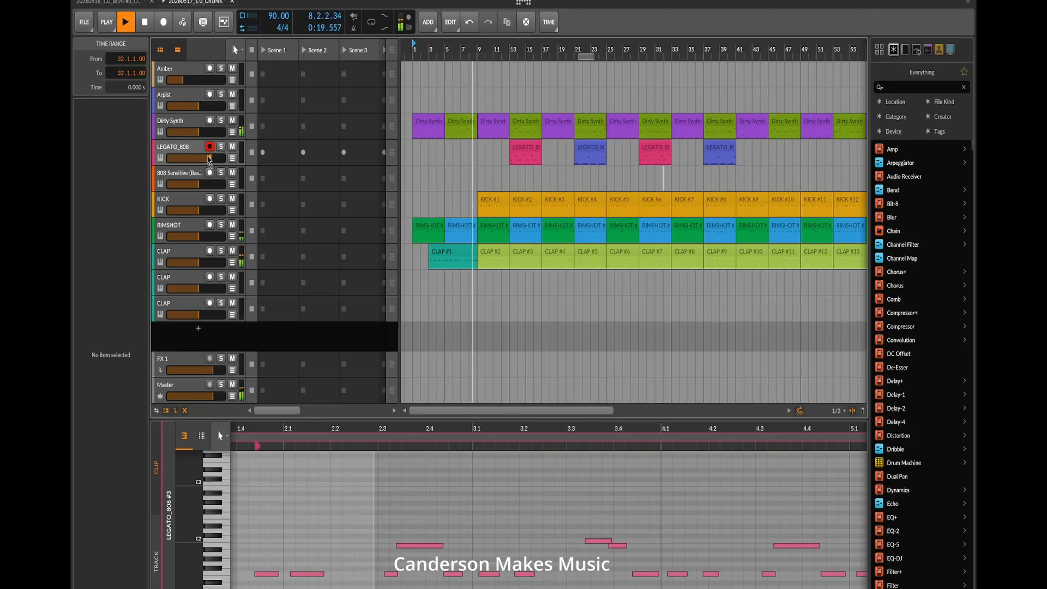
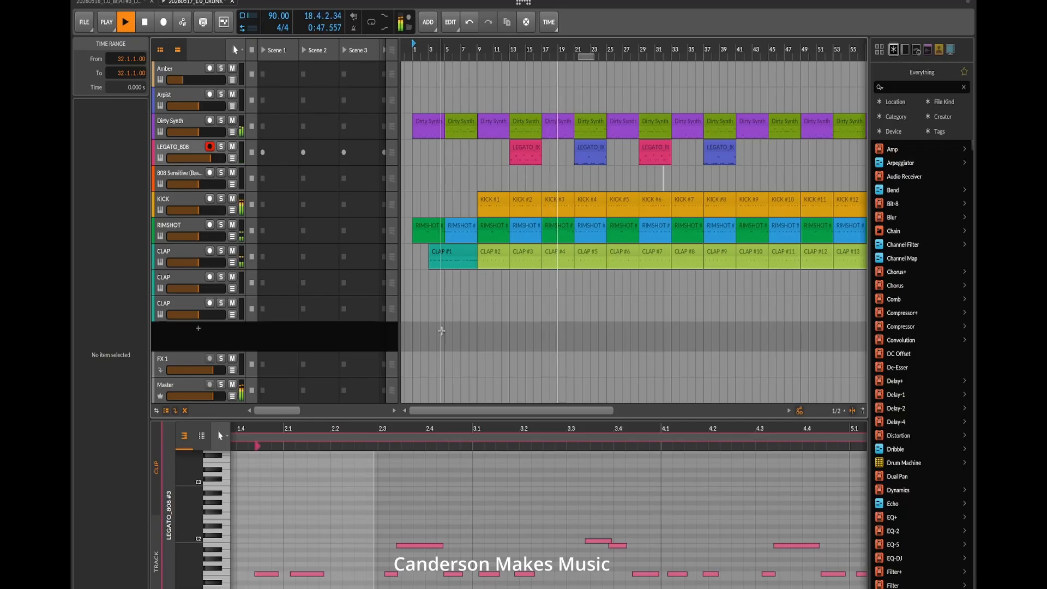
- Stop playback and save the project
{"action": "key", "text": "space"}
{"action": "key", "text": "ctrl+s"}
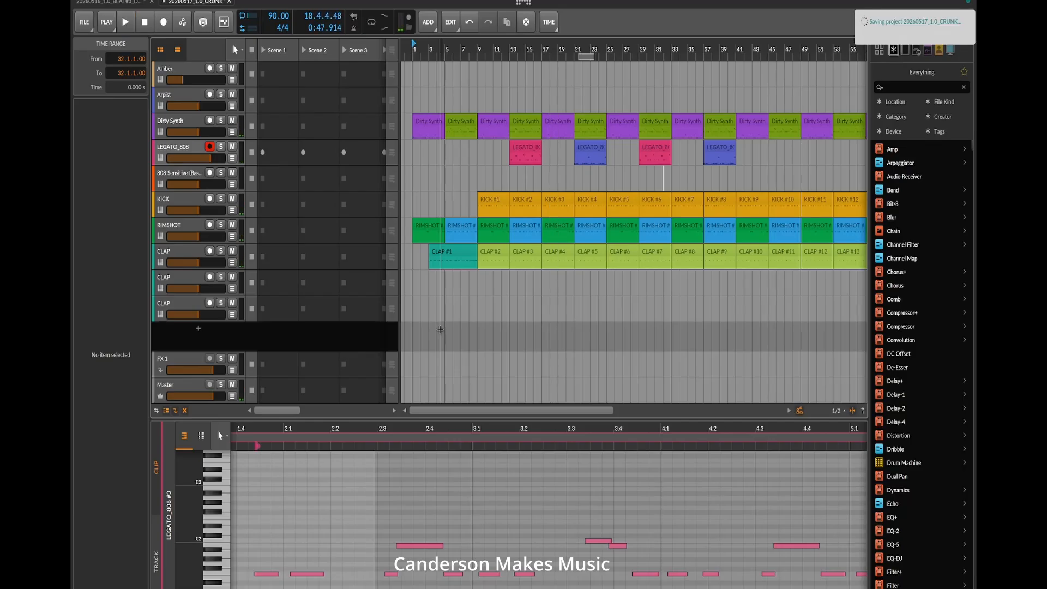
- Move the first kick clip to bar 5 and place a duplicate of it on the LEGATO_808 track at bar 9
{"action": "left_click", "coordinate": [492, 202]}
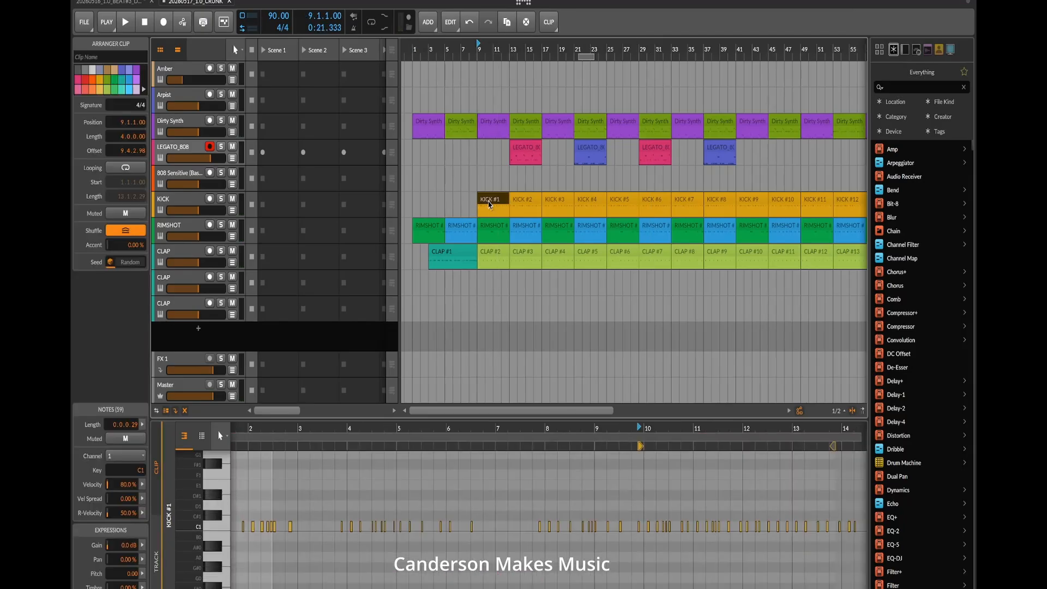
{"action": "left_click_drag", "start_coordinate": [492, 204], "coordinate": [460, 203]}
{"action": "left_click", "coordinate": [507, 23]}
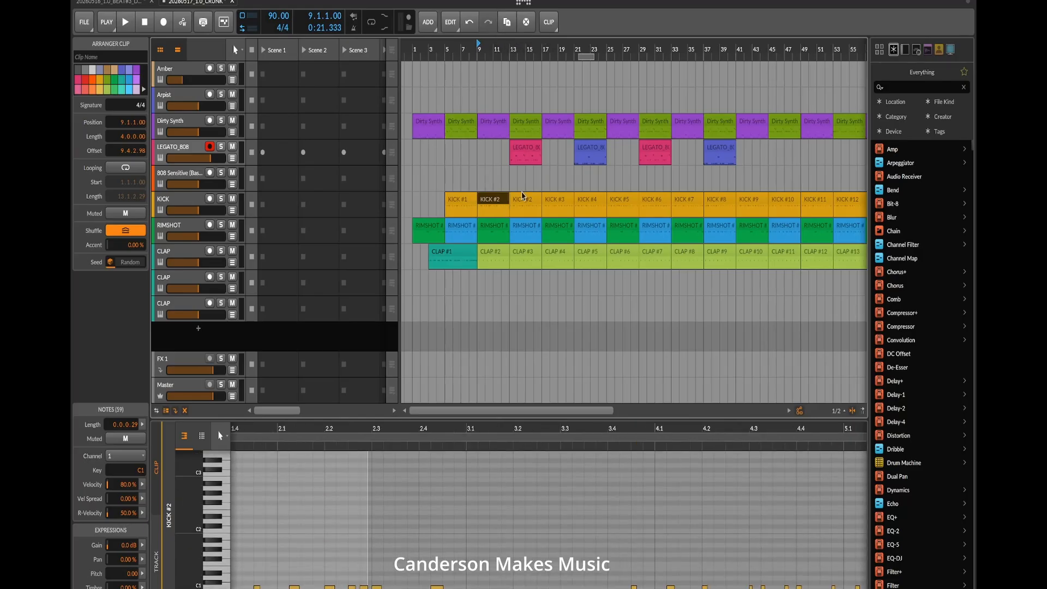
{"action": "left_click_drag", "start_coordinate": [493, 205], "coordinate": [494, 152]}
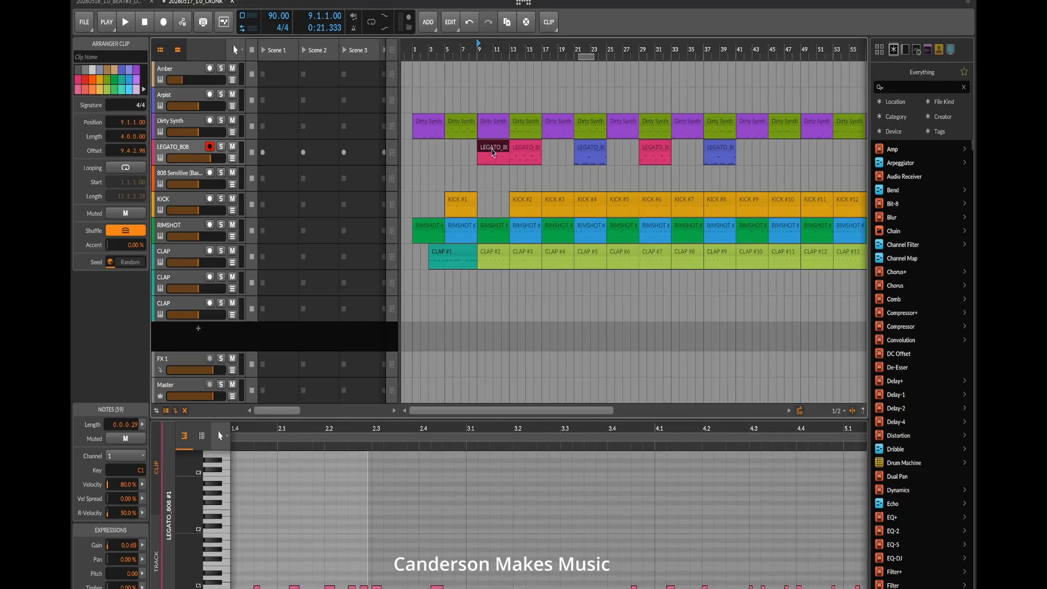
- Recolour the LEGATO_808 clip at bar 9 bright green from the Ice Pops palette
{"action": "right_click", "coordinate": [494, 152]}
{"action": "left_click", "coordinate": [578, 175]}
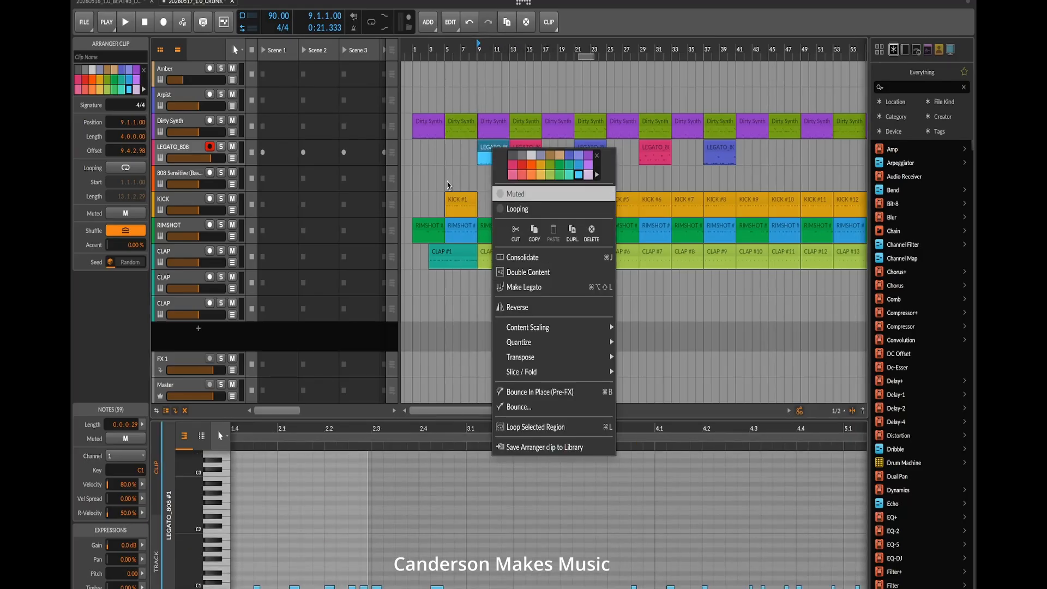
{"action": "left_click", "coordinate": [597, 175]}
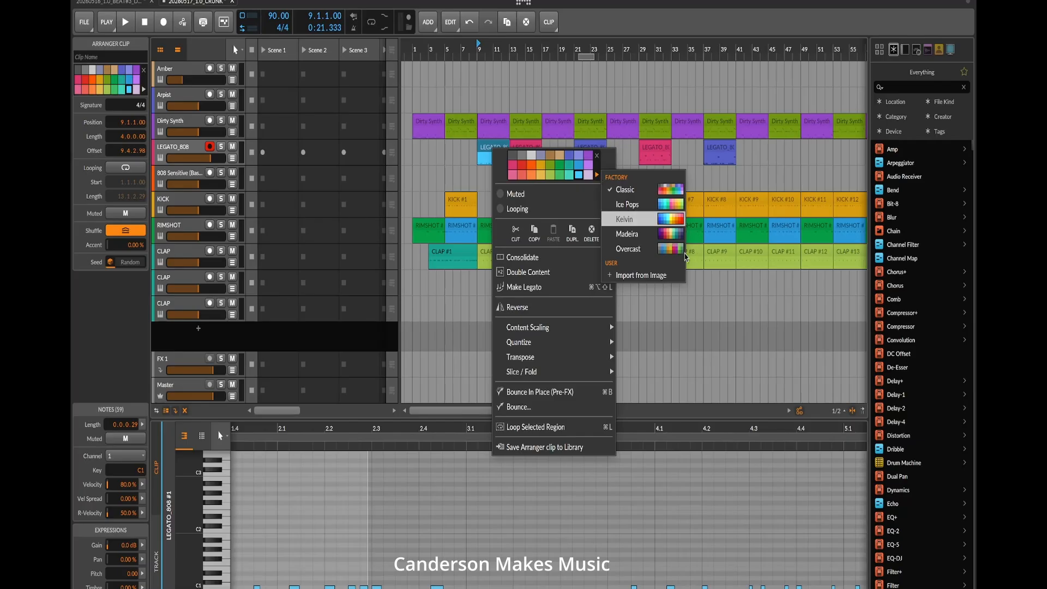
{"action": "left_click", "coordinate": [668, 206]}
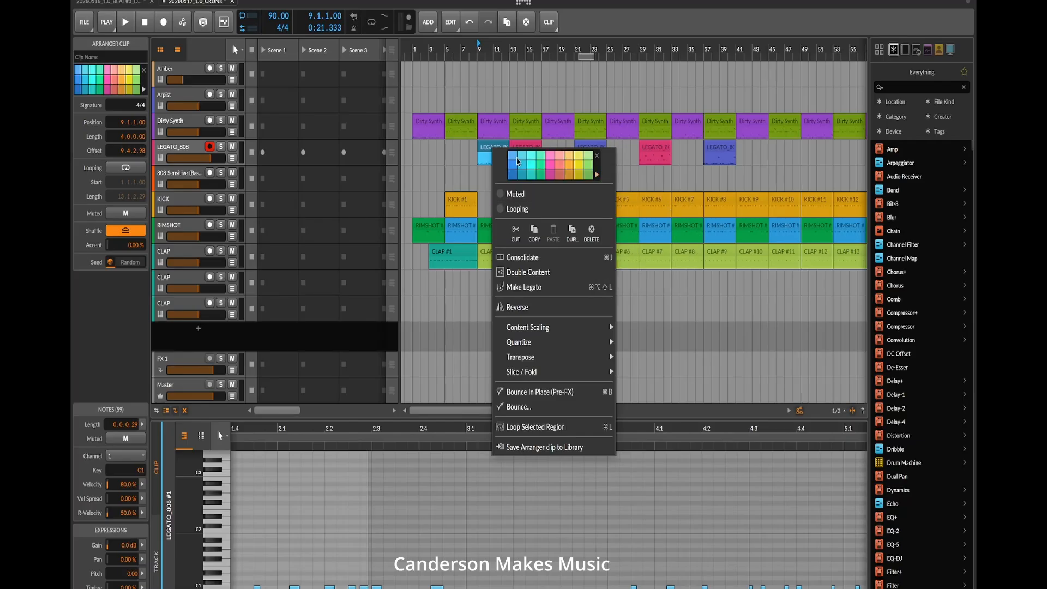
{"action": "left_click", "coordinate": [529, 166]}
{"action": "left_click", "coordinate": [463, 170]}
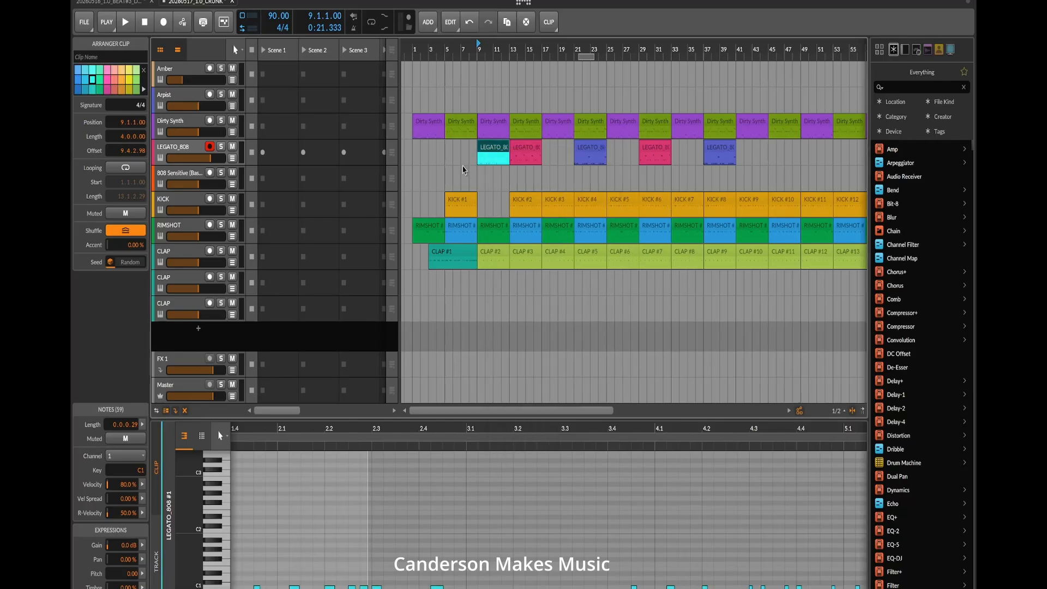
{"action": "right_click", "coordinate": [494, 152]}
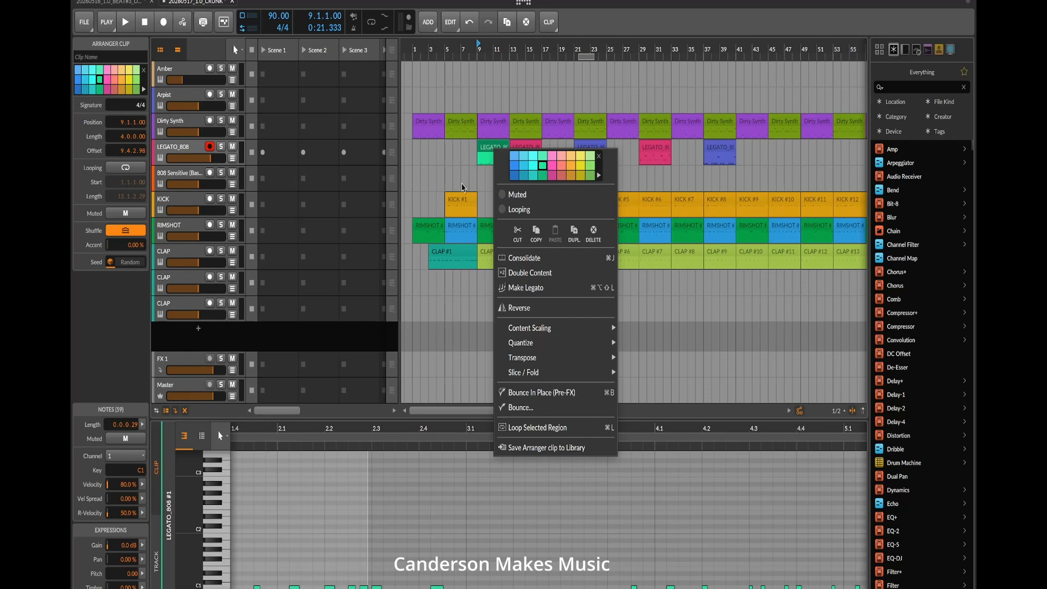
{"action": "left_click", "coordinate": [463, 187]}
- Select the C1 notes in the green LEGATO_808 clip and nudge them so the selection starts at 2.4.2.00
{"action": "double_click", "coordinate": [493, 157]}
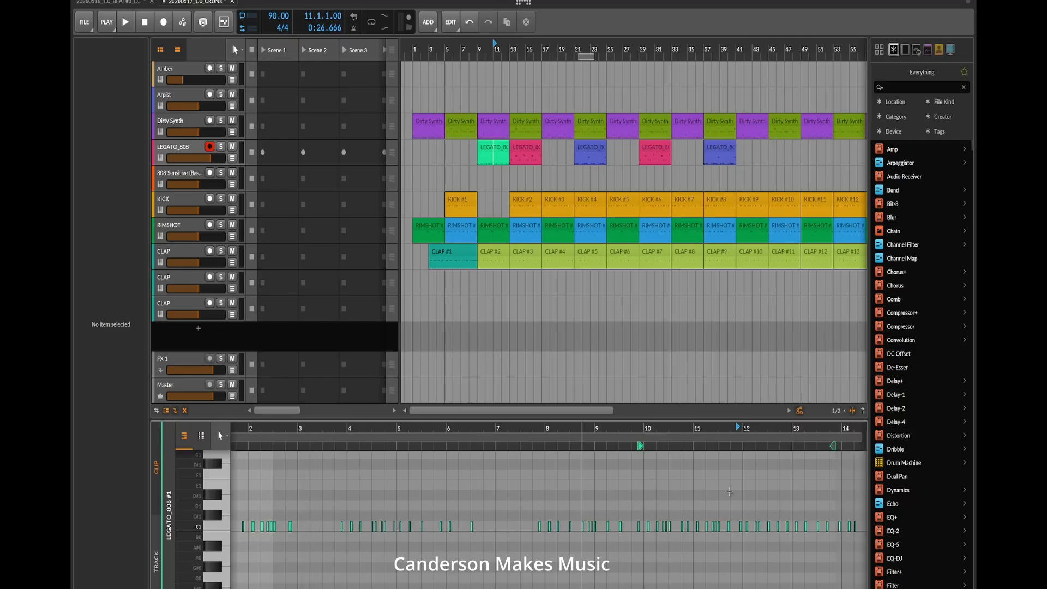
{"action": "left_click_drag", "start_coordinate": [856, 551], "coordinate": [294, 489]}
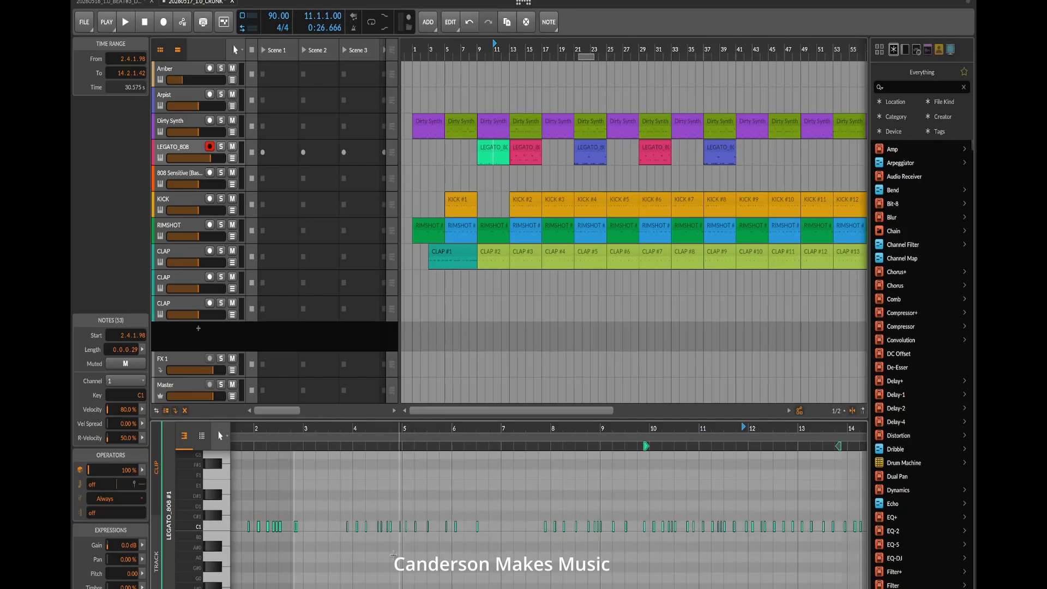
{"action": "scroll", "coordinate": [554, 518], "scroll_direction": "up", "scroll_amount": 10}
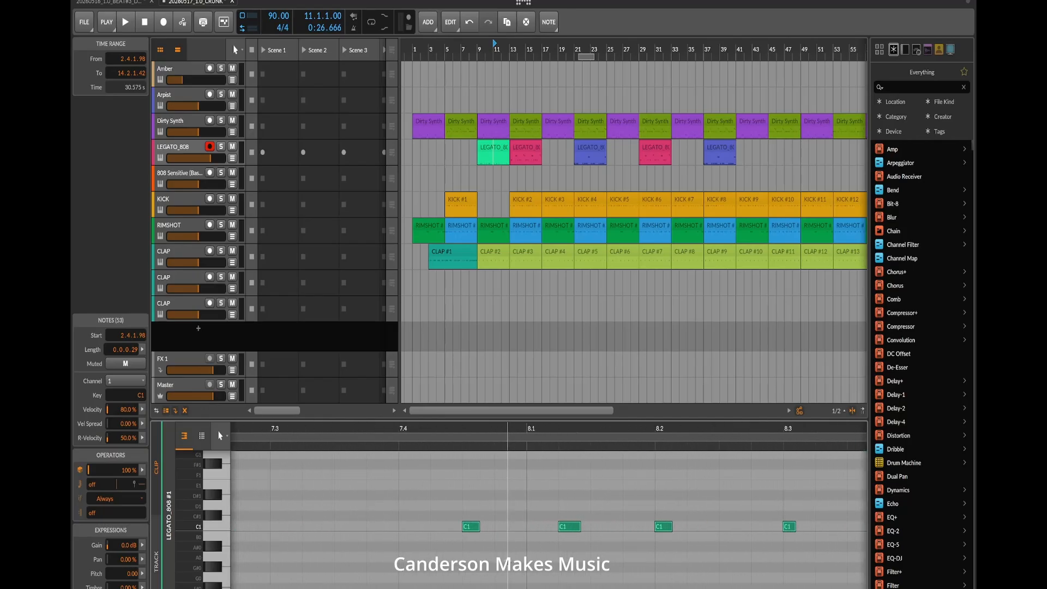
{"action": "scroll", "coordinate": [557, 518], "scroll_direction": "up", "scroll_amount": 5}
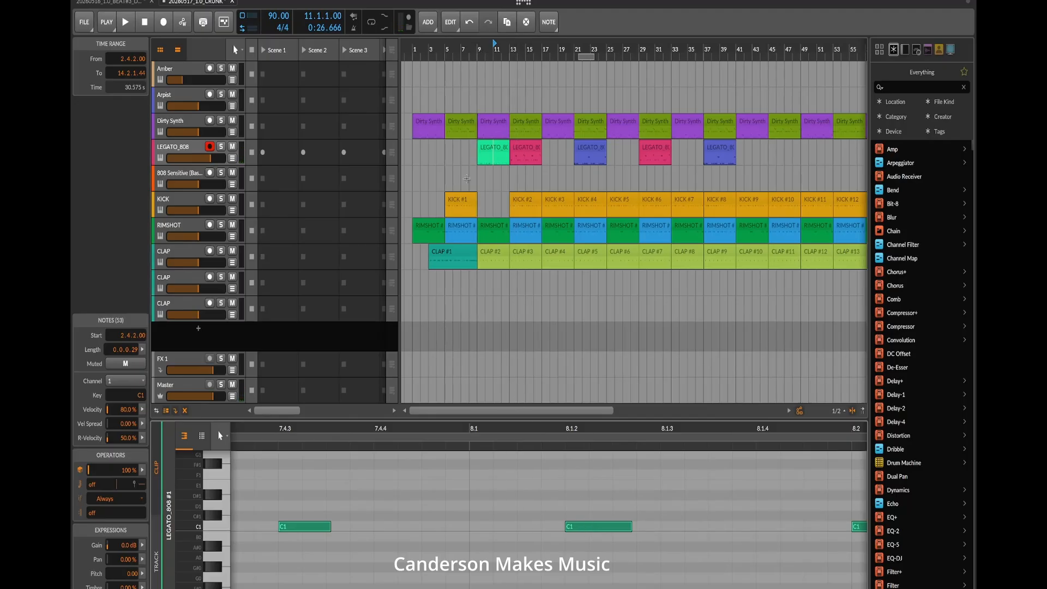
- Move the first kick clip back to bar 9 and play the arrangement from about bar 7
{"action": "left_click_drag", "start_coordinate": [461, 205], "coordinate": [493, 205]}
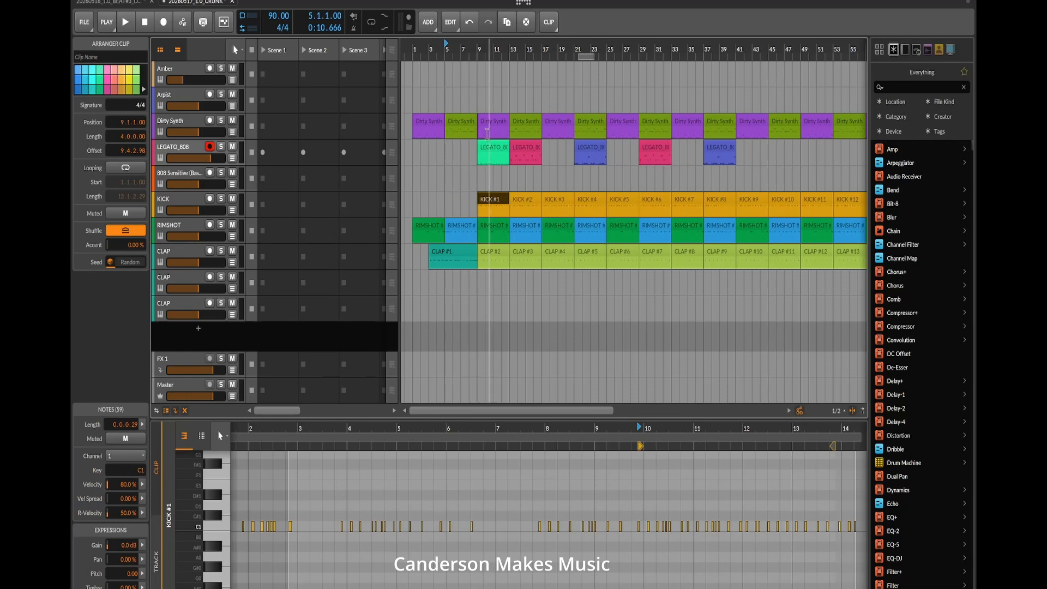
{"action": "left_click", "coordinate": [465, 48]}
{"action": "key", "text": "space"}
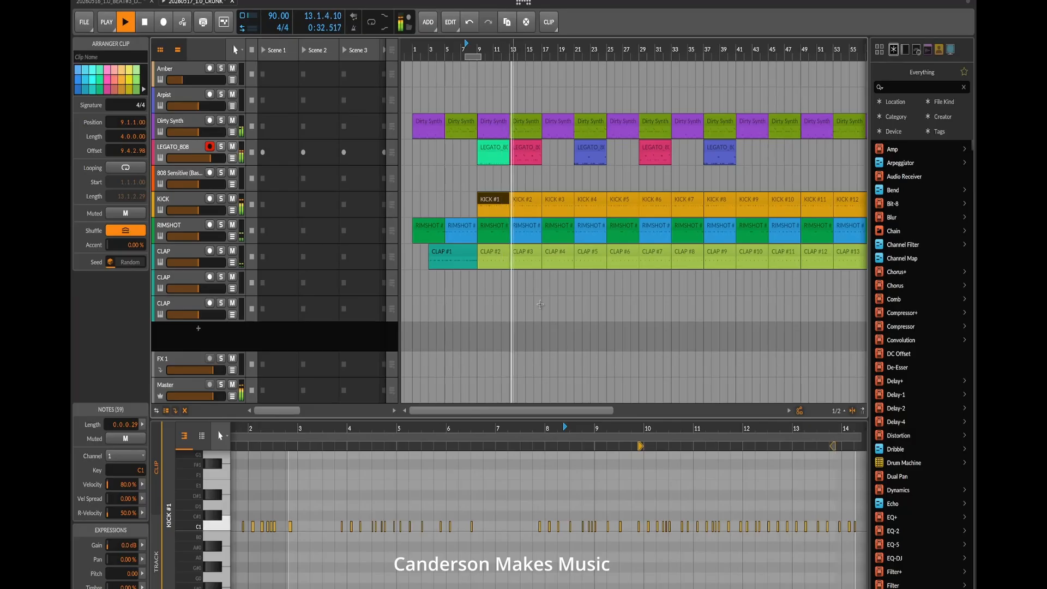
{"action": "key", "text": "space"}
- Shorten the green LEGATO_808 clip at bar 9 to two bars and select the first kick clip
{"action": "left_click", "coordinate": [498, 157]}
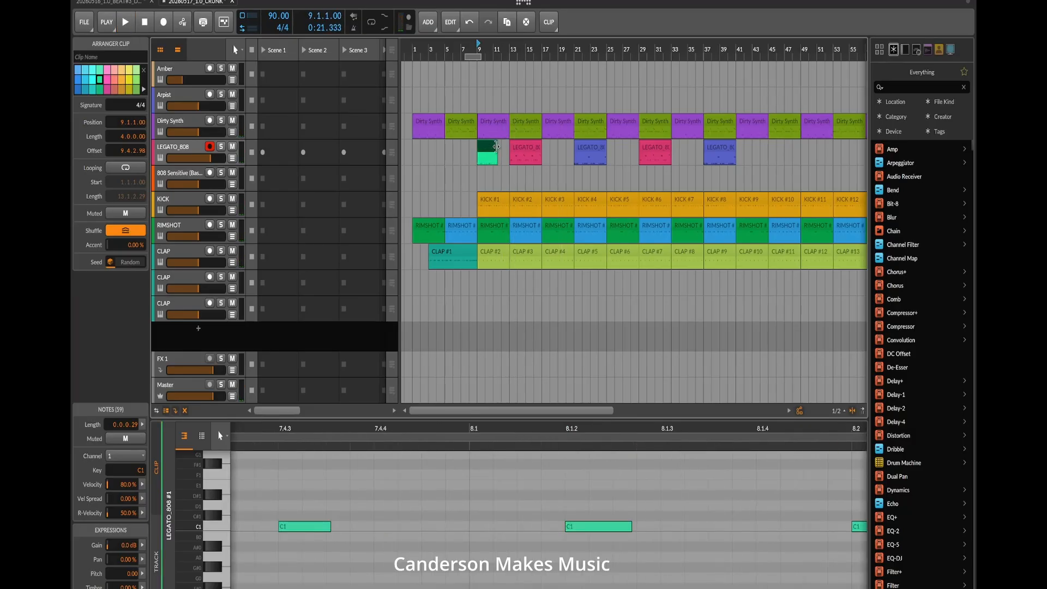
{"action": "left_click", "coordinate": [500, 200]}
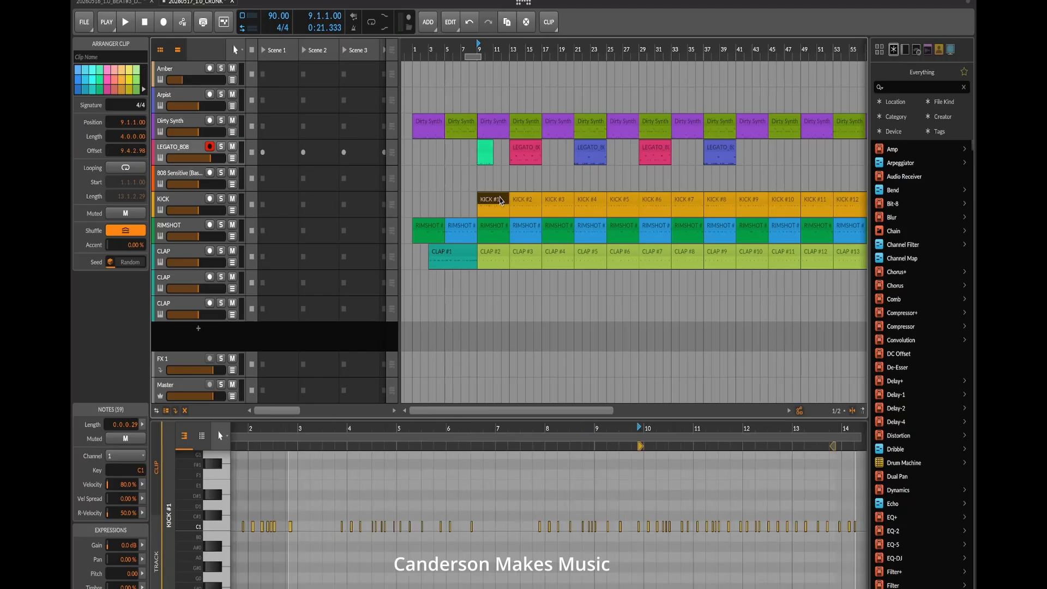
- Cut the KICK clip at bar 9 to two bars, then duplicate it and the two-bar LEGATO_808 clip above to fill through bar 12
{"action": "left_click", "coordinate": [506, 199], "text": "shift"}
{"action": "left_click", "coordinate": [508, 198]}
{"action": "left_click", "coordinate": [485, 150]}
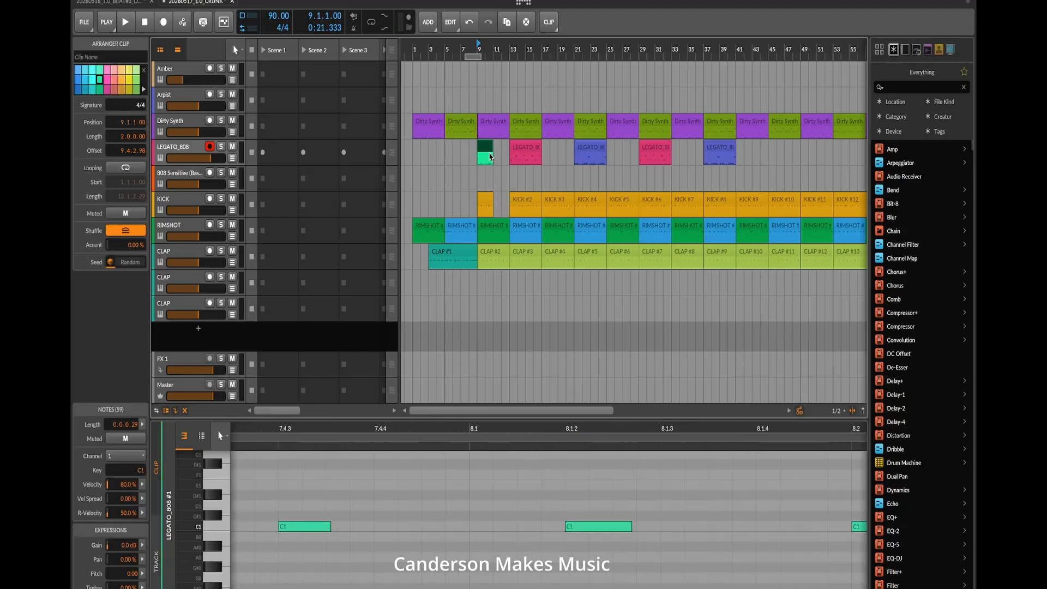
{"action": "left_click", "coordinate": [506, 22]}
{"action": "left_click", "coordinate": [484, 200]}
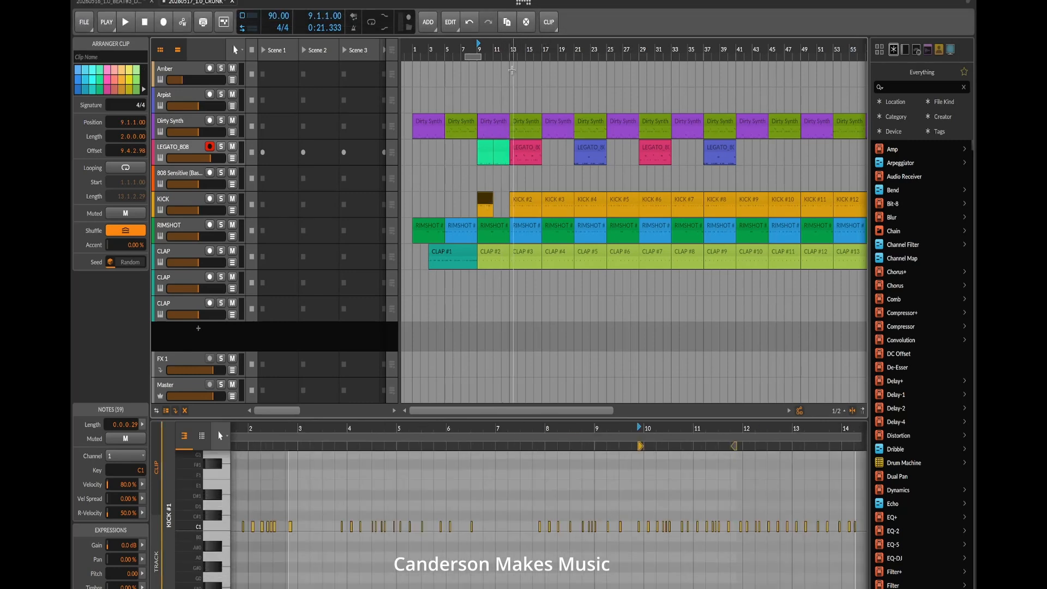
{"action": "left_click", "coordinate": [507, 21]}
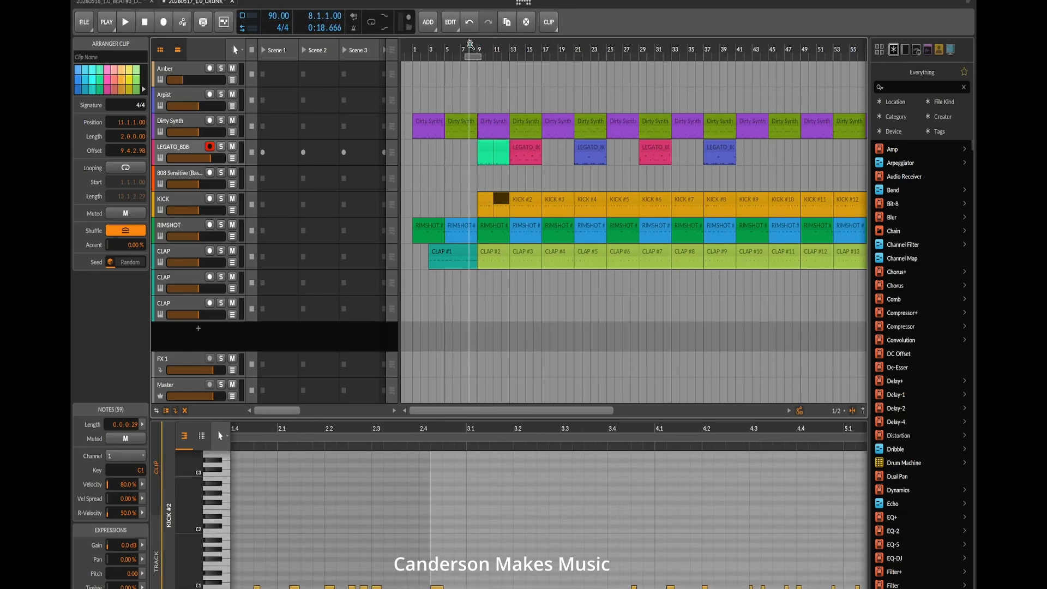
{"action": "key", "text": "space"}
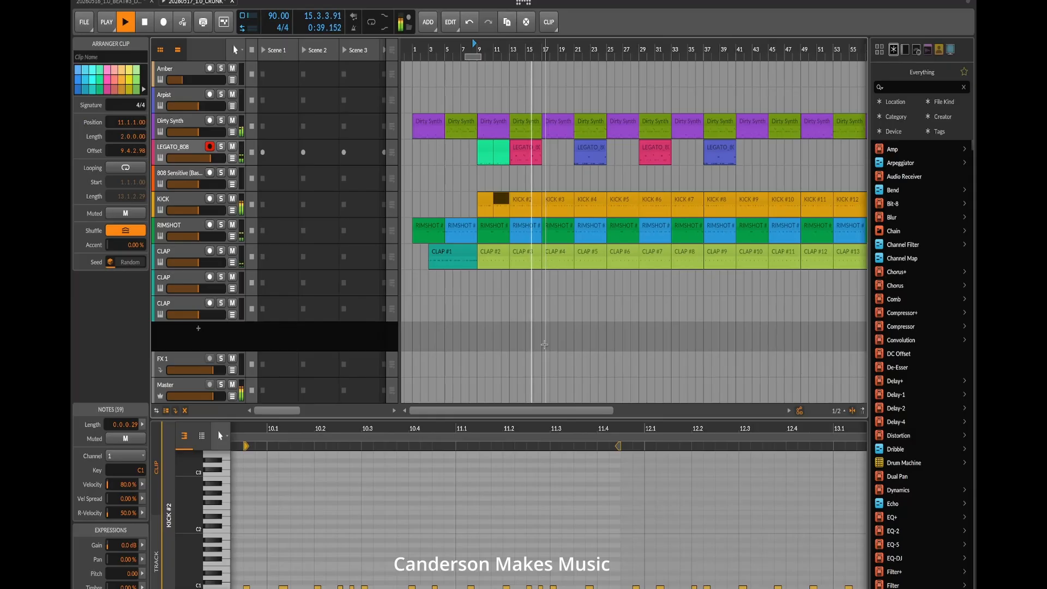
{"action": "key", "text": "space"}
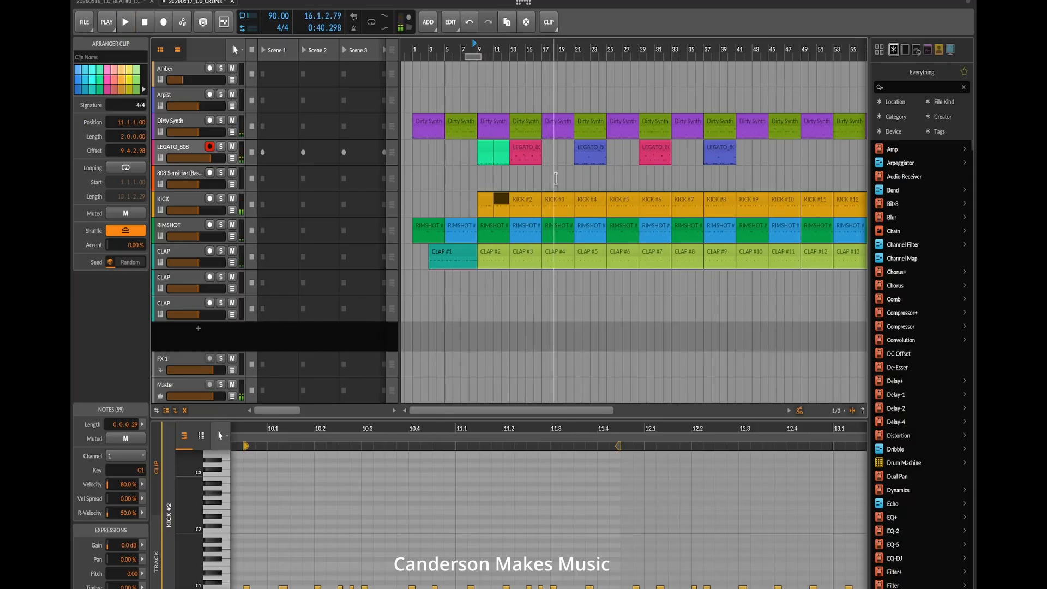
- Consolidate the paired two-bar clips at bar 9 into single four-bar clips on the LEGATO_808 and KICK tracks
{"action": "left_click", "coordinate": [484, 148]}
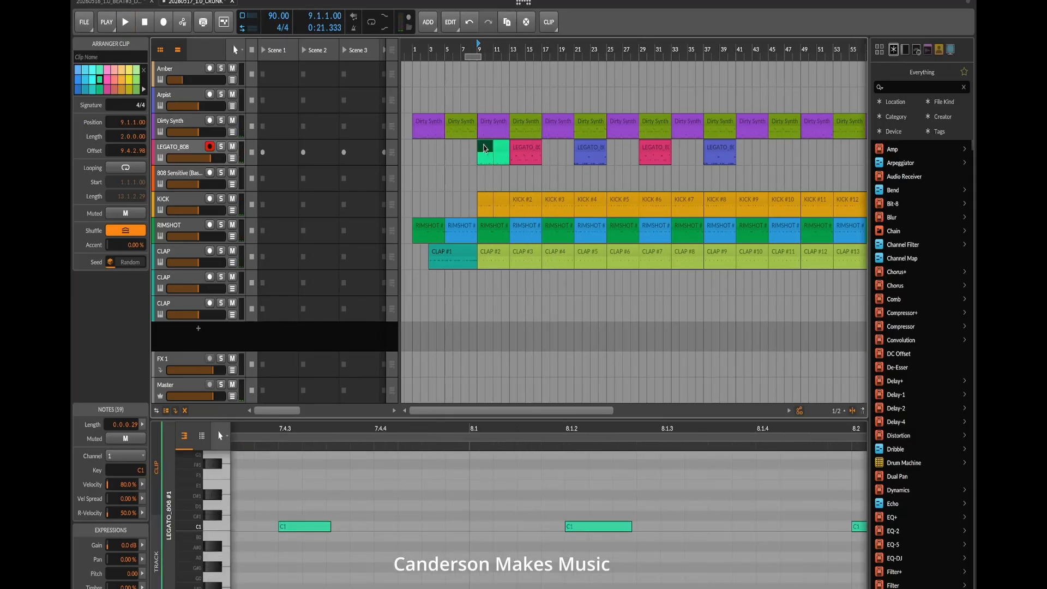
{"action": "left_click", "coordinate": [501, 153], "text": "shift"}
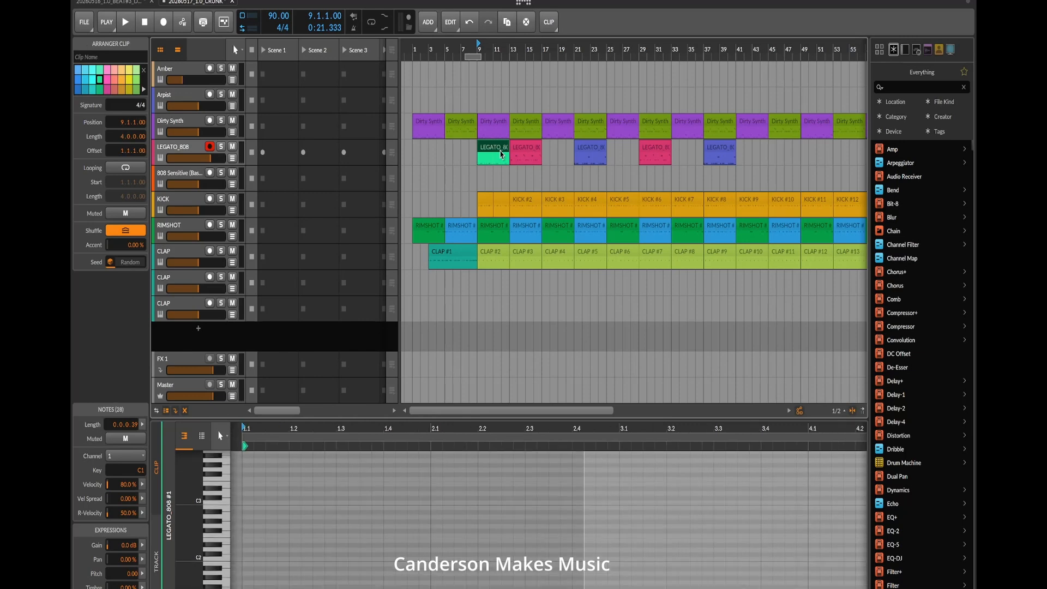
{"action": "left_click", "coordinate": [487, 205]}
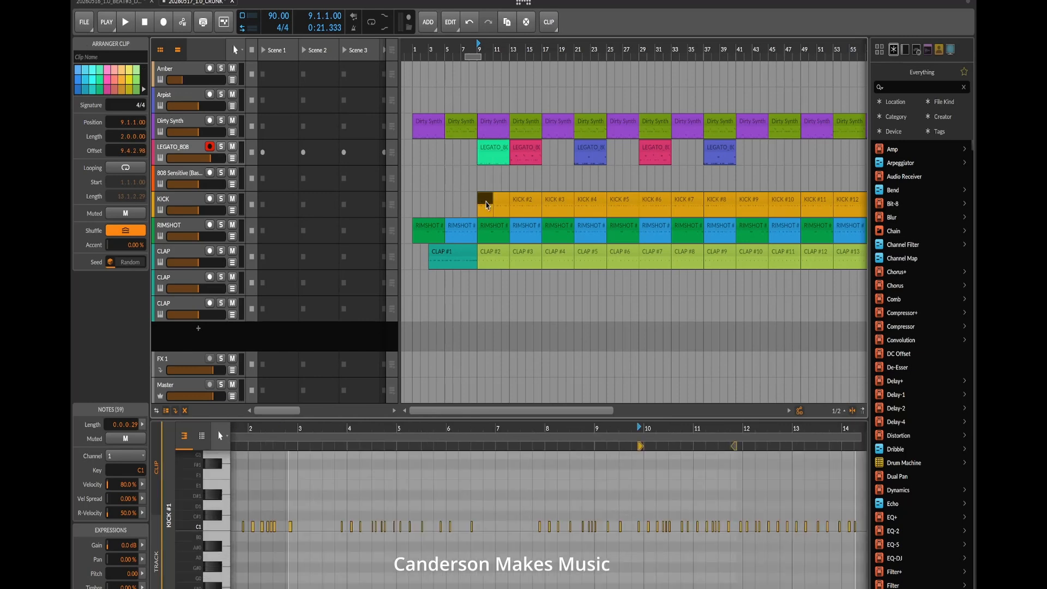
{"action": "left_click", "coordinate": [501, 202], "text": "shift"}
{"action": "key", "text": "ctrl+j"}
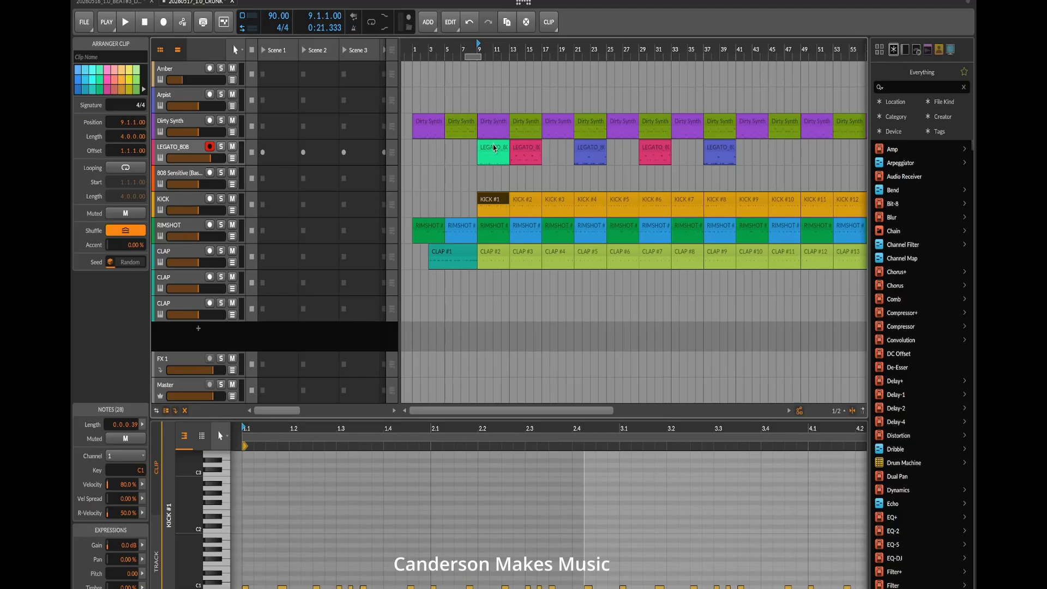
- Move the green LEGATO_808 clip at bar 9 to the 808 Sensitive track and duplicate it repeatedly through bar 60
{"action": "left_click_drag", "start_coordinate": [494, 147], "coordinate": [494, 176]}
{"action": "left_click", "coordinate": [507, 22]}
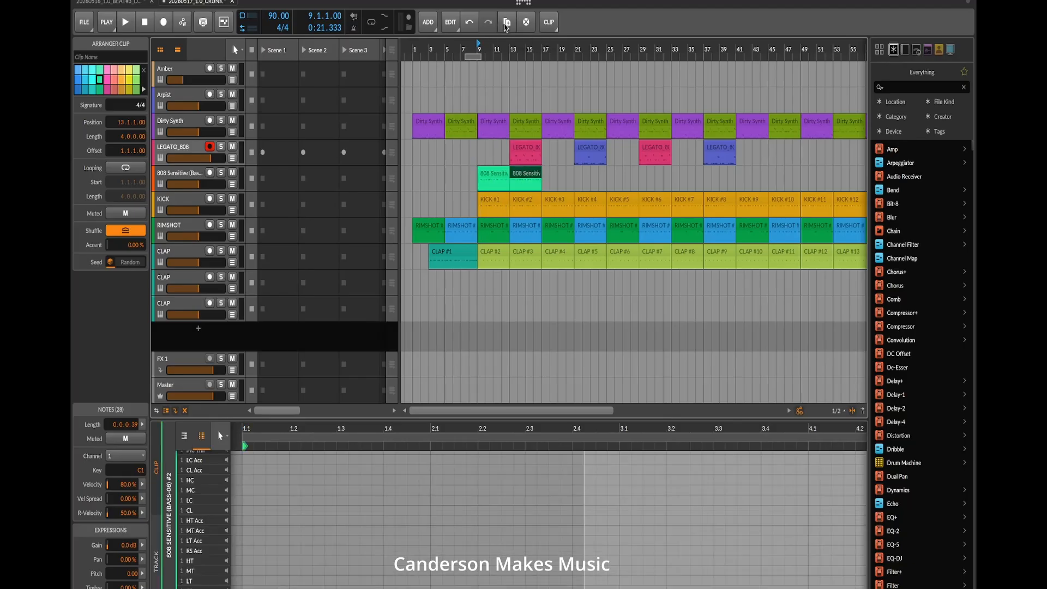
{"action": "left_click", "coordinate": [506, 22]}
{"action": "left_click", "coordinate": [507, 22]}
{"action": "left_click", "coordinate": [506, 22]}
{"action": "left_click", "coordinate": [507, 22]}
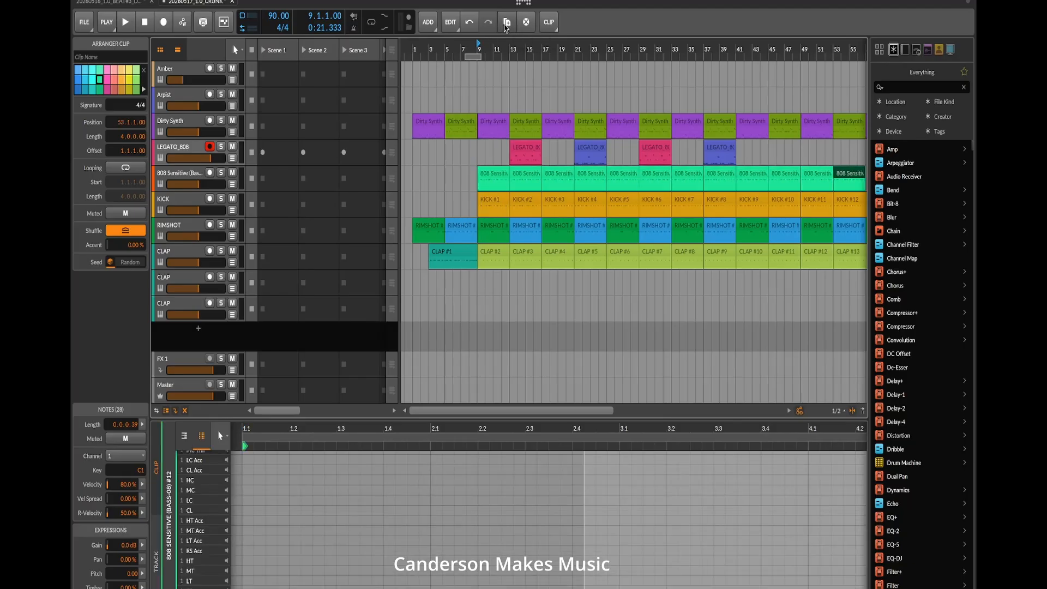
{"action": "left_click", "coordinate": [504, 26]}
- Duplicate the pink and blue LEGATO_808 clips at bars 29 and 37, placing the copies at bars 45 and 53
{"action": "left_click", "coordinate": [656, 146]}
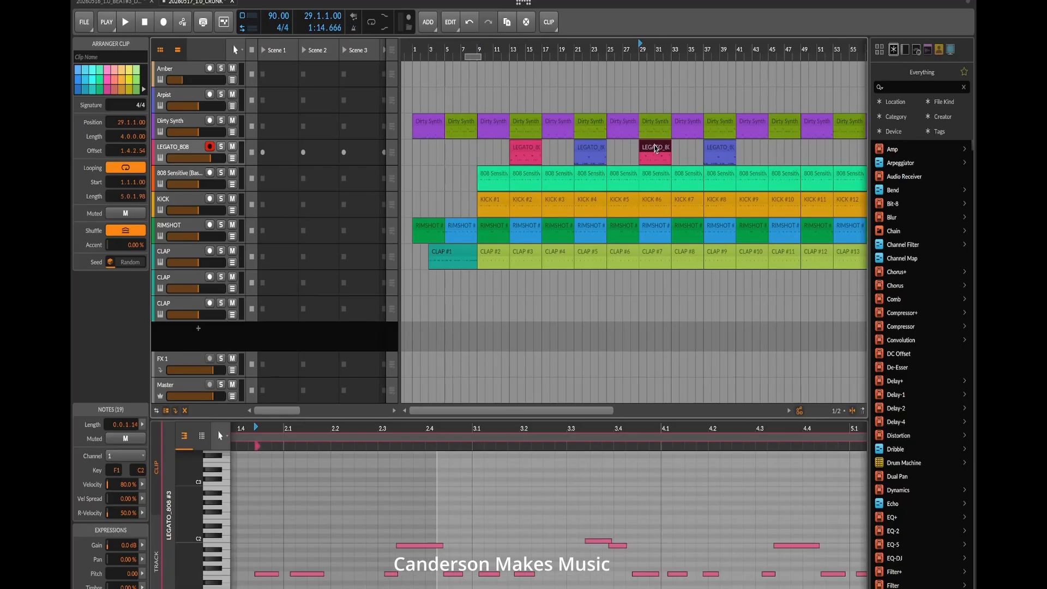
{"action": "left_click", "coordinate": [507, 22]}
{"action": "left_click_drag", "start_coordinate": [685, 151], "coordinate": [785, 151]}
{"action": "left_click", "coordinate": [728, 151]}
{"action": "left_click", "coordinate": [507, 22]}
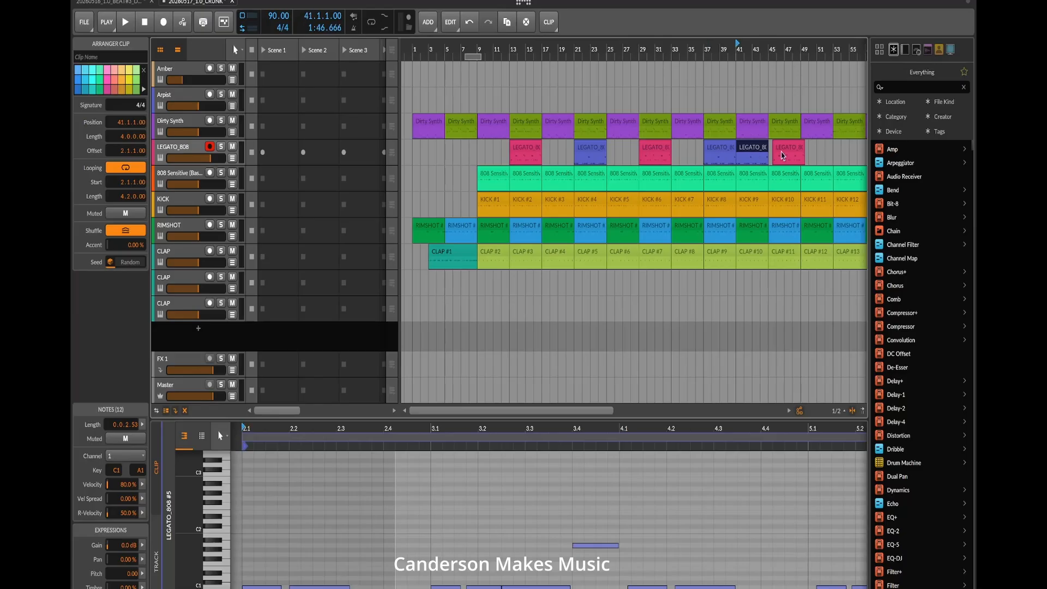
{"action": "left_click_drag", "start_coordinate": [756, 151], "coordinate": [828, 151]}
- Move alternate green 808 Sensitive clips into the LEGATO_808 gaps from bar 9 to bar 49, and delete the leftover ones before bar 57
{"action": "left_click_drag", "start_coordinate": [485, 178], "coordinate": [483, 153]}
{"action": "left_click", "coordinate": [554, 173]}
{"action": "left_click_drag", "start_coordinate": [553, 173], "coordinate": [553, 151]}
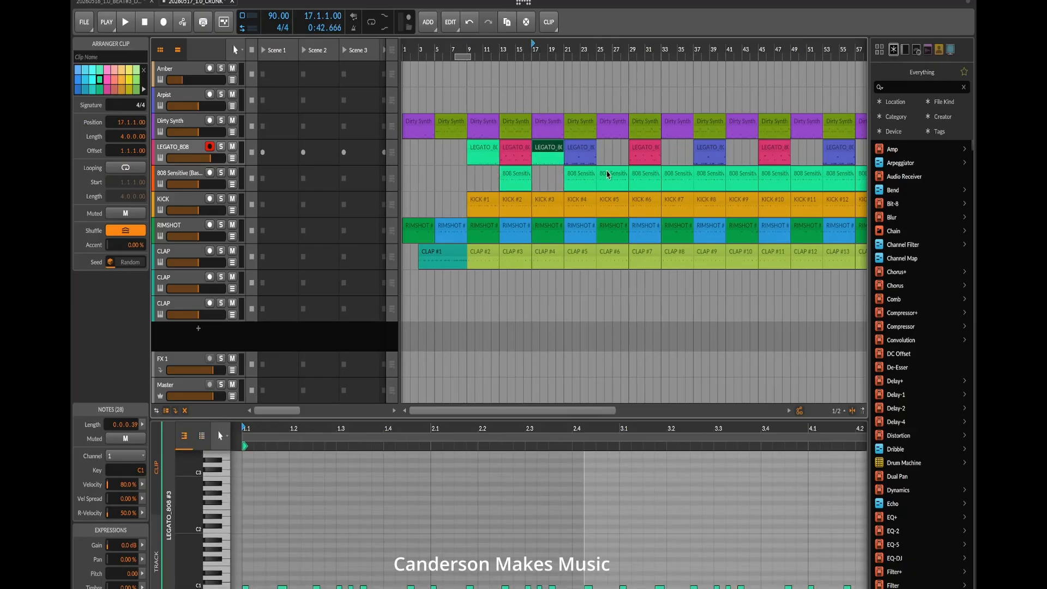
{"action": "left_click_drag", "start_coordinate": [607, 173], "coordinate": [610, 151]}
{"action": "left_click_drag", "start_coordinate": [679, 179], "coordinate": [680, 153]}
{"action": "left_click_drag", "start_coordinate": [736, 175], "coordinate": [734, 156]}
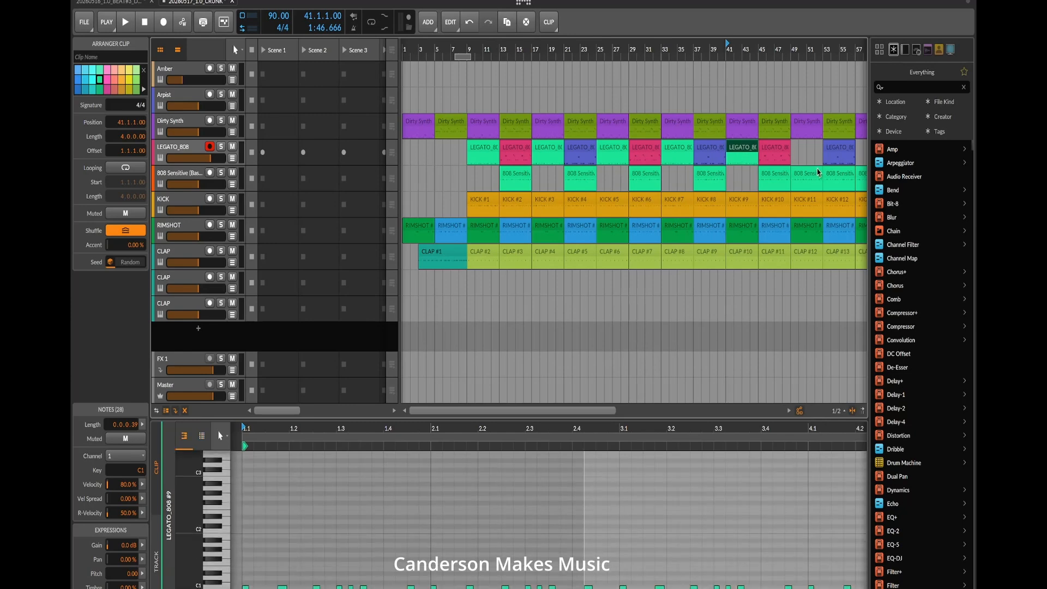
{"action": "left_click_drag", "start_coordinate": [813, 175], "coordinate": [808, 160]}
{"action": "left_click_drag", "start_coordinate": [465, 177], "coordinate": [831, 176]}
{"action": "key", "text": "Delete"}
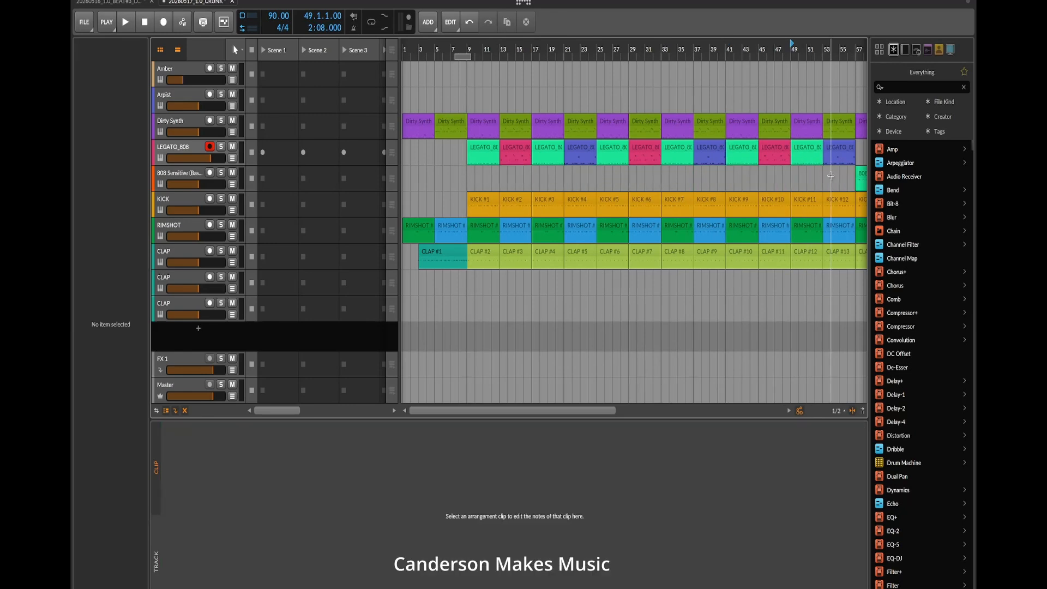
- Delete all clips from bar 57 onward on every track, including the last Dirty Synth clip, and save the project
{"action": "left_click_drag", "start_coordinate": [559, 414], "coordinate": [626, 409]}
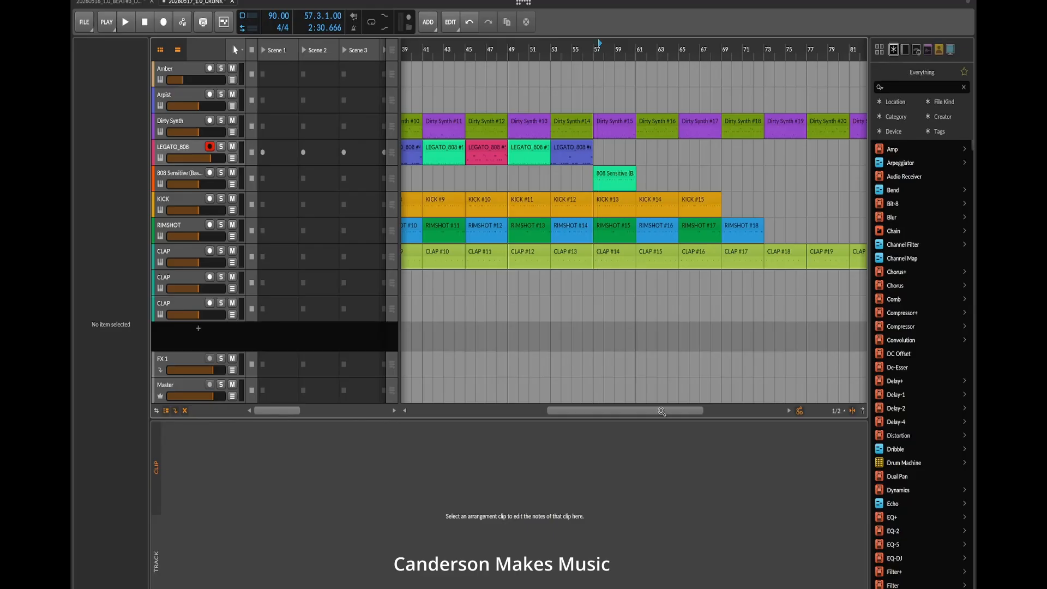
{"action": "left_click_drag", "start_coordinate": [650, 412], "coordinate": [611, 369]}
{"action": "left_click_drag", "start_coordinate": [704, 278], "coordinate": [544, 118]}
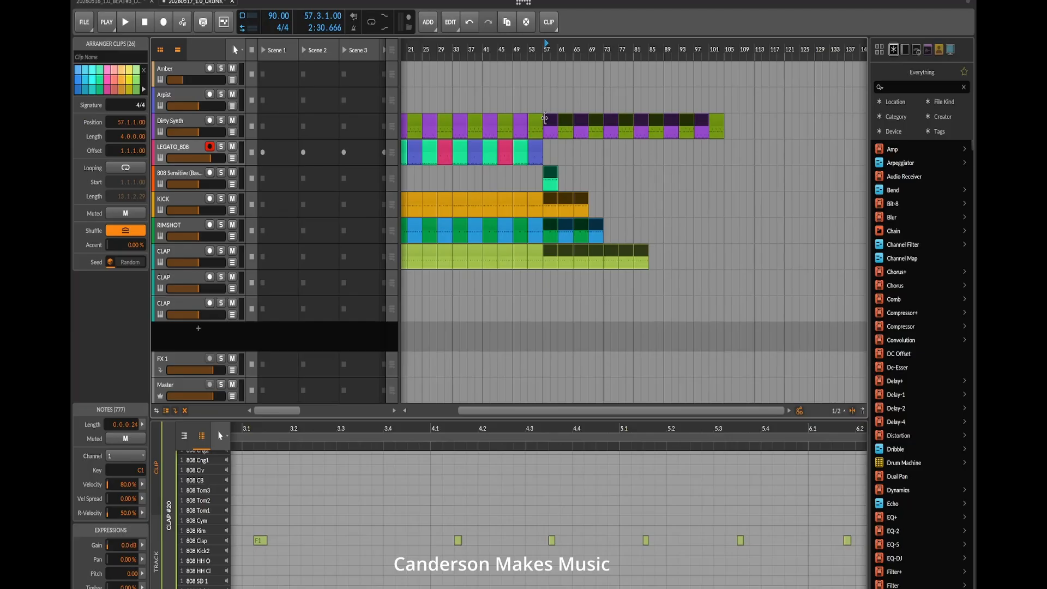
{"action": "key", "text": "Delete"}
{"action": "left_click_drag", "start_coordinate": [846, 117], "coordinate": [686, 118]}
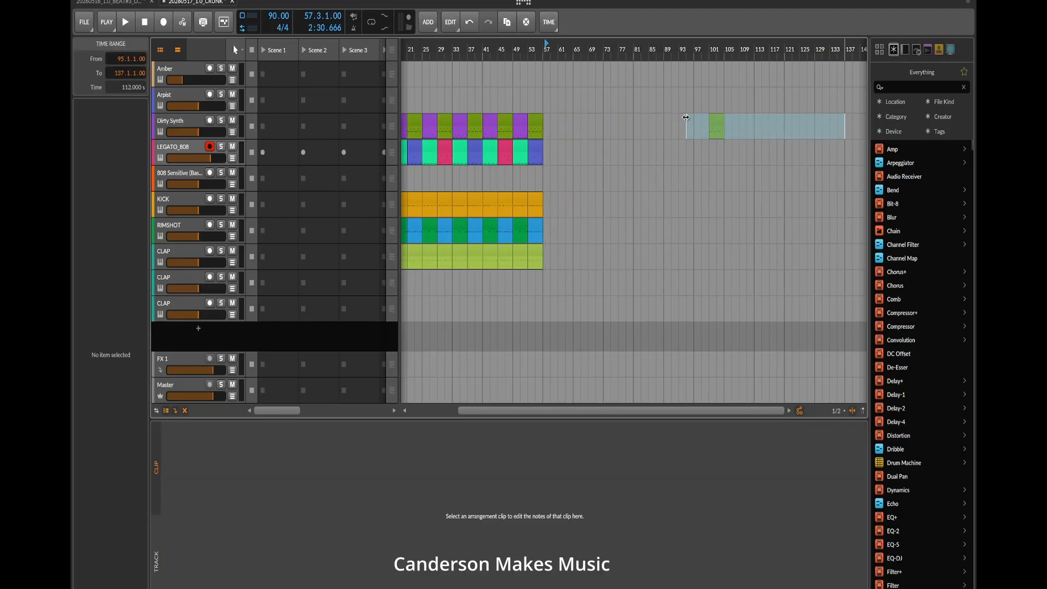
{"action": "double_click", "coordinate": [616, 412]}
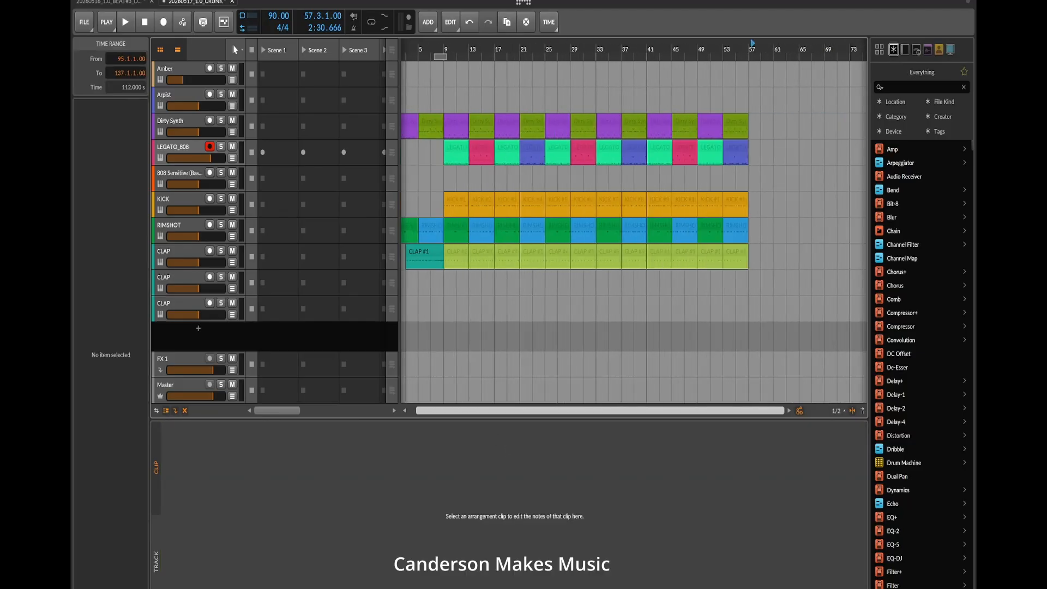
{"action": "left_click", "coordinate": [630, 359]}
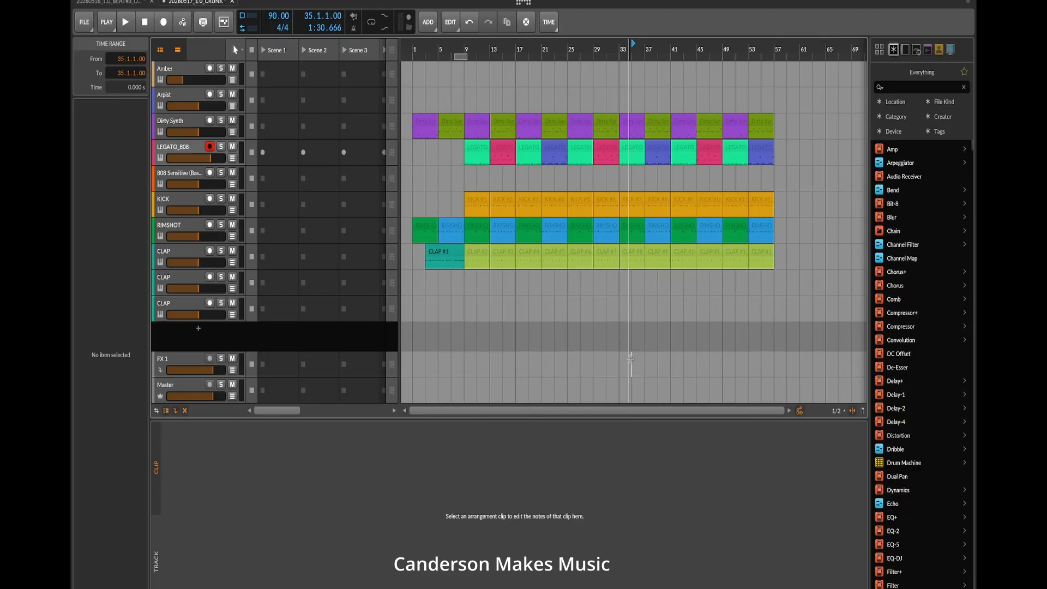
{"action": "key", "text": "ctrl+s"}
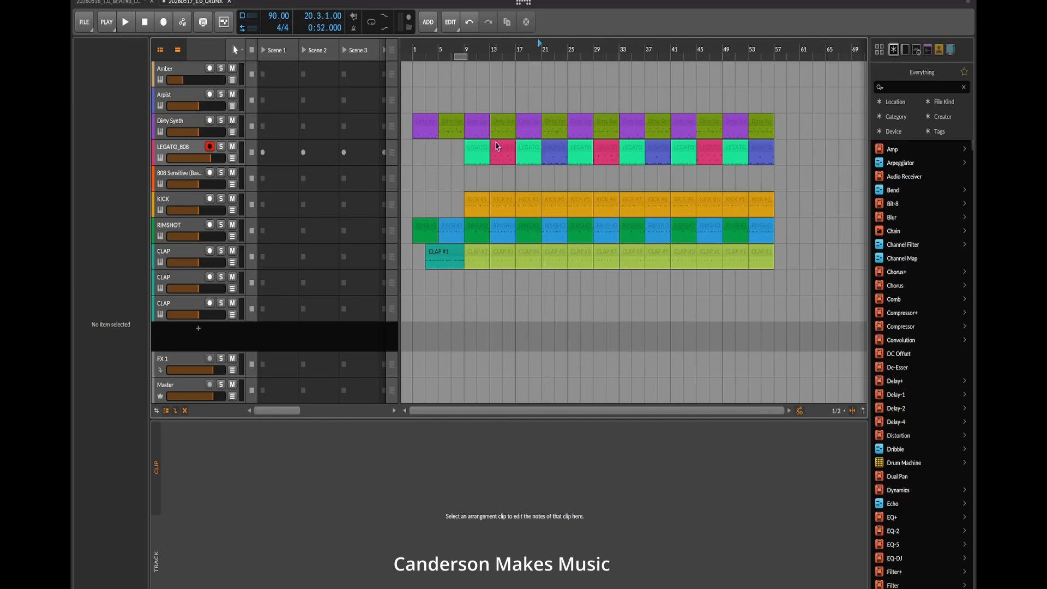
- Copy the green LEGATO_808 clip at bar 9 to bar 13 on the 808 Sensitive track and open it in the note editor
{"action": "left_click", "coordinate": [475, 152]}
{"action": "mouse_move", "coordinate": [476, 152]}
{"action": "left_mouse_down"}
{"action": "mouse_move", "coordinate": [482, 180]}
{"action": "mouse_move", "coordinate": [479, 157]}
{"action": "left_mouse_up"}
{"action": "left_click", "coordinate": [507, 23]}
{"action": "left_click", "coordinate": [506, 176]}
{"action": "double_click", "coordinate": [506, 177]}
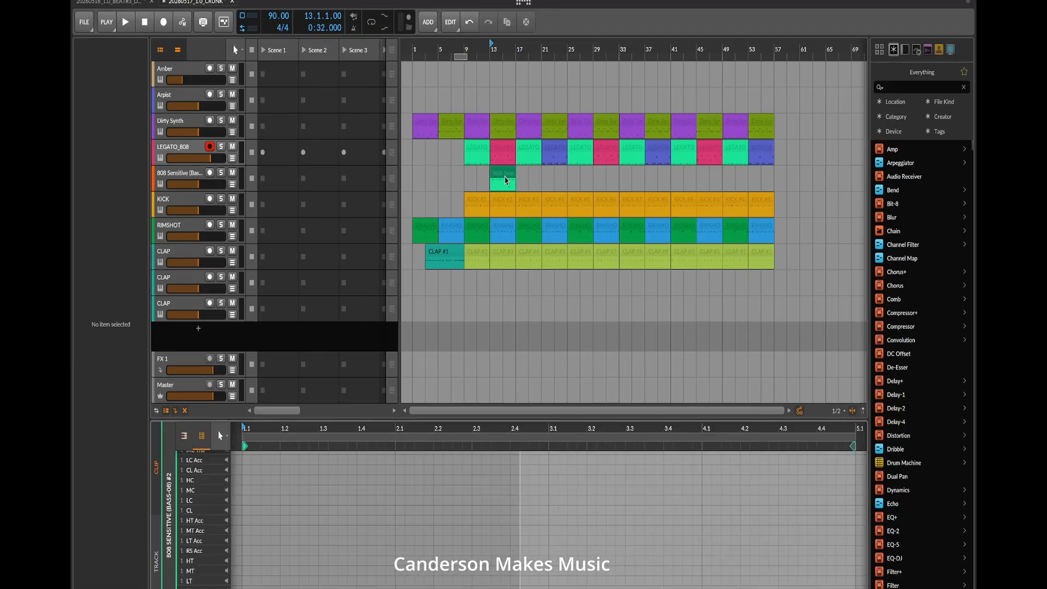
{"action": "scroll", "coordinate": [512, 522], "scroll_direction": "up", "scroll_amount": 1}
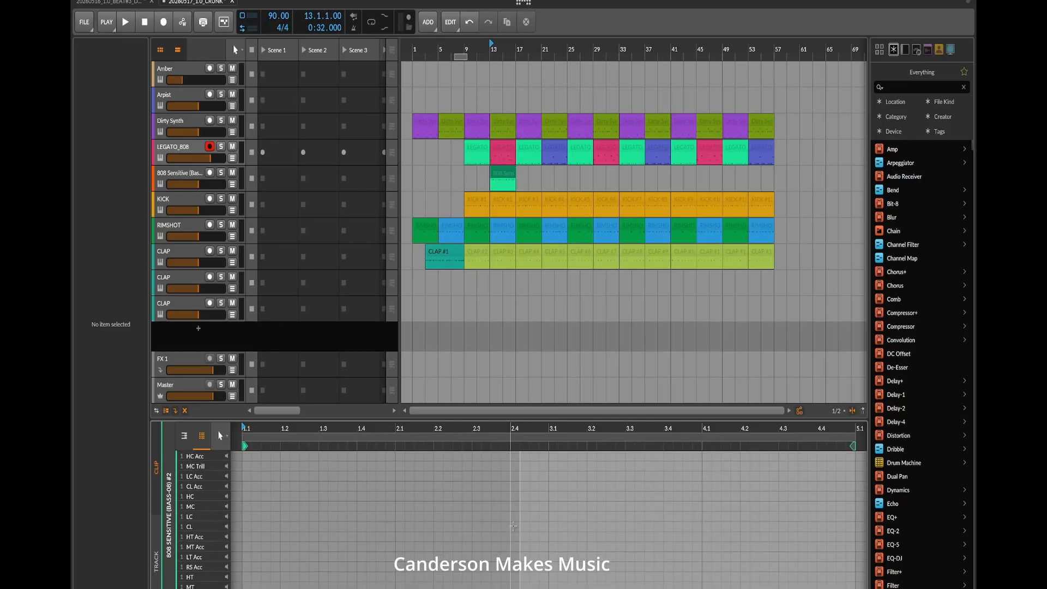
{"action": "scroll", "coordinate": [513, 525], "scroll_direction": "down", "scroll_amount": 3}
{"action": "left_click_drag", "start_coordinate": [503, 182], "coordinate": [479, 102]}
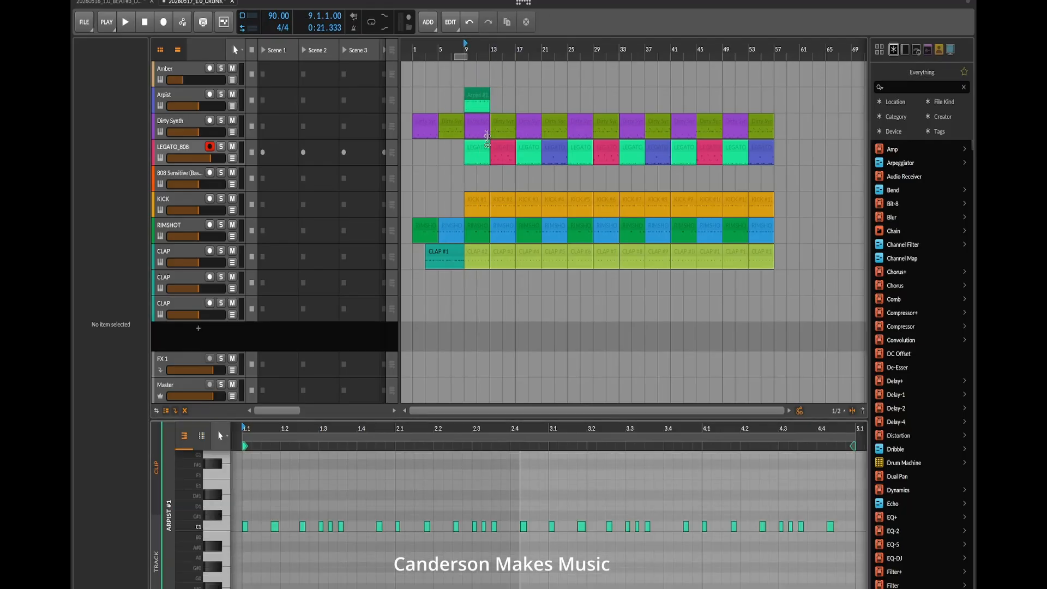
{"action": "left_click_drag", "start_coordinate": [510, 508], "coordinate": [842, 538]}
{"action": "left_click", "coordinate": [830, 527]}
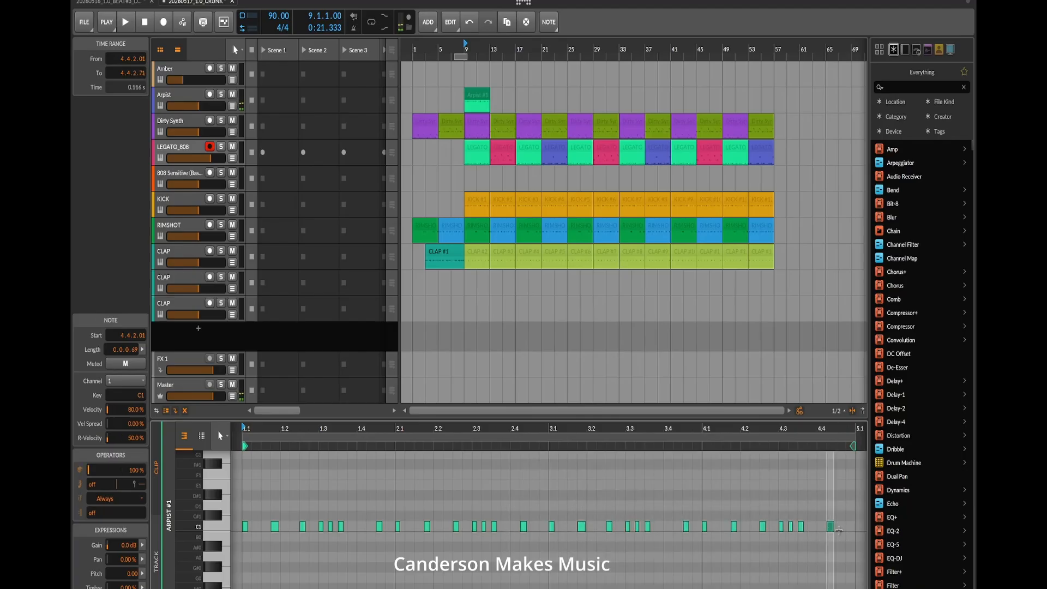
{"action": "key", "text": "ctrl+z"}
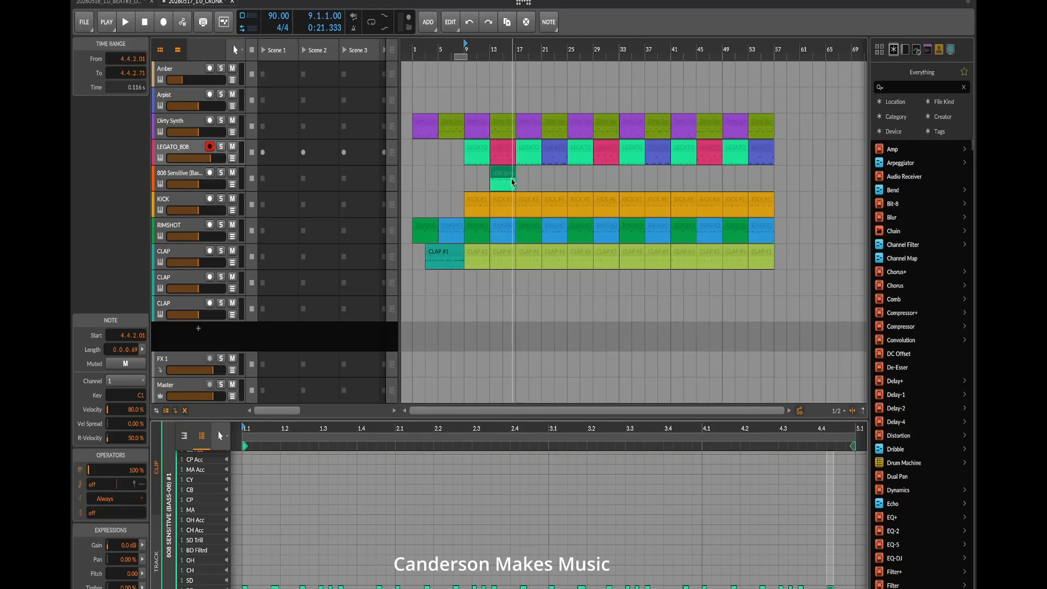
- Move the green 808 Sensitive clip to the Arpist track at bar 9 and lengthen its notes from 1.2.3 to the end
{"action": "left_click_drag", "start_coordinate": [513, 182], "coordinate": [476, 100]}
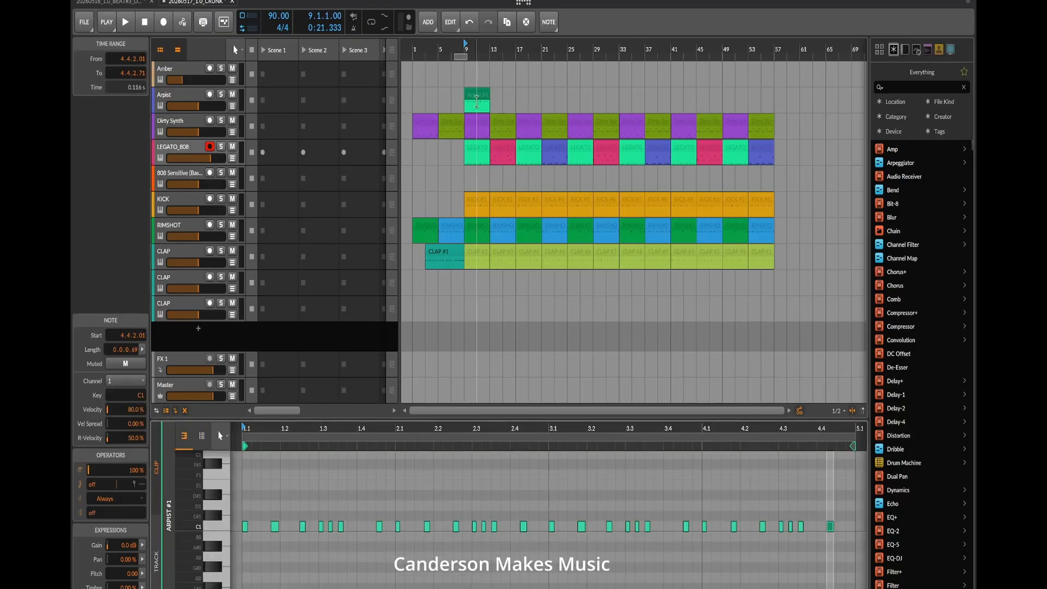
{"action": "left_click_drag", "start_coordinate": [852, 536], "coordinate": [259, 514]}
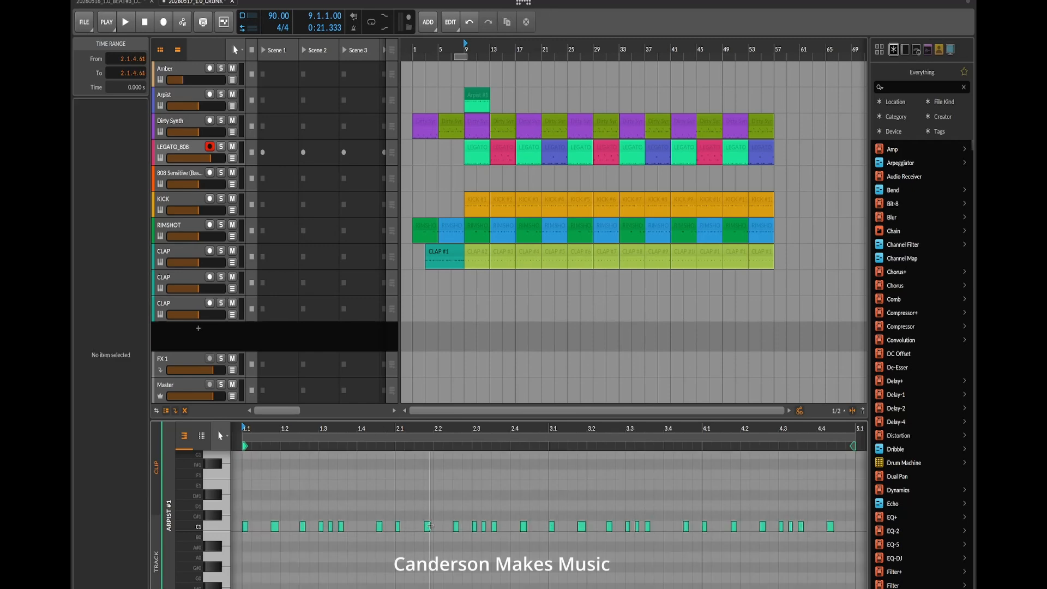
{"action": "left_click_drag", "start_coordinate": [844, 536], "coordinate": [300, 515]}
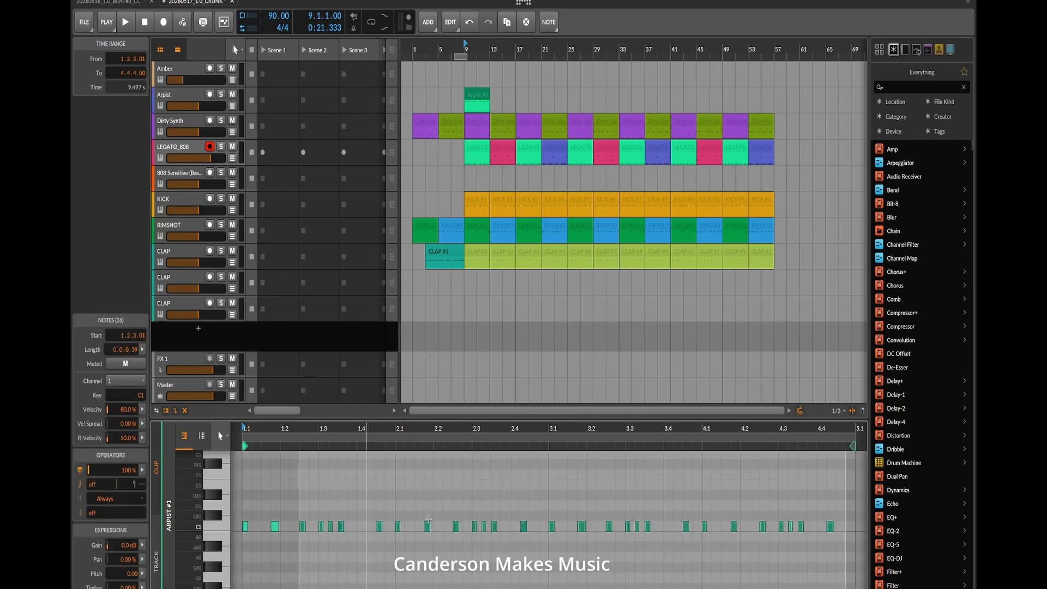
{"action": "left_click_drag", "start_coordinate": [584, 524], "coordinate": [595, 524]}
{"action": "left_click", "coordinate": [610, 494]}
- Transpose the Arpist clip at bar 9 up an octave
{"action": "left_click", "coordinate": [479, 102]}
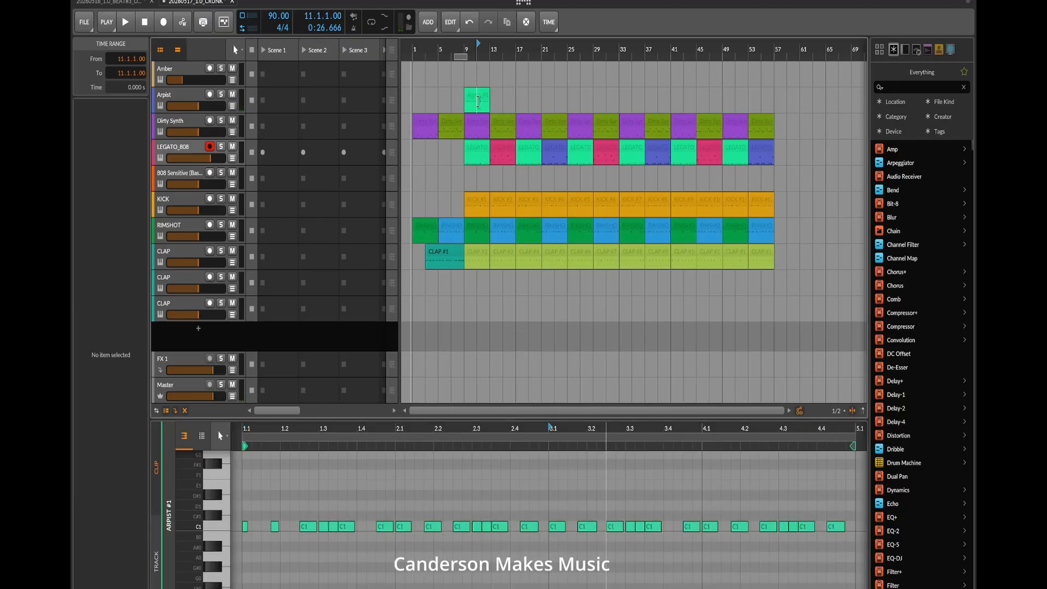
{"action": "right_click", "coordinate": [480, 101]}
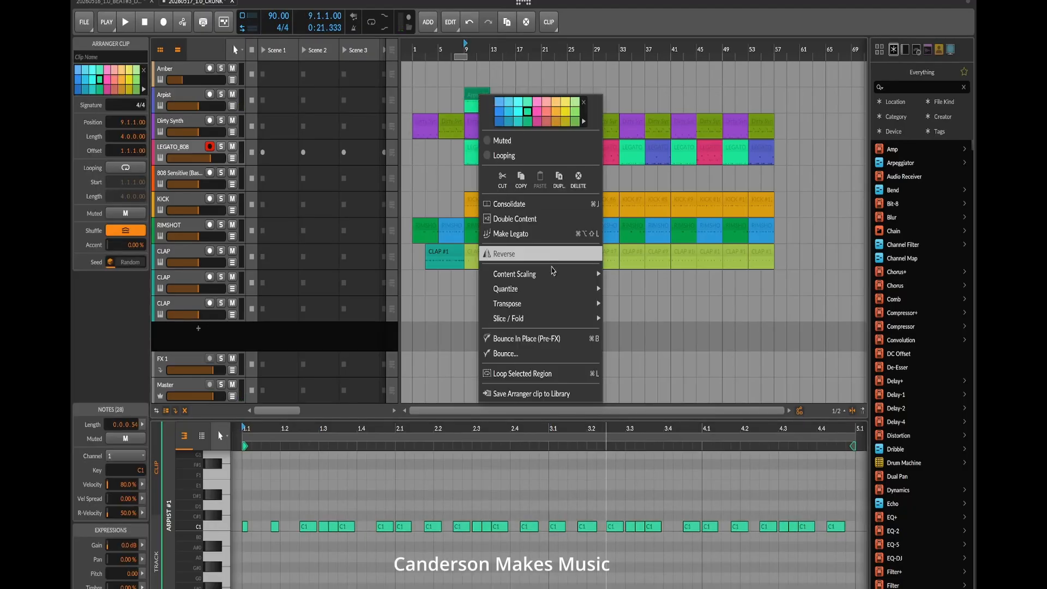
{"action": "mouse_move", "coordinate": [540, 303]}
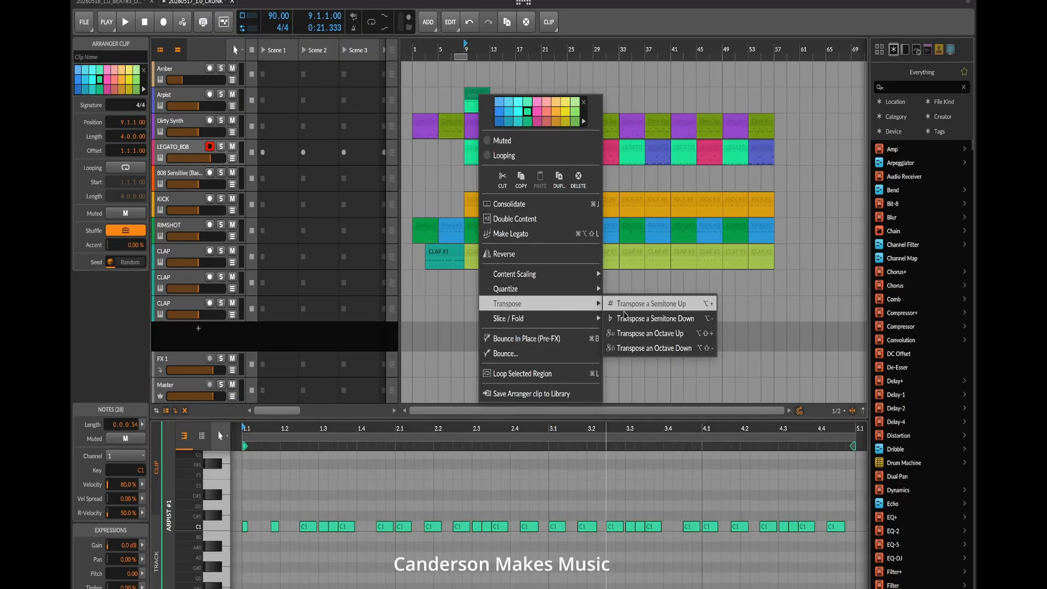
{"action": "left_click", "coordinate": [654, 334]}
- Play the section from bar 9 with the Arpist track soloed to check the transposed clip
{"action": "key", "text": "space"}
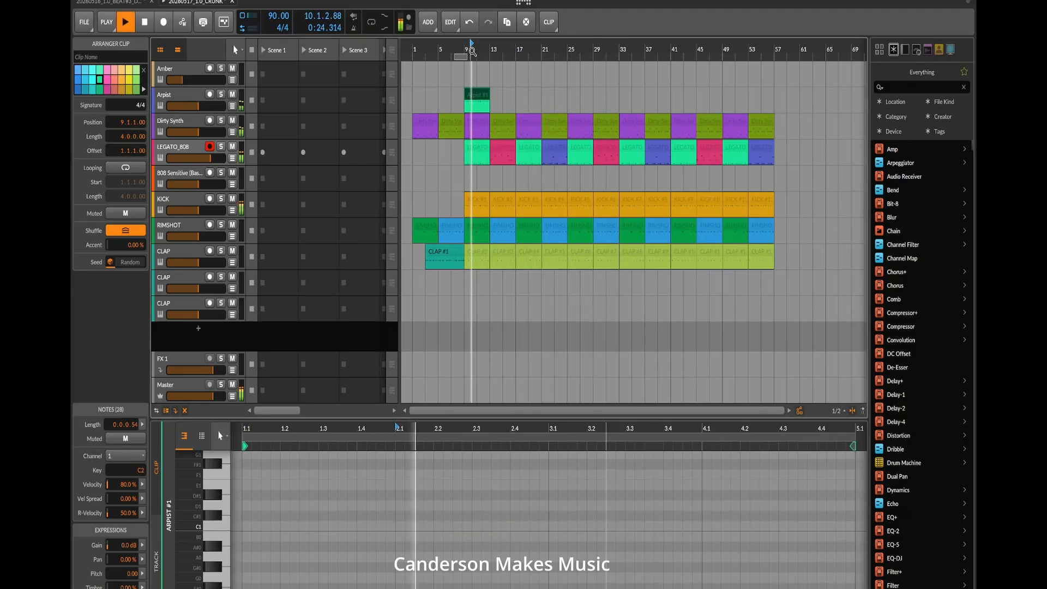
{"action": "left_click", "coordinate": [221, 95]}
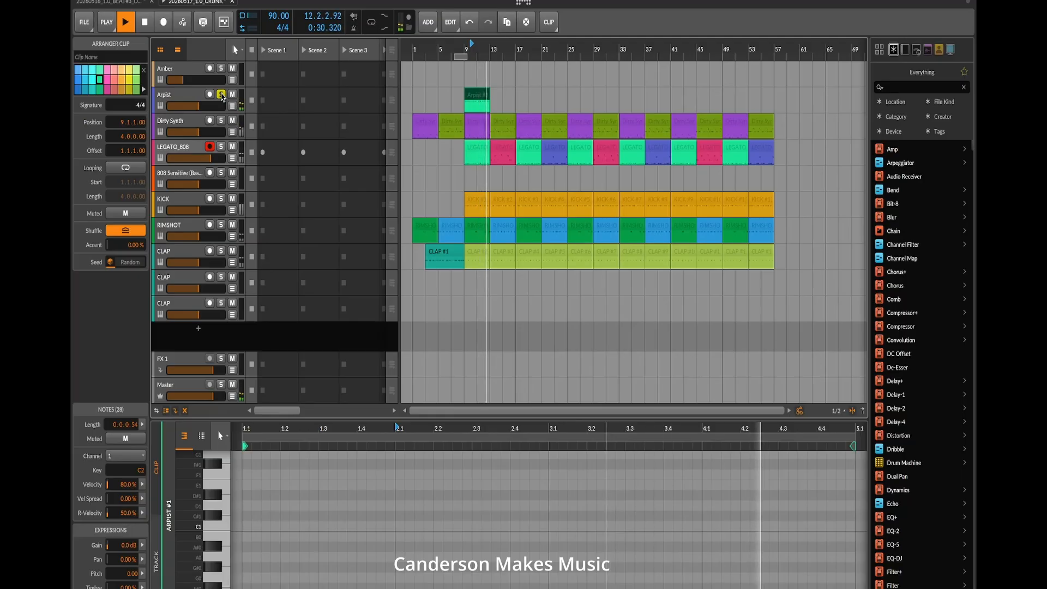
{"action": "key", "text": "space"}
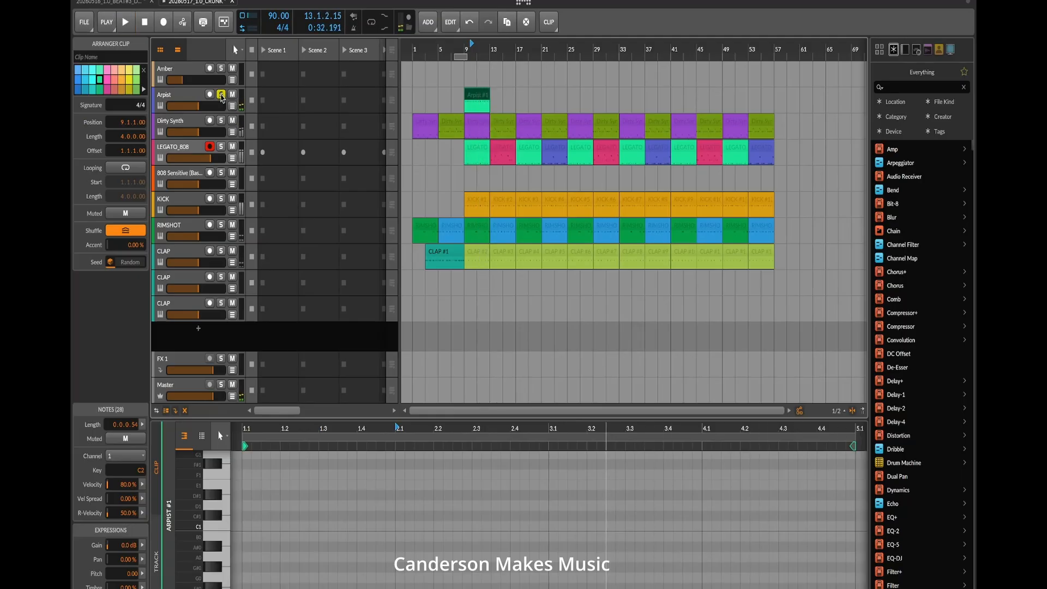
- Transpose the Arpist clip at bar 9 up another octave and play it back within the full mix
{"action": "right_click", "coordinate": [475, 99]}
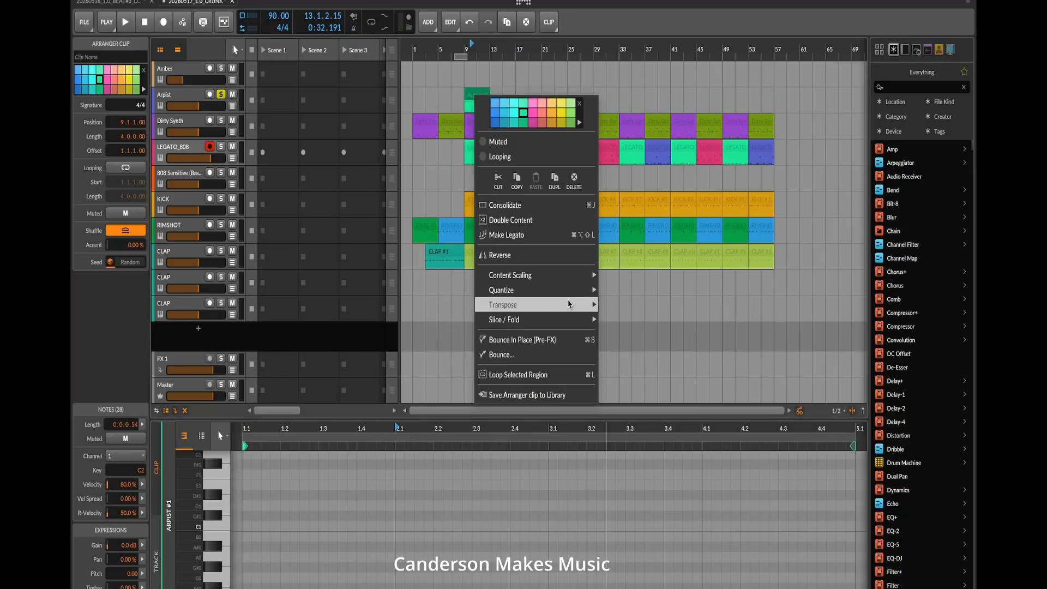
{"action": "mouse_move", "coordinate": [569, 304]}
{"action": "left_click", "coordinate": [644, 335]}
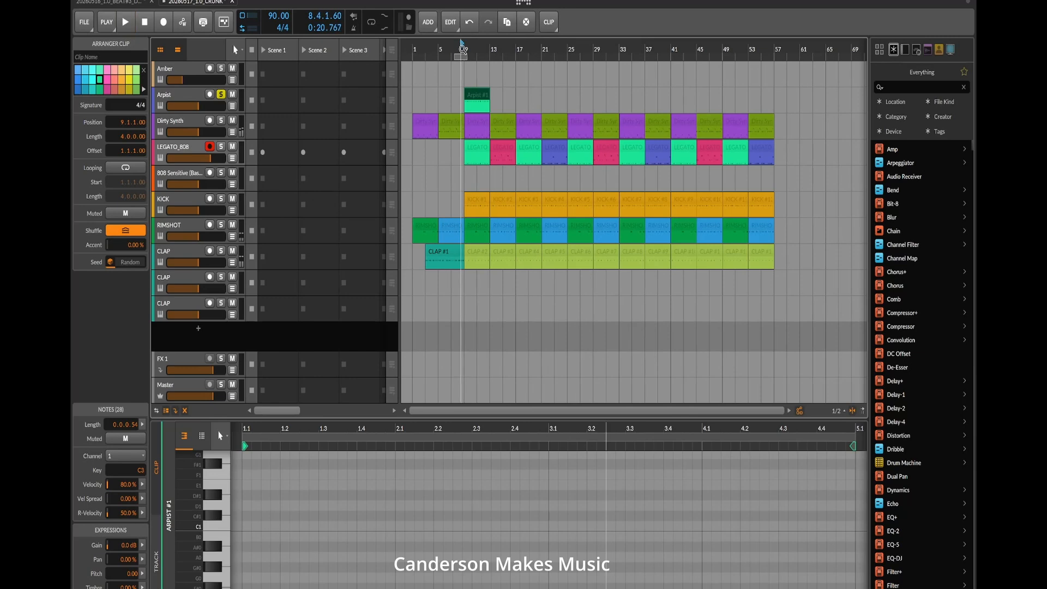
{"action": "double_click", "coordinate": [485, 49]}
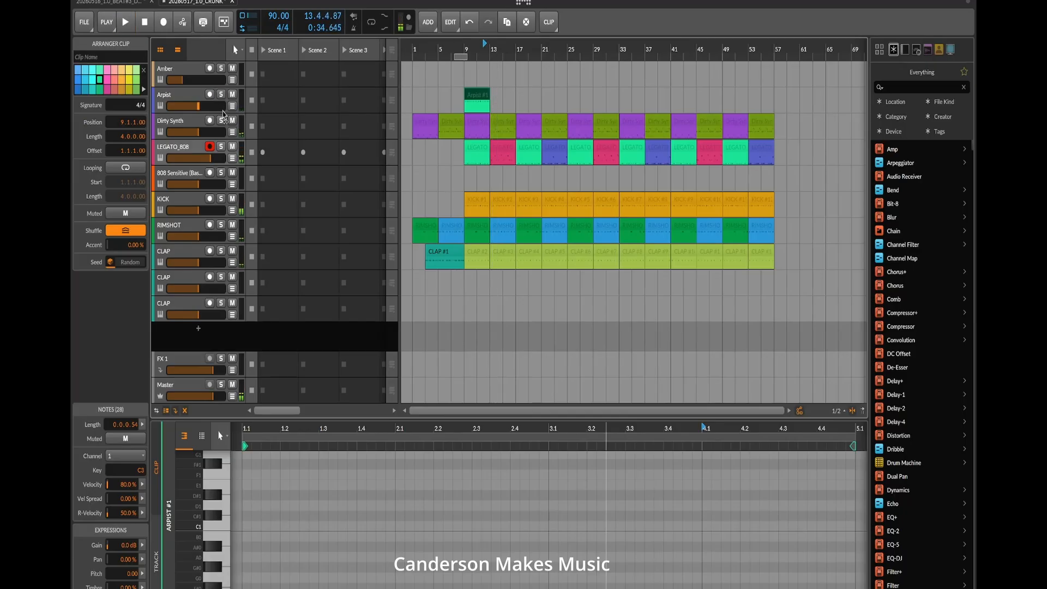
- Move the Arpist clip to the Amber track at bar 9 and audition it with Amber soloed
{"action": "left_click", "coordinate": [189, 71]}
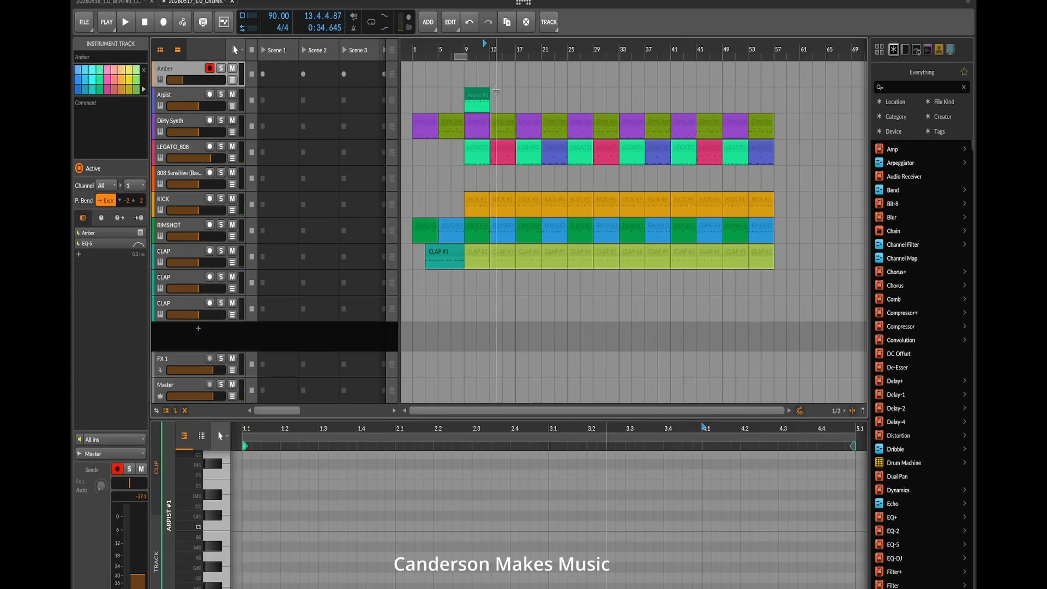
{"action": "left_click", "coordinate": [477, 99]}
{"action": "left_click_drag", "start_coordinate": [477, 100], "coordinate": [477, 74]}
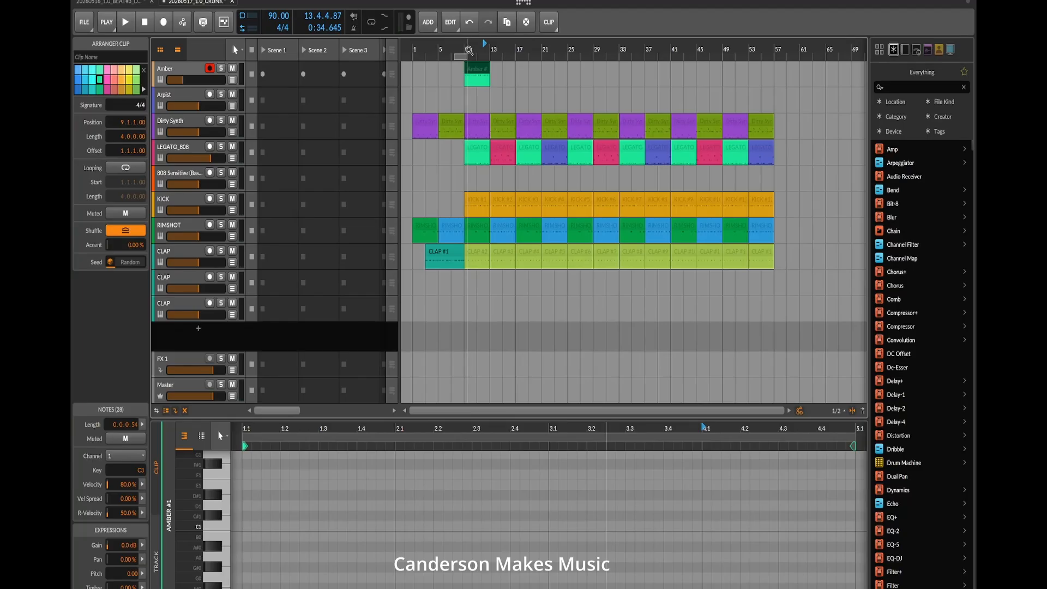
{"action": "left_click", "coordinate": [469, 51]}
{"action": "key", "text": "space"}
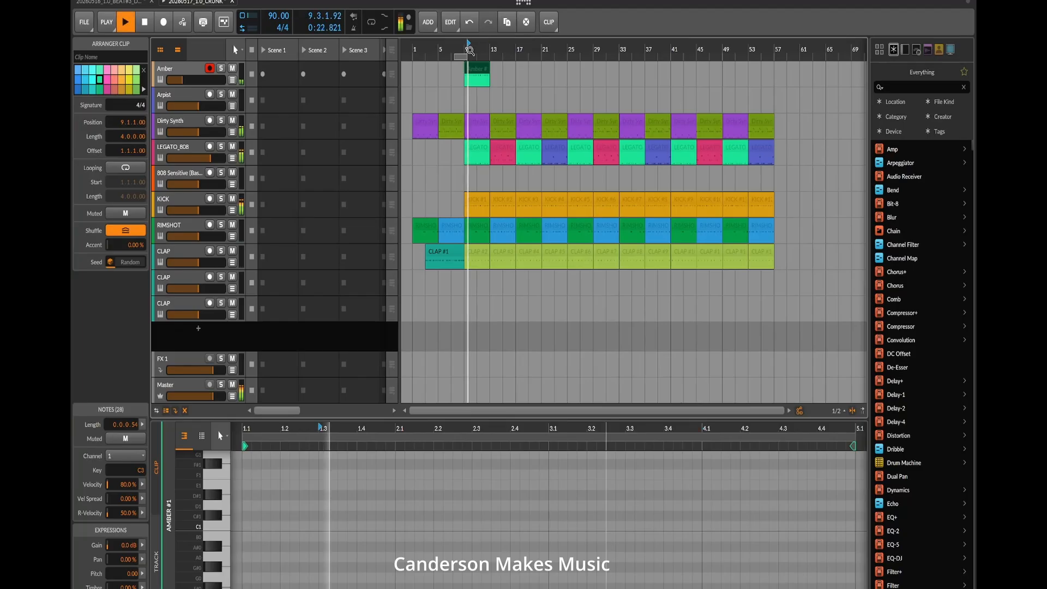
{"action": "left_click", "coordinate": [221, 70]}
{"action": "left_click_drag", "start_coordinate": [182, 80], "coordinate": [183, 80]}
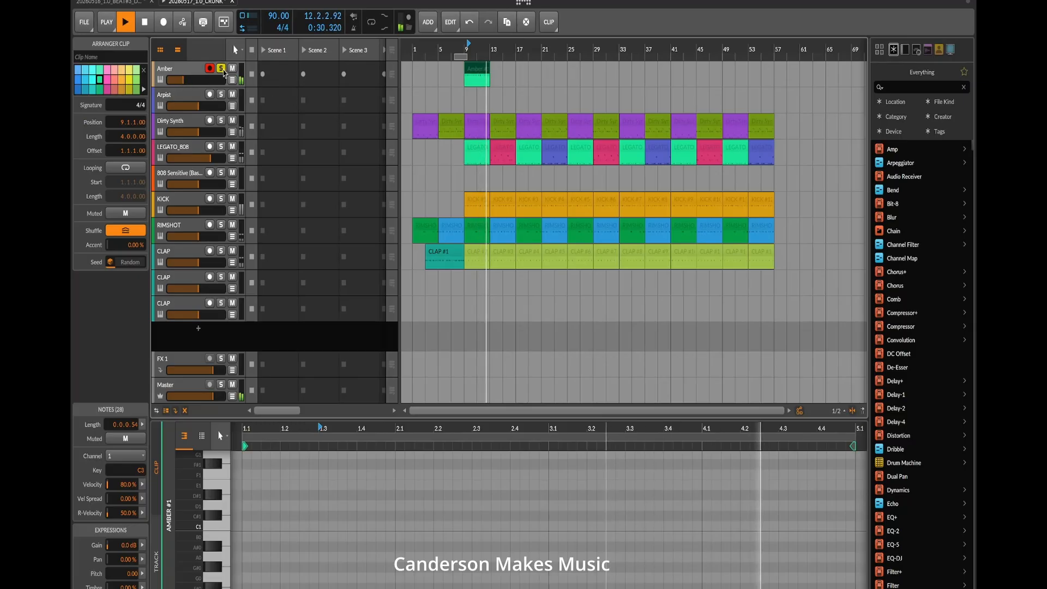
{"action": "key", "text": "space"}
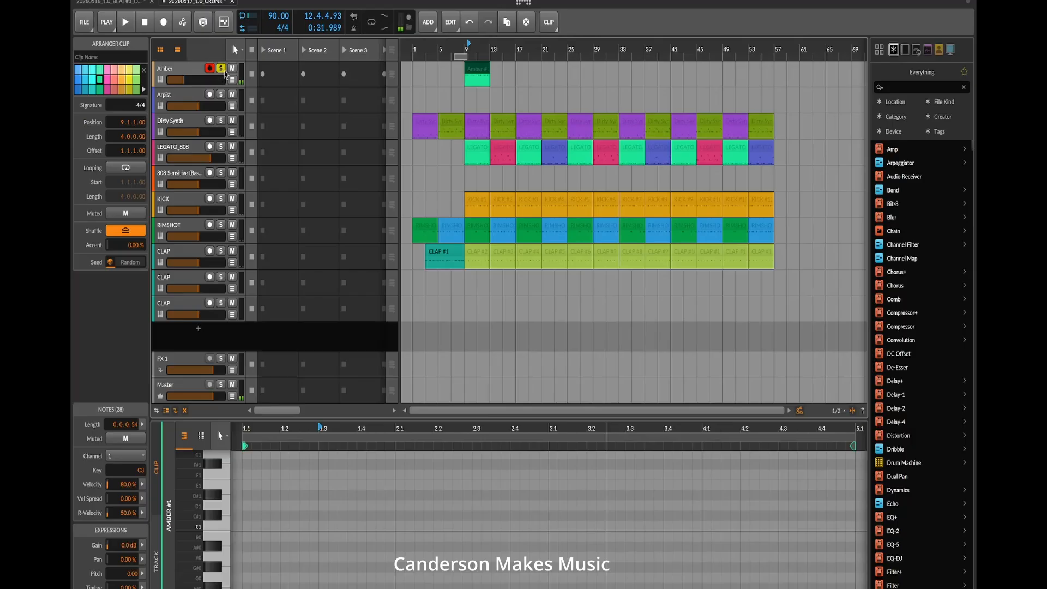
- Copy the olive Dirty Synth clip at bar 5 to the Amber track at bar 5, keeping the original
{"action": "left_click_drag", "start_coordinate": [448, 128], "coordinate": [575, 70]}
{"action": "left_click", "coordinate": [448, 70]}
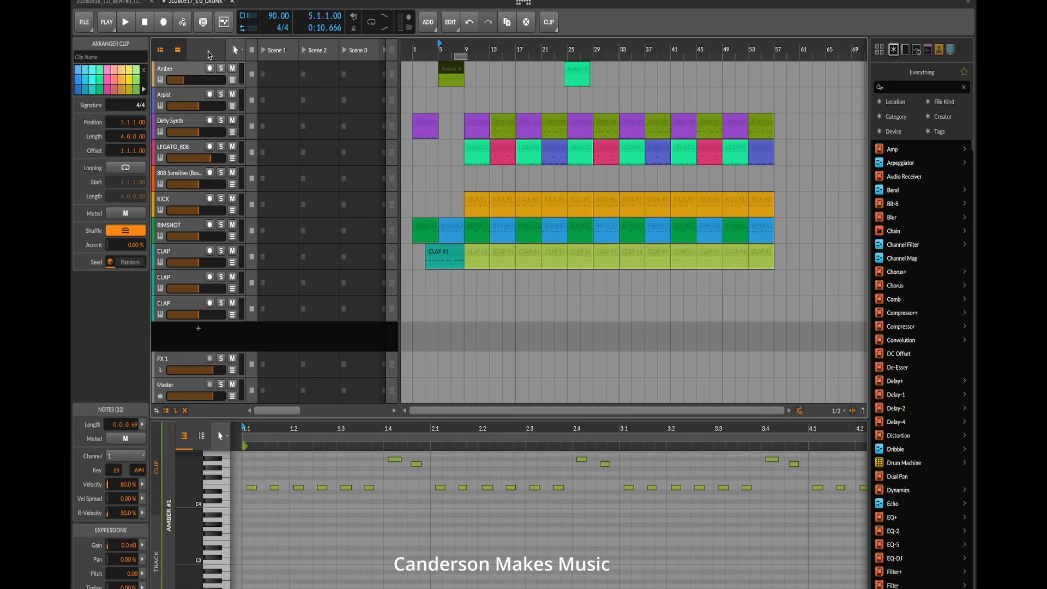
{"action": "left_click", "coordinate": [507, 23]}
{"action": "left_click_drag", "start_coordinate": [480, 69], "coordinate": [451, 85]}
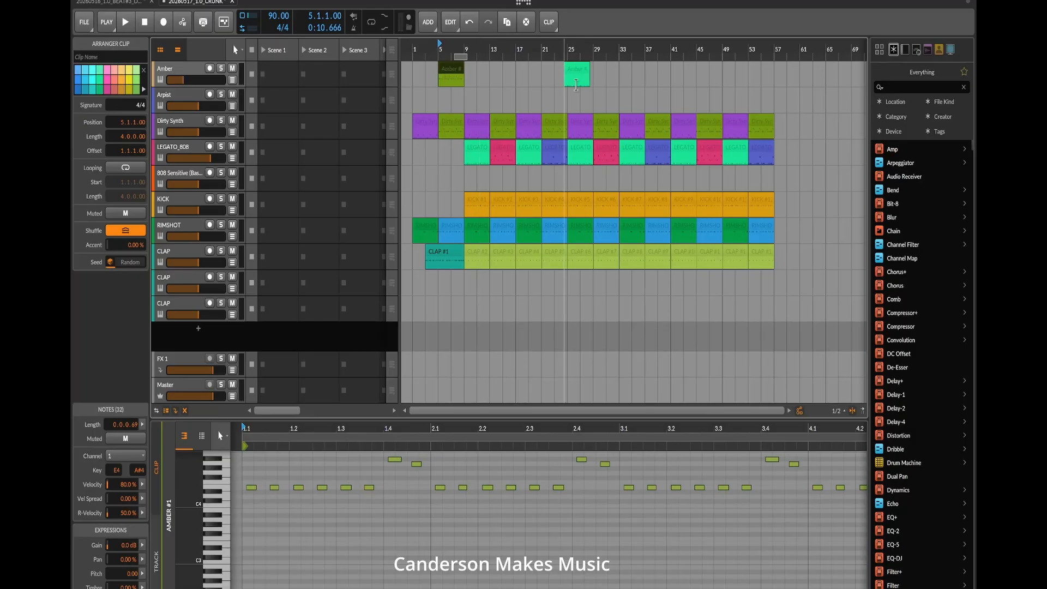
- Move the green Amber clip to the Arpist track at bar 9 and duplicate it until the clips reach bar 33
{"action": "left_click_drag", "start_coordinate": [576, 85], "coordinate": [477, 105]}
{"action": "left_click", "coordinate": [507, 22]}
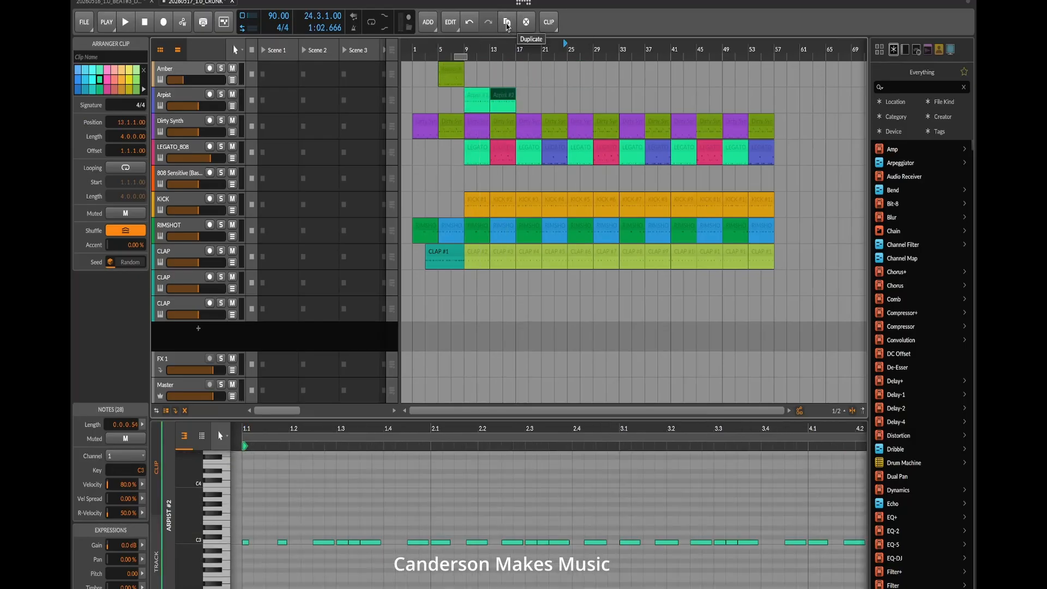
{"action": "left_click", "coordinate": [507, 21]}
{"action": "left_click", "coordinate": [507, 22]}
{"action": "left_click", "coordinate": [507, 22]}
{"action": "left_click", "coordinate": [507, 22]}
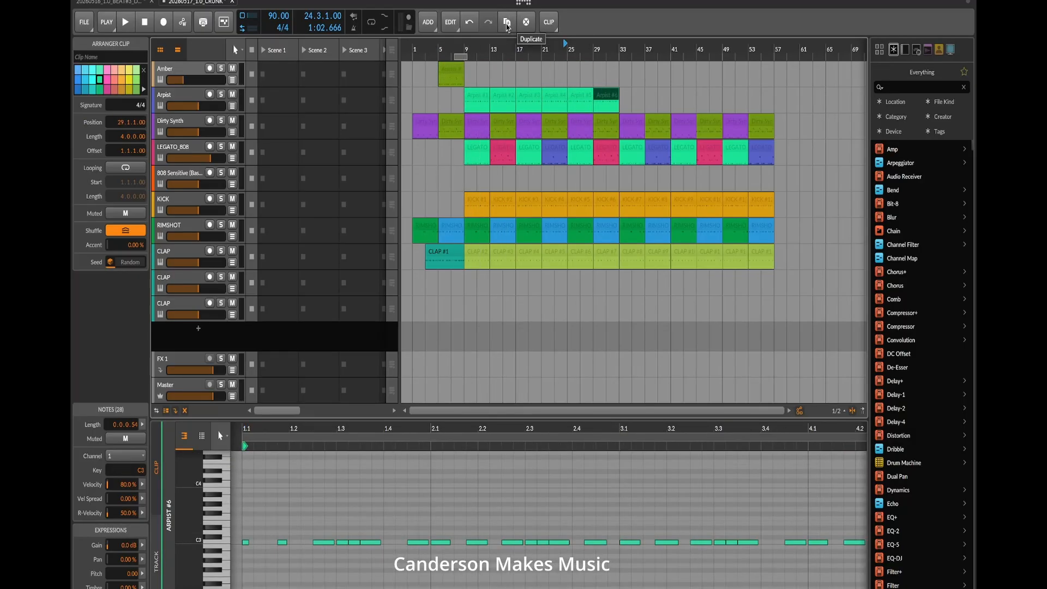
- Play the arrangement from around bar 7 and lower the Amber and Arpist track volumes
{"action": "left_click", "coordinate": [447, 54]}
{"action": "key", "text": "space"}
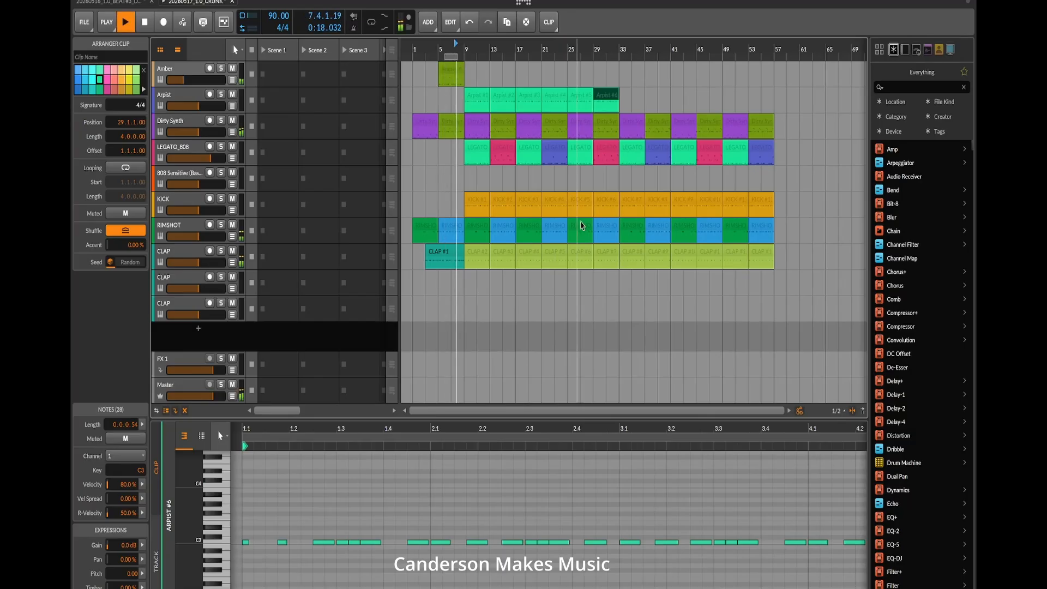
{"action": "left_click_drag", "start_coordinate": [184, 80], "coordinate": [185, 80]}
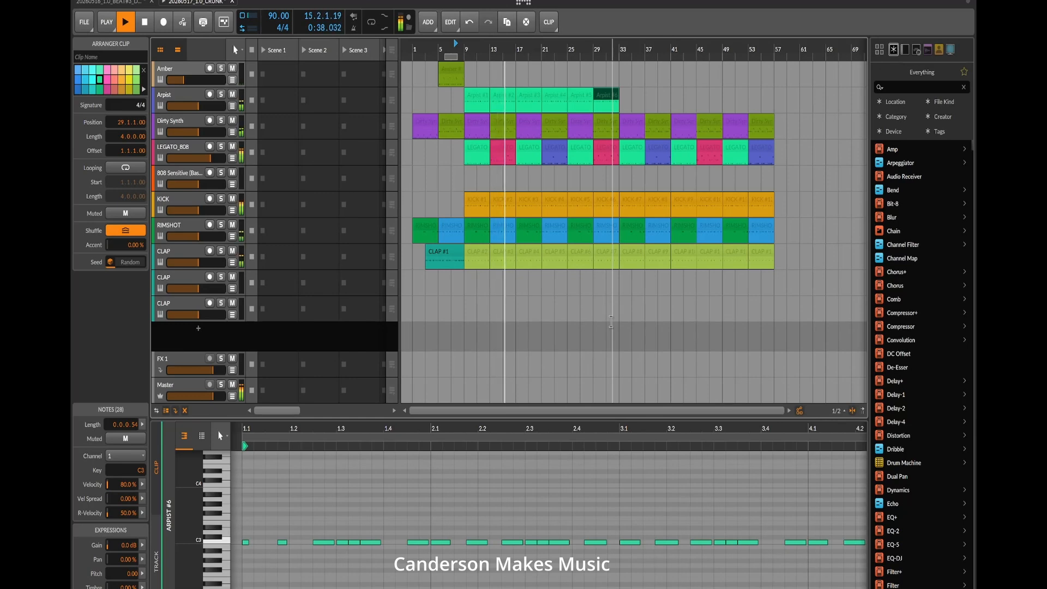
{"action": "key", "text": "space"}
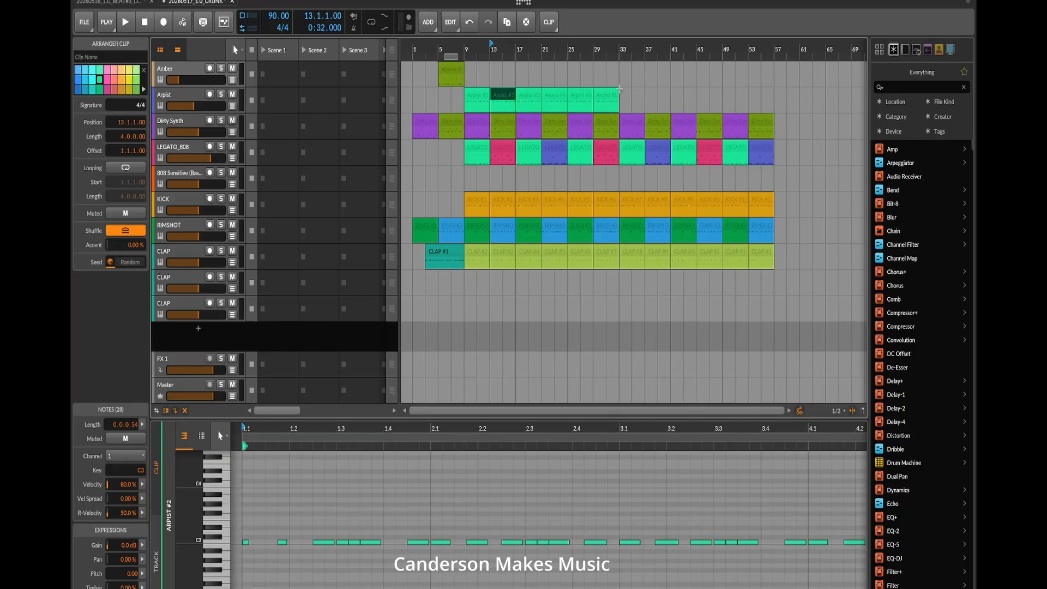
- Duplicate the Arpist clip at bar 29 repeatedly until the clips fill the track to bar 57
{"action": "left_click", "coordinate": [611, 95]}
{"action": "left_click", "coordinate": [508, 26]}
{"action": "left_click", "coordinate": [507, 27]}
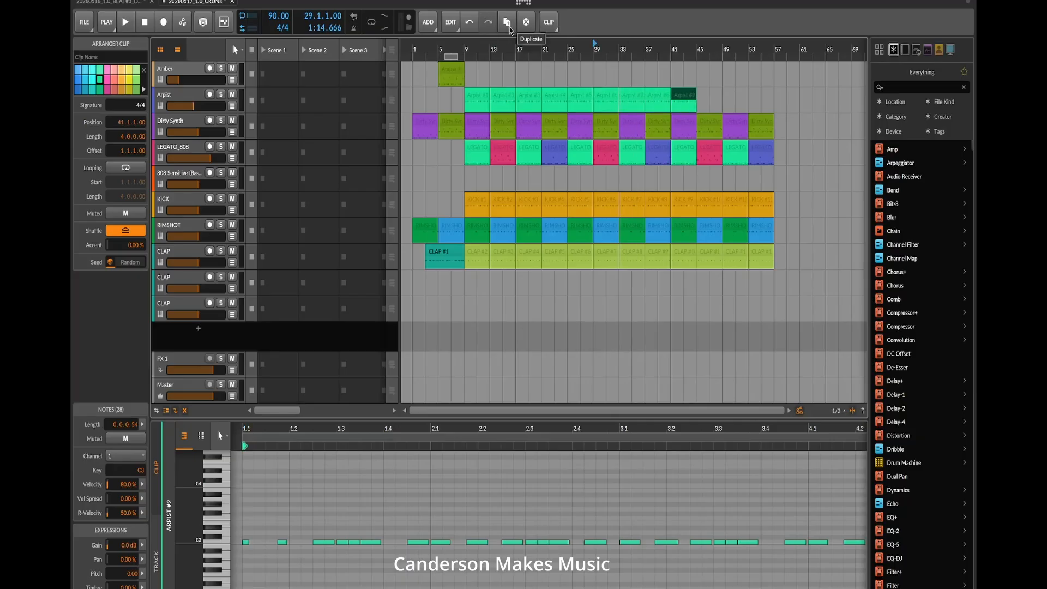
{"action": "left_click", "coordinate": [508, 26]}
{"action": "left_click", "coordinate": [507, 26]}
{"action": "left_click", "coordinate": [507, 26]}
{"action": "left_click", "coordinate": [508, 26]}
- Duplicate the Arpist track with its clips and transpose the upper track's clip at bar 9 up an octave
{"action": "left_click", "coordinate": [180, 96]}
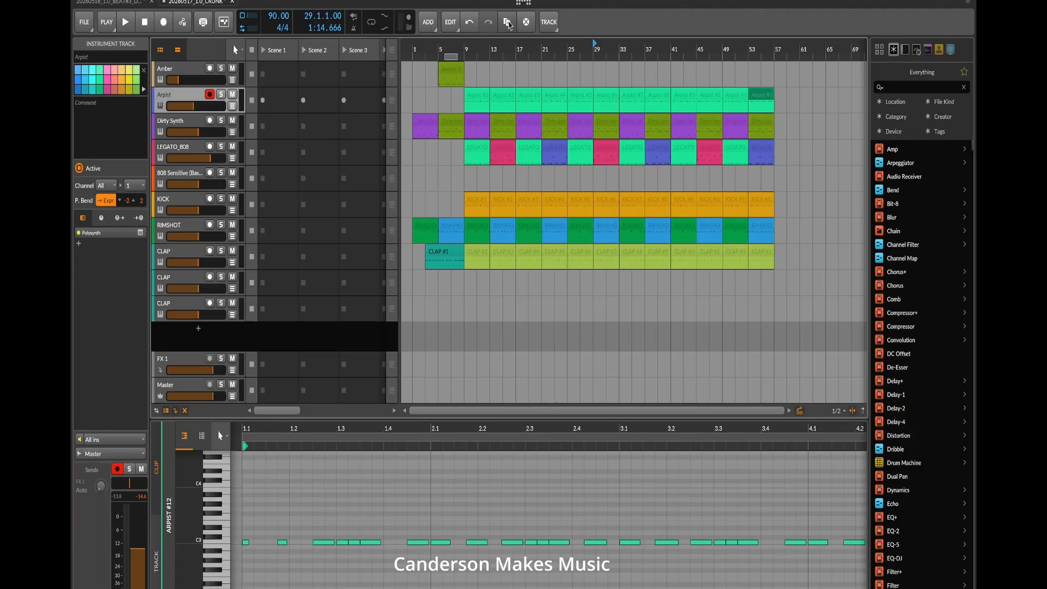
{"action": "key", "text": "ctrl+d"}
{"action": "left_click", "coordinate": [478, 97]}
{"action": "right_click", "coordinate": [483, 97]}
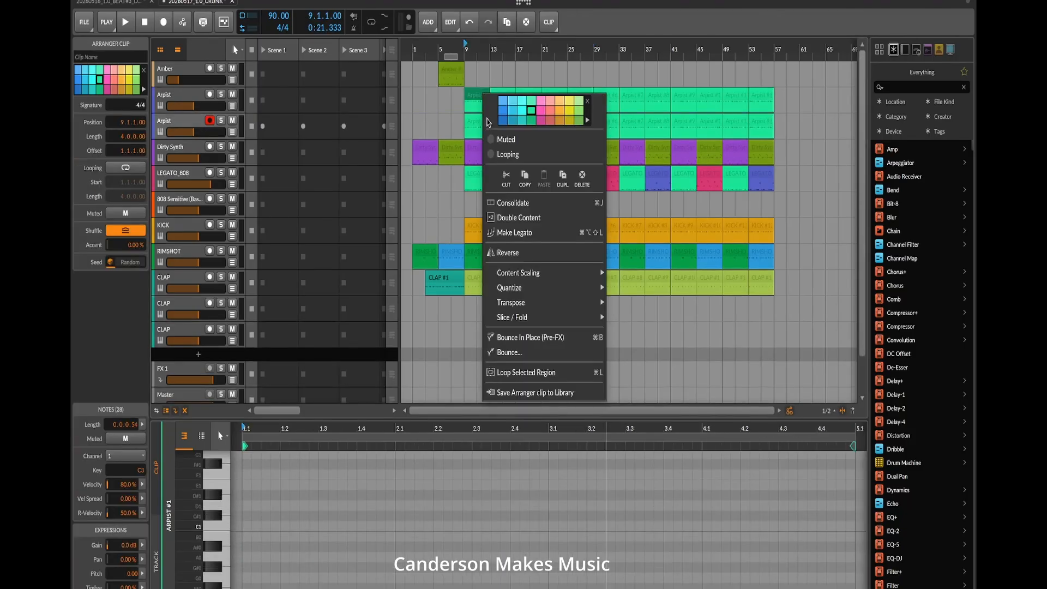
{"action": "mouse_move", "coordinate": [609, 307]}
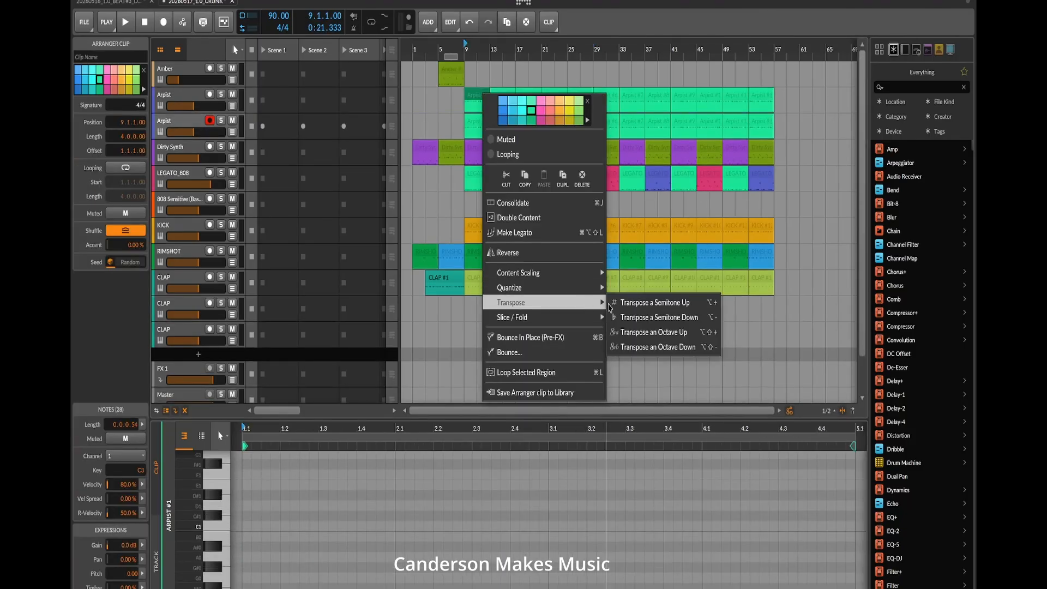
{"action": "left_click", "coordinate": [654, 332]}
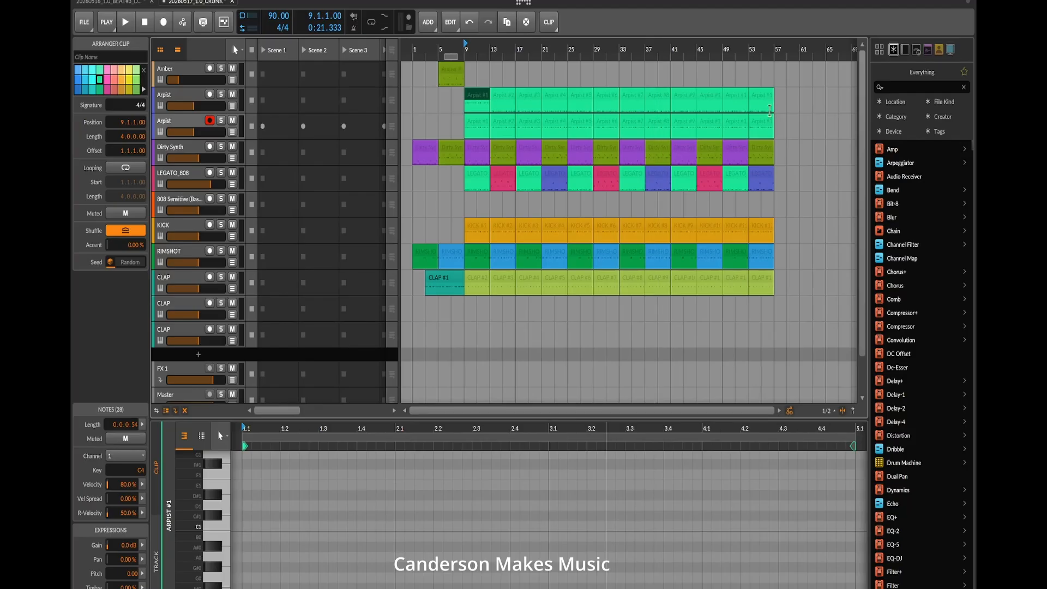
- Delete the upper Arpist track's clips from bar 13 onward and audition its remaining clip soloed
{"action": "left_click_drag", "start_coordinate": [800, 99], "coordinate": [497, 101]}
{"action": "key", "text": "Delete"}
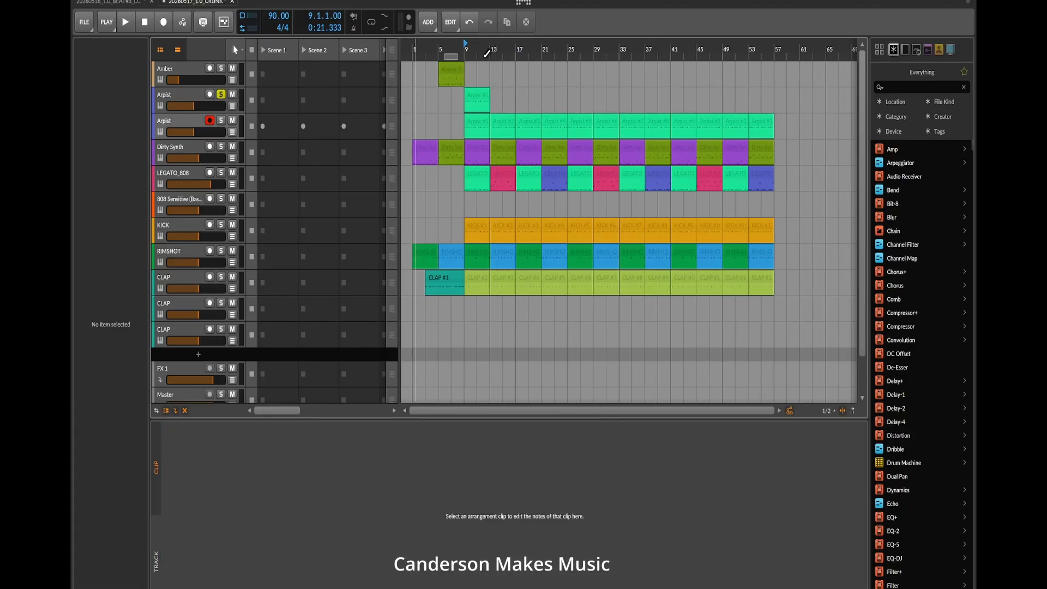
{"action": "left_click", "coordinate": [477, 49]}
{"action": "key", "text": "space"}
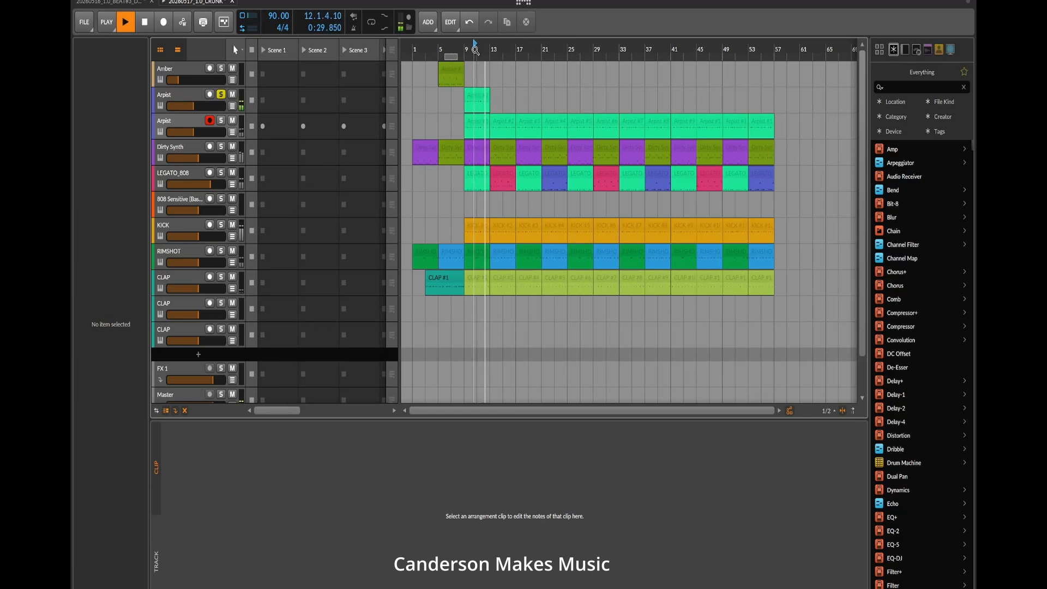
{"action": "left_click", "coordinate": [220, 94]}
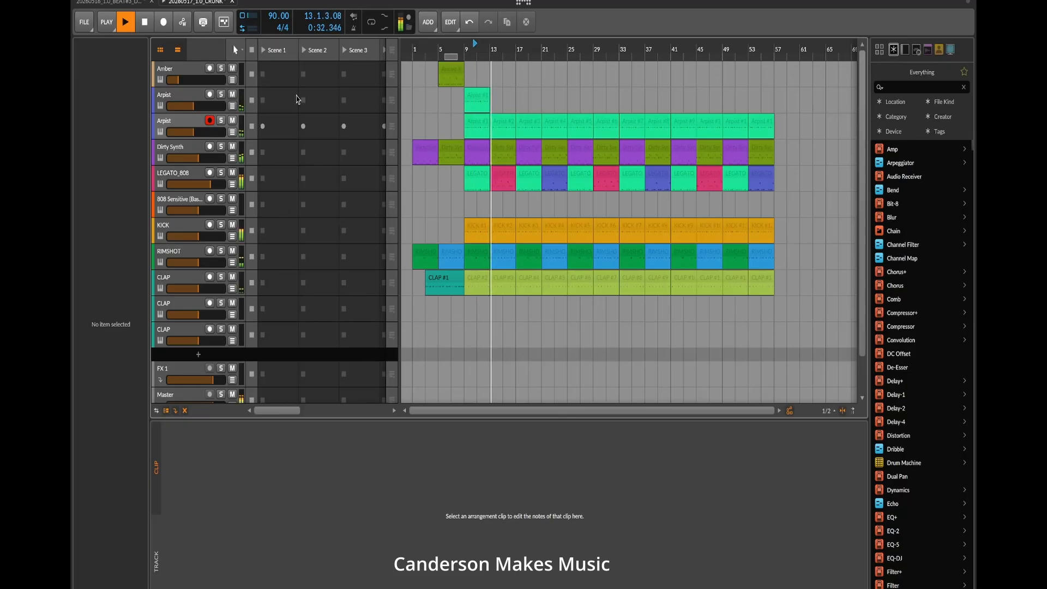
- Delete the lower Arpist track's clip at bar 13 and move the upper track's clip from bar 9 to bar 13
{"action": "left_click", "coordinate": [496, 117]}
{"action": "key", "text": "Delete"}
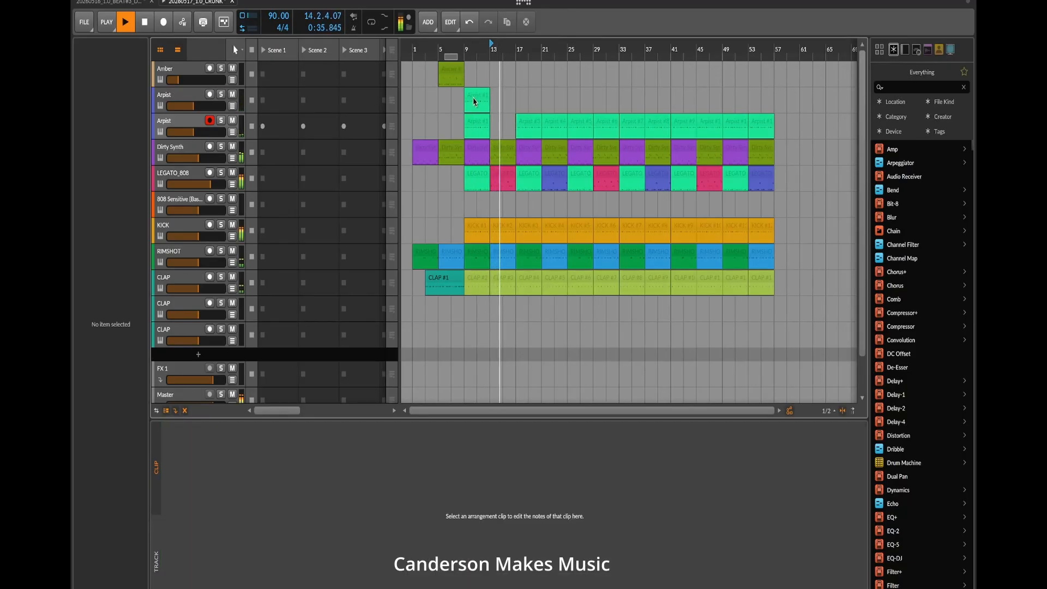
{"action": "left_click_drag", "start_coordinate": [476, 97], "coordinate": [503, 96]}
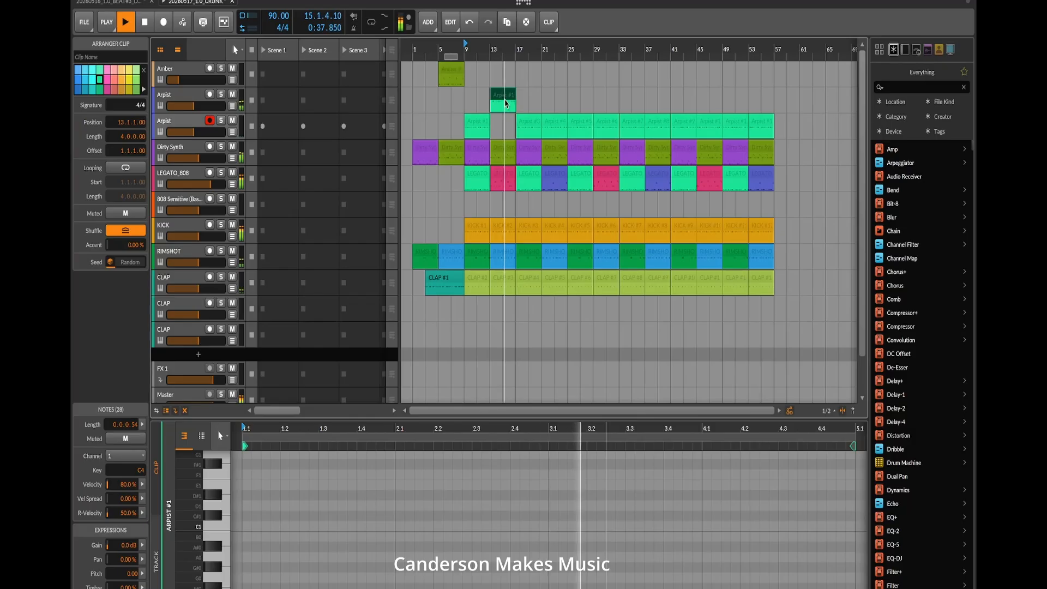
- Recolor the upper Arpist track's clip at bar 13 light green and stop playback
{"action": "right_click", "coordinate": [504, 96]}
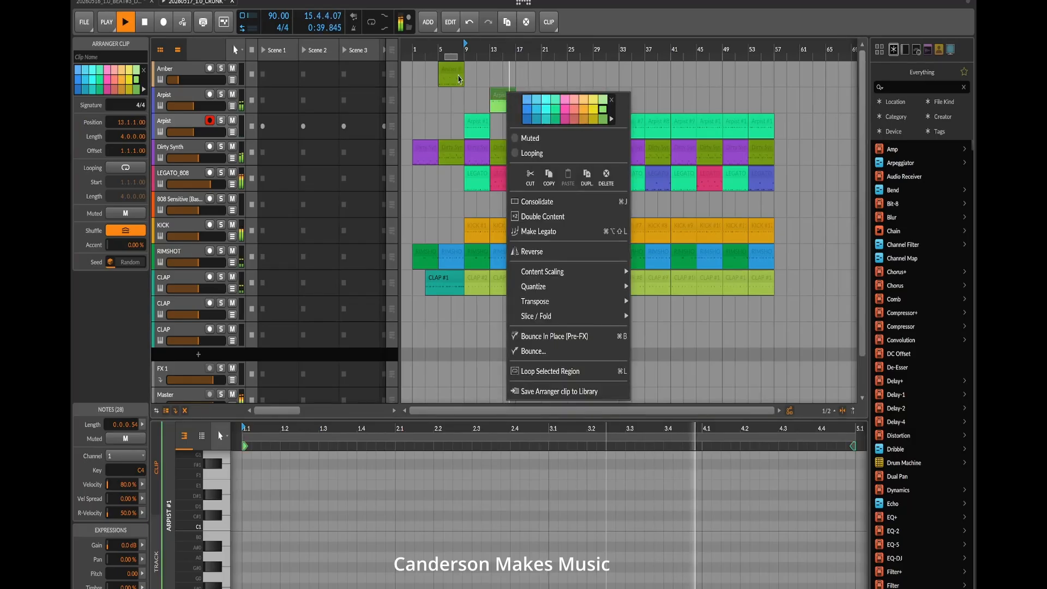
{"action": "left_click", "coordinate": [603, 121]}
{"action": "key", "text": "space"}
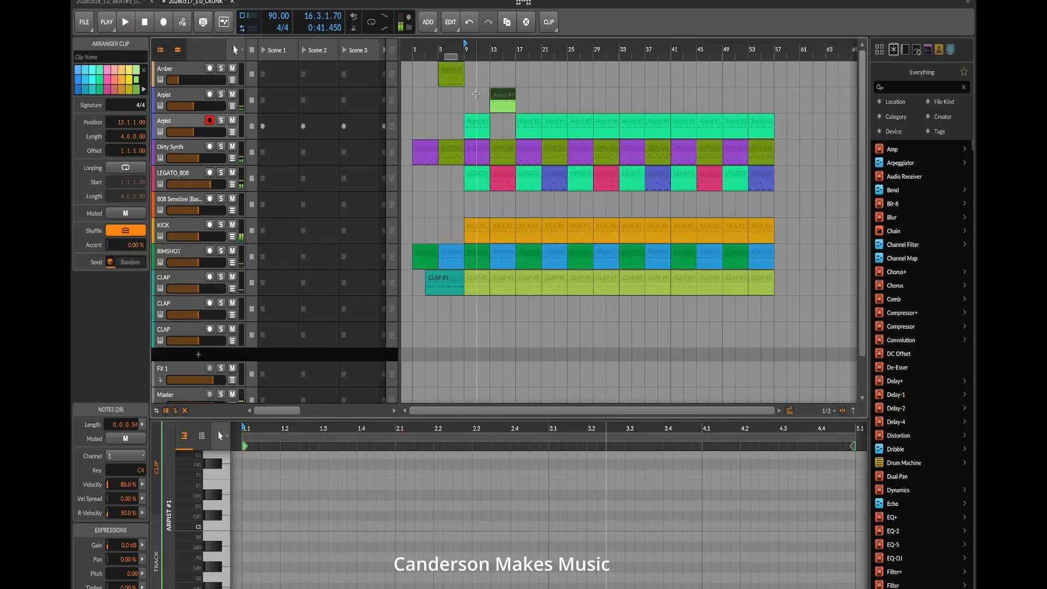
- Delete all clips from bar 17 onward on the lower Arpist track
{"action": "left_click_drag", "start_coordinate": [805, 131], "coordinate": [525, 109]}
{"action": "key", "text": "Delete"}
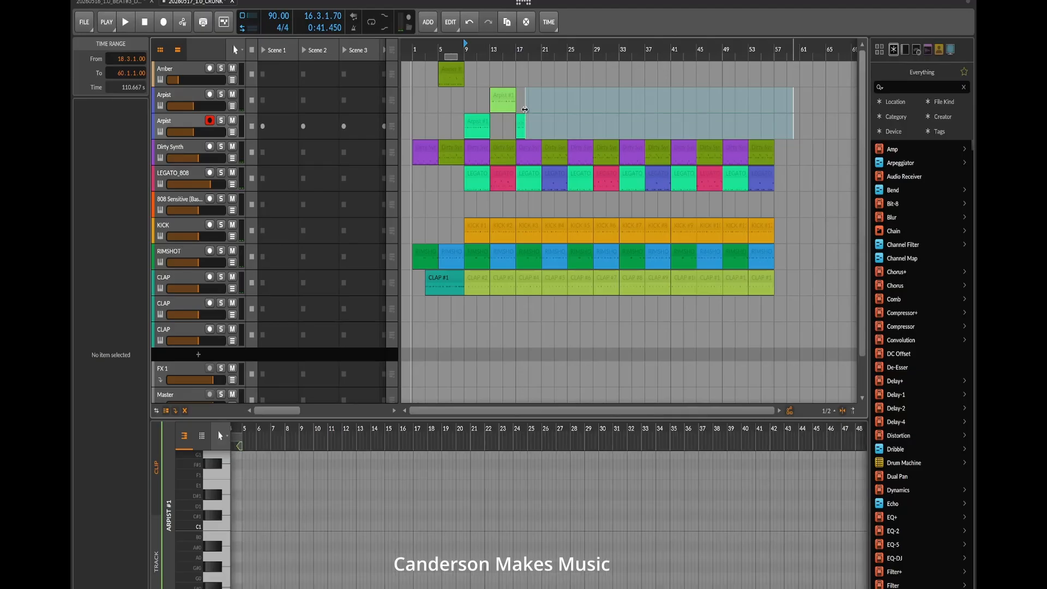
{"action": "left_click", "coordinate": [519, 119]}
{"action": "key", "text": "Delete"}
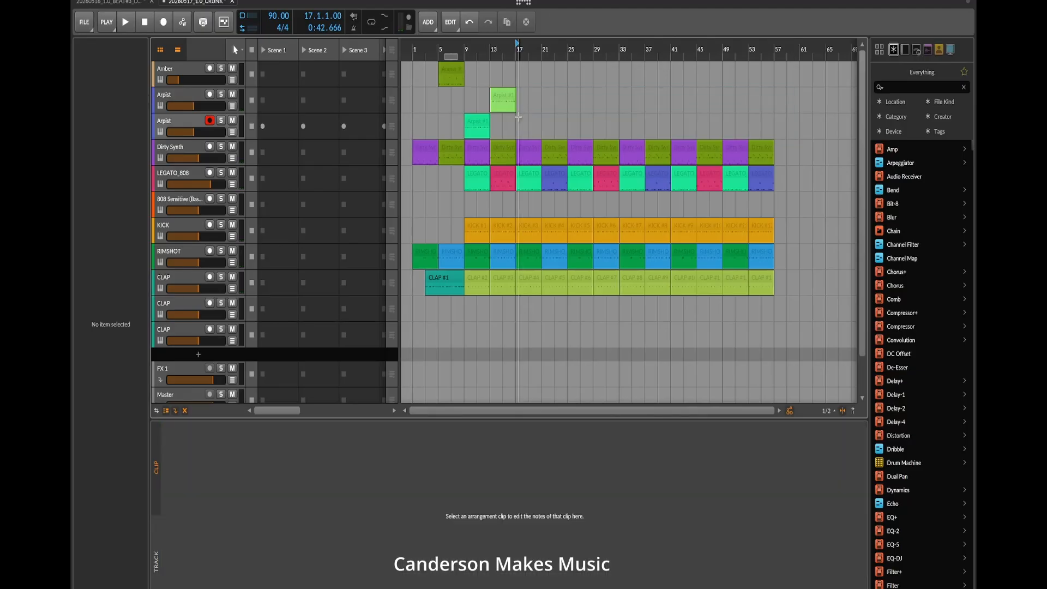
- Move the light green Arpist clip to bar 17 and repeat both Arpist clips at bars 25 and 33, and at bars 41 and 49
{"action": "left_click_drag", "start_coordinate": [507, 101], "coordinate": [429, 119]}
{"action": "left_click", "coordinate": [507, 26]}
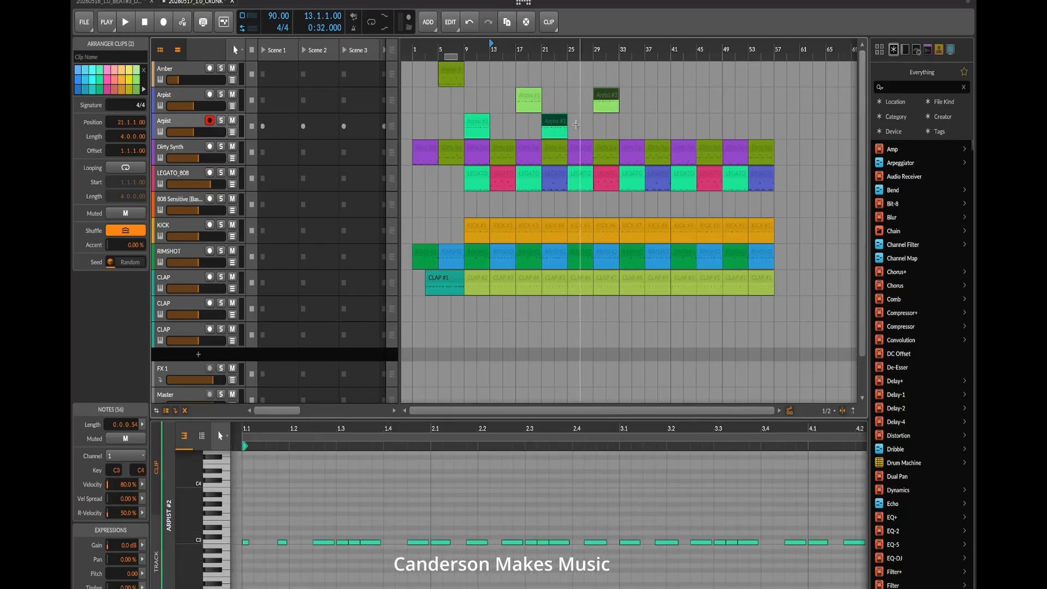
{"action": "left_click_drag", "start_coordinate": [555, 123], "coordinate": [581, 125]}
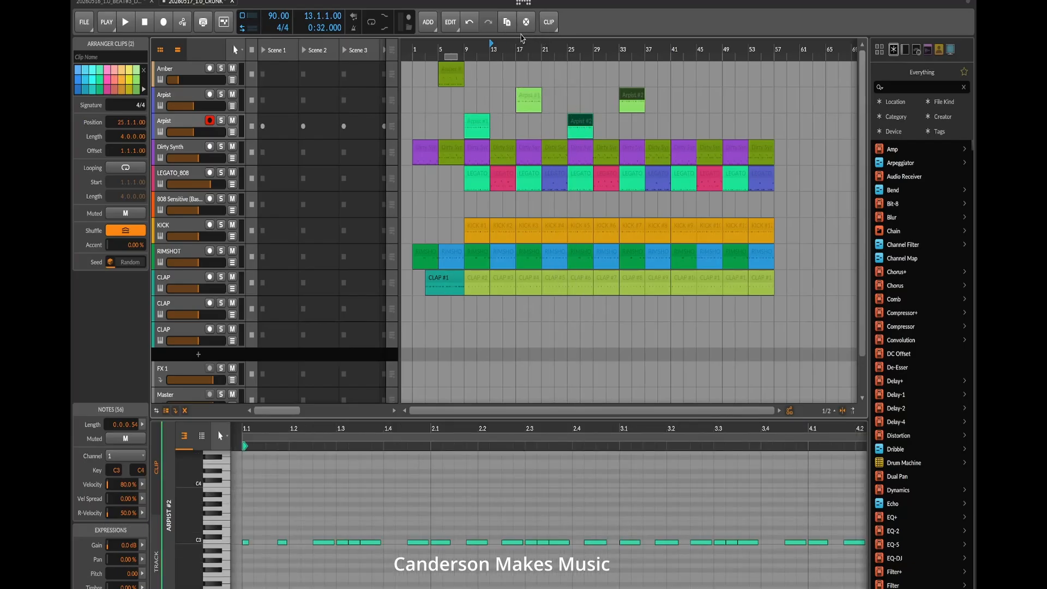
{"action": "key", "text": "ctrl+d"}
{"action": "left_click_drag", "start_coordinate": [658, 123], "coordinate": [709, 123]}
{"action": "left_click", "coordinate": [816, 257]}
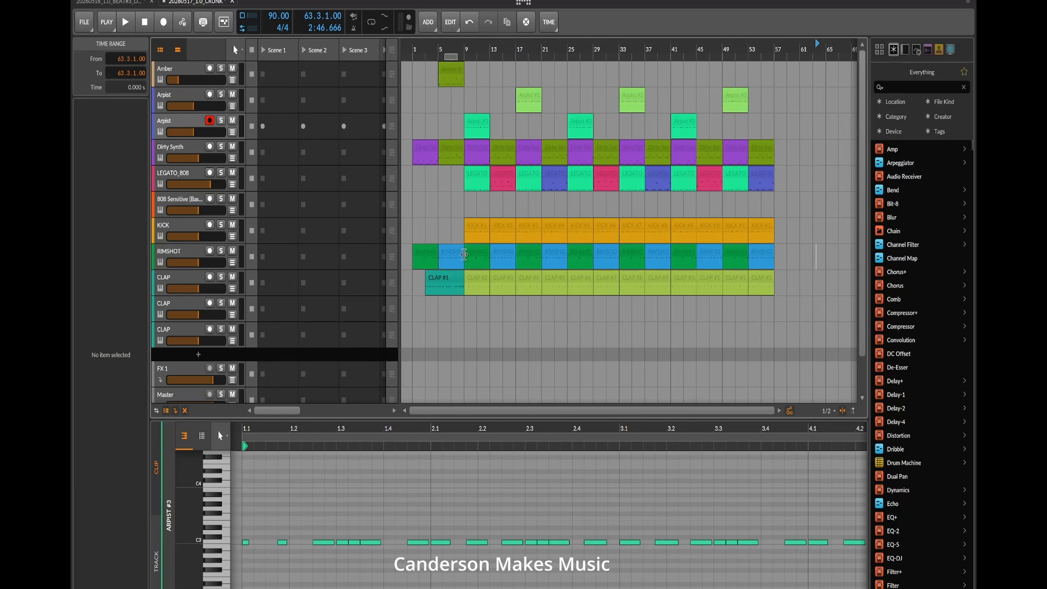
- Bounce the Amber clip at bar 5 in place as audio and reverse it
{"action": "left_click", "coordinate": [449, 69]}
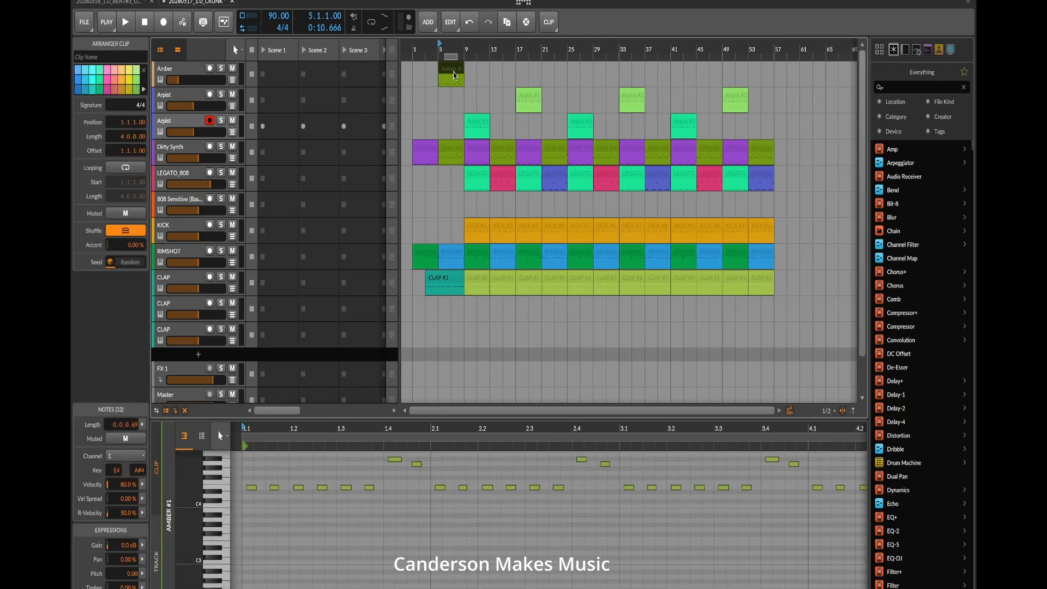
{"action": "right_click", "coordinate": [455, 73]}
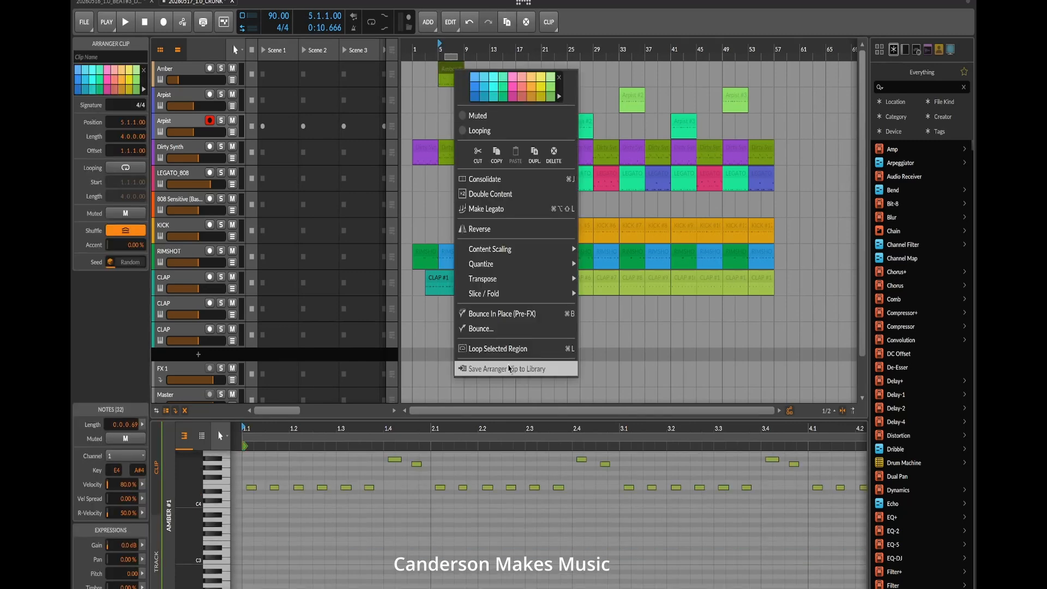
{"action": "left_click", "coordinate": [510, 310]}
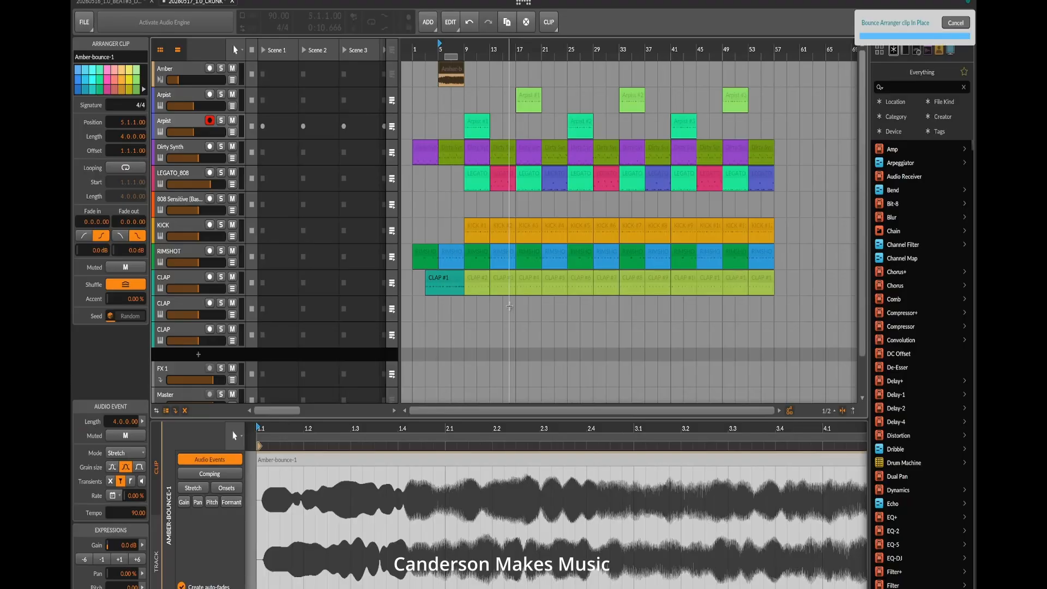
{"action": "right_click", "coordinate": [452, 71]}
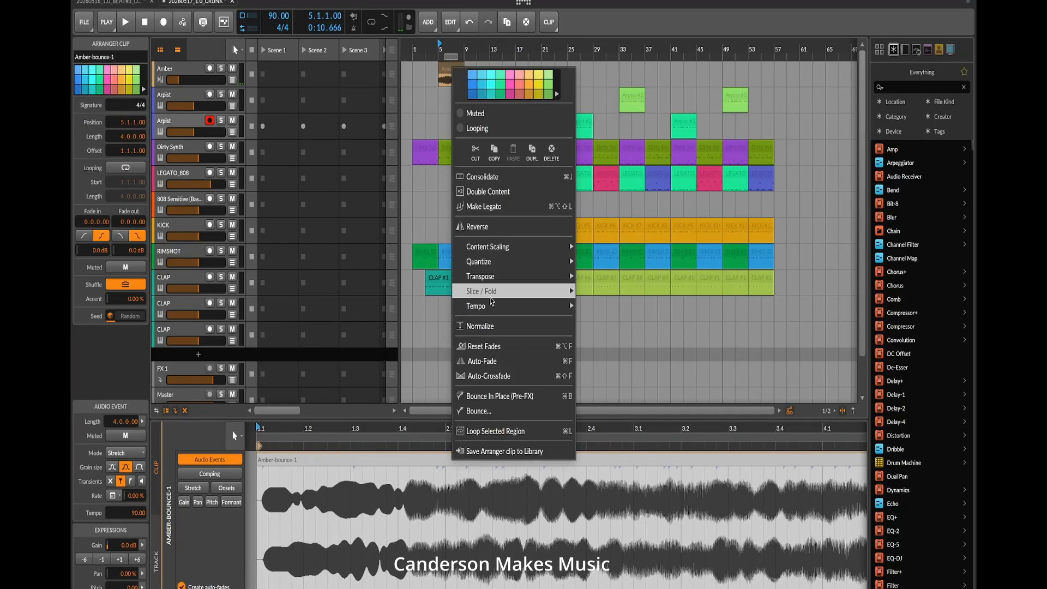
{"action": "left_click", "coordinate": [477, 226]}
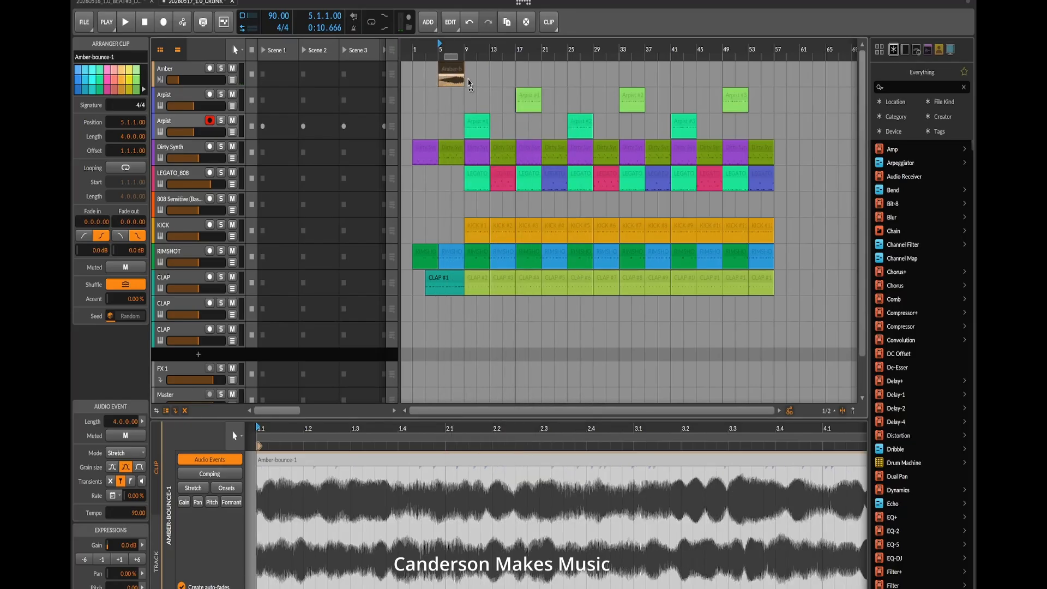
- Fade in the reversed Amber clip over its full four bars and adjust the Amber track's volume during playback
{"action": "left_click", "coordinate": [451, 99]}
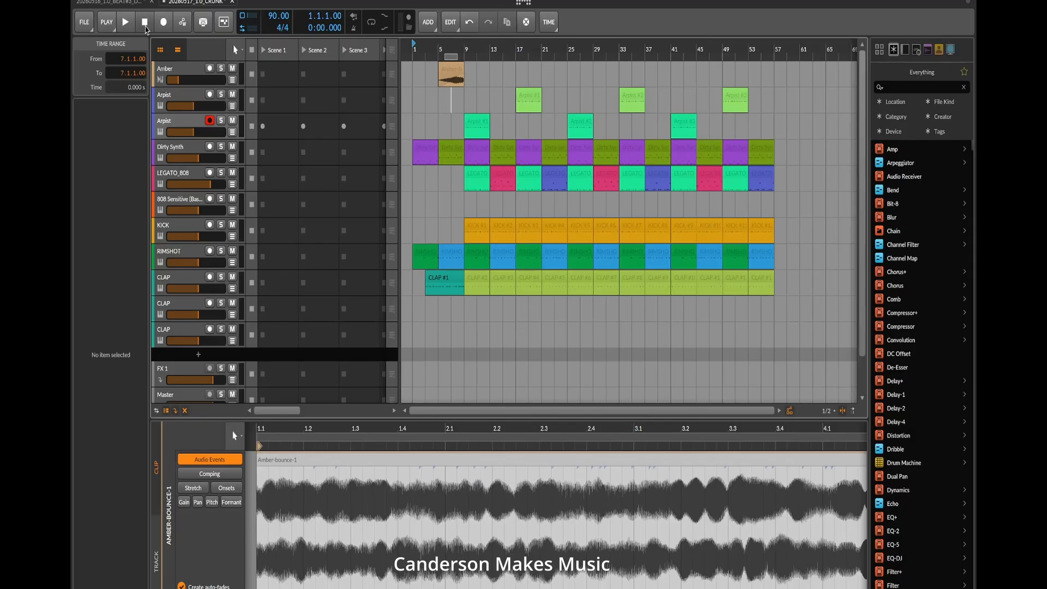
{"action": "key", "text": "ctrl+s"}
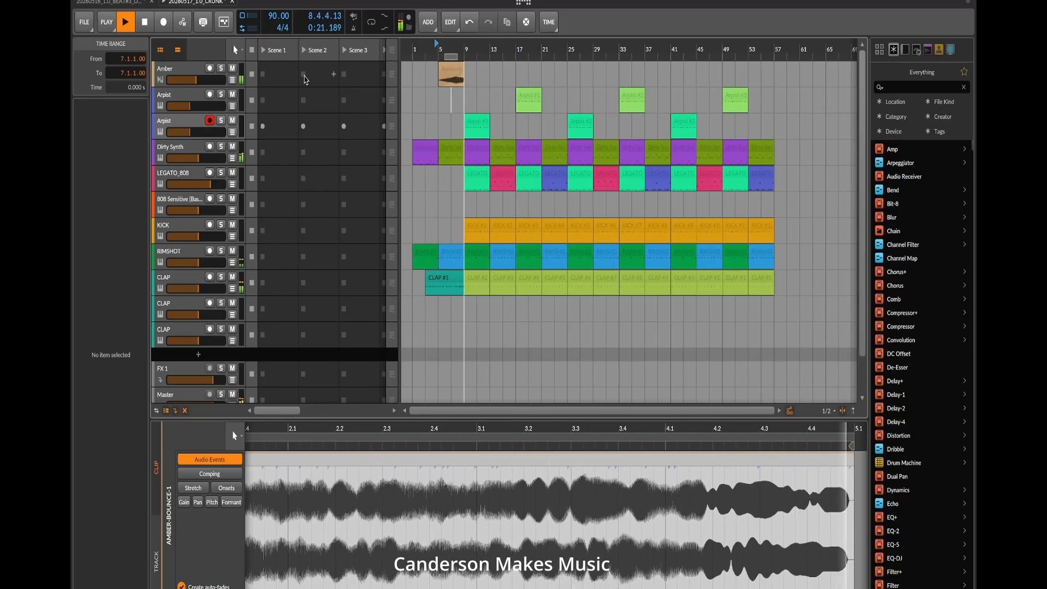
{"action": "left_click_drag", "start_coordinate": [194, 82], "coordinate": [193, 81]}
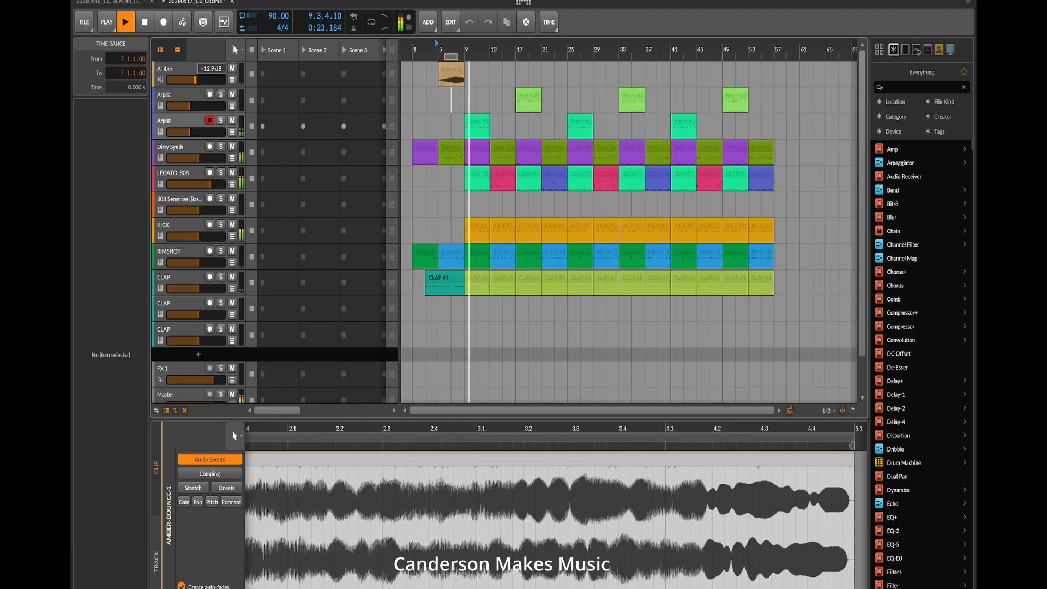
{"action": "left_click", "coordinate": [452, 78]}
{"action": "key", "text": "space"}
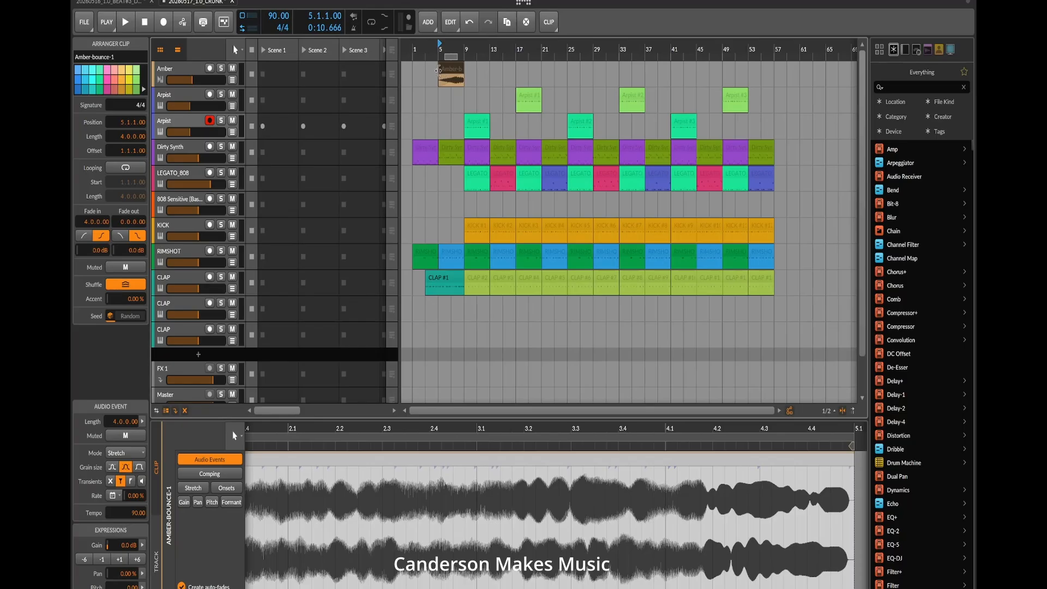
- Compress the Amber clip from its start so it spans only bar 8, and audition it from bar 7
{"action": "left_click_drag", "start_coordinate": [439, 71], "coordinate": [456, 72]}
{"action": "left_click", "coordinate": [451, 100]}
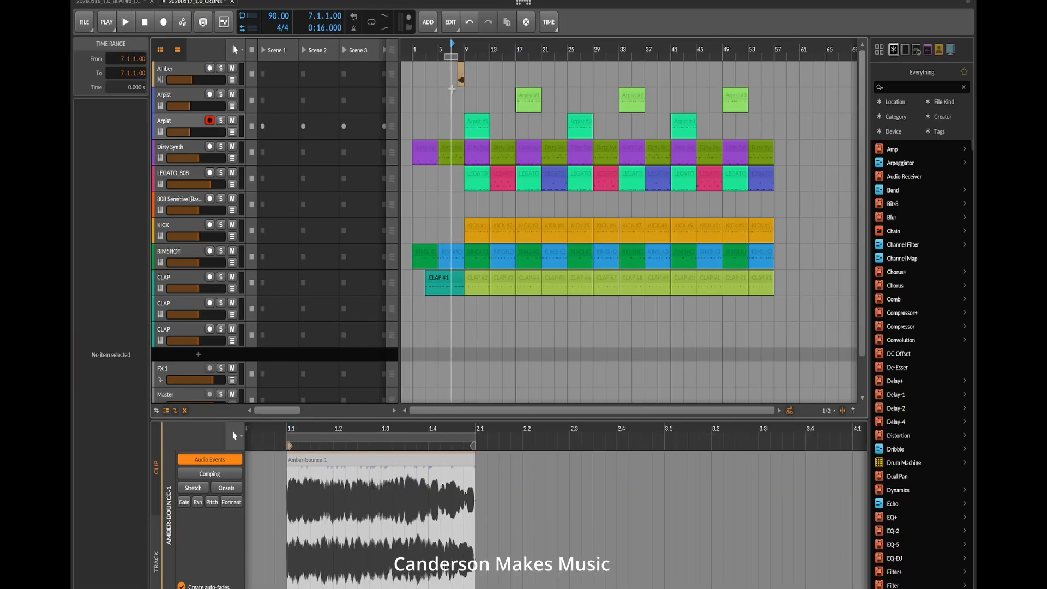
{"action": "key", "text": "space"}
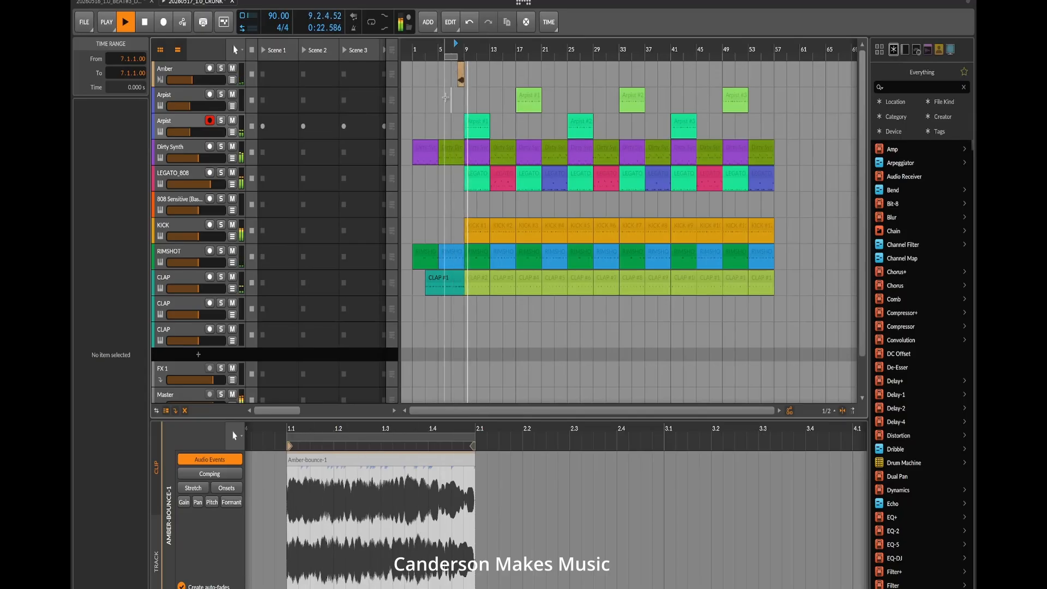
{"action": "key", "text": "space"}
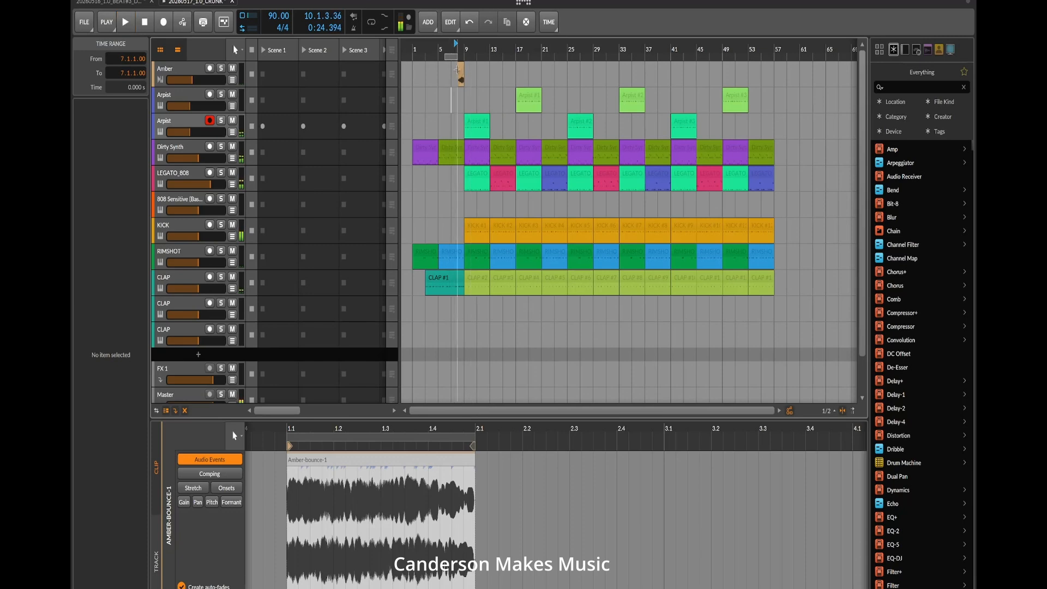
- Copy the one-bar Amber clip to the upper Arpist track and stretch the copy to two bars starting at bar 7
{"action": "left_click", "coordinate": [461, 75]}
{"action": "left_click", "coordinate": [509, 27]}
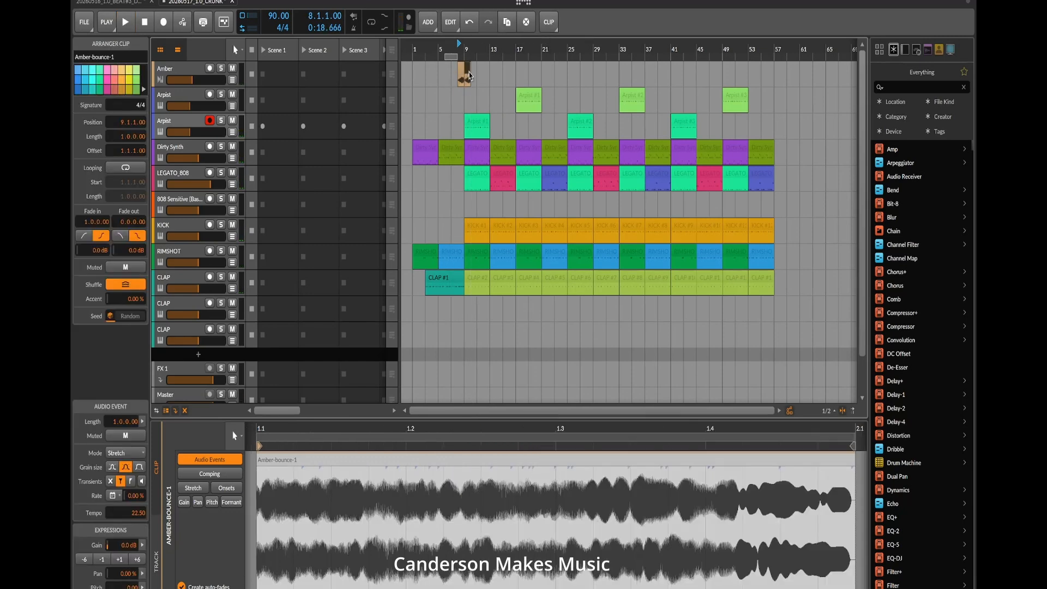
{"action": "left_click_drag", "start_coordinate": [473, 97], "coordinate": [463, 94]}
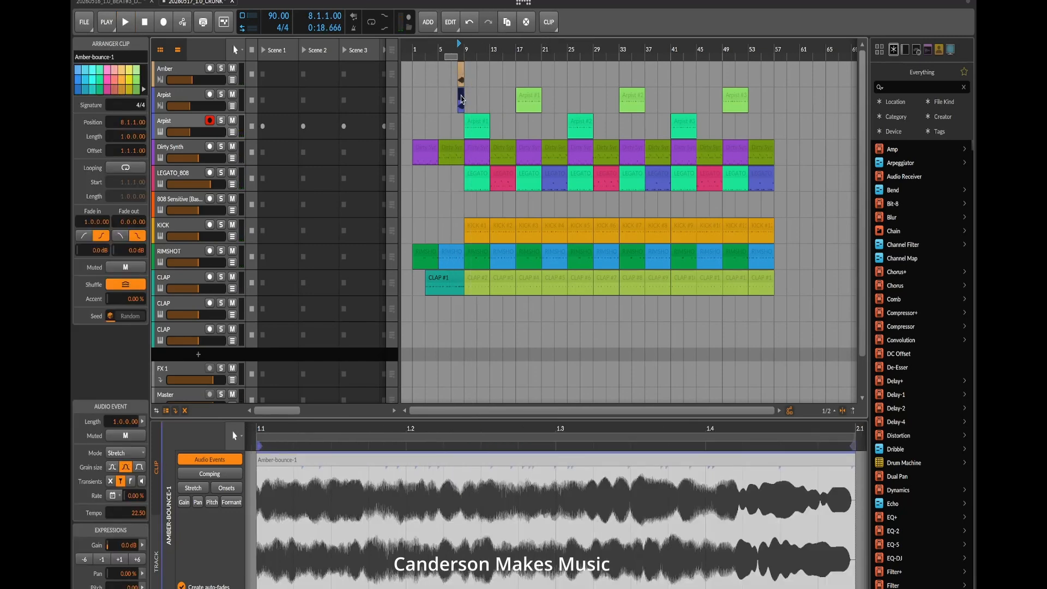
{"action": "left_click_drag", "start_coordinate": [453, 96], "coordinate": [452, 94]}
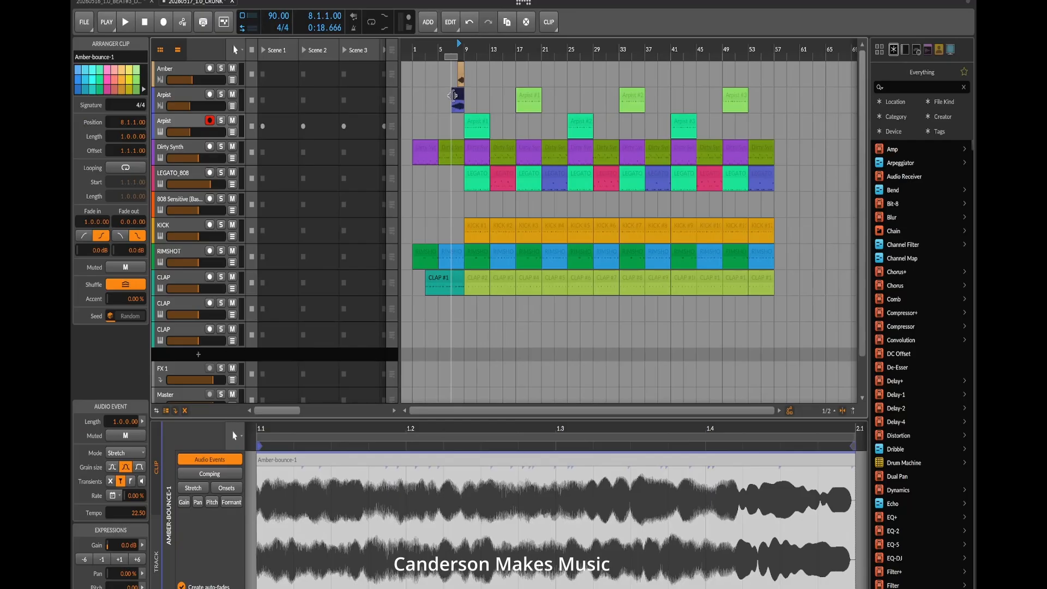
{"action": "left_click", "coordinate": [444, 48]}
{"action": "key", "text": "space"}
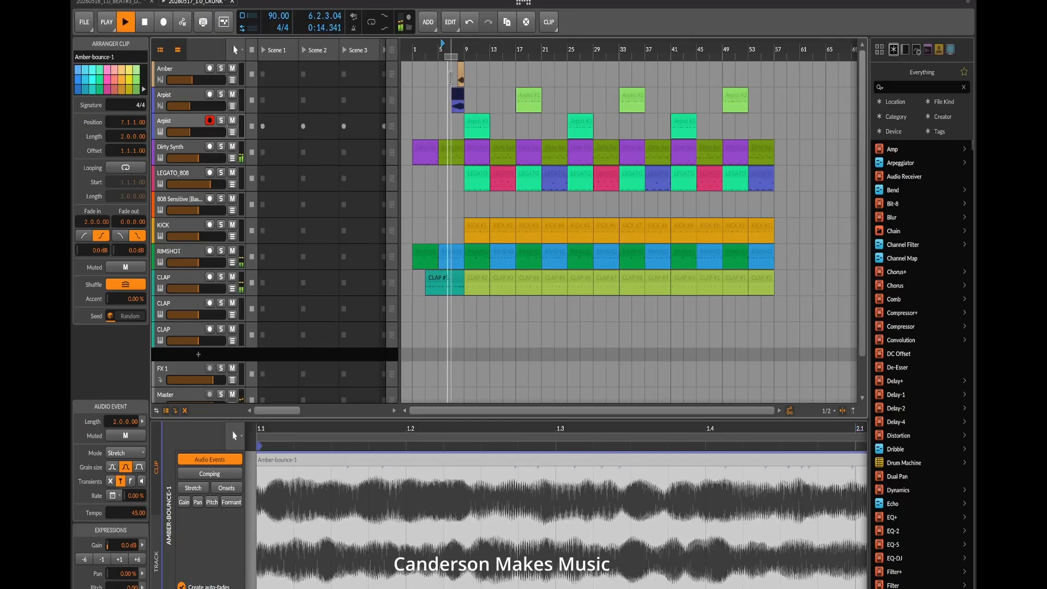
{"action": "key", "text": "space"}
- Transpose the two-bar audio clip on the upper Arpist track up an octave and play it back in context
{"action": "right_click", "coordinate": [460, 106]}
{"action": "left_click", "coordinate": [458, 96]}
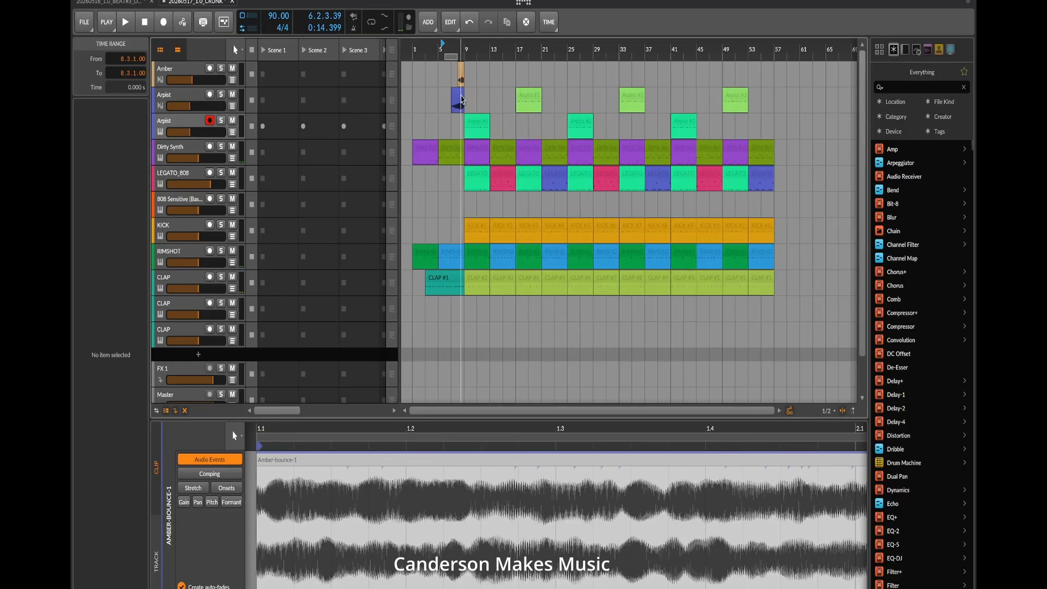
{"action": "left_click", "coordinate": [457, 95]}
{"action": "right_click", "coordinate": [458, 95]}
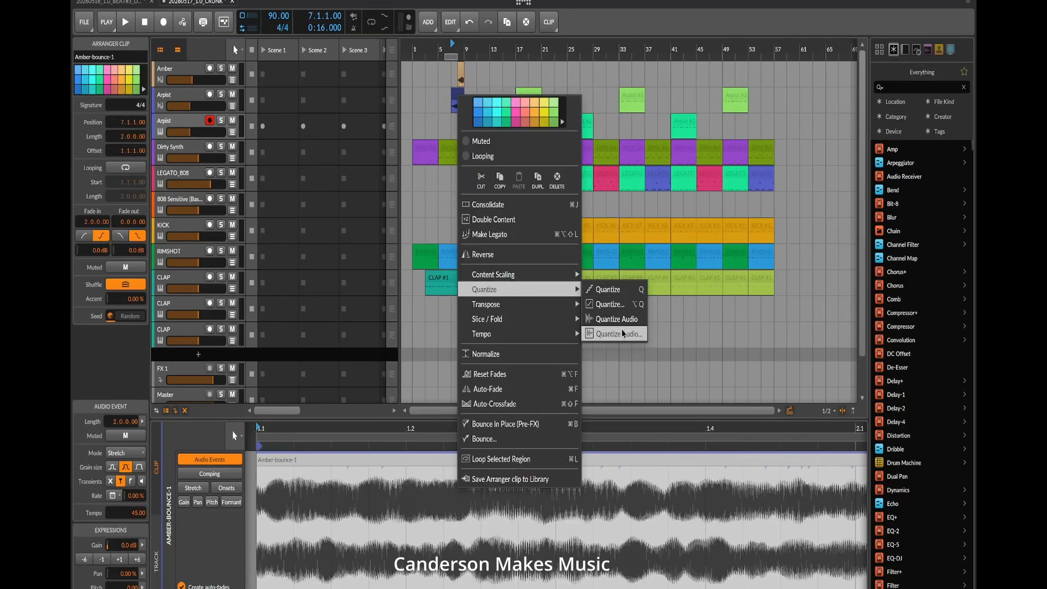
{"action": "mouse_move", "coordinate": [547, 303]}
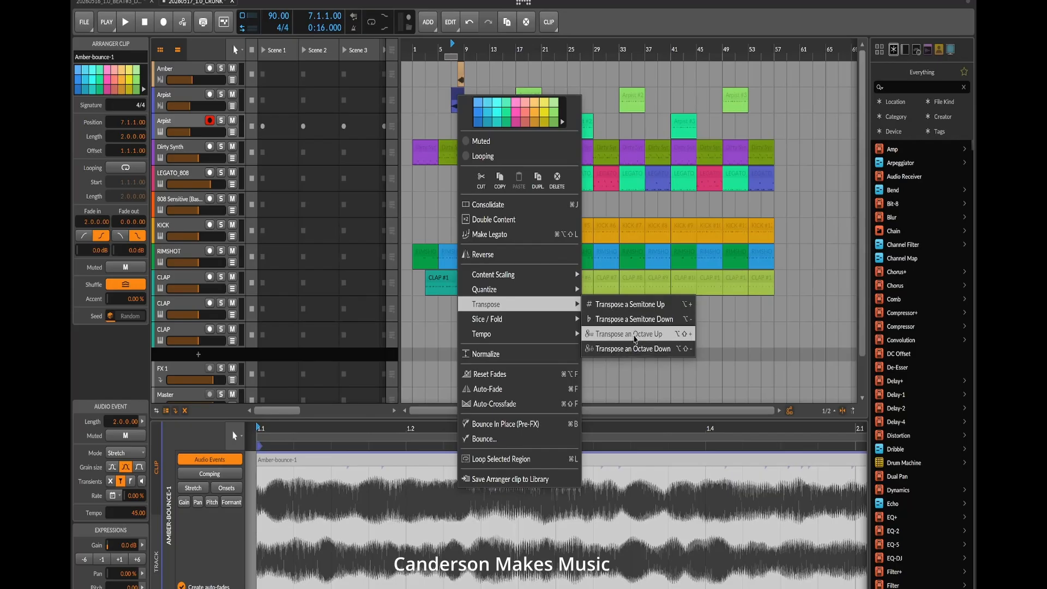
{"action": "left_click", "coordinate": [639, 335]}
{"action": "left_click", "coordinate": [442, 49]}
{"action": "key", "text": "space"}
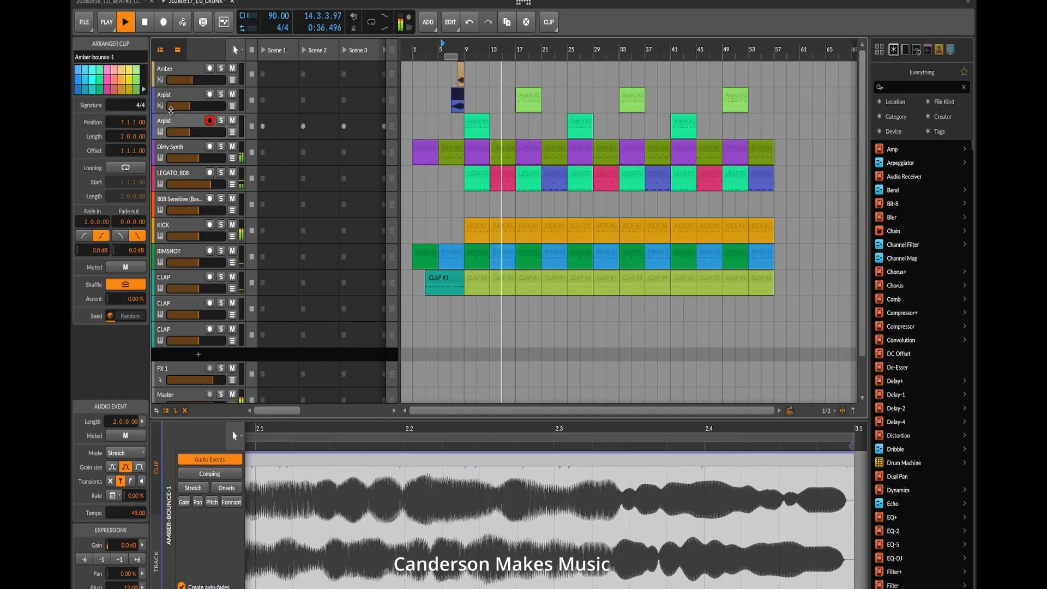
- Copy the LEGATO_808 clip at bar 21 to the 808 Sensitive track and audition that track soloed
{"action": "left_click_drag", "start_coordinate": [561, 180], "coordinate": [560, 206]}
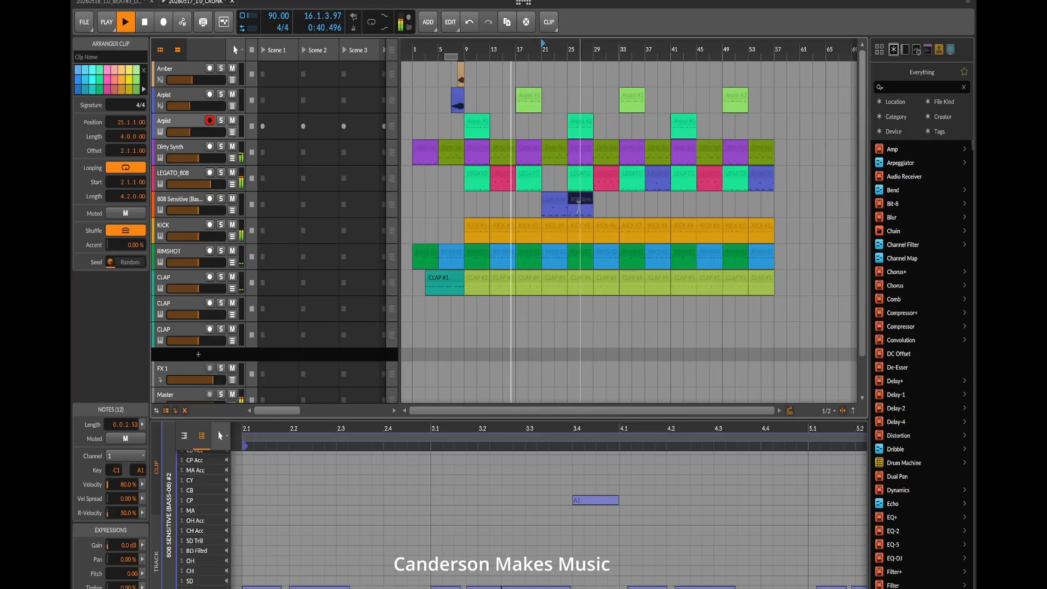
{"action": "left_click_drag", "start_coordinate": [554, 205], "coordinate": [552, 182]}
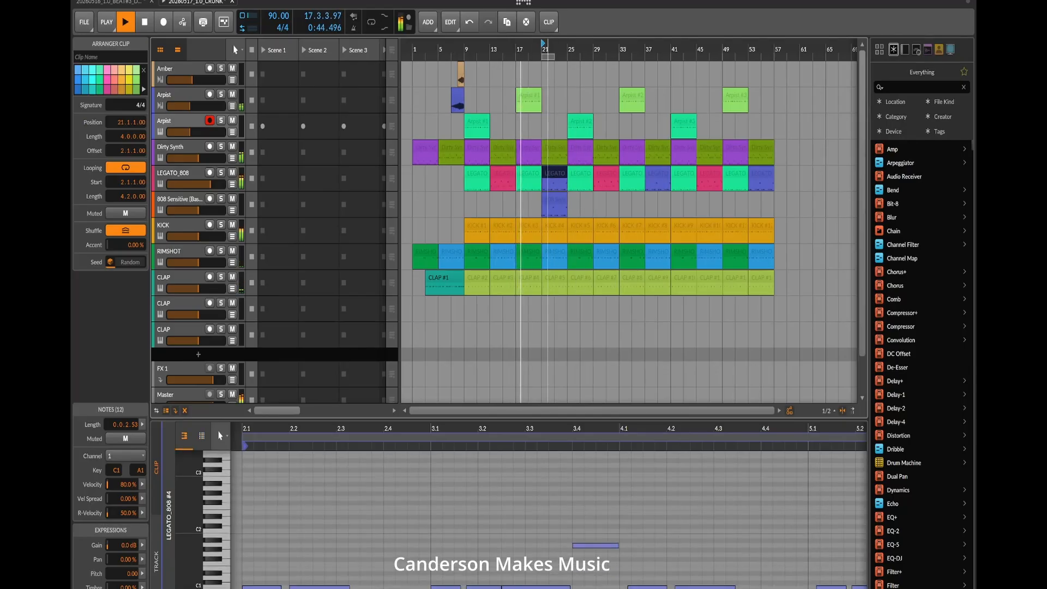
{"action": "left_click", "coordinate": [546, 49]}
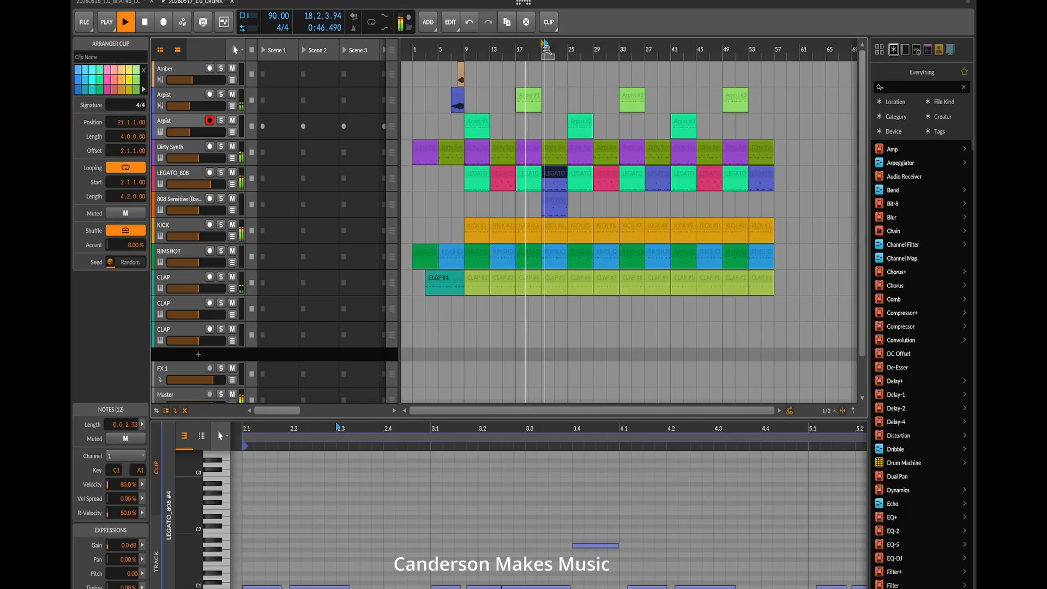
{"action": "left_click", "coordinate": [221, 199]}
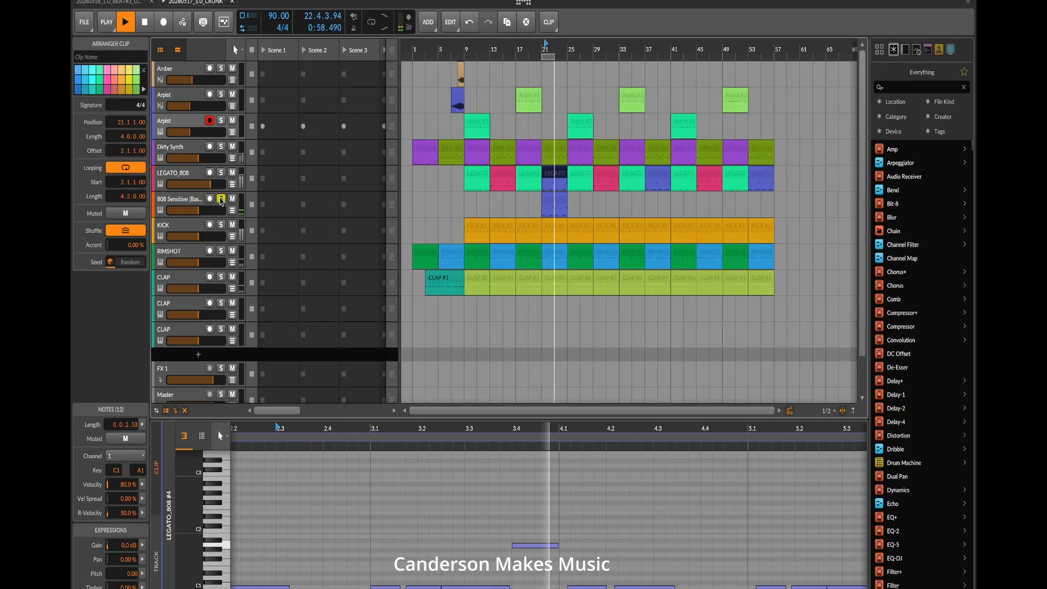
- Delete the 808 Sensitive track and replay the arrangement from bar 20
{"action": "left_click", "coordinate": [183, 204]}
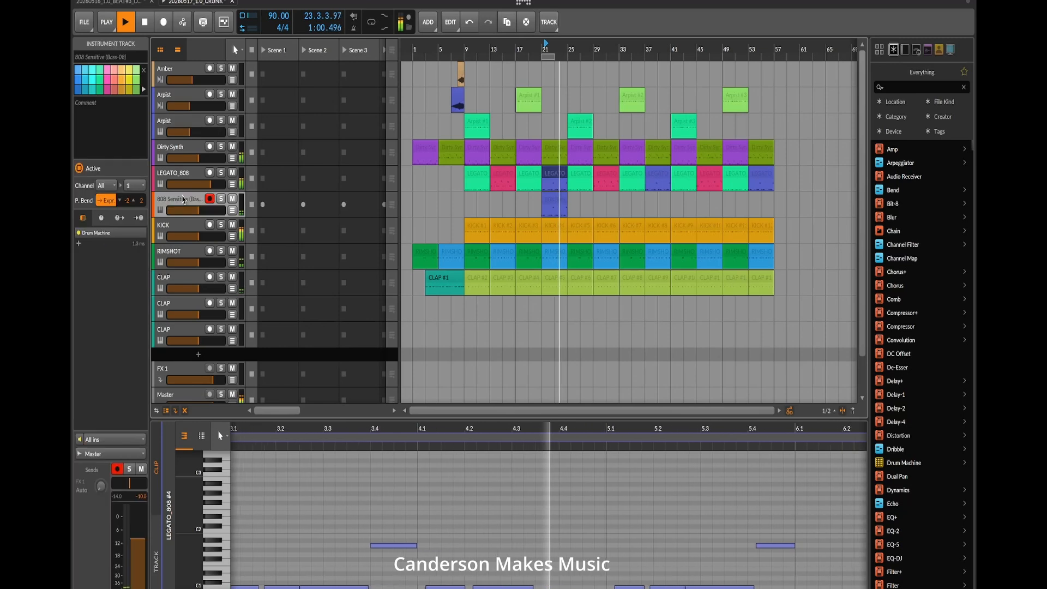
{"action": "key", "text": "Delete"}
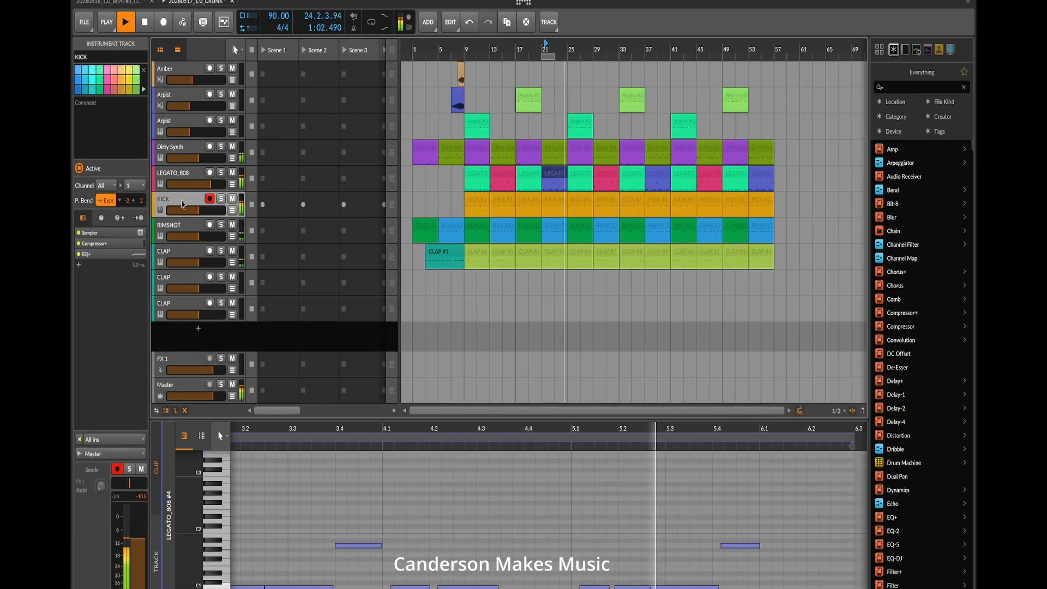
{"action": "left_click_drag", "start_coordinate": [538, 297], "coordinate": [536, 317]}
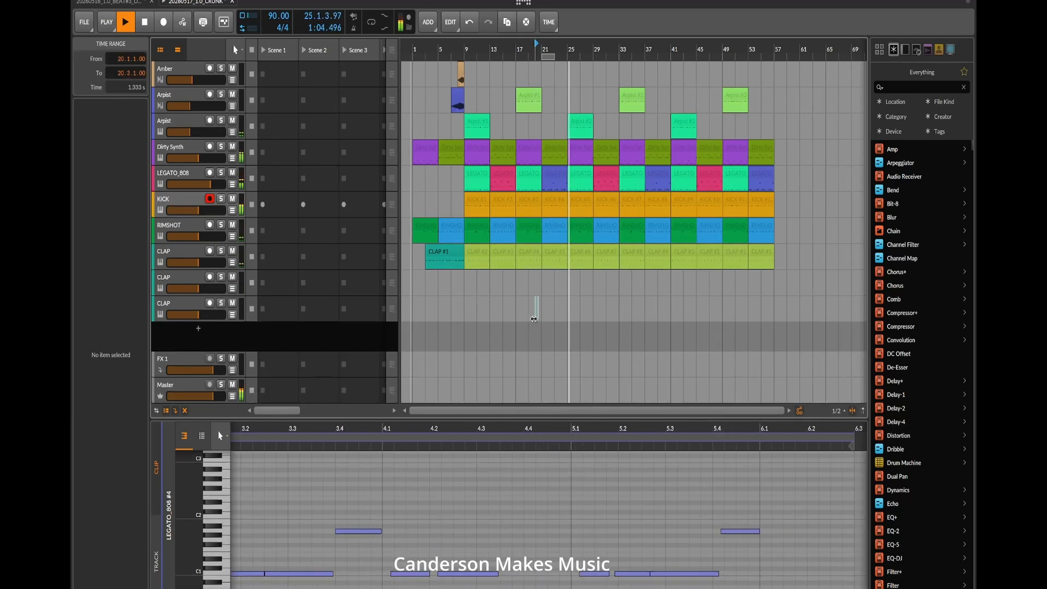
{"action": "left_click", "coordinate": [535, 58]}
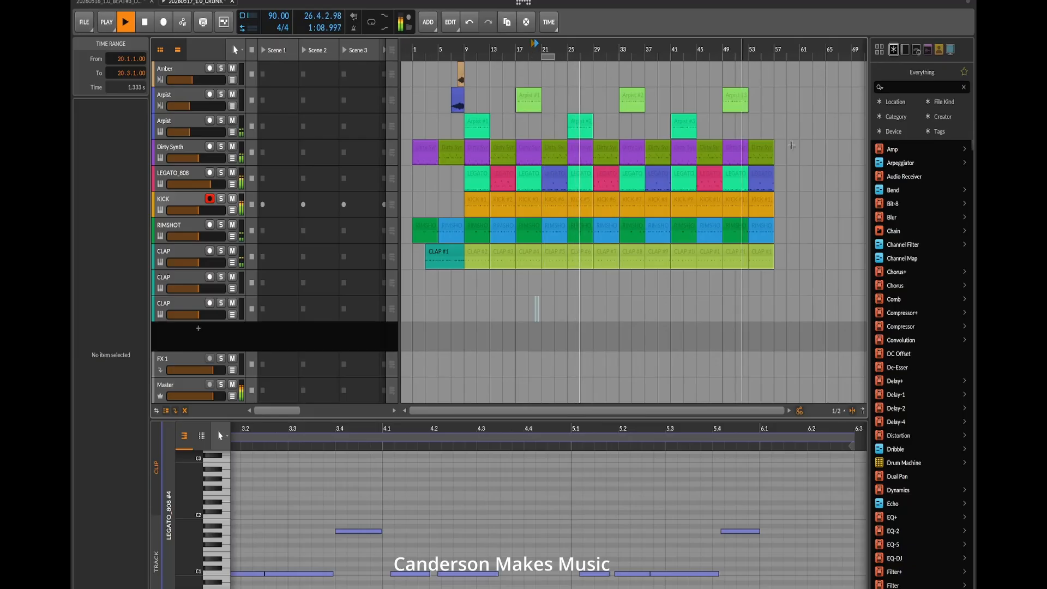
- Duplicate the LEGATO_808 track and delete the duplicate's clips from bar 25 onward
{"action": "left_click", "coordinate": [180, 180]}
{"action": "key", "text": "ctrl+d"}
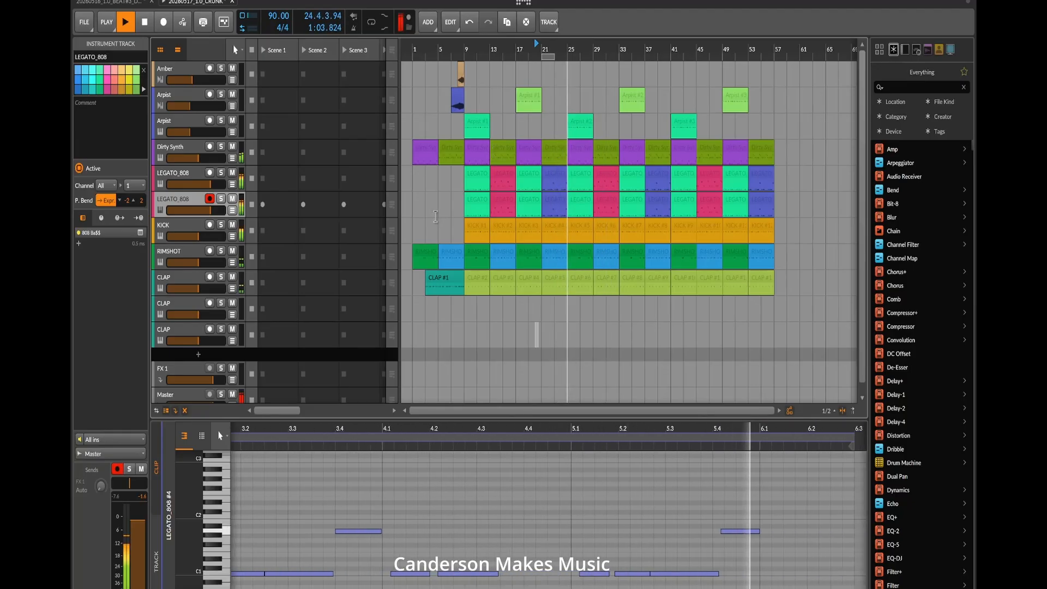
{"action": "key", "text": "space"}
{"action": "left_click", "coordinate": [550, 202]}
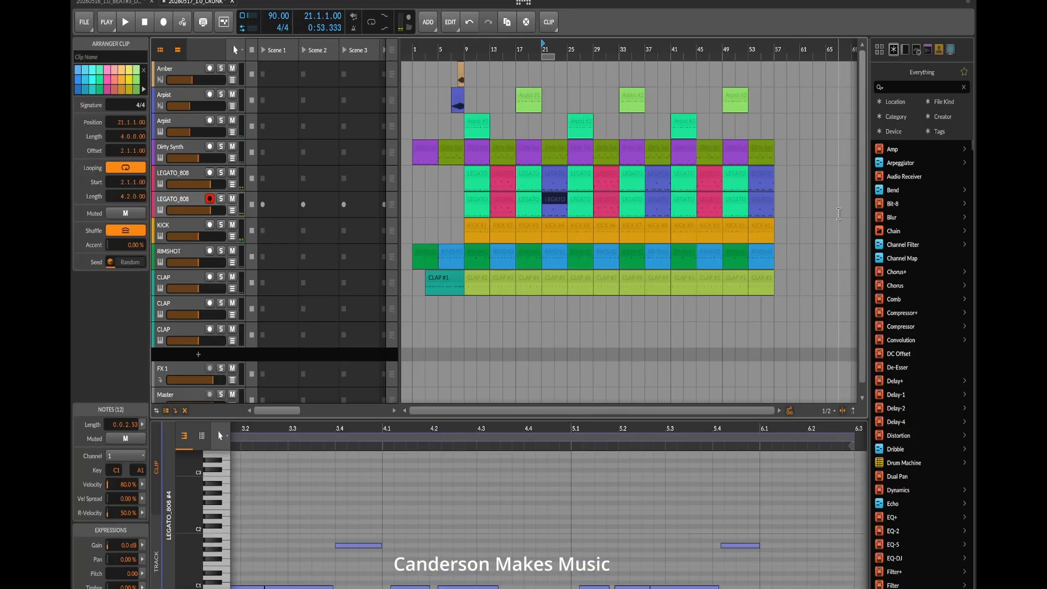
{"action": "left_click_drag", "start_coordinate": [839, 212], "coordinate": [573, 210]}
{"action": "key", "text": "Delete"}
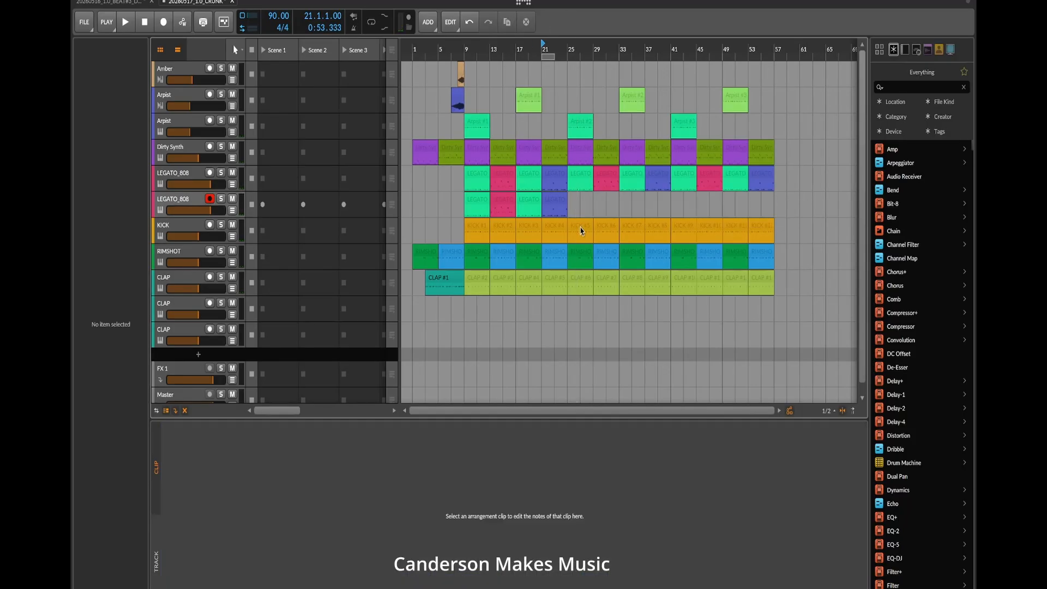
- Delete the duplicate LEGATO_808 track's clips at bars 17, 13 and 9
{"action": "left_click", "coordinate": [530, 198]}
{"action": "key", "text": "Delete"}
{"action": "left_click", "coordinate": [503, 199]}
{"action": "key", "text": "Delete"}
{"action": "left_click", "coordinate": [471, 199]}
{"action": "key", "text": "Delete"}
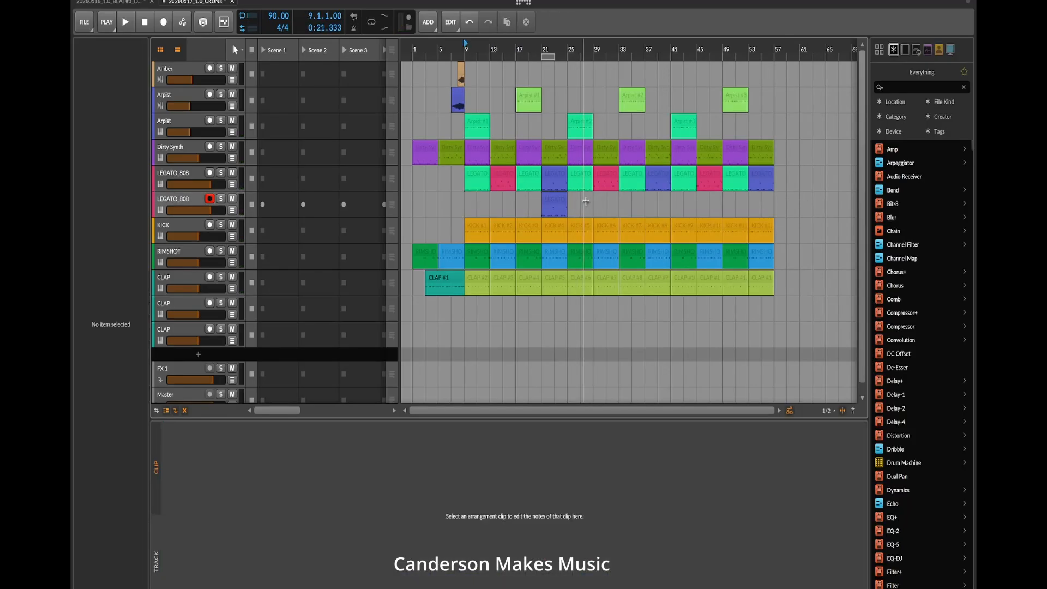
- Shorten the original LEGATO_808 track's bar 21 clip to two bars and delete the duplicate track's clip there
{"action": "left_click", "coordinate": [556, 176]}
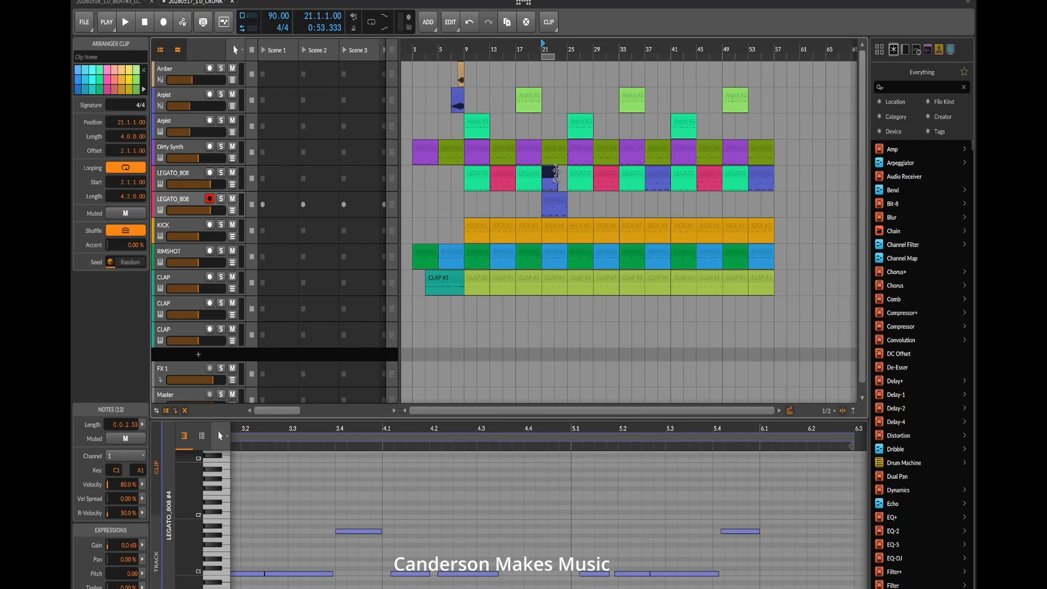
{"action": "left_click", "coordinate": [557, 202]}
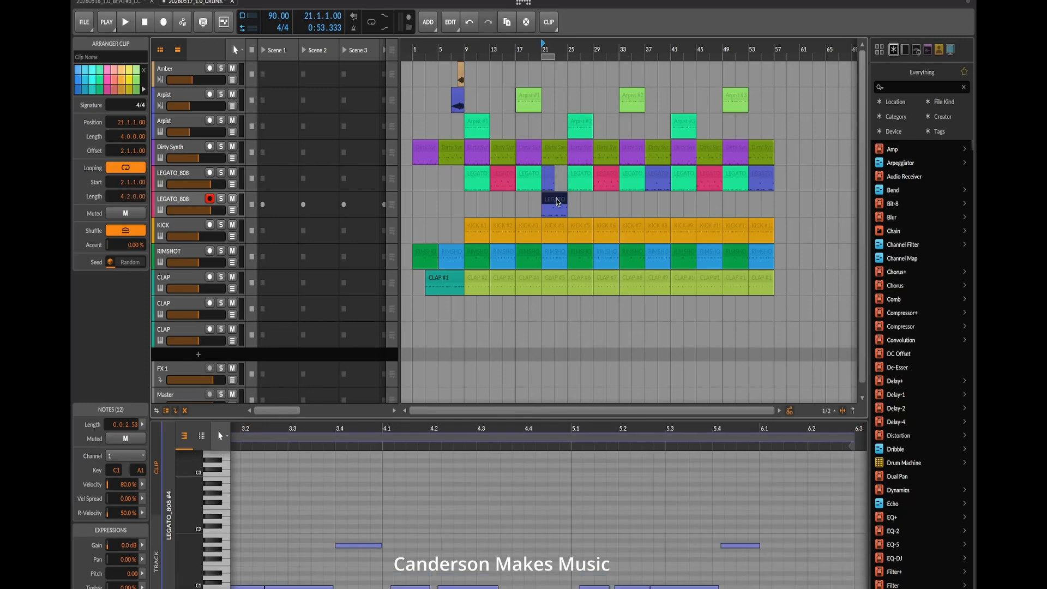
{"action": "key", "text": "Delete"}
{"action": "left_click", "coordinate": [550, 175]}
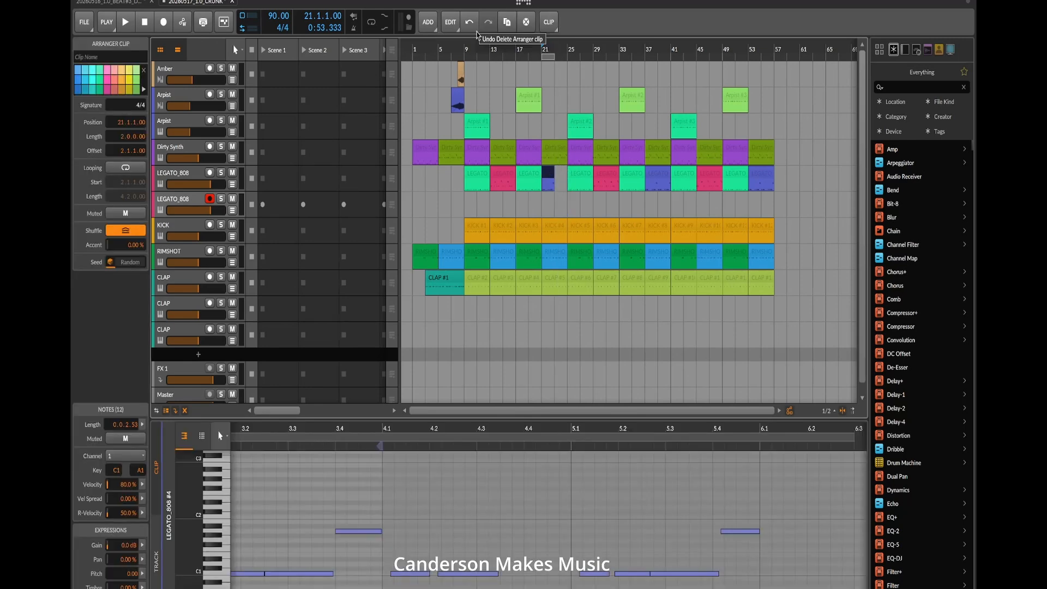
- Duplicate the two-bar LEGATO_808 clip from bar 21 to bar 23 and raise the copy's A1 note near 5.4 one semitone
{"action": "left_click", "coordinate": [561, 175]}
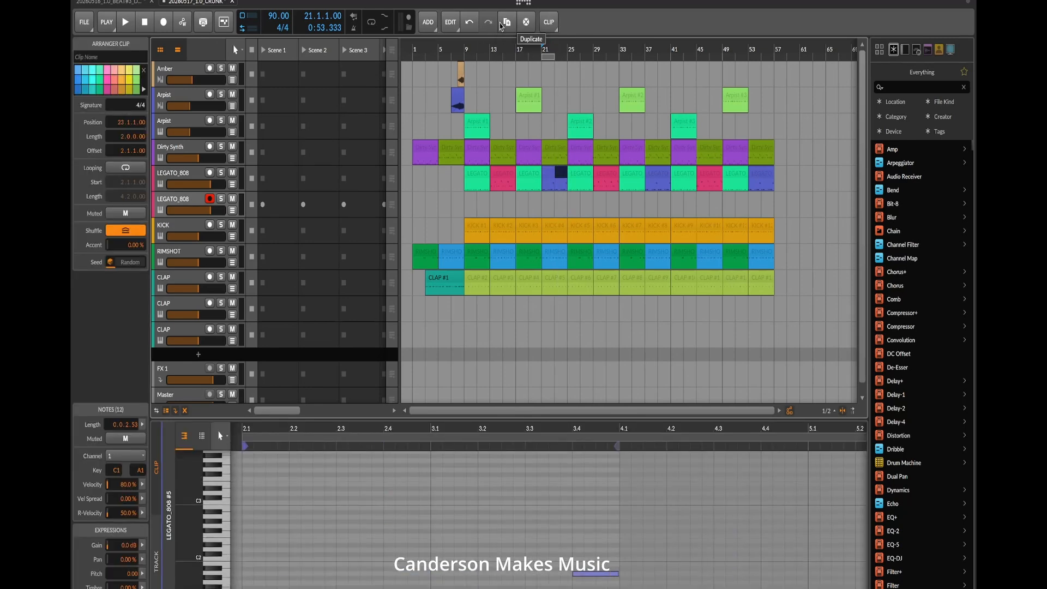
{"action": "left_click", "coordinate": [563, 177]}
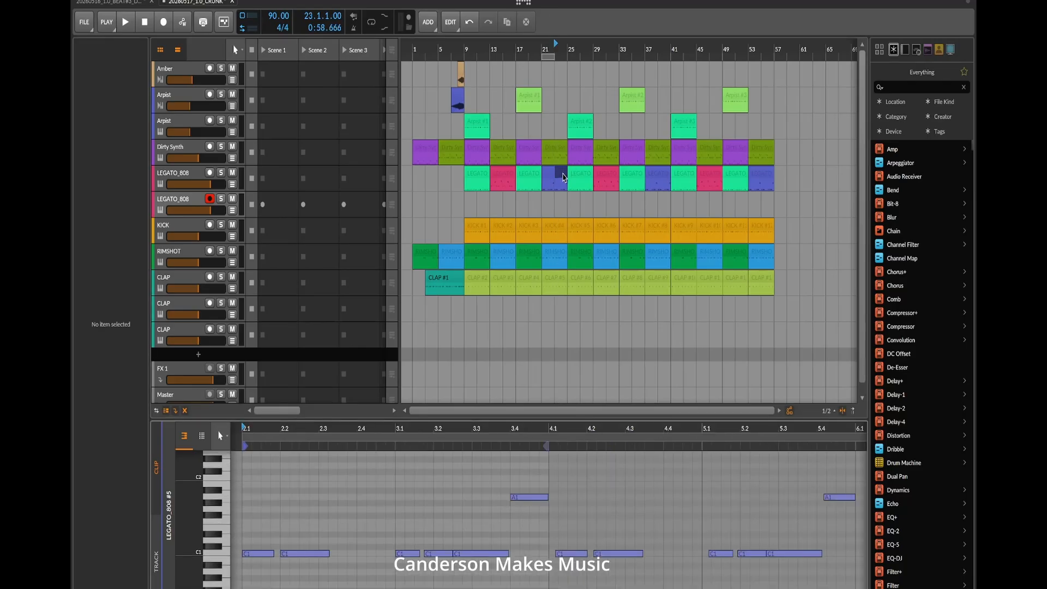
{"action": "left_click_drag", "start_coordinate": [838, 500], "coordinate": [842, 492]}
{"action": "left_click", "coordinate": [835, 513]}
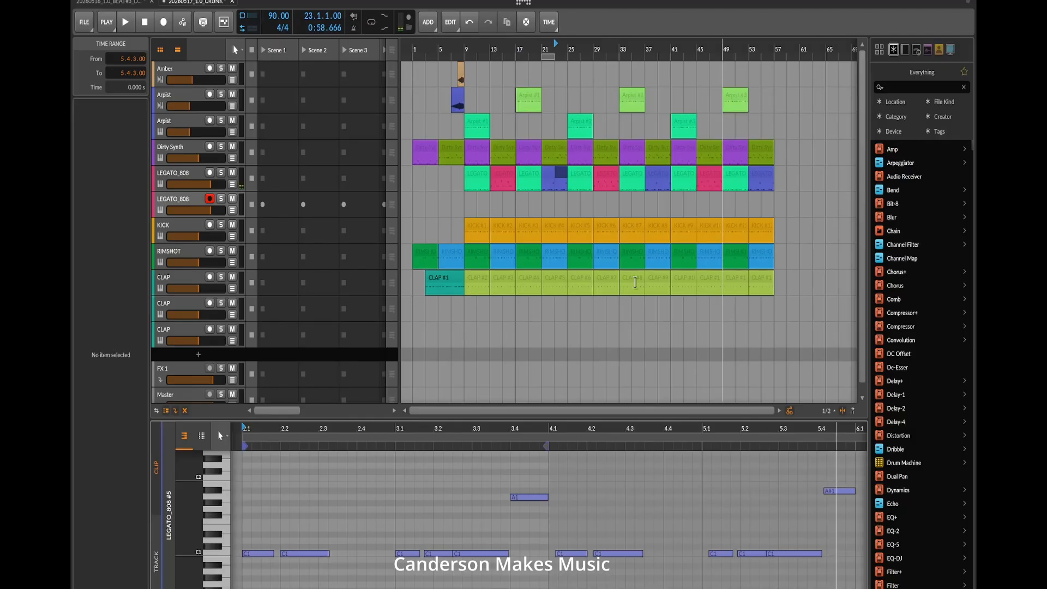
- Consolidate the LEGATO_808 clips at bars 21 and 23 into one four-bar clip and delete the track's clips at bars 37 and 53
{"action": "left_click", "coordinate": [548, 179]}
{"action": "left_click", "coordinate": [557, 179]}
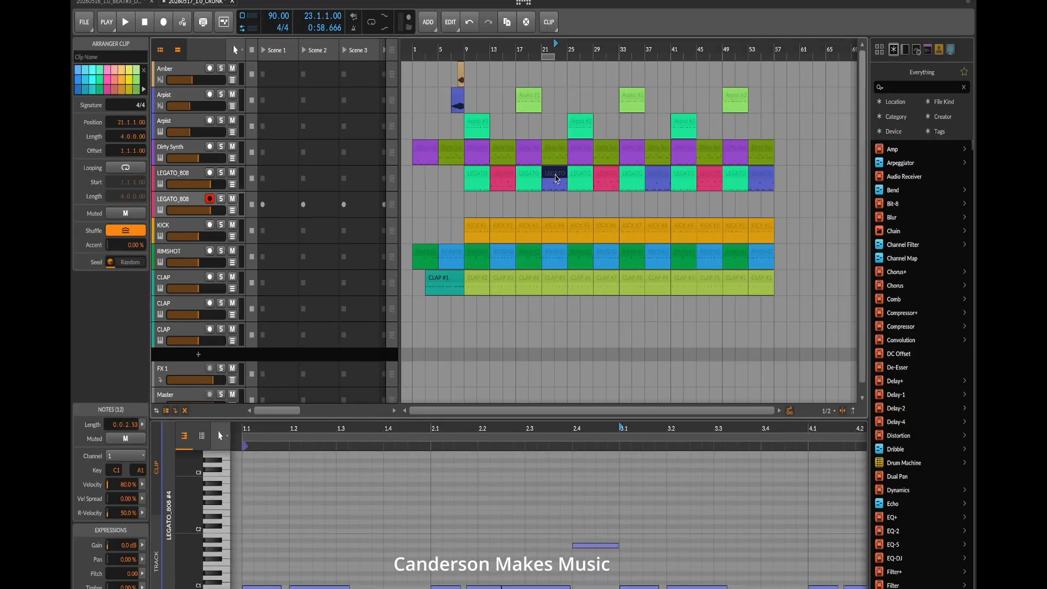
{"action": "left_click", "coordinate": [664, 178]}
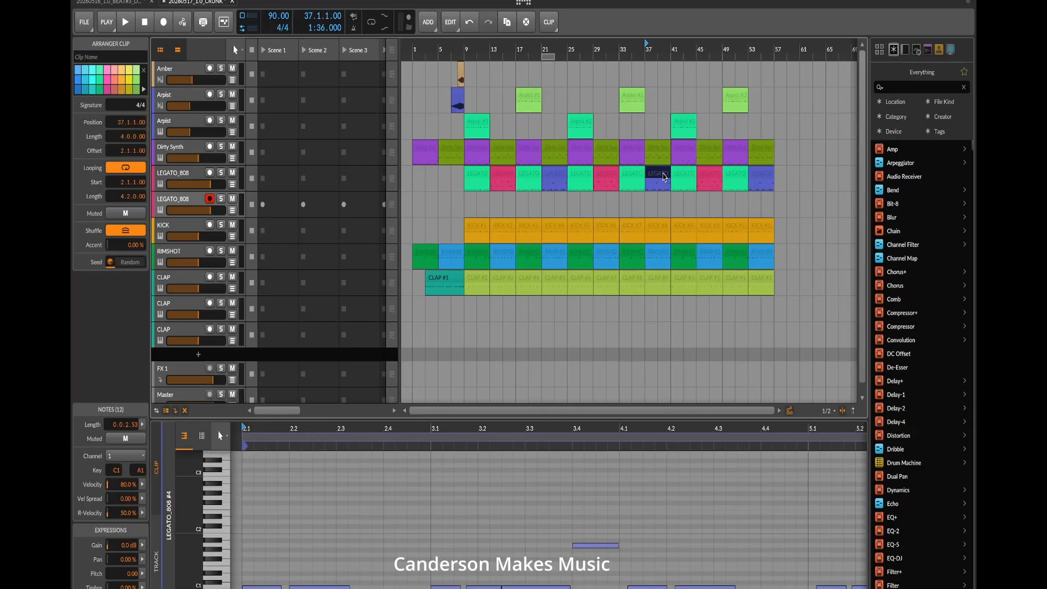
{"action": "key", "text": "Delete"}
{"action": "left_click", "coordinate": [763, 177]}
{"action": "key", "text": "Delete"}
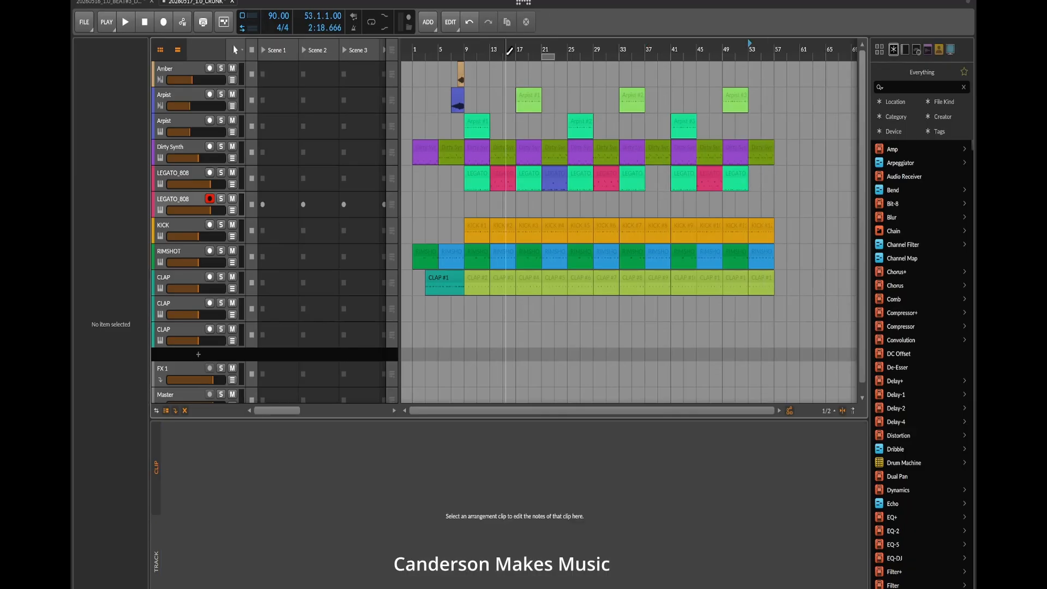
- Play the arrangement from bar 21 and check the notes of the consolidated LEGATO_808 clip
{"action": "left_click", "coordinate": [543, 53]}
{"action": "key", "text": "space"}
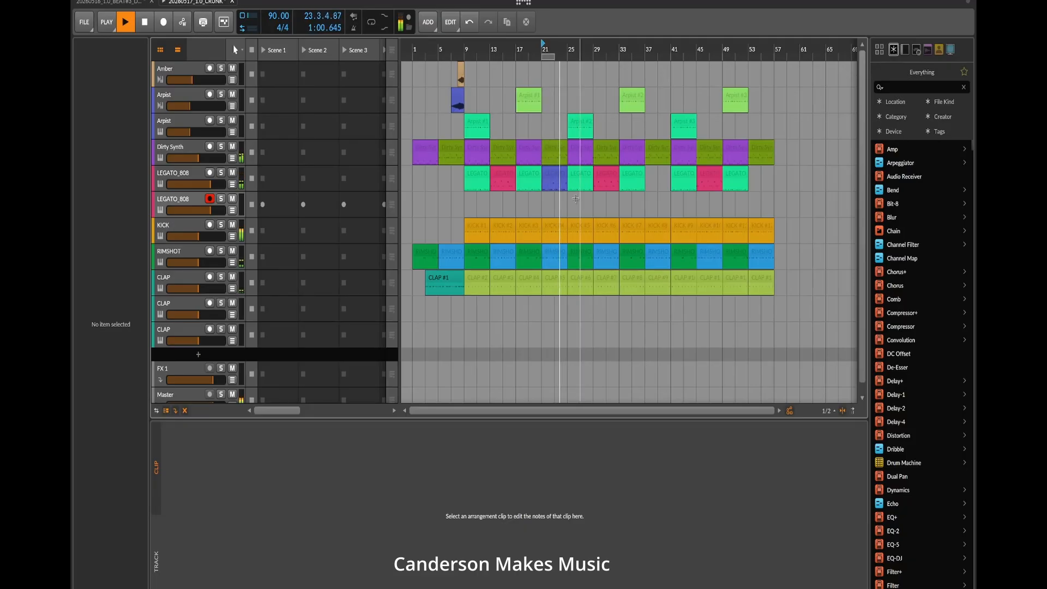
{"action": "key", "text": "space"}
{"action": "left_click", "coordinate": [558, 183]}
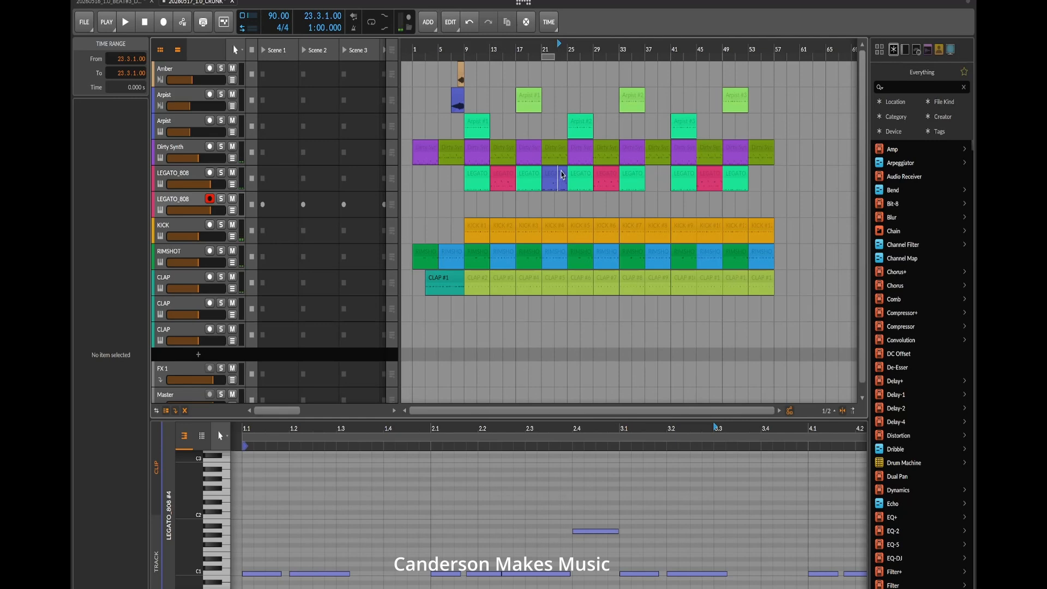
{"action": "left_click", "coordinate": [562, 174]}
{"action": "key", "text": "space"}
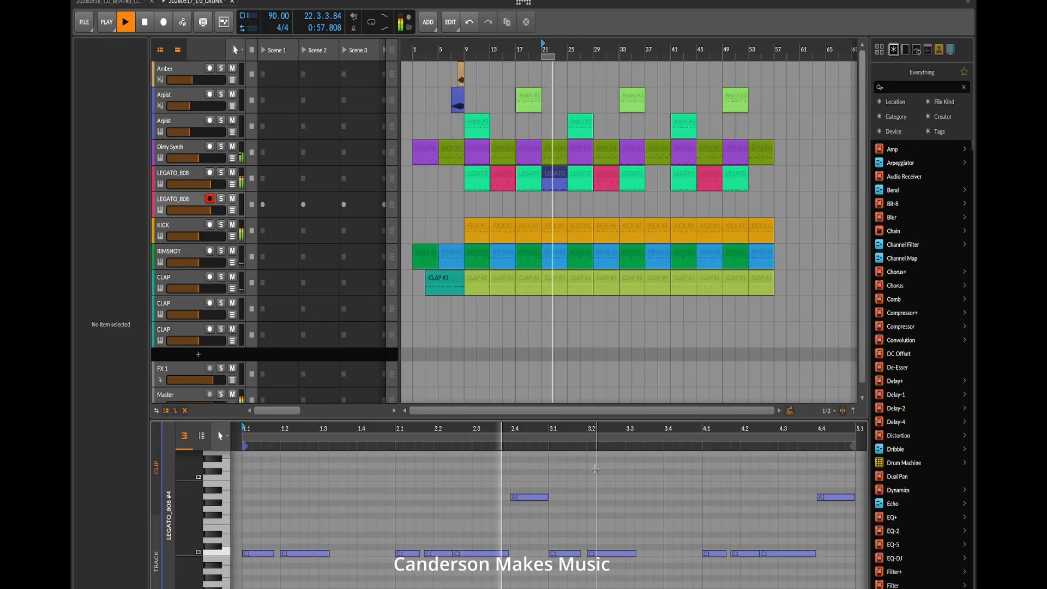
{"action": "key", "text": "space"}
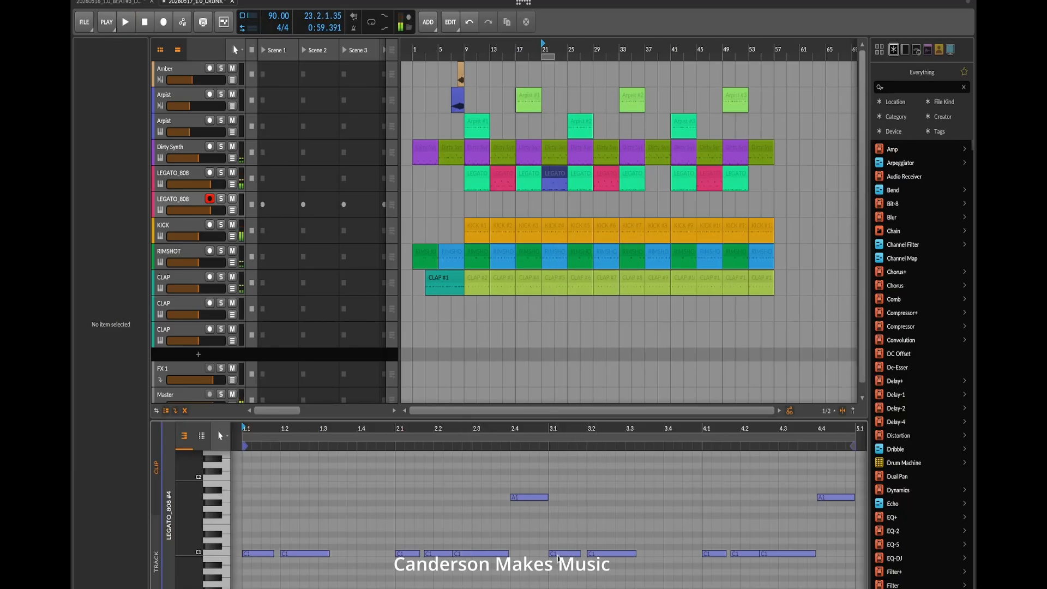
- Select the C1 note at 3.1 in the LEGATO_808 clip and play from just before bar 23
{"action": "left_click", "coordinate": [556, 553]}
{"action": "left_click_drag", "start_coordinate": [554, 556], "coordinate": [553, 557]}
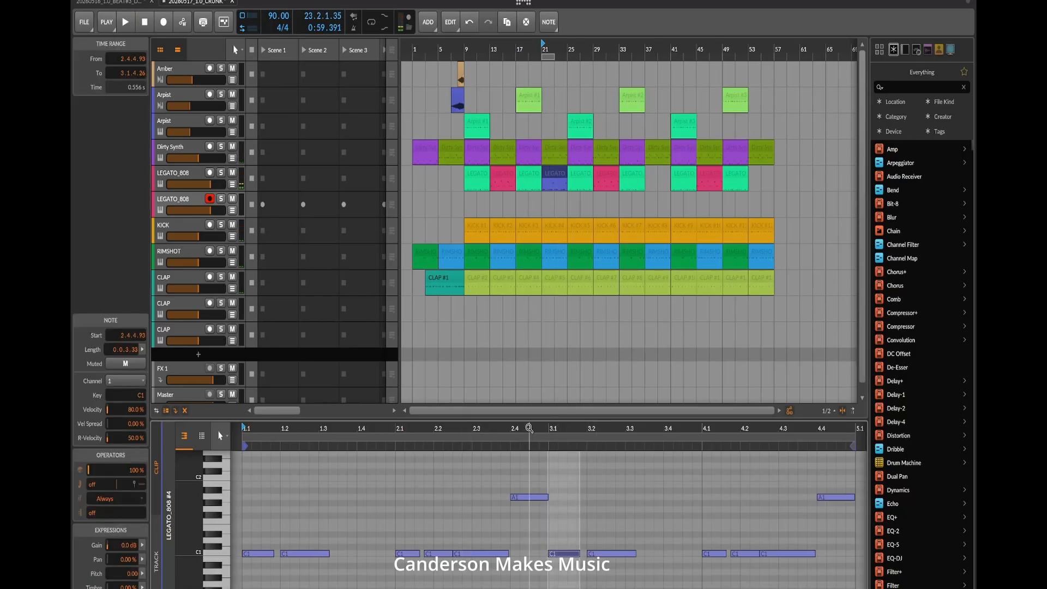
{"action": "key", "text": "space"}
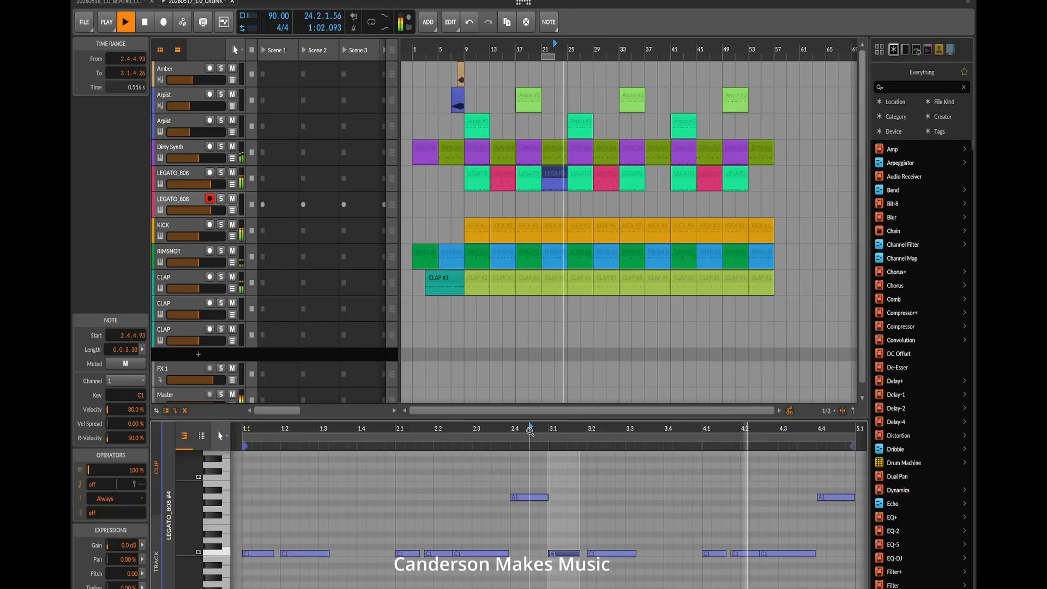
{"action": "key", "text": "space"}
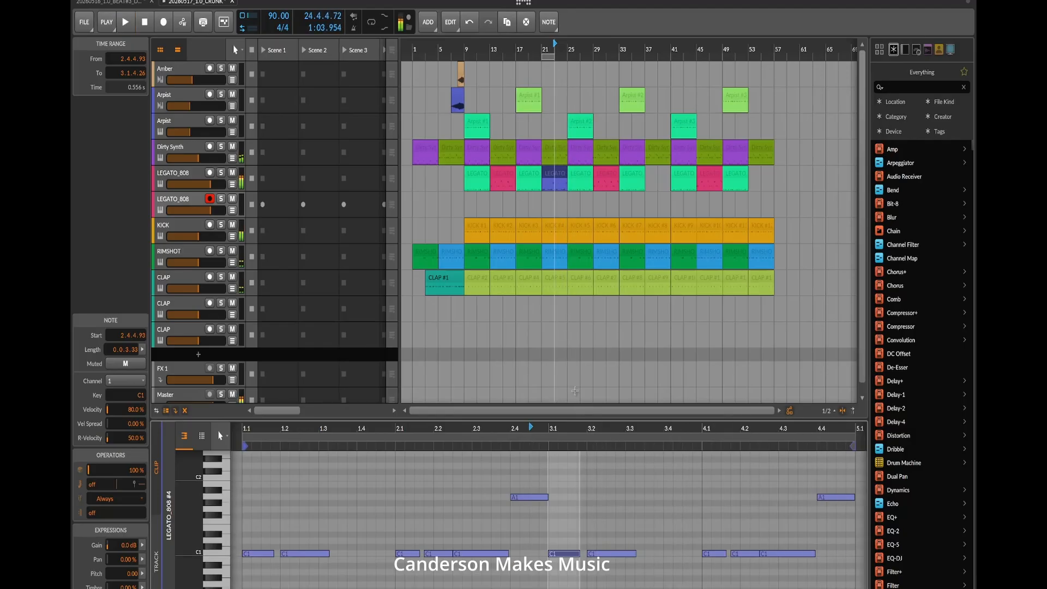
- Move the bar 21 clip to the lower LEGATO_808 track and place duplicates at bars 37 and 53 on the original track
{"action": "left_click_drag", "start_coordinate": [557, 178], "coordinate": [559, 198]}
{"action": "left_click", "coordinate": [501, 20]}
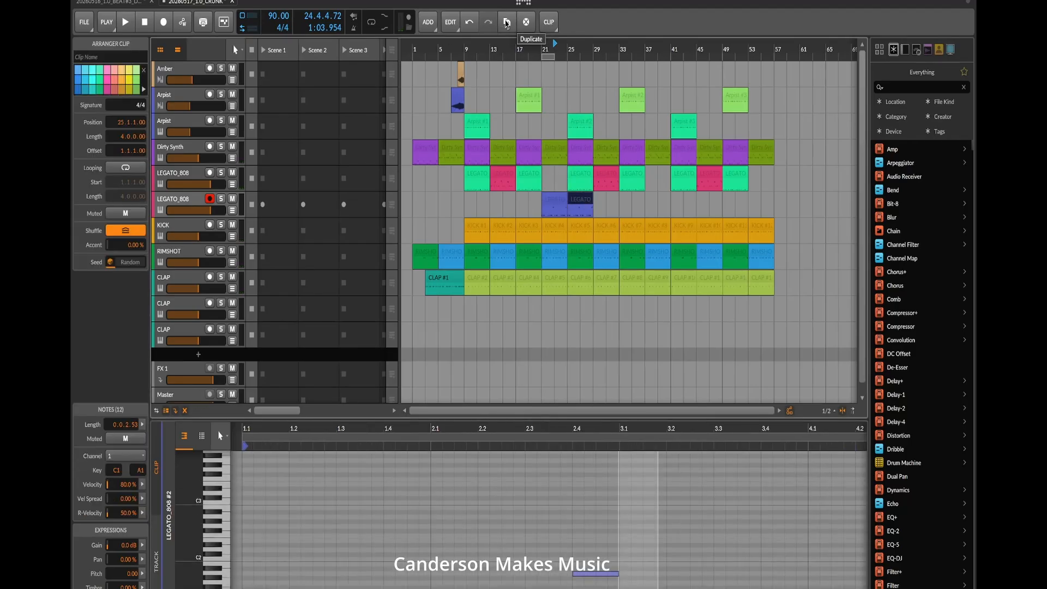
{"action": "left_click", "coordinate": [501, 20]}
{"action": "left_click_drag", "start_coordinate": [579, 199], "coordinate": [762, 185]}
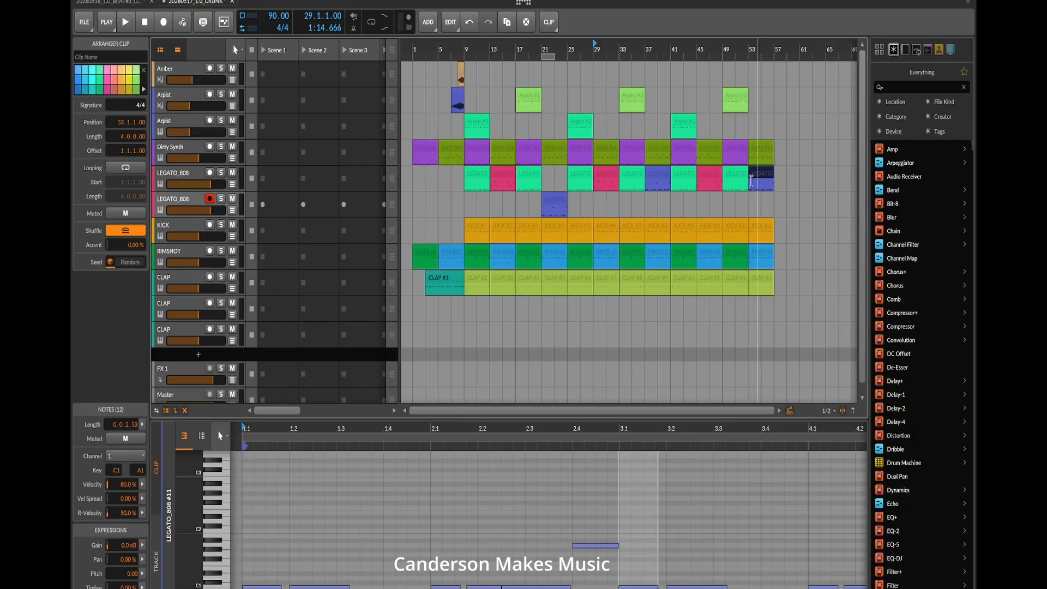
- Return the bar 21 clip to the original LEGATO_808 track and save the project
{"action": "left_click", "coordinate": [556, 184]}
{"action": "left_click_drag", "start_coordinate": [556, 185], "coordinate": [556, 184]}
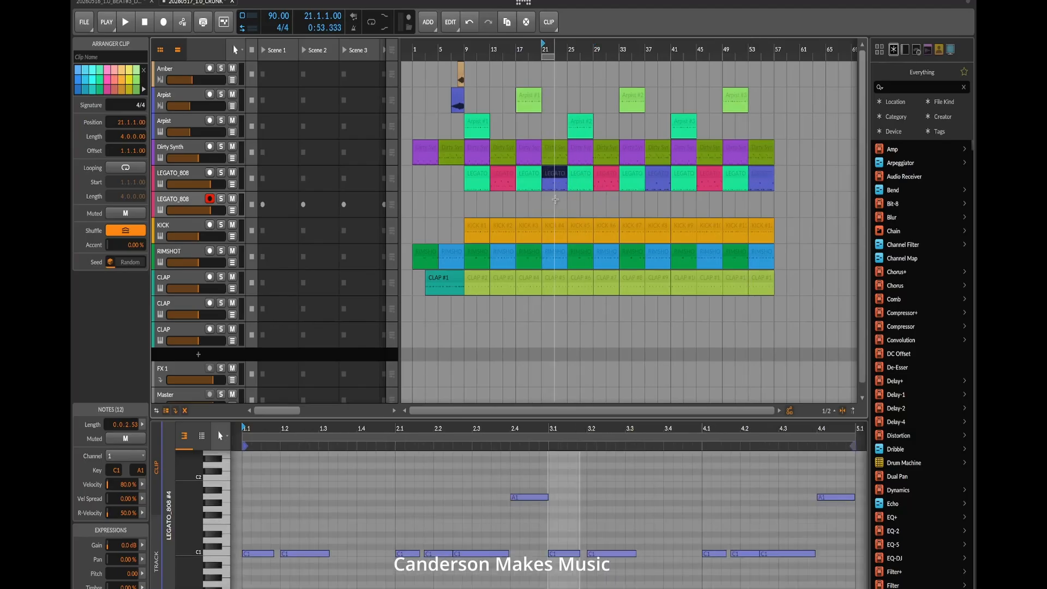
{"action": "left_click", "coordinate": [556, 206]}
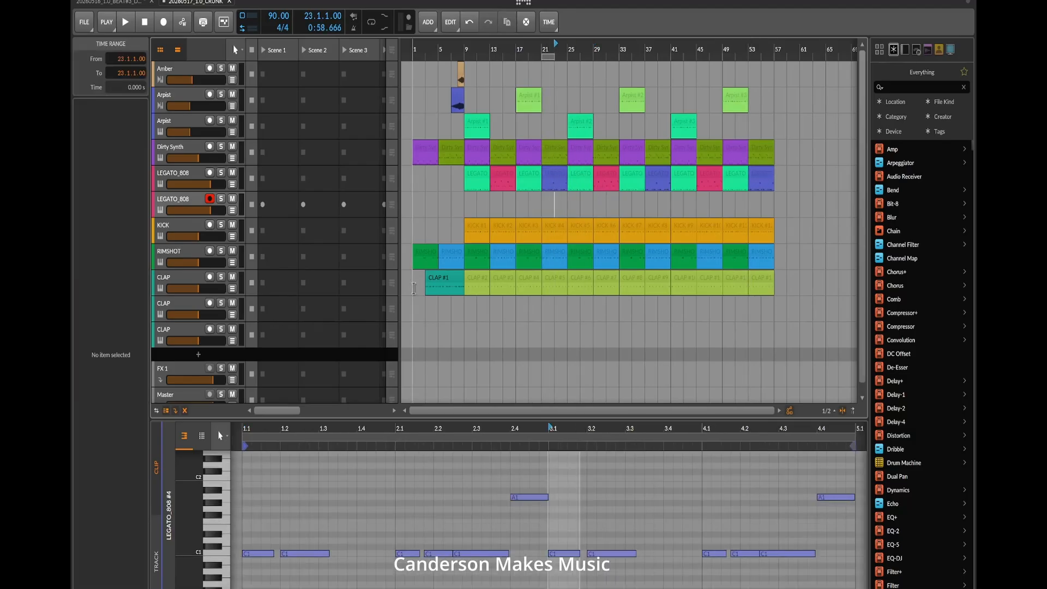
{"action": "key", "text": "ctrl+s"}
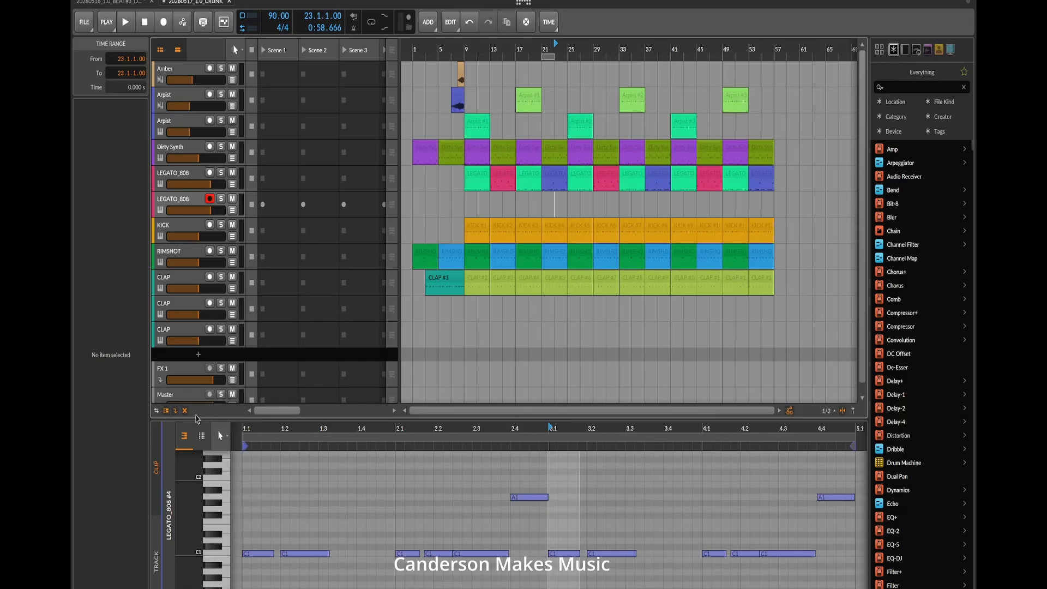
- Try the Whistler Echoes preset on a new instrument track and delete that track
{"action": "left_click", "coordinate": [200, 355]}
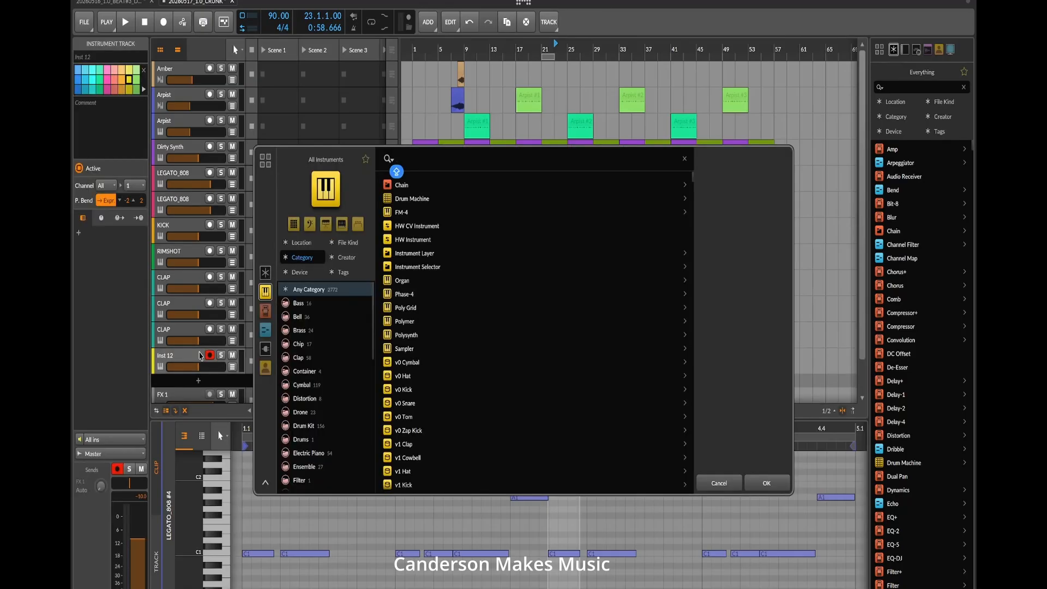
{"action": "type", "text": "WH"}
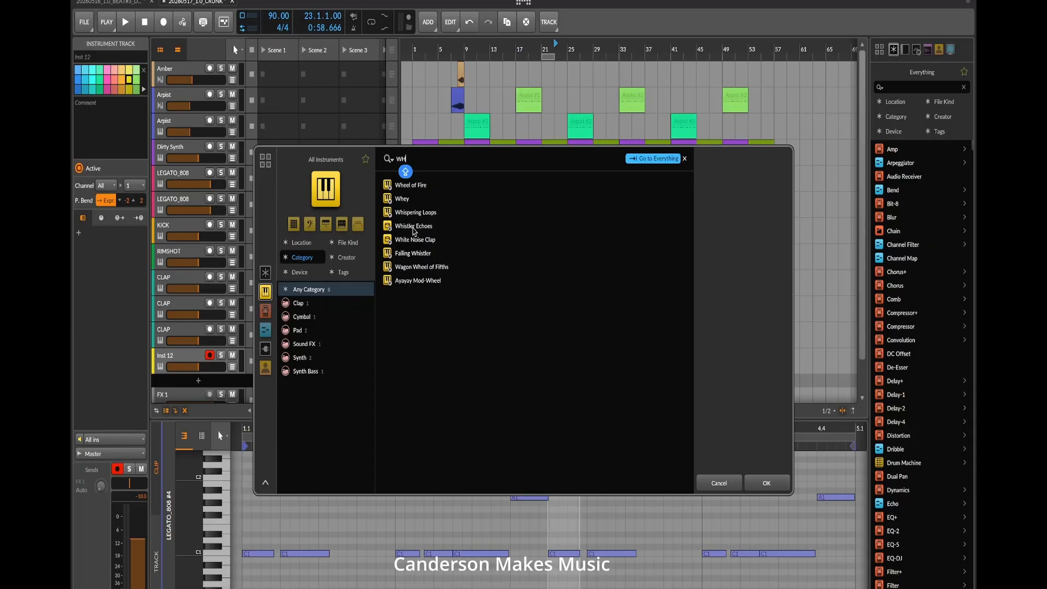
{"action": "left_click", "coordinate": [414, 231]}
{"action": "left_click", "coordinate": [759, 483]}
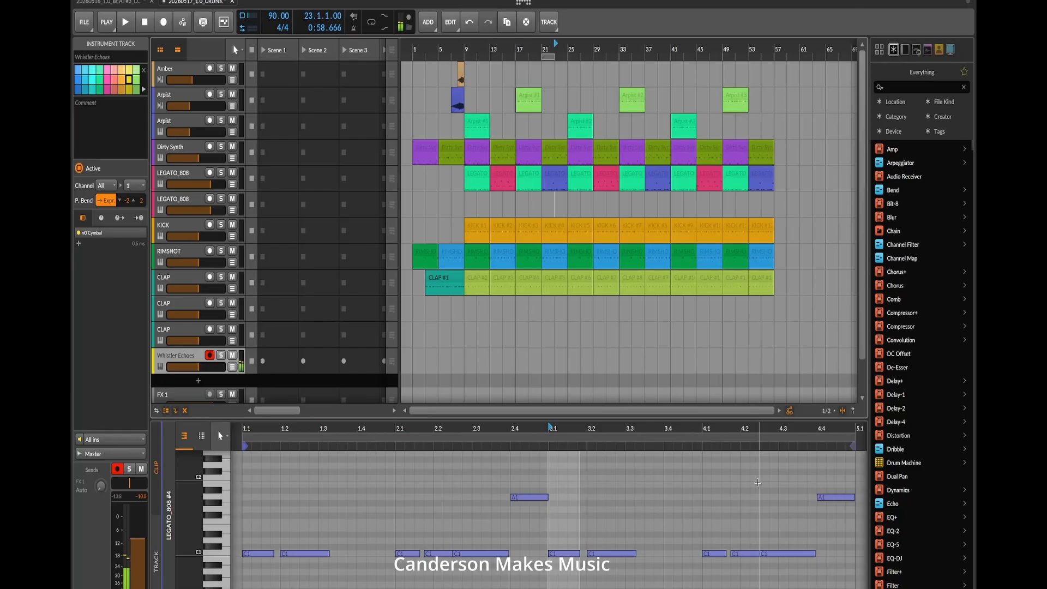
{"action": "key", "text": "Delete"}
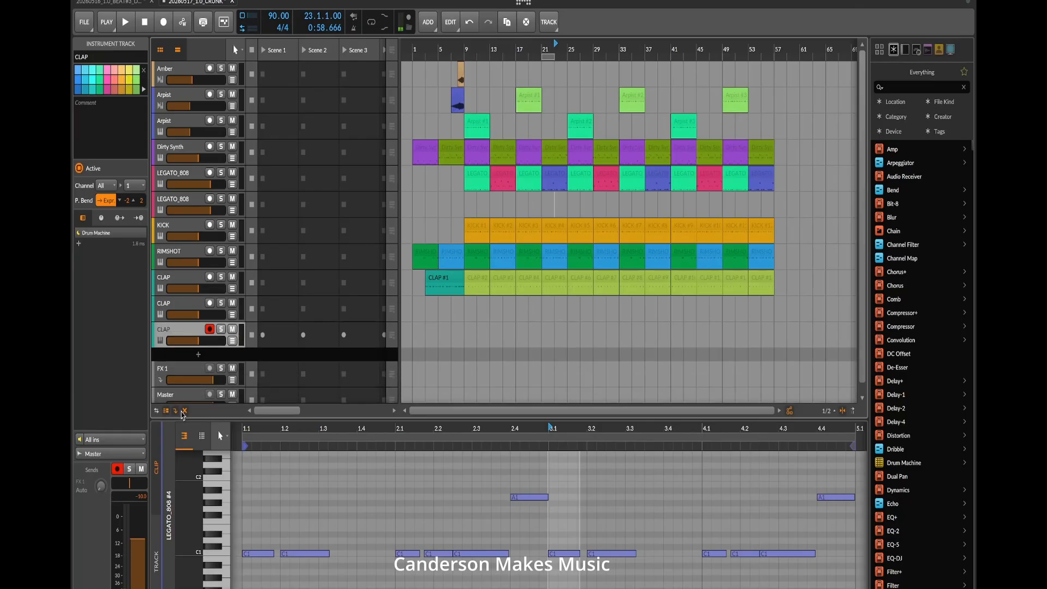
- Add an instrument track with the Falling Whistler preset below the CLAP tracks
{"action": "left_click", "coordinate": [199, 356]}
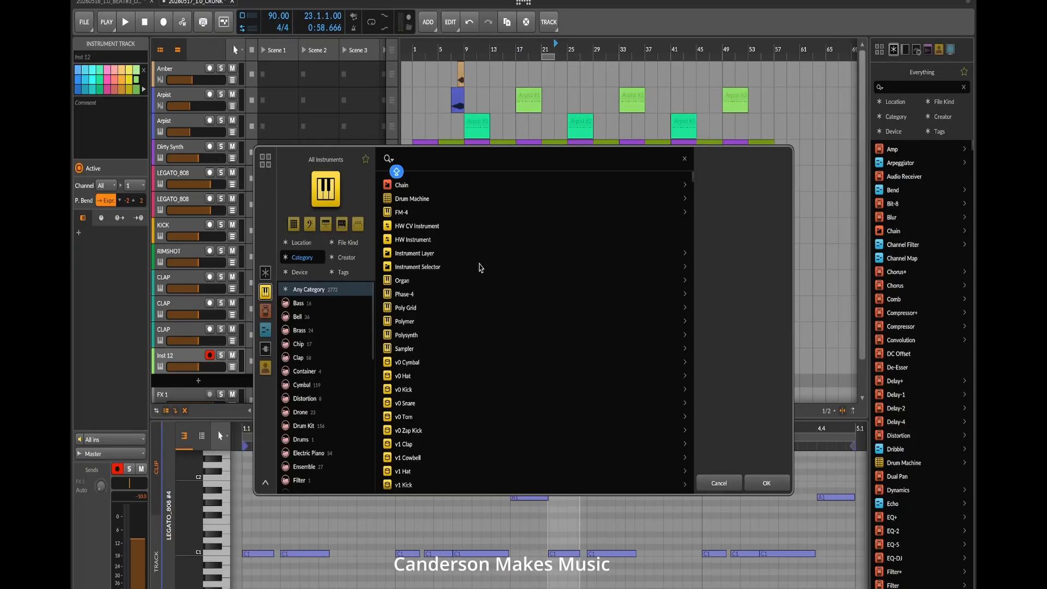
{"action": "type", "text": "WHI"}
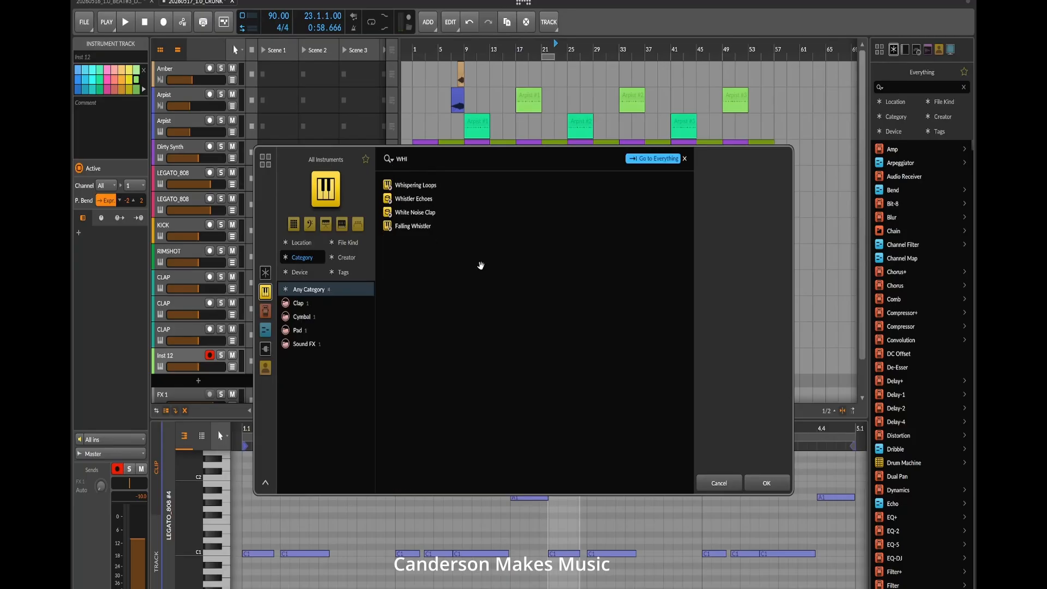
{"action": "double_click", "coordinate": [412, 227]}
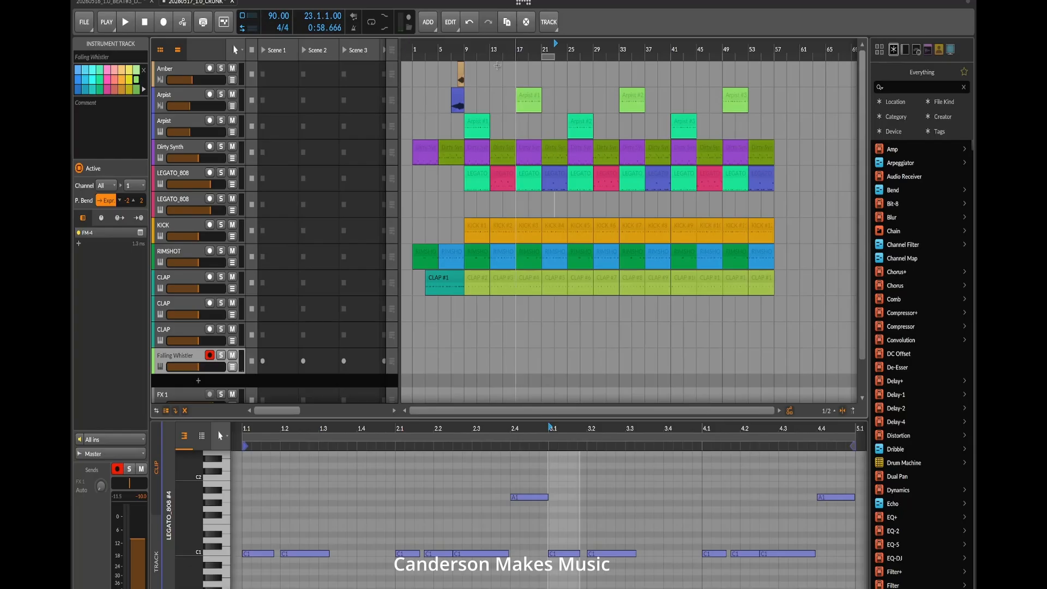
- Record a Falling Whistler part from bar 18 to just past bar 25
{"action": "left_click", "coordinate": [523, 45]}
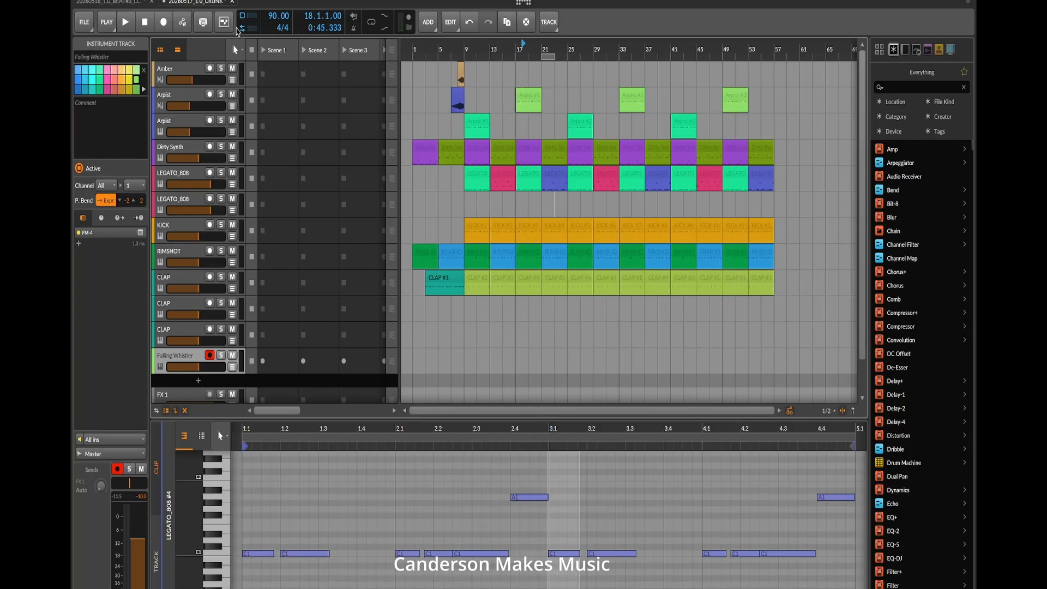
{"action": "left_click", "coordinate": [162, 21]}
{"action": "left_click", "coordinate": [129, 24]}
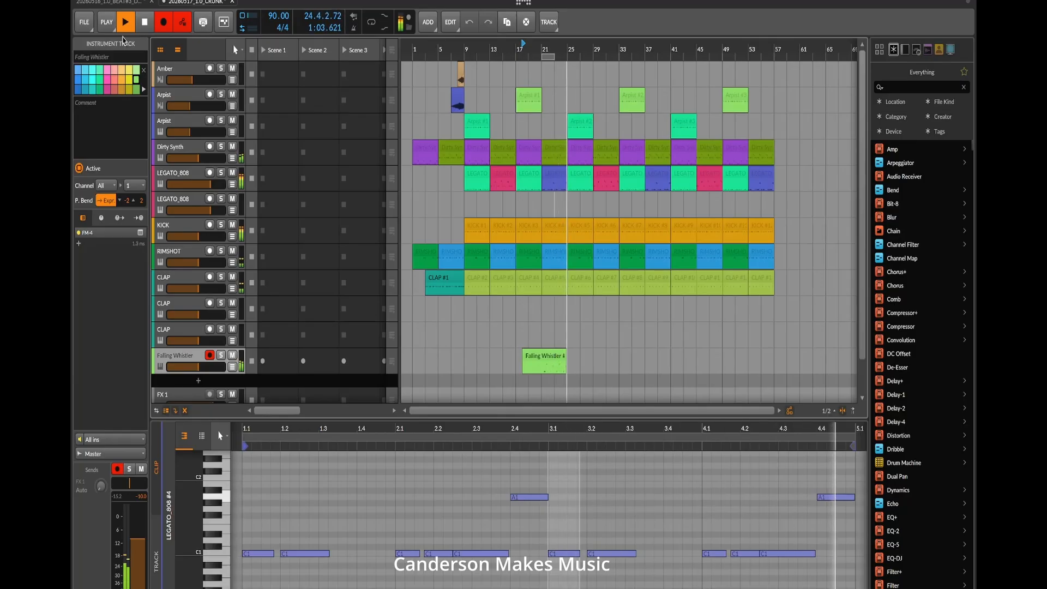
{"action": "key", "text": "space"}
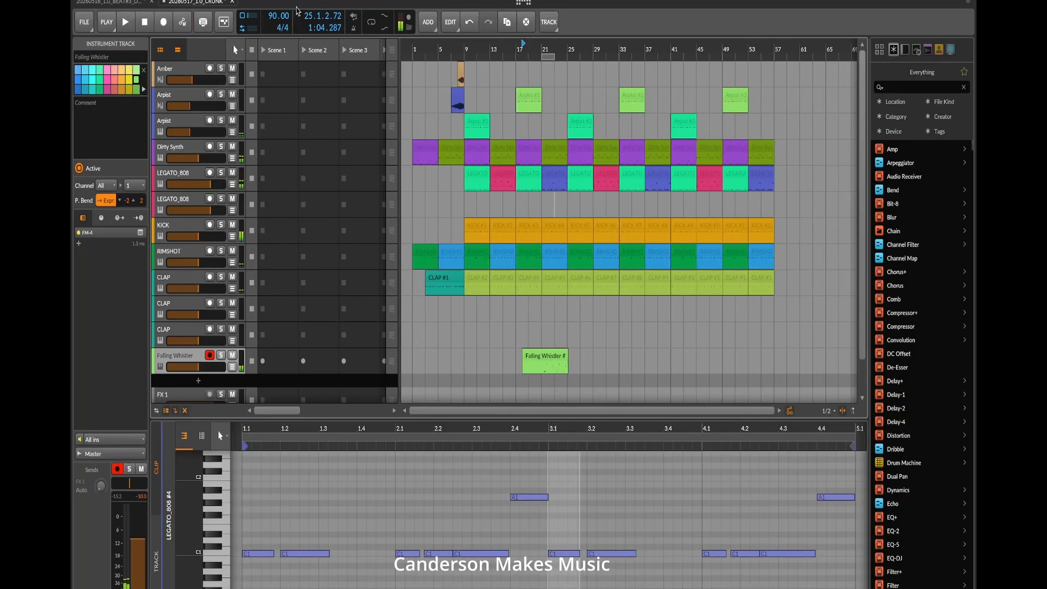
- Quantize the recorded Falling Whistler clip and trim it to six bars starting at bar 19
{"action": "right_click", "coordinate": [546, 362]}
{"action": "left_click", "coordinate": [553, 358]}
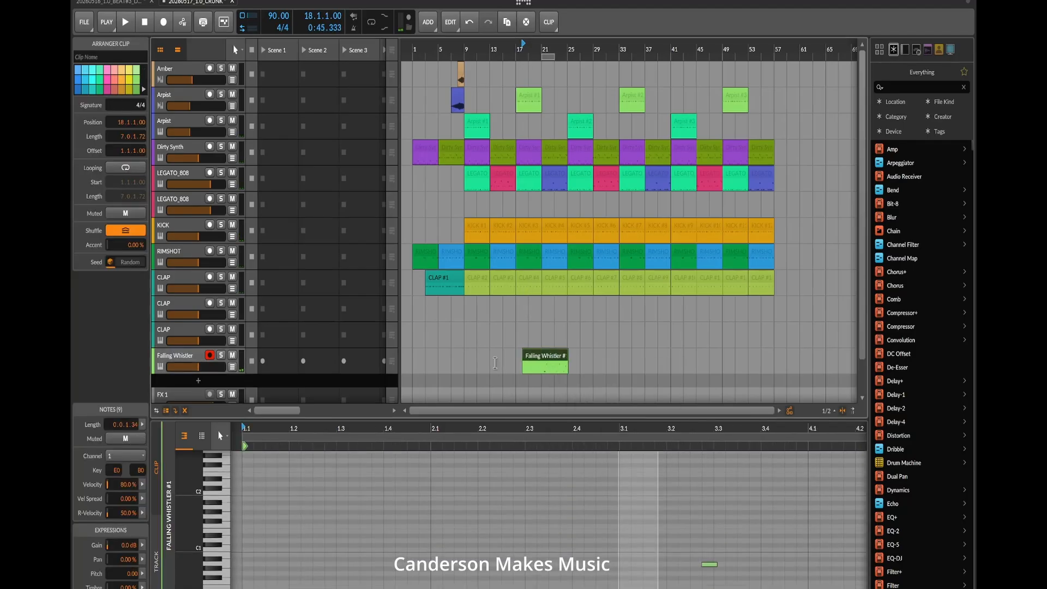
{"action": "right_click", "coordinate": [553, 356]}
{"action": "mouse_move", "coordinate": [624, 523]}
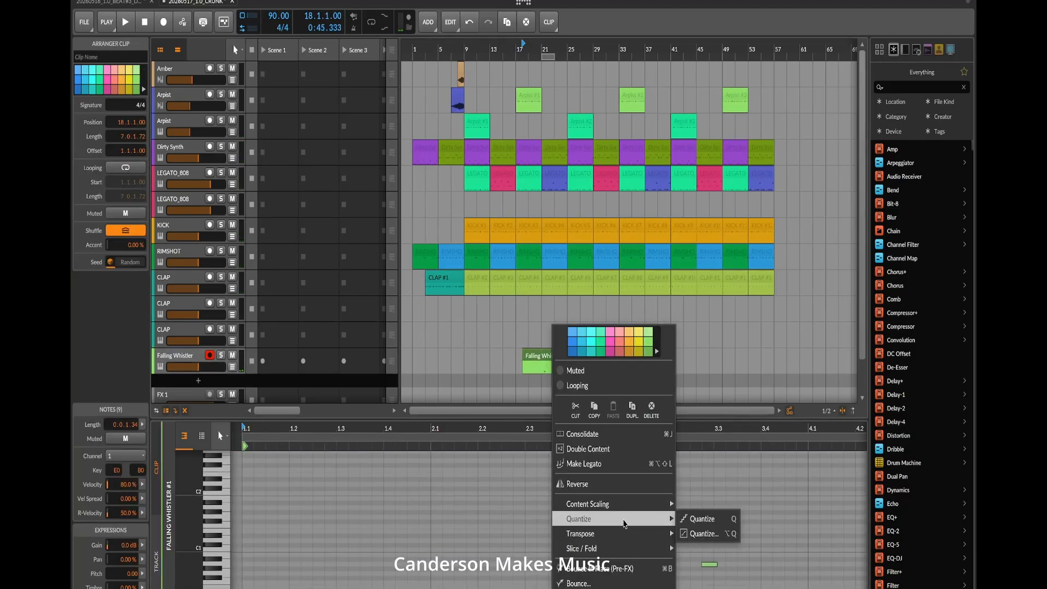
{"action": "left_click", "coordinate": [700, 533]}
{"action": "left_click", "coordinate": [564, 401]}
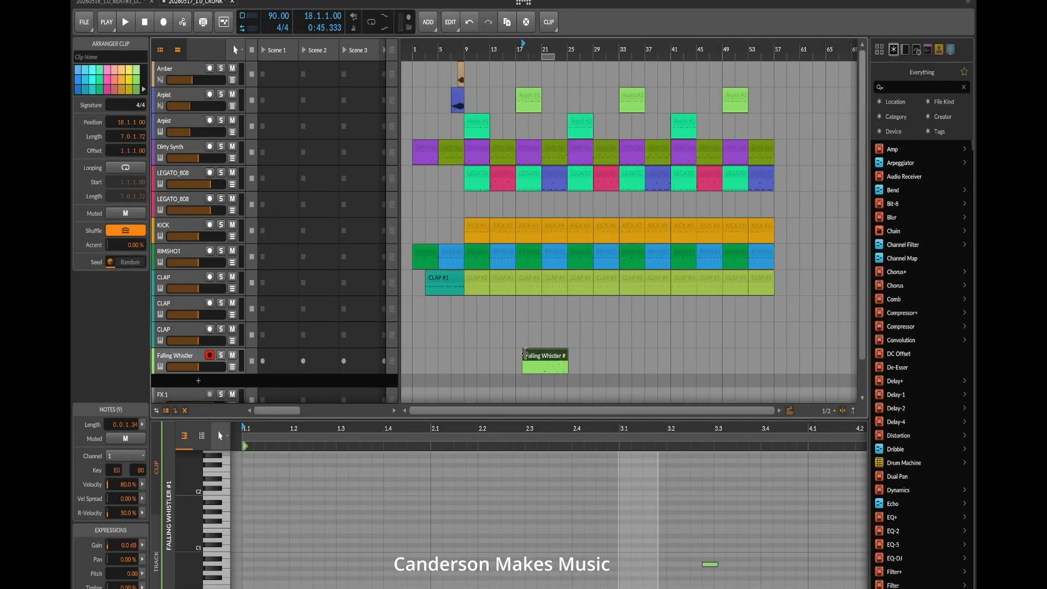
{"action": "left_click_drag", "start_coordinate": [523, 354], "coordinate": [532, 353]}
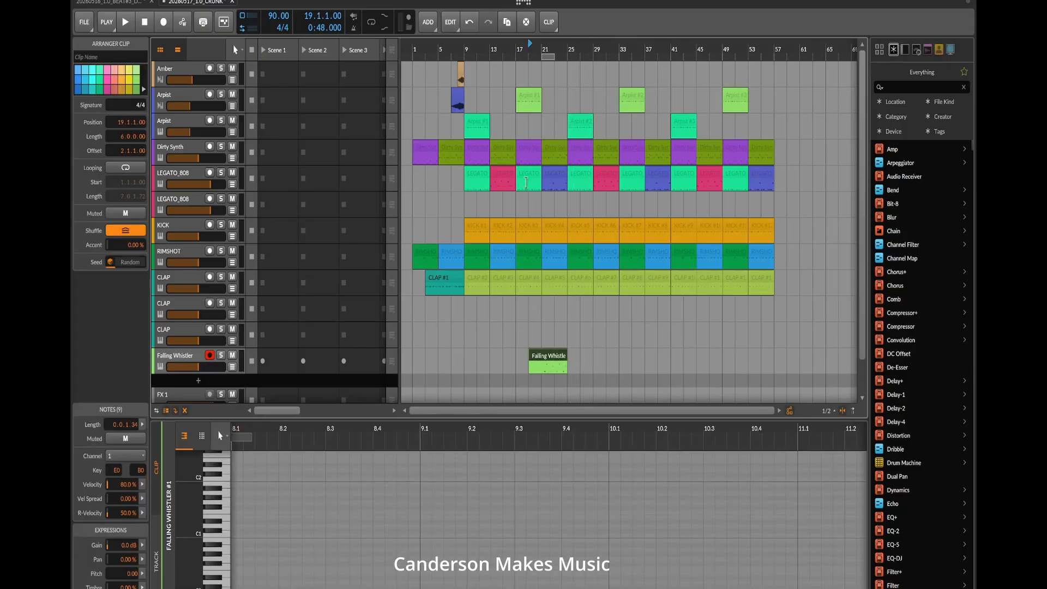
- Duplicate the Falling Whistler clip and place the copy at bar 35
{"action": "left_click", "coordinate": [501, 28]}
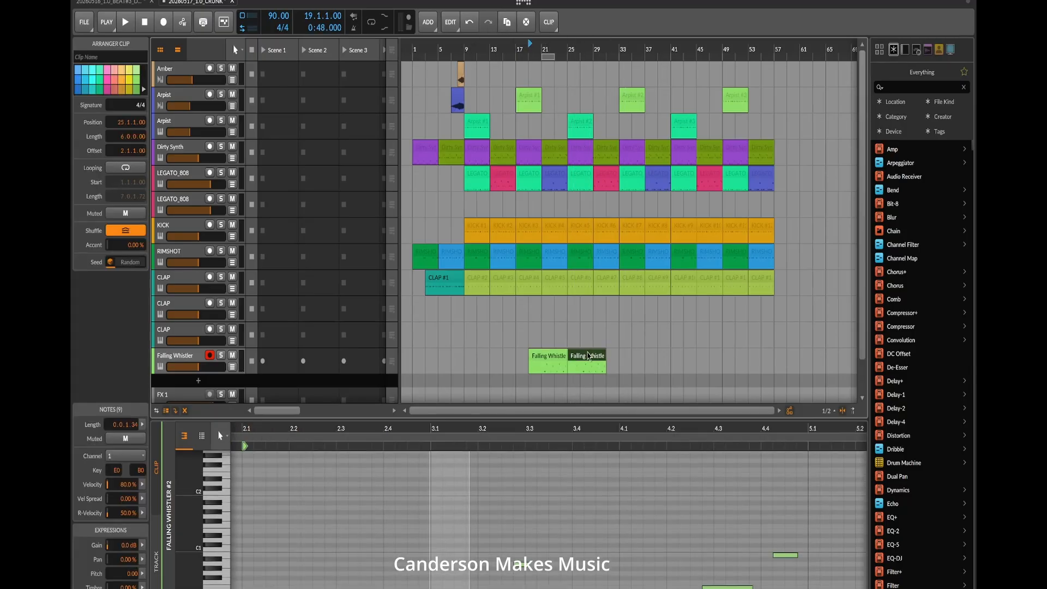
{"action": "left_click_drag", "start_coordinate": [590, 357], "coordinate": [724, 363]}
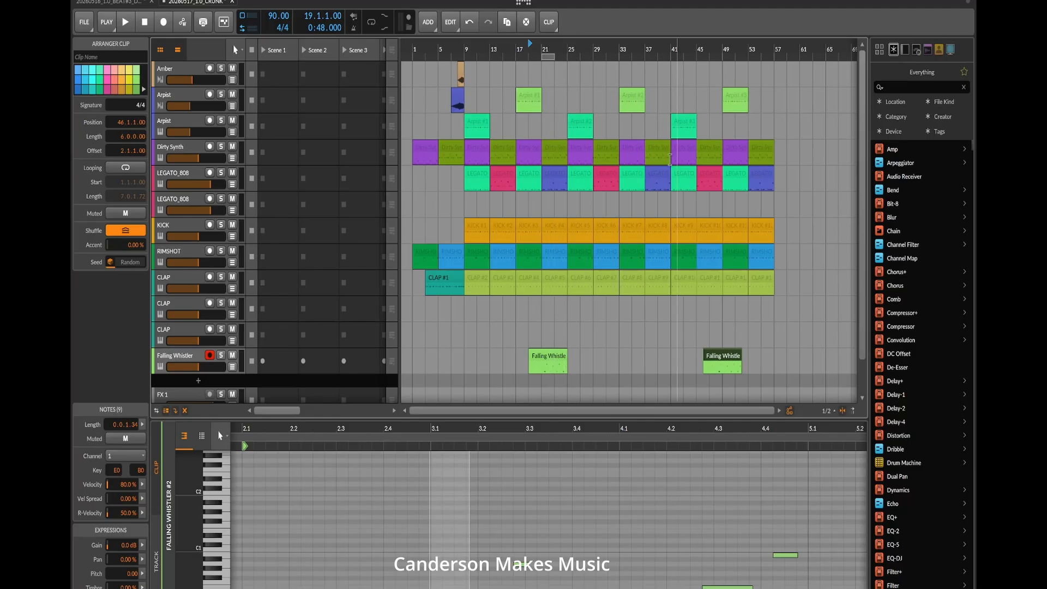
{"action": "left_click_drag", "start_coordinate": [715, 363], "coordinate": [652, 357]}
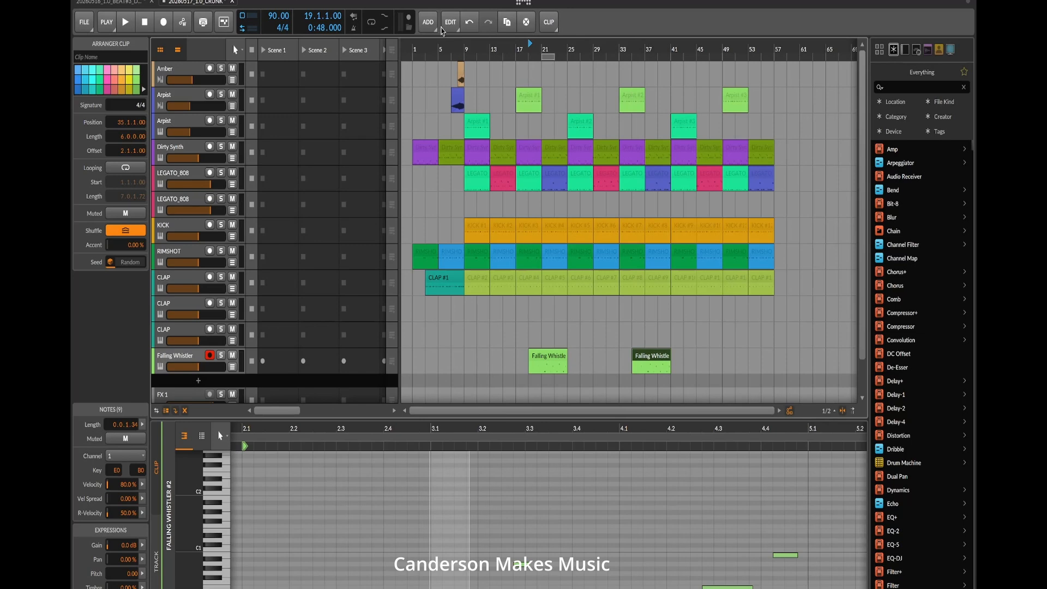
- Duplicate the Falling Whistler clip at bar 35 and place the copy at bar 51
{"action": "key", "text": "ctrl+d"}
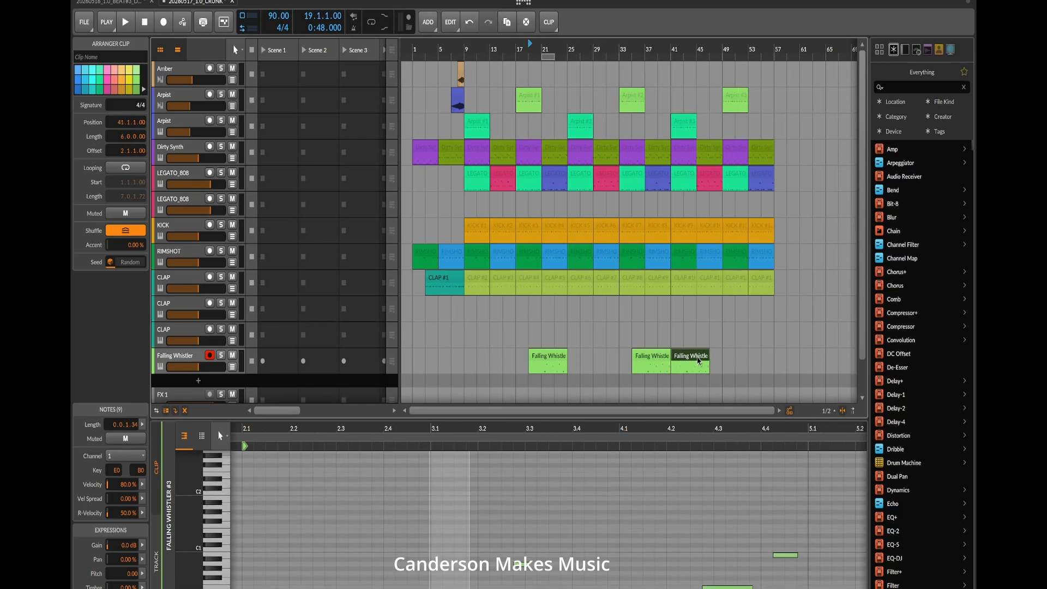
{"action": "left_click_drag", "start_coordinate": [700, 360], "coordinate": [763, 356]}
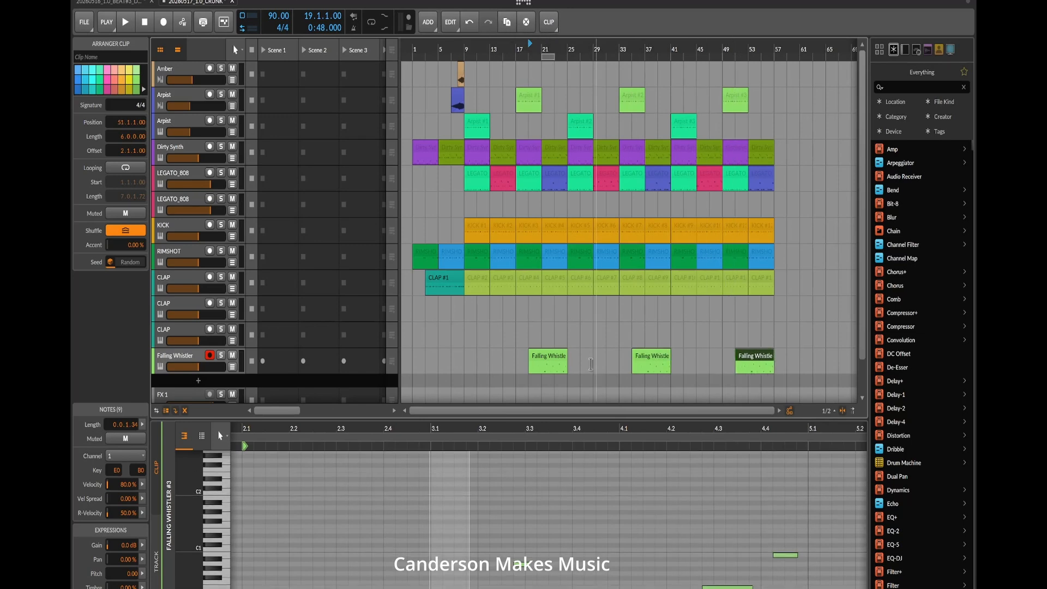
- Add an EQ+ after the FM-4 on the Falling Whistler track and set its first band to a 24 dB/oct low-cut at 104 Hz
{"action": "left_click", "coordinate": [537, 363]}
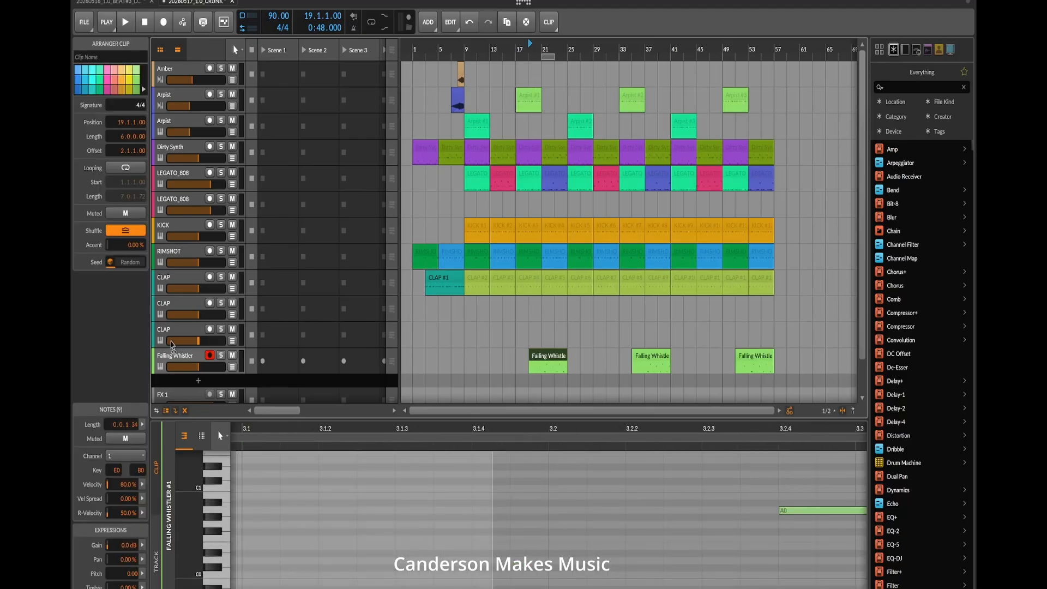
{"action": "double_click", "coordinate": [180, 354]}
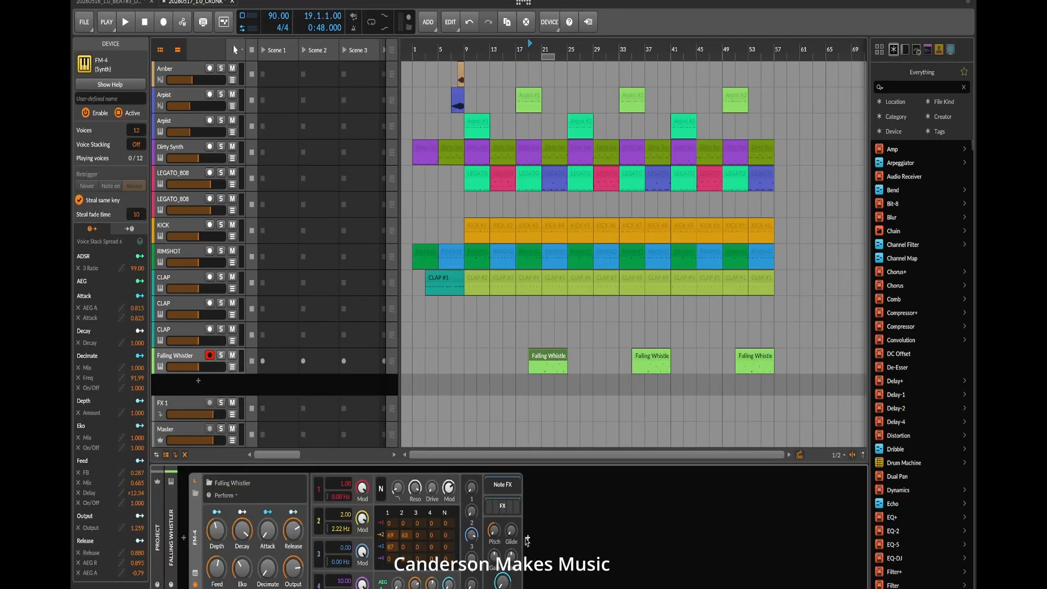
{"action": "left_click", "coordinate": [527, 540]}
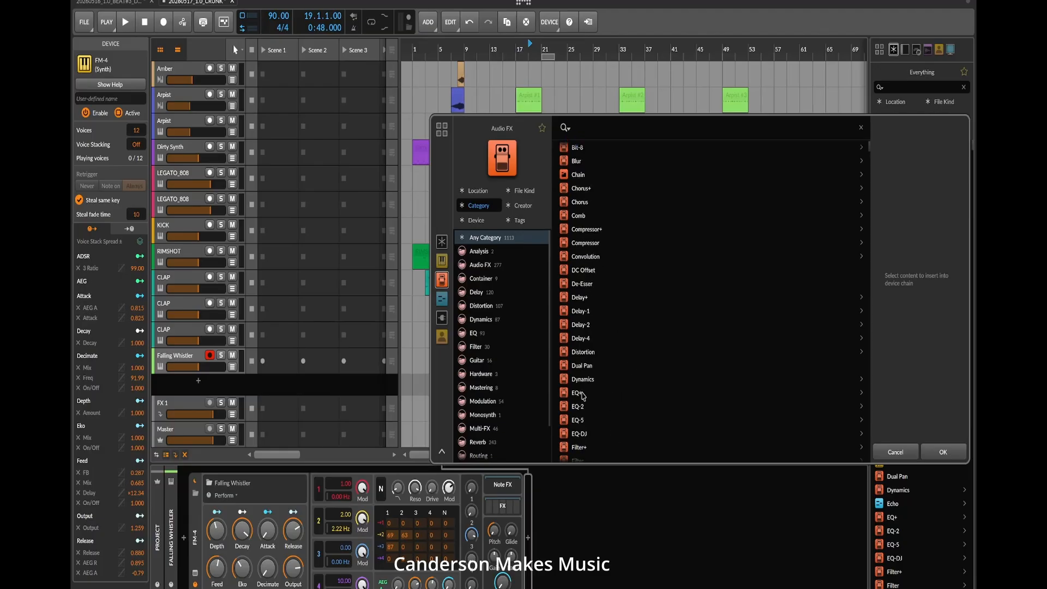
{"action": "double_click", "coordinate": [578, 393]}
{"action": "left_click_drag", "start_coordinate": [579, 544], "coordinate": [560, 570]}
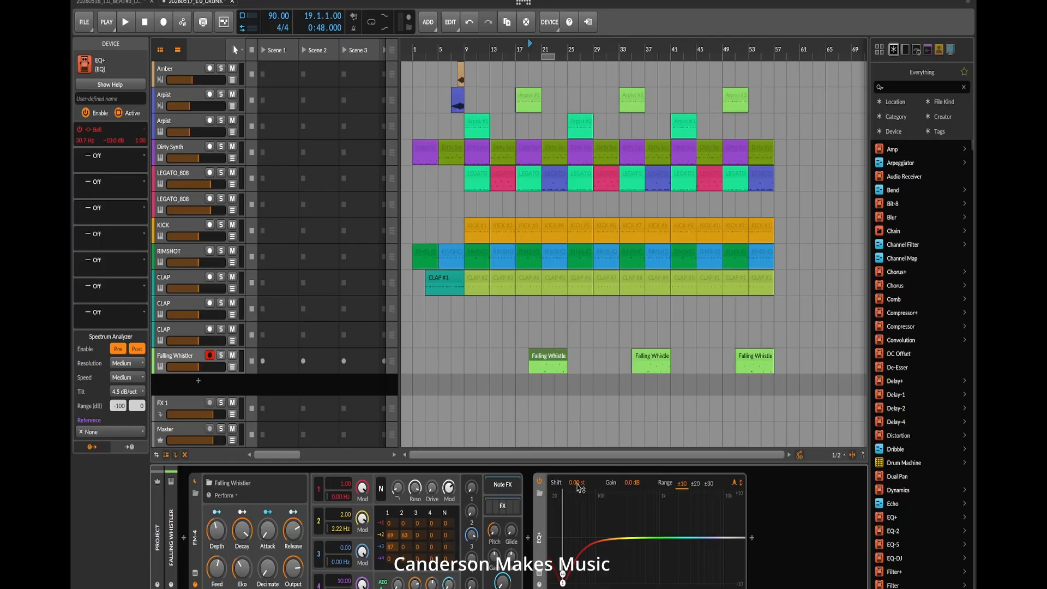
{"action": "right_click", "coordinate": [563, 572]}
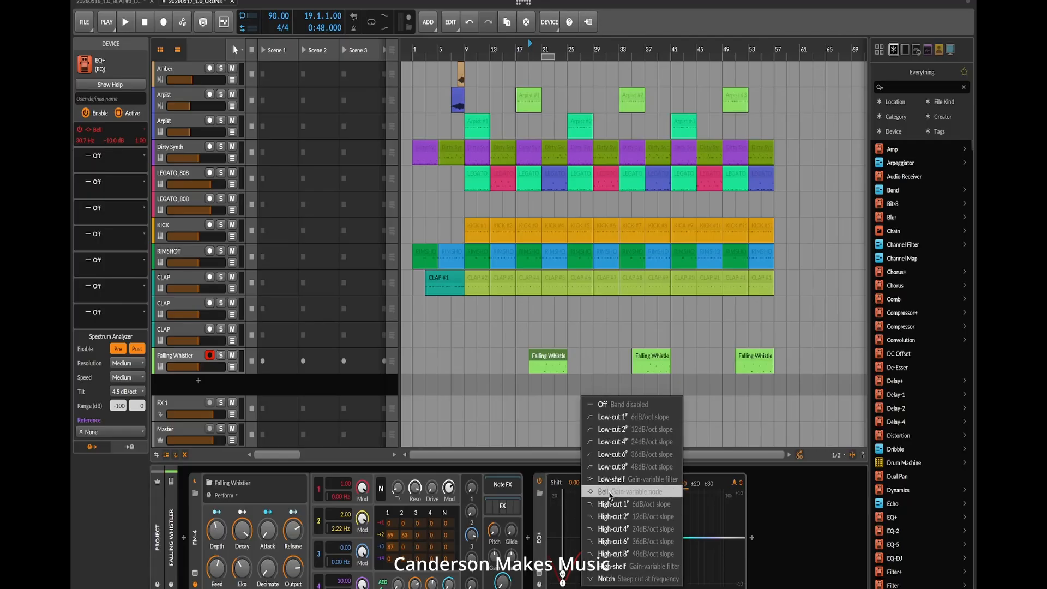
{"action": "left_click", "coordinate": [616, 442]}
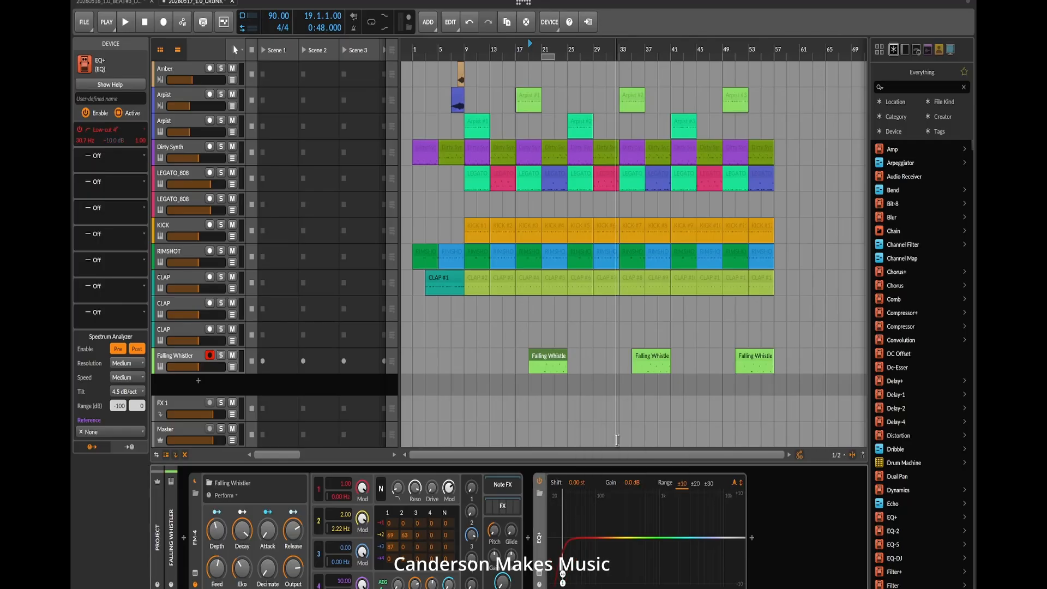
{"action": "left_click_drag", "start_coordinate": [563, 576], "coordinate": [566, 579]}
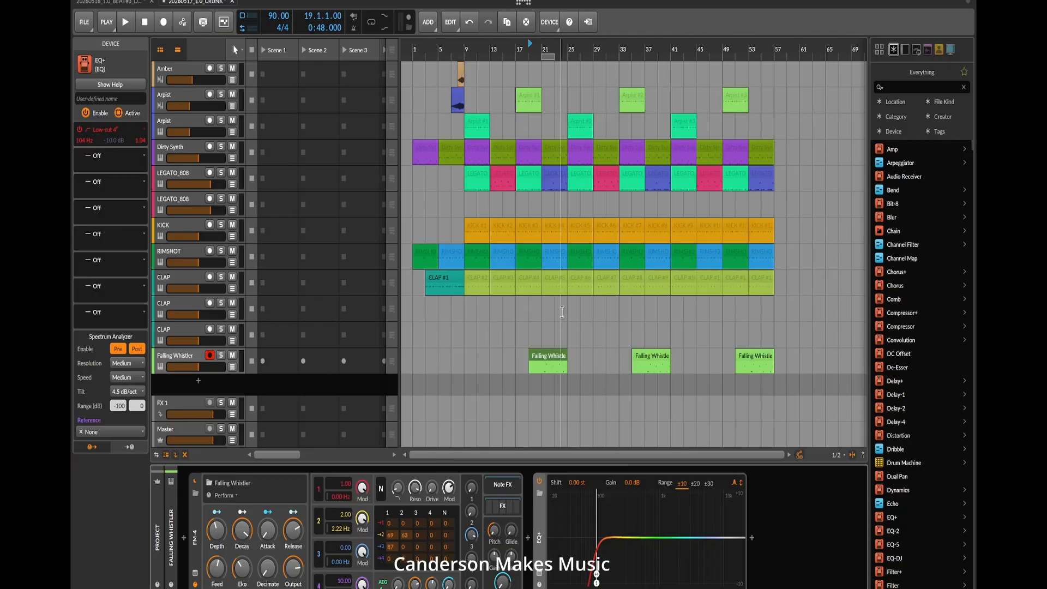
- Play the arrangement from around bar 19 to check how the filtered Falling Whistler part sits in the mix
{"action": "left_click", "coordinate": [515, 334]}
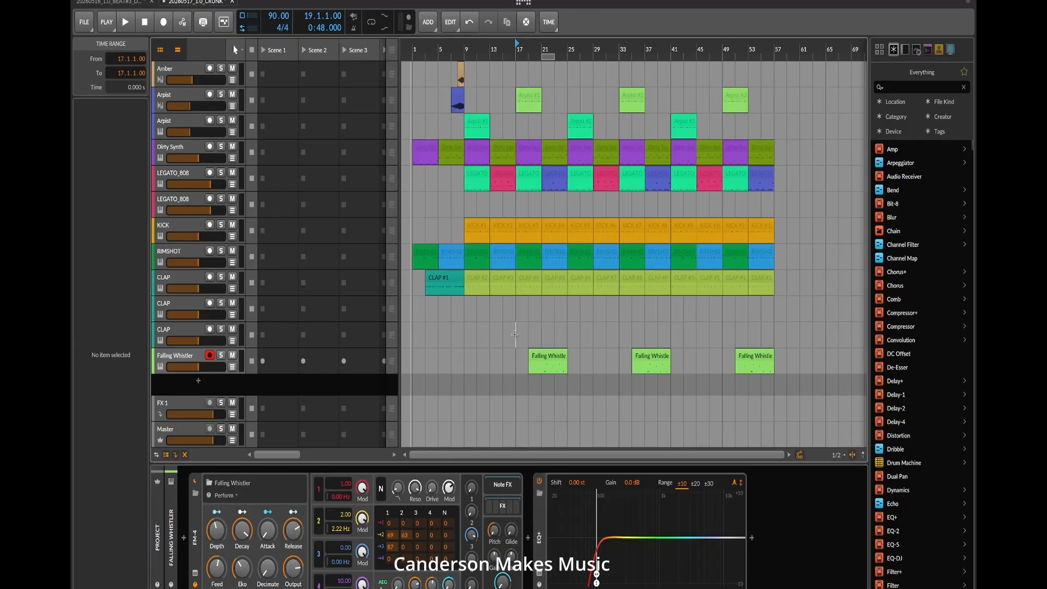
{"action": "left_click", "coordinate": [541, 45]}
{"action": "key", "text": "space"}
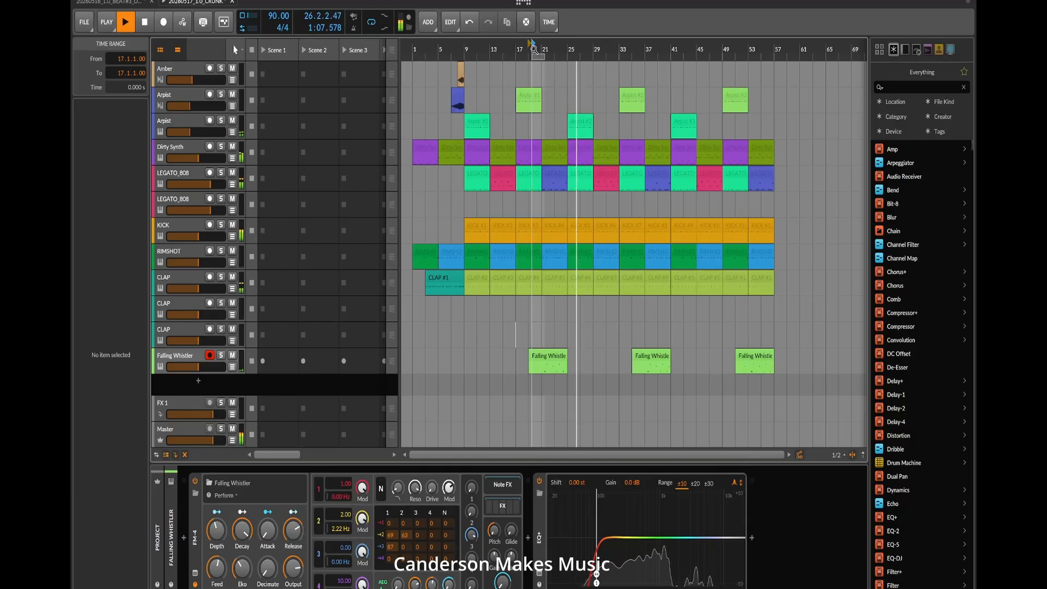
{"action": "left_click", "coordinate": [535, 51]}
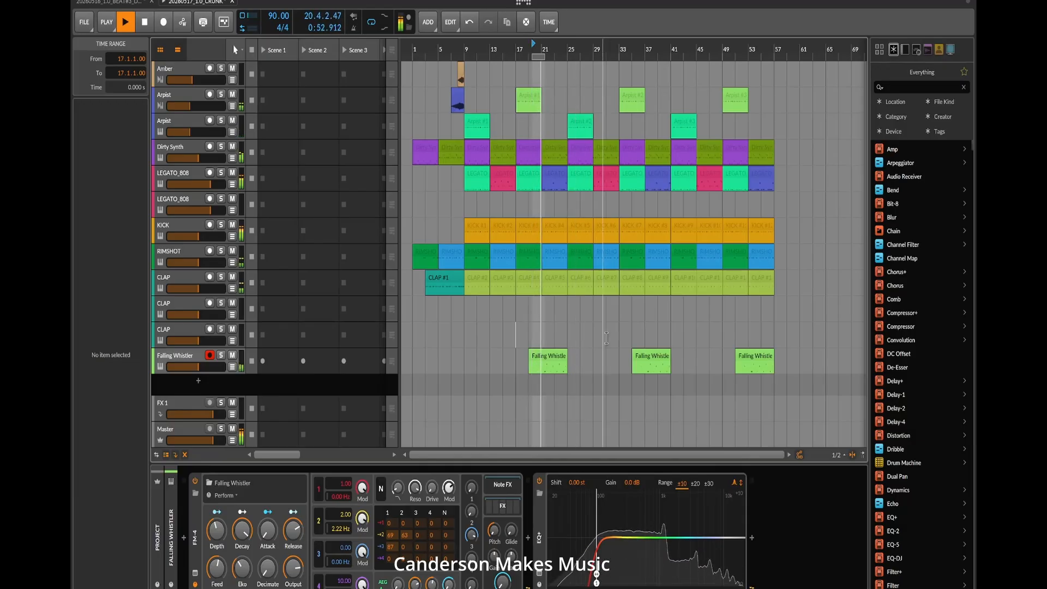
{"action": "left_click", "coordinate": [547, 360]}
{"action": "key", "text": "space"}
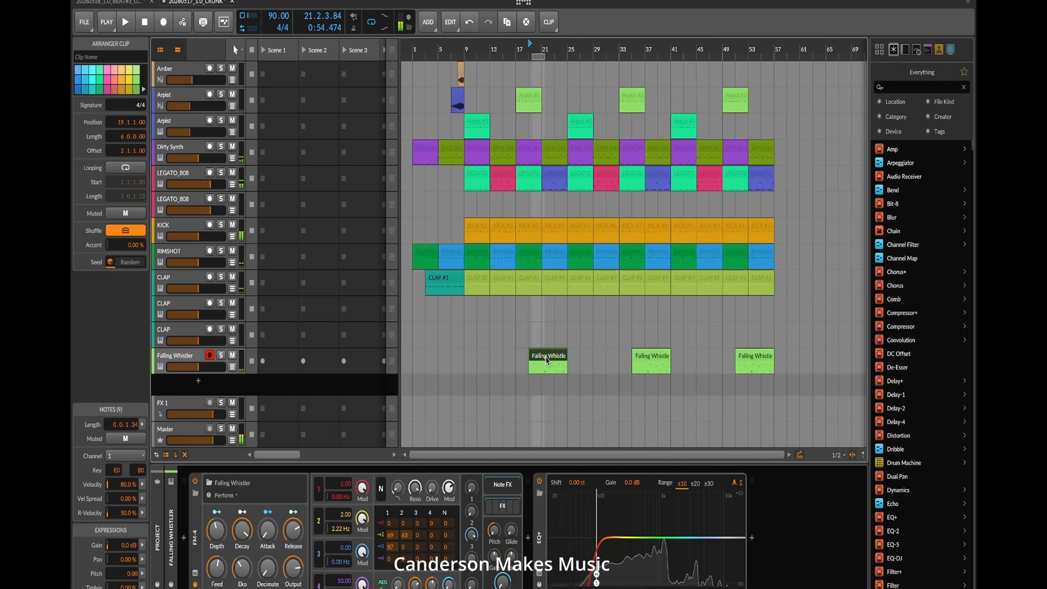
{"action": "left_click", "coordinate": [755, 357]}
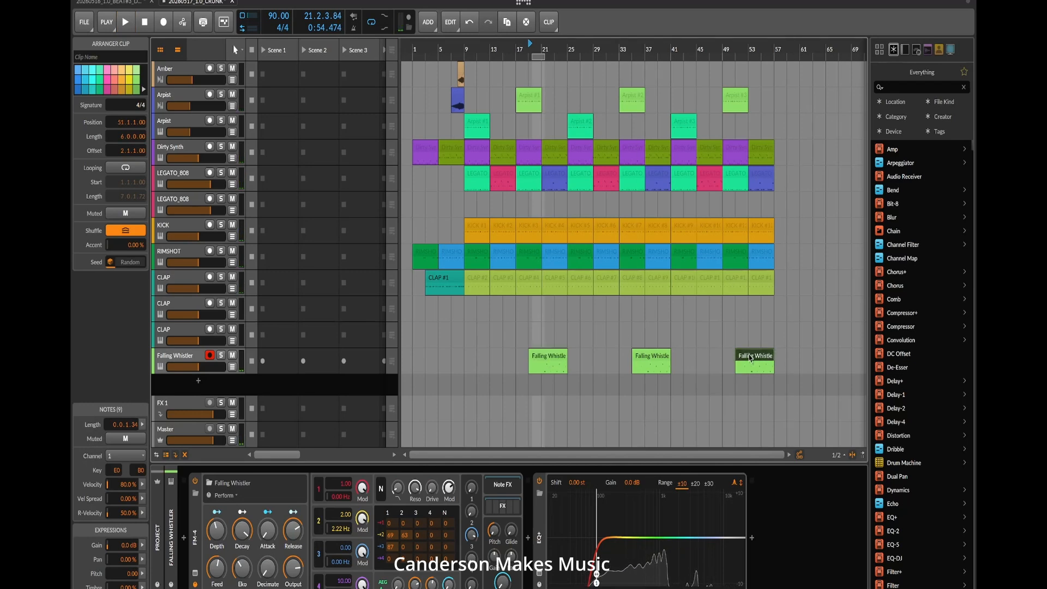
- Open the first Falling Whistler clip's notes and move its first A0 note to 3.3.1.34
{"action": "double_click", "coordinate": [552, 362]}
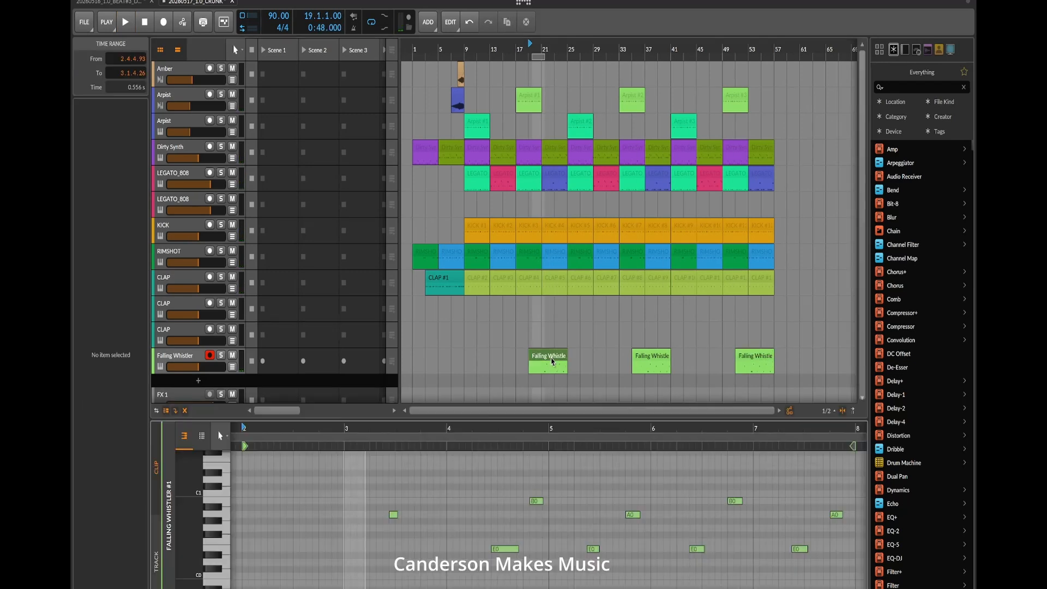
{"action": "double_click", "coordinate": [385, 427]}
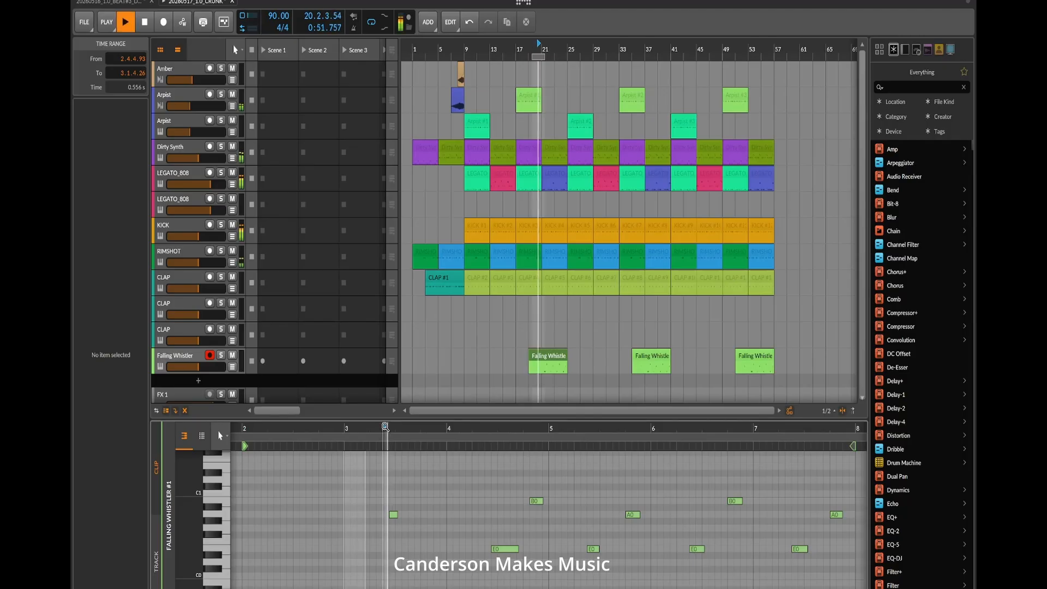
{"action": "key", "text": "space"}
{"action": "left_click", "coordinate": [395, 516]}
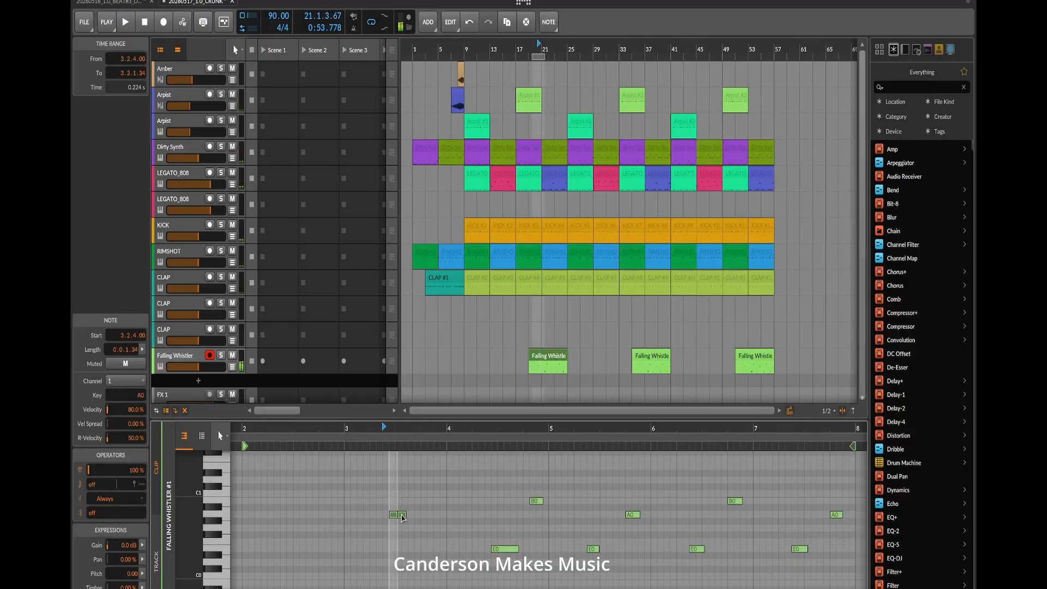
{"action": "left_click_drag", "start_coordinate": [402, 517], "coordinate": [402, 515]}
{"action": "double_click", "coordinate": [371, 428]}
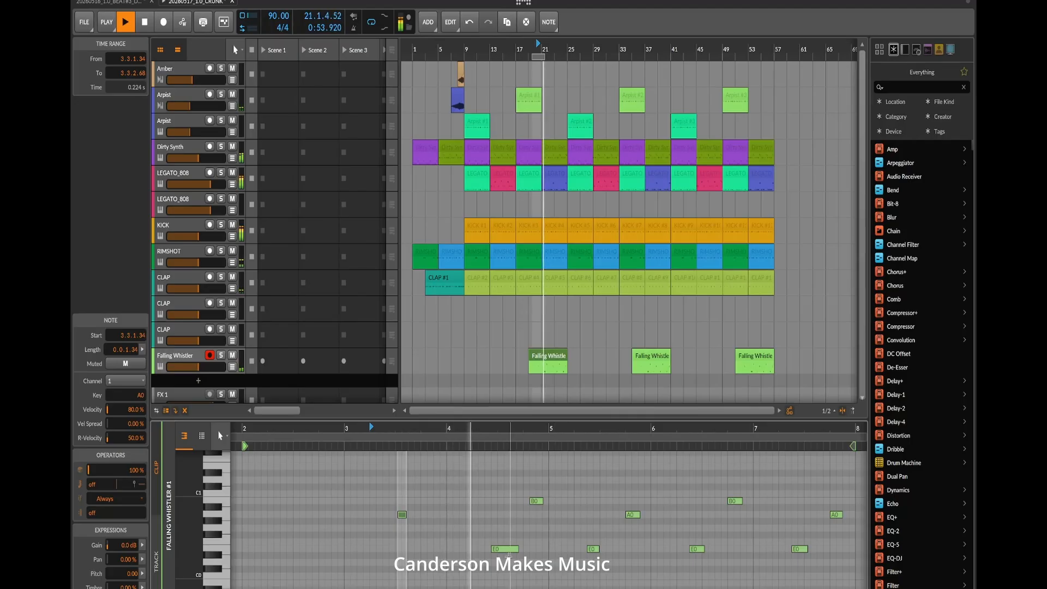
- Nudge the next two E0 notes and the B0 note between them slightly later, and move the following A0 note to 5.4.2.00
{"action": "left_click_drag", "start_coordinate": [507, 552], "coordinate": [511, 552]}
{"action": "key", "text": "space"}
{"action": "left_click_drag", "start_coordinate": [537, 502], "coordinate": [544, 504]}
{"action": "left_click", "coordinate": [594, 551]}
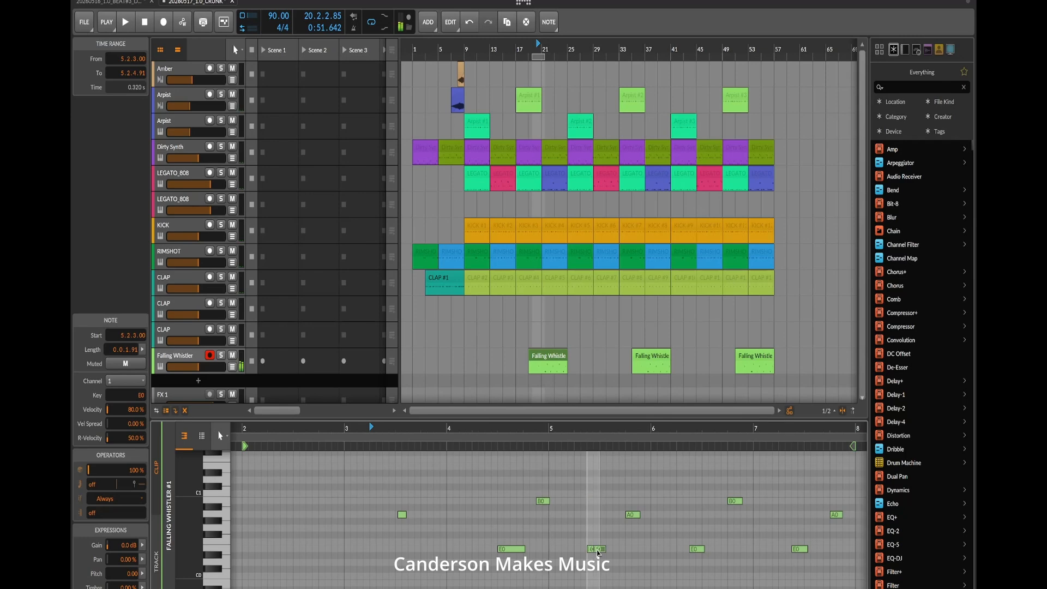
{"action": "left_click_drag", "start_coordinate": [598, 552], "coordinate": [605, 552]}
{"action": "left_click", "coordinate": [634, 516]}
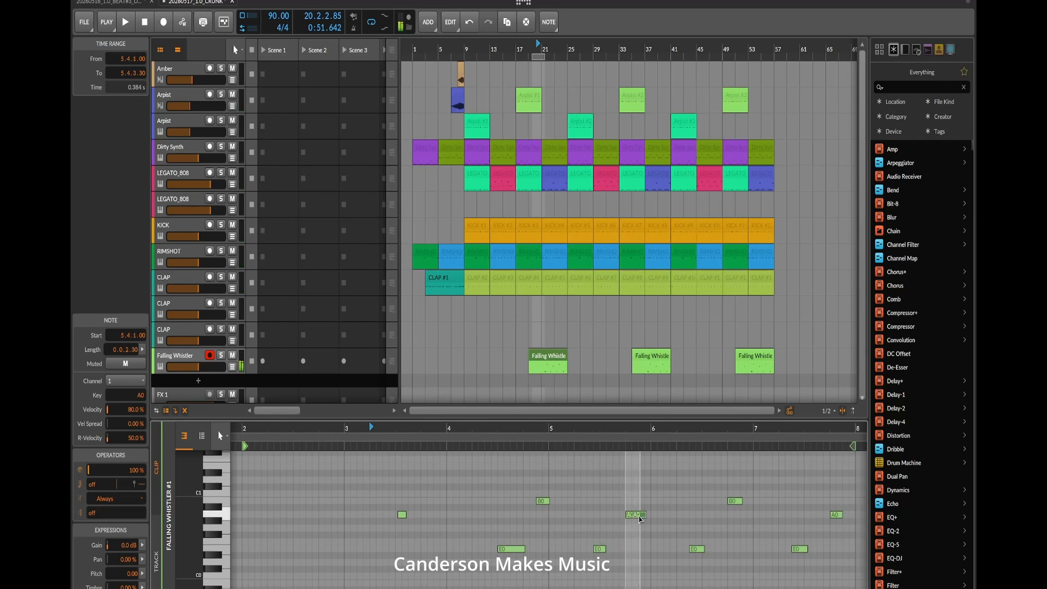
{"action": "left_click_drag", "start_coordinate": [640, 517], "coordinate": [640, 518]}
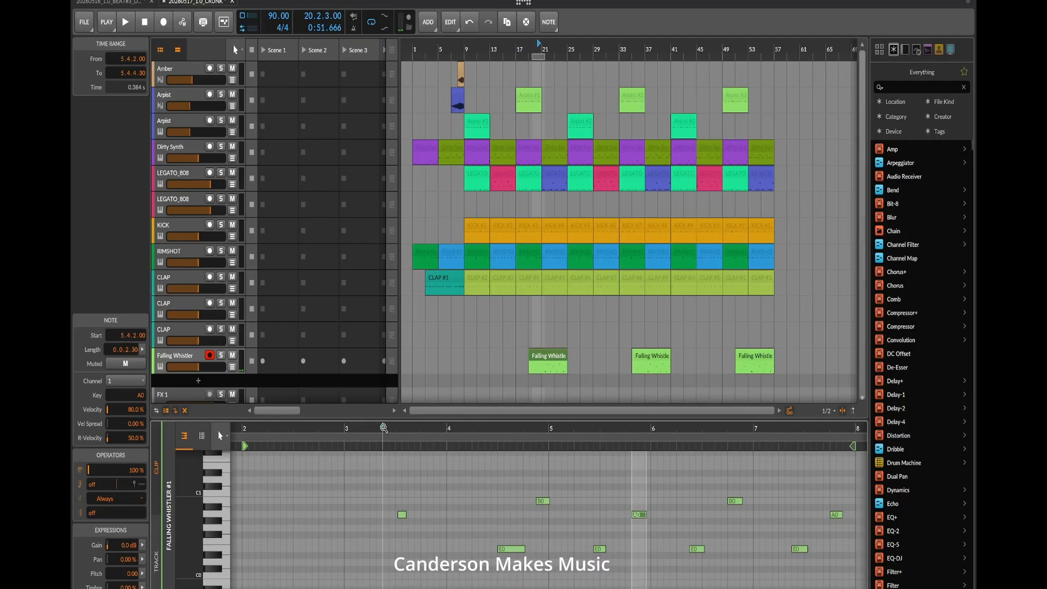
{"action": "key", "text": "space"}
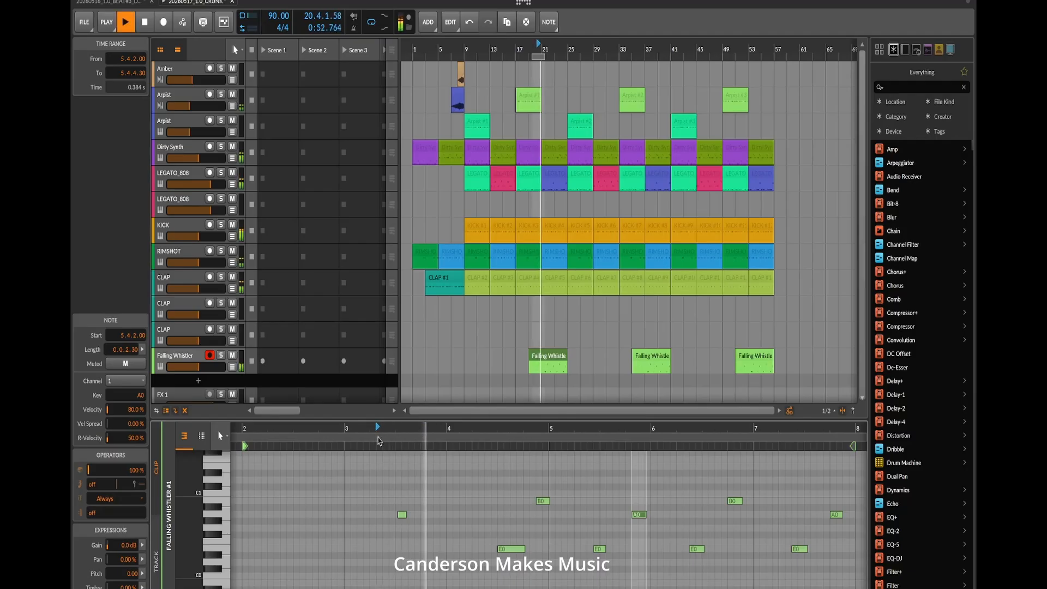
- Shorten the bar 4 E0 note, shift it and the bar 5 E0 note earlier, and move B0 to 4.4.2.00 and A0 to 5.3.4.00
{"action": "double_click", "coordinate": [335, 427]}
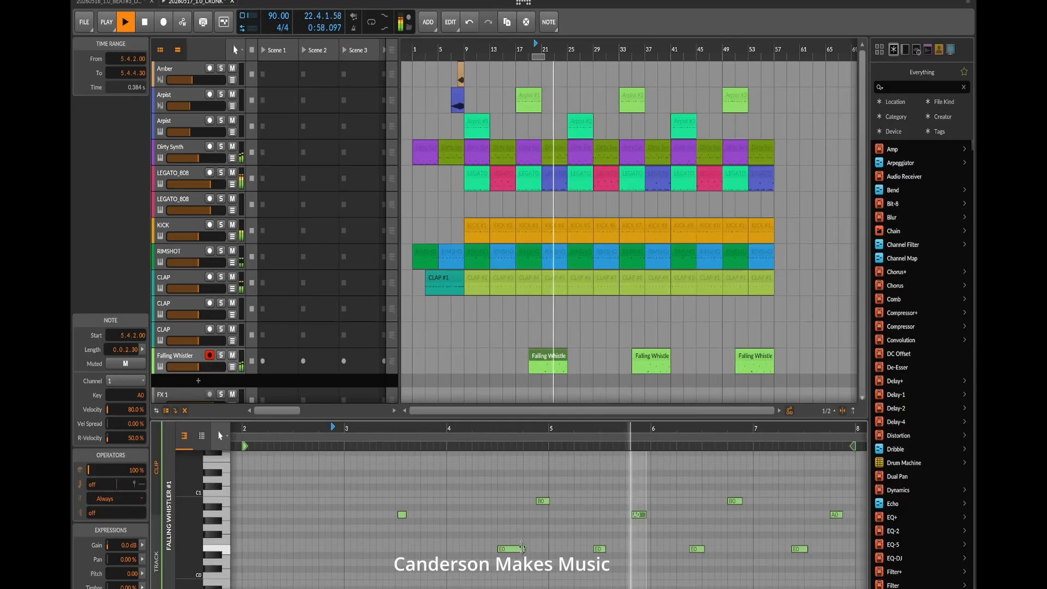
{"action": "left_click_drag", "start_coordinate": [522, 549], "coordinate": [516, 548]}
{"action": "left_click_drag", "start_coordinate": [600, 549], "coordinate": [587, 549]}
{"action": "left_click", "coordinate": [637, 515]}
{"action": "left_click_drag", "start_coordinate": [637, 515], "coordinate": [624, 515]}
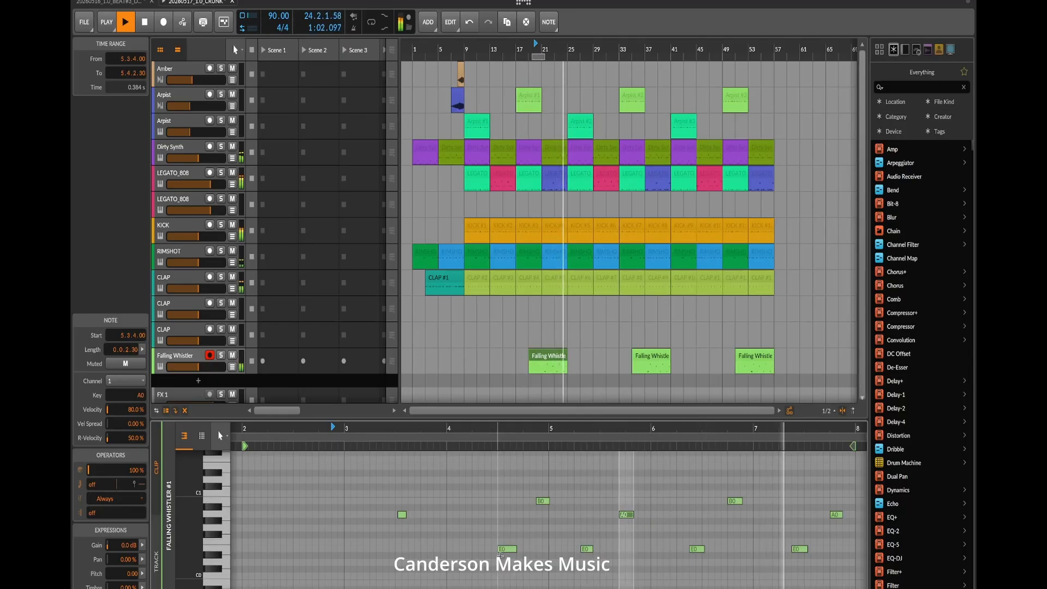
{"action": "left_click", "coordinate": [505, 549]}
{"action": "left_click_drag", "start_coordinate": [505, 549], "coordinate": [498, 549]}
{"action": "left_click", "coordinate": [543, 501]}
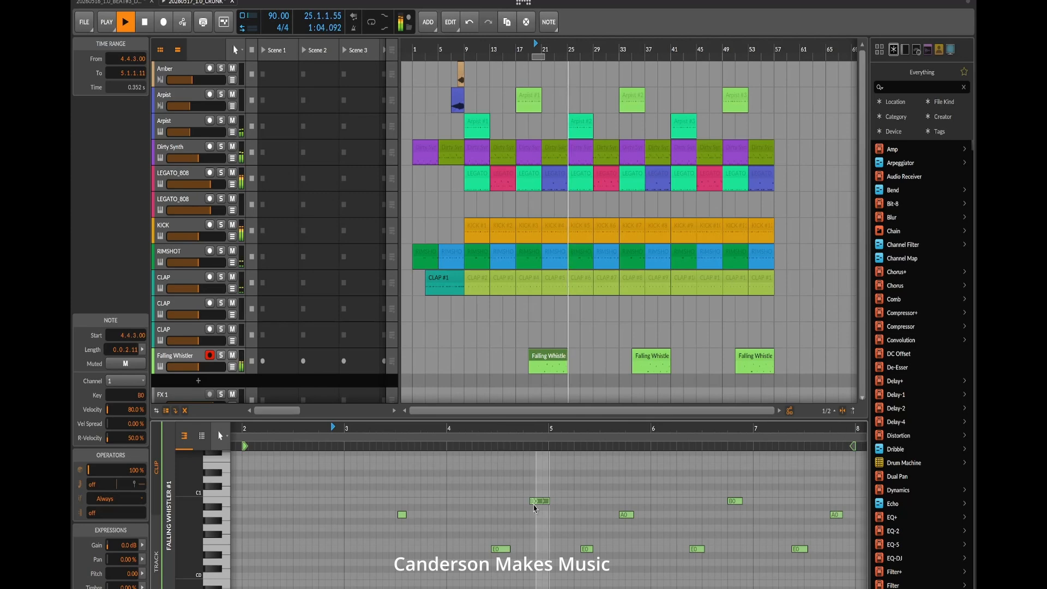
{"action": "left_click_drag", "start_coordinate": [542, 501], "coordinate": [536, 500]}
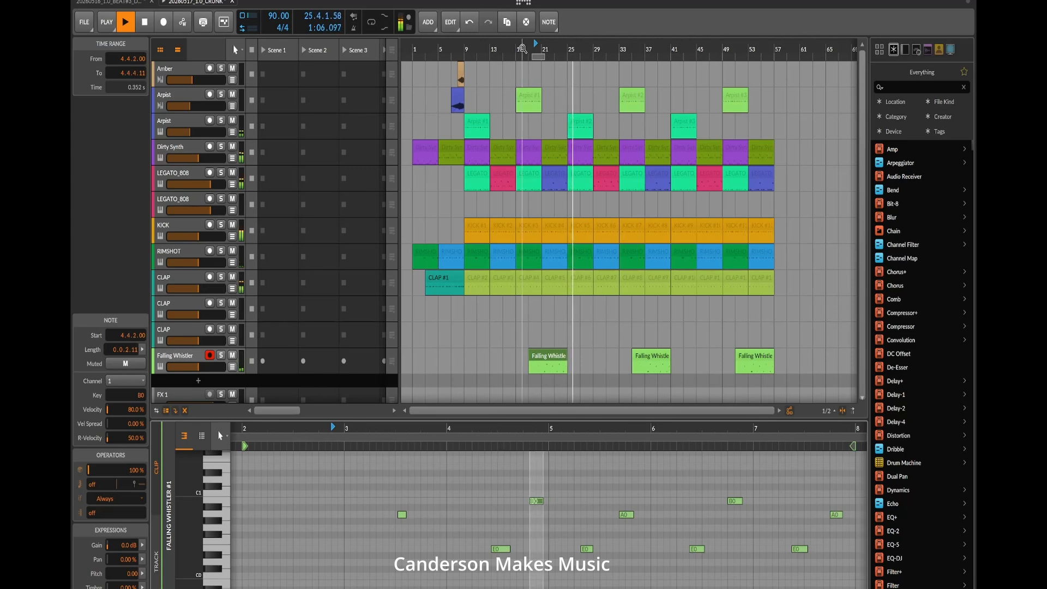
{"action": "left_click", "coordinate": [521, 50]}
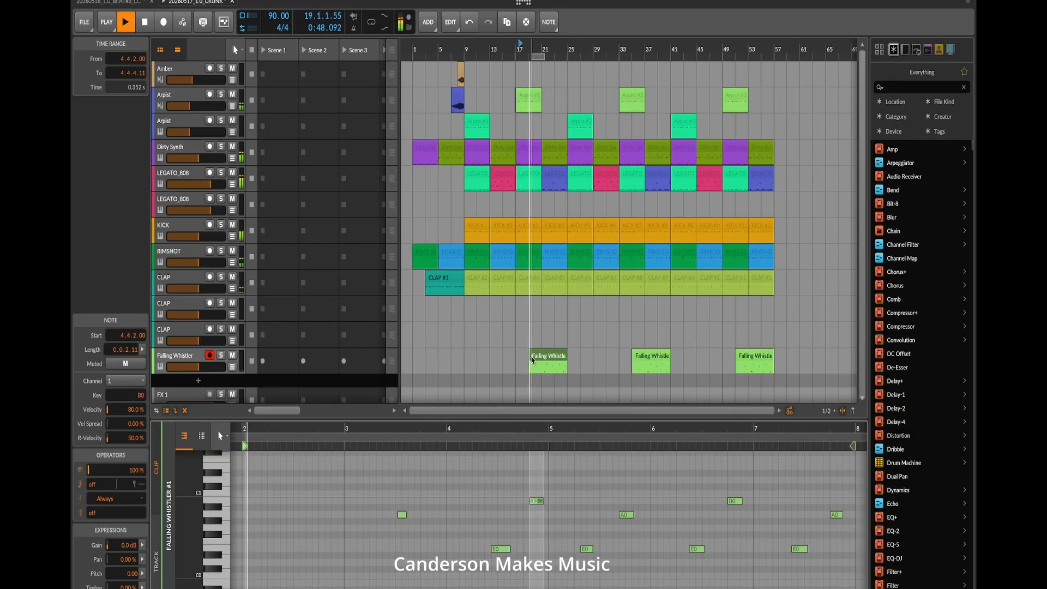
- Duplicate the riser clips near bar 7 on the Amber and upper Arpist tracks together and place the copies starting at bar 21
{"action": "left_click", "coordinate": [460, 77]}
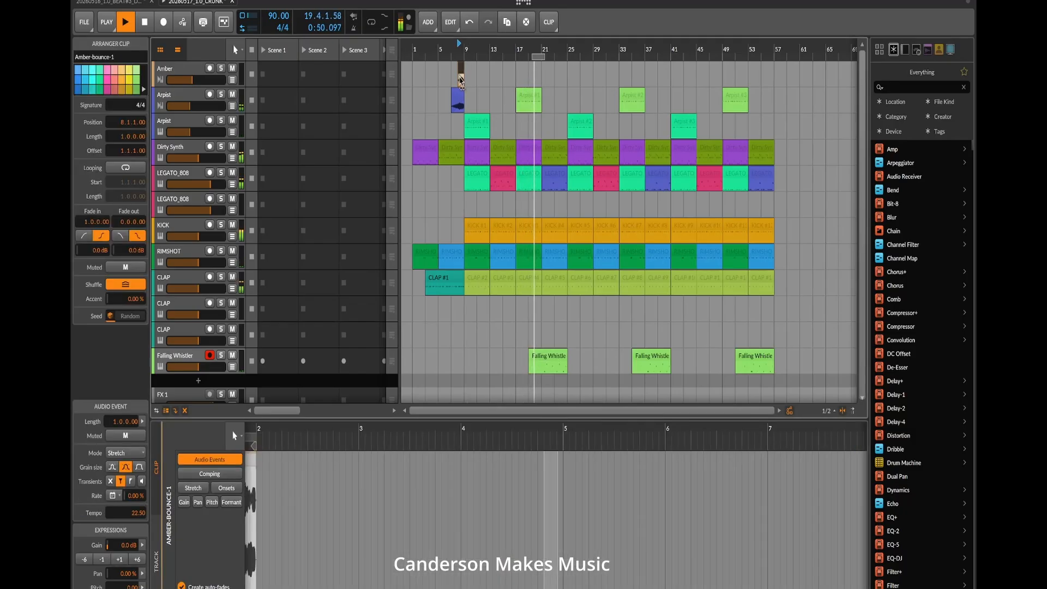
{"action": "left_click", "coordinate": [458, 97], "text": "shift"}
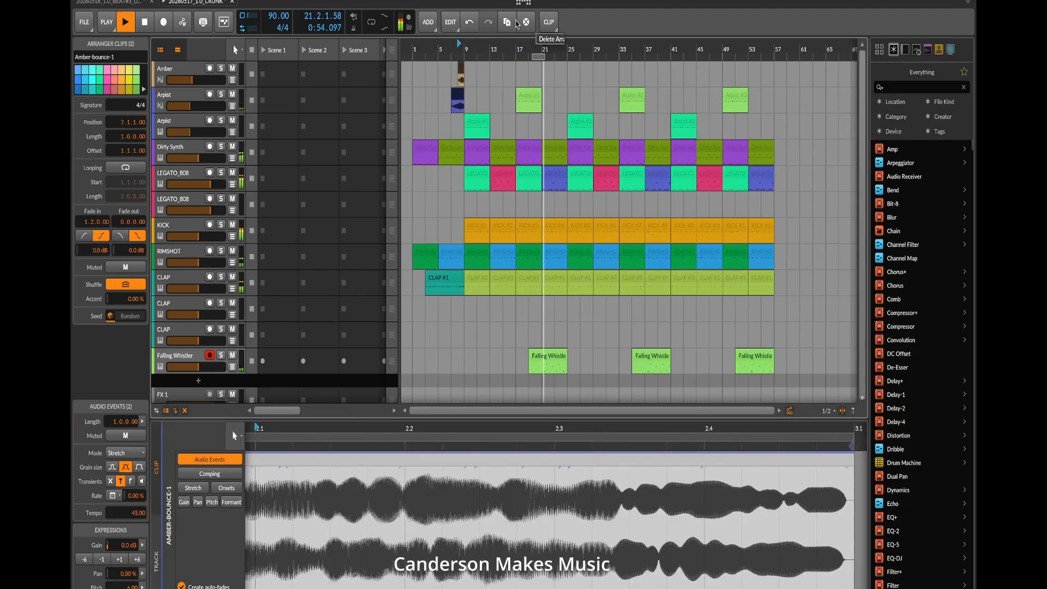
{"action": "key", "text": "ctrl+d"}
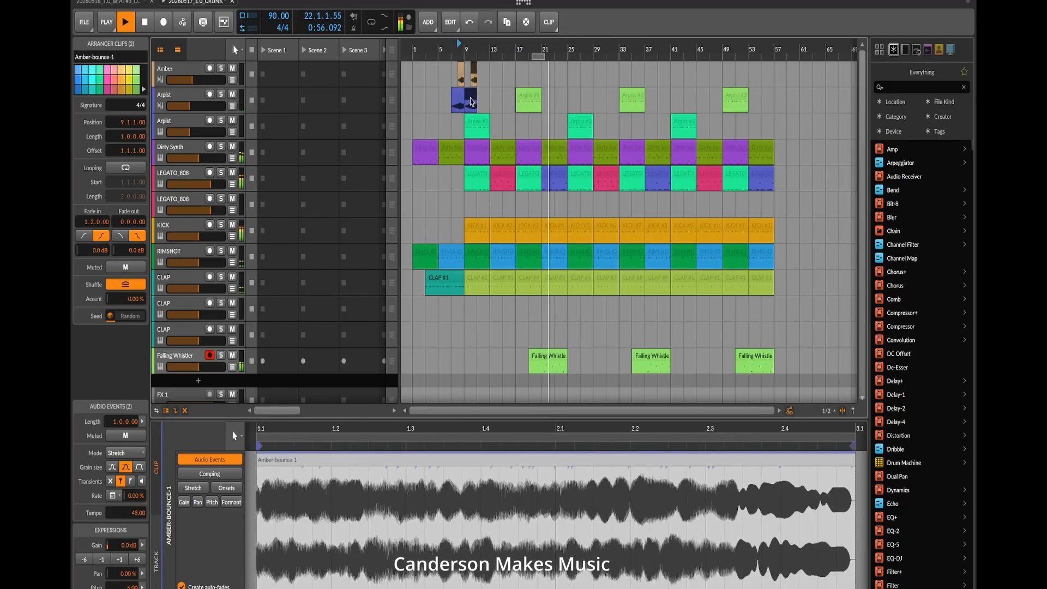
{"action": "left_click_drag", "start_coordinate": [474, 107], "coordinate": [550, 97]}
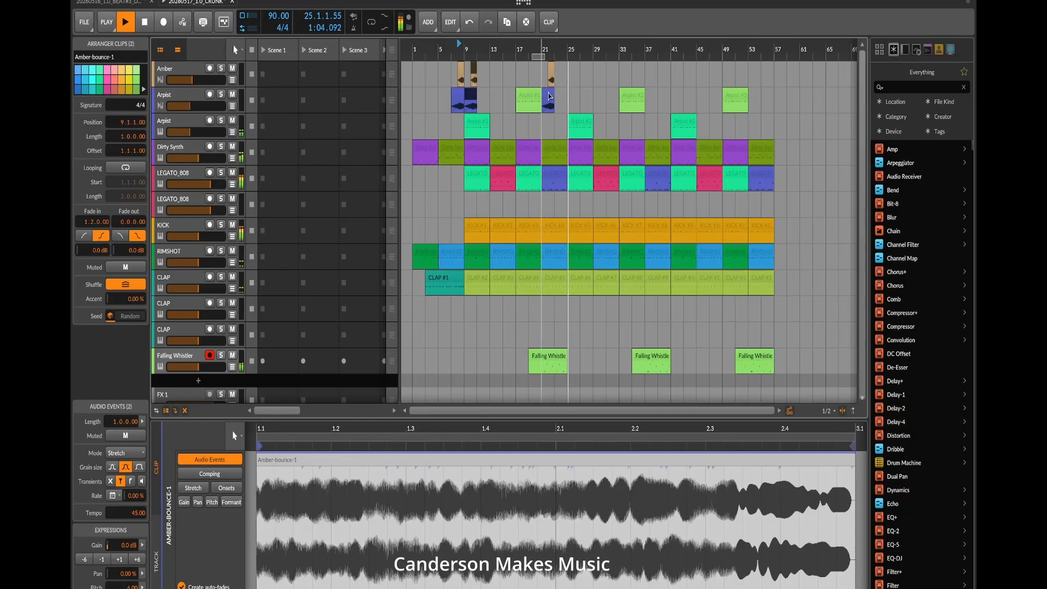
- Duplicate the Amber and Arpist riser pair twice more, placing the copies starting at bars 37 and 53
{"action": "left_click", "coordinate": [505, 25]}
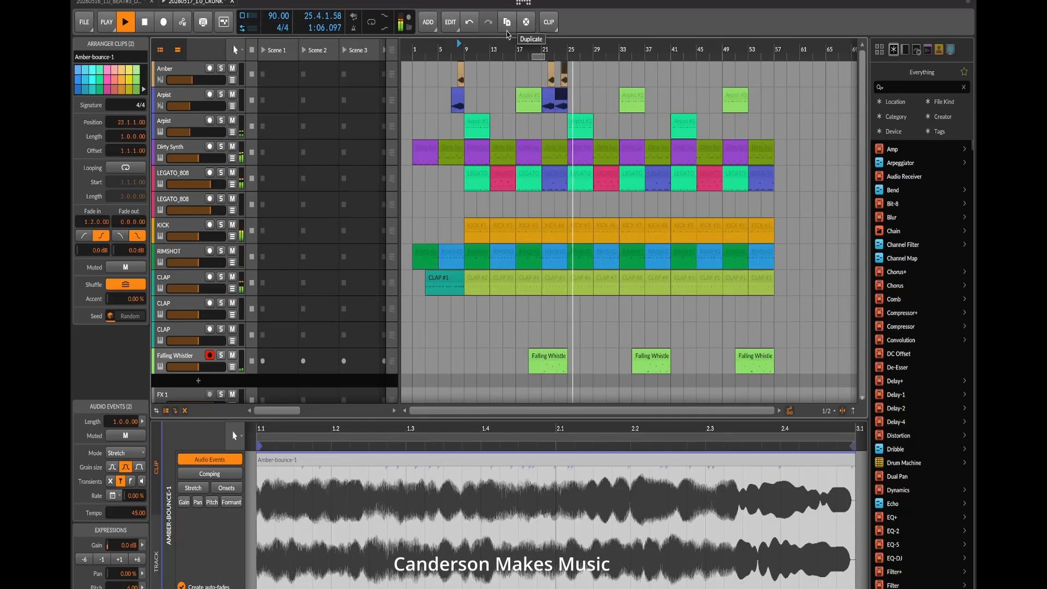
{"action": "left_click_drag", "start_coordinate": [562, 99], "coordinate": [652, 94]}
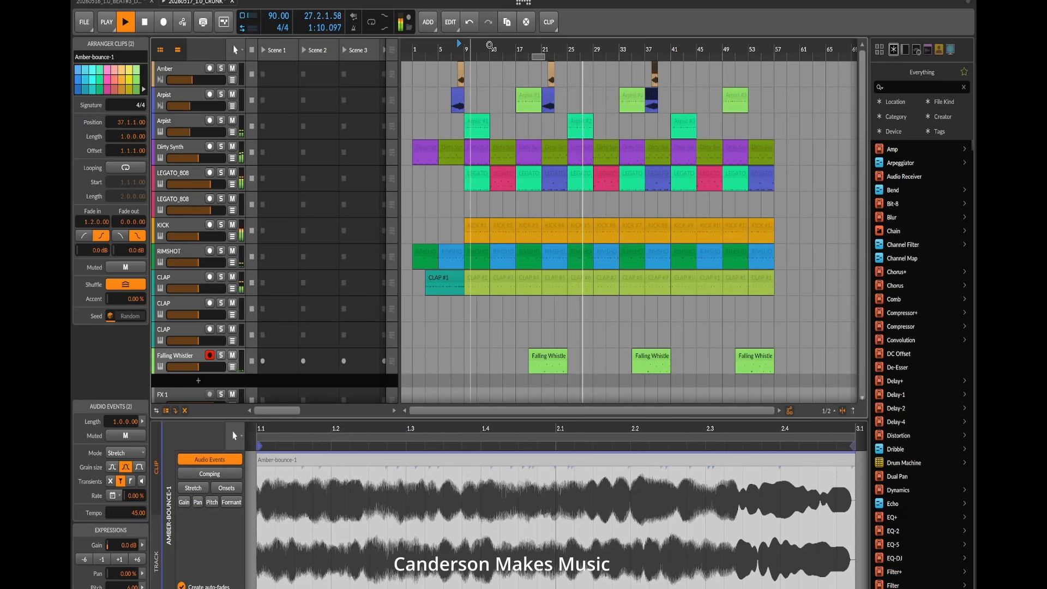
{"action": "left_click", "coordinate": [507, 24]}
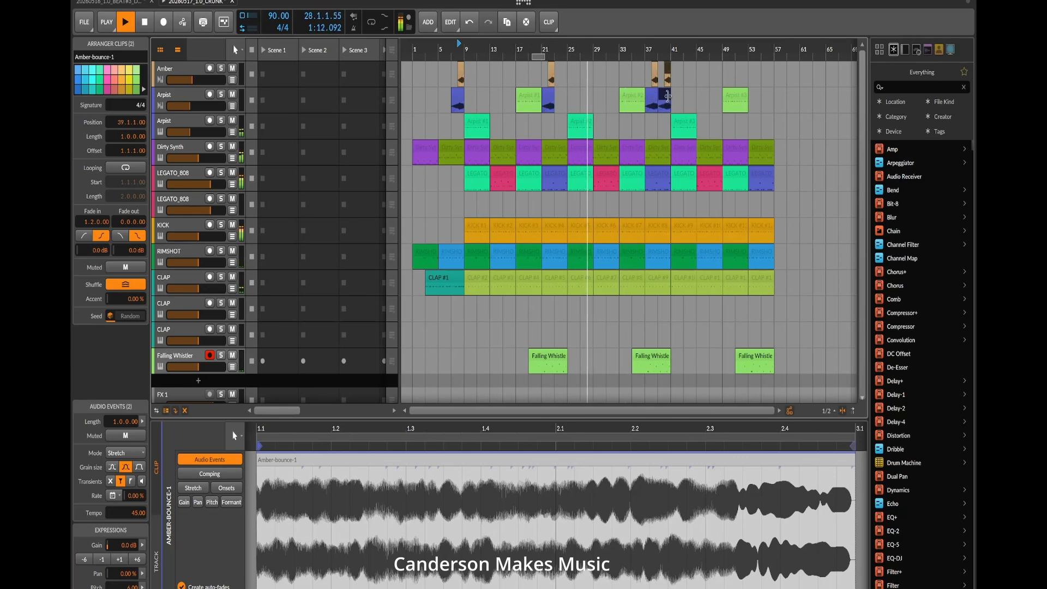
{"action": "left_click_drag", "start_coordinate": [668, 96], "coordinate": [753, 93]}
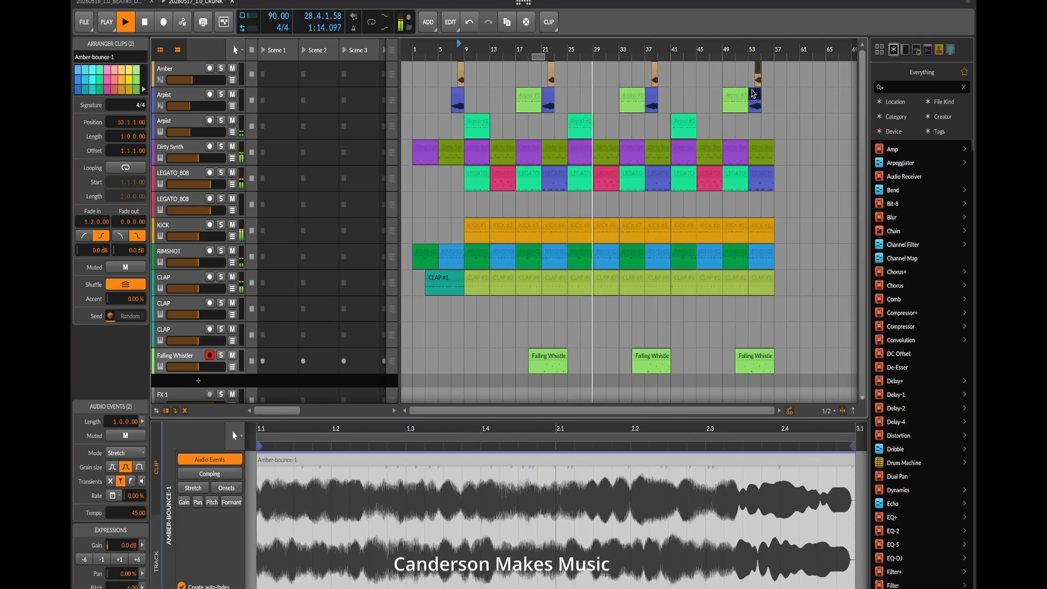
- Audition the riser transition from about bar 21 and stop playback
{"action": "left_click", "coordinate": [552, 50]}
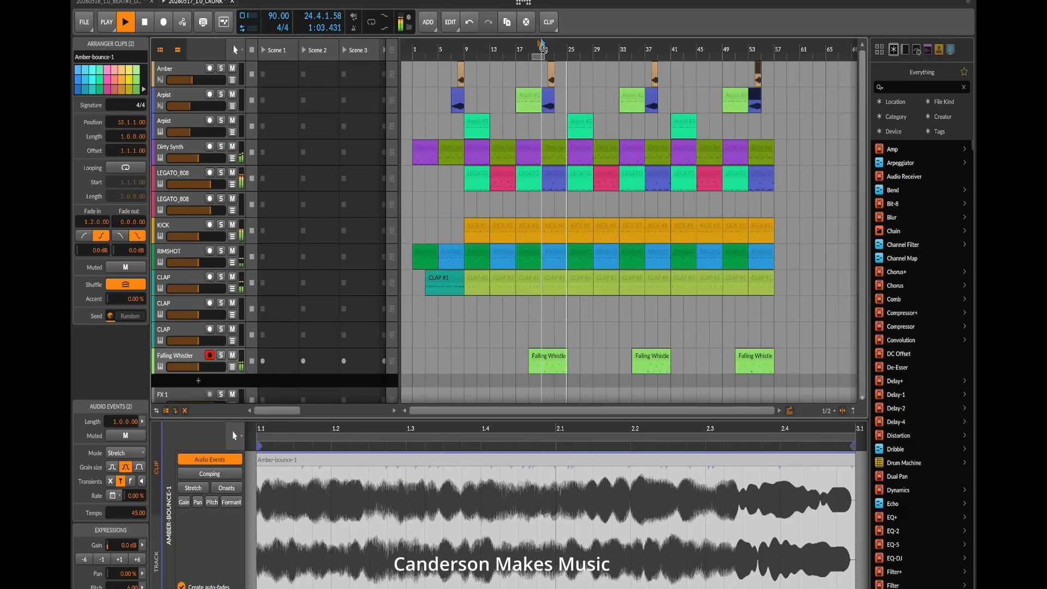
{"action": "left_click", "coordinate": [543, 48]}
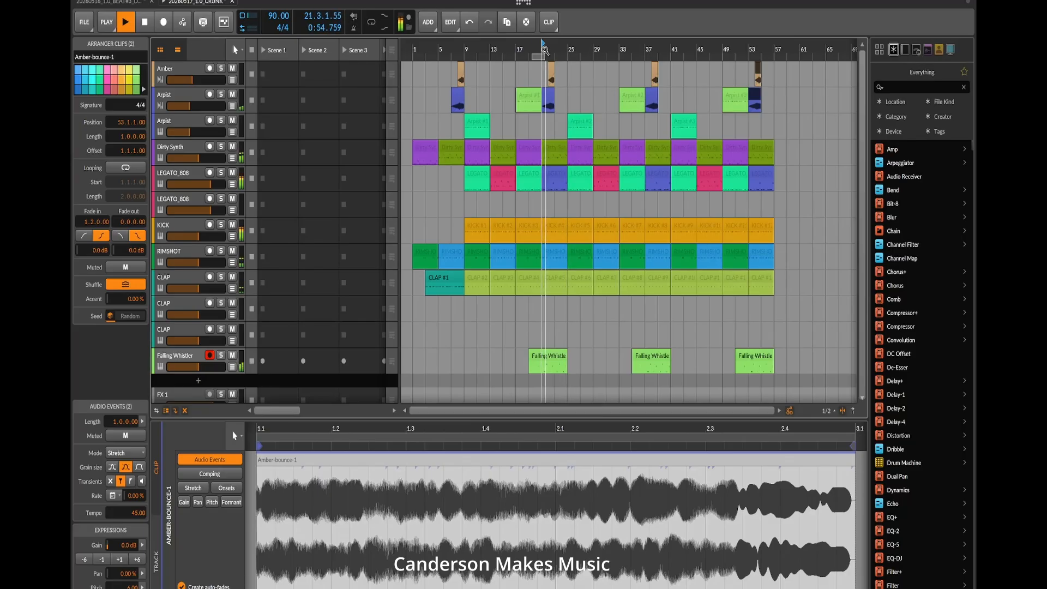
{"action": "key", "text": "space"}
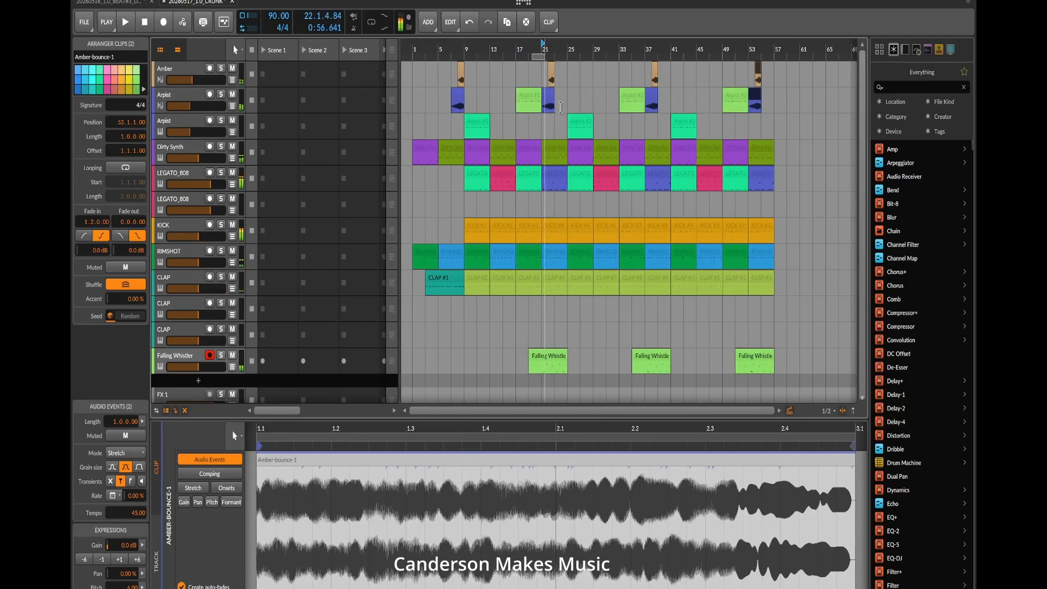
- Duplicate the Falling Whistler clip at bar 19, trim the copy to its last two bars and place that piece at bar 33
{"action": "left_click", "coordinate": [552, 358]}
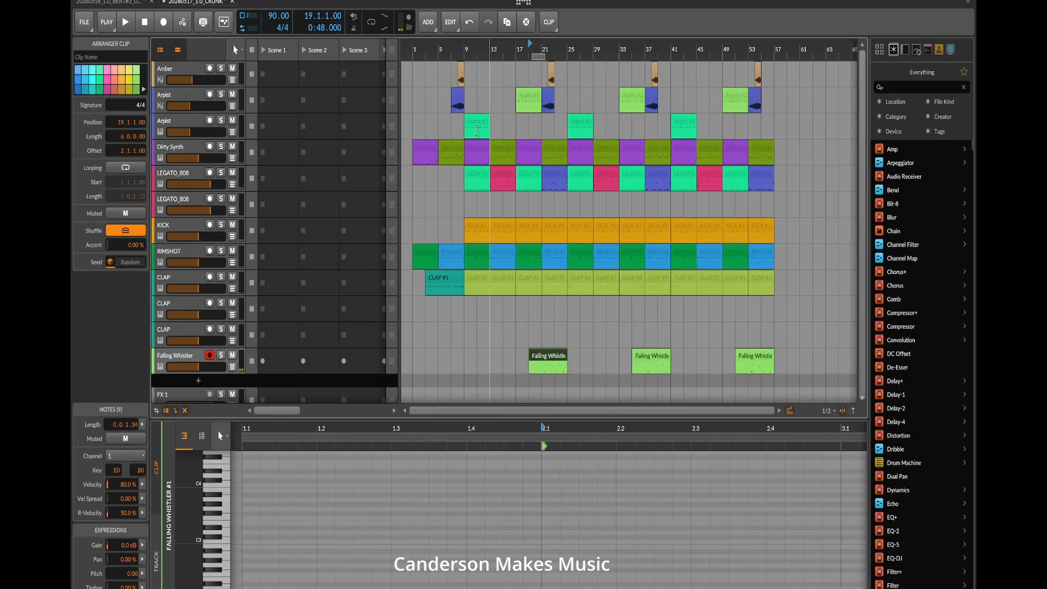
{"action": "key", "text": "ctrl+d"}
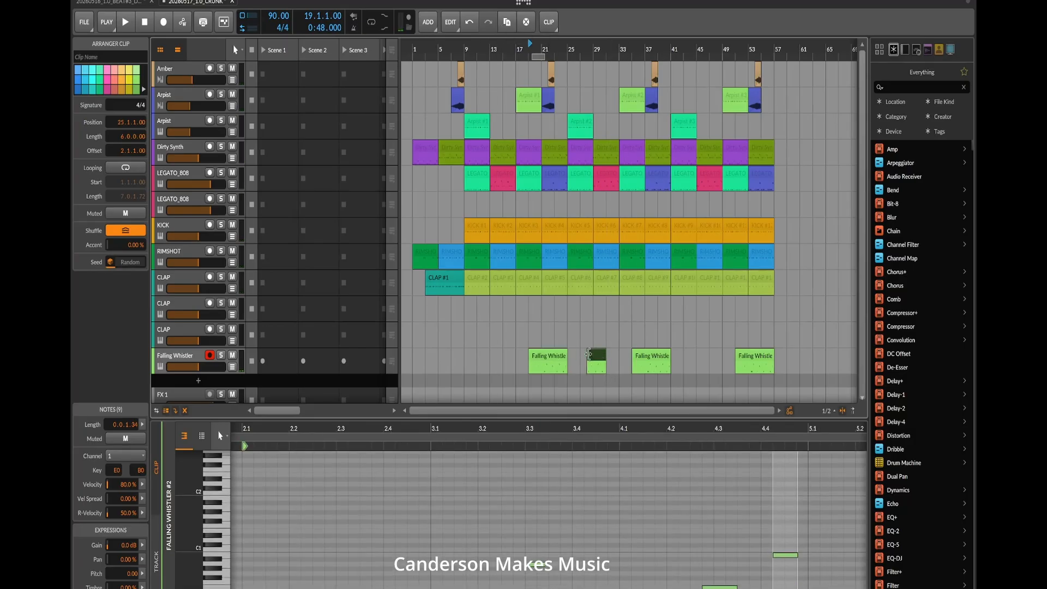
{"action": "left_click", "coordinate": [565, 354]}
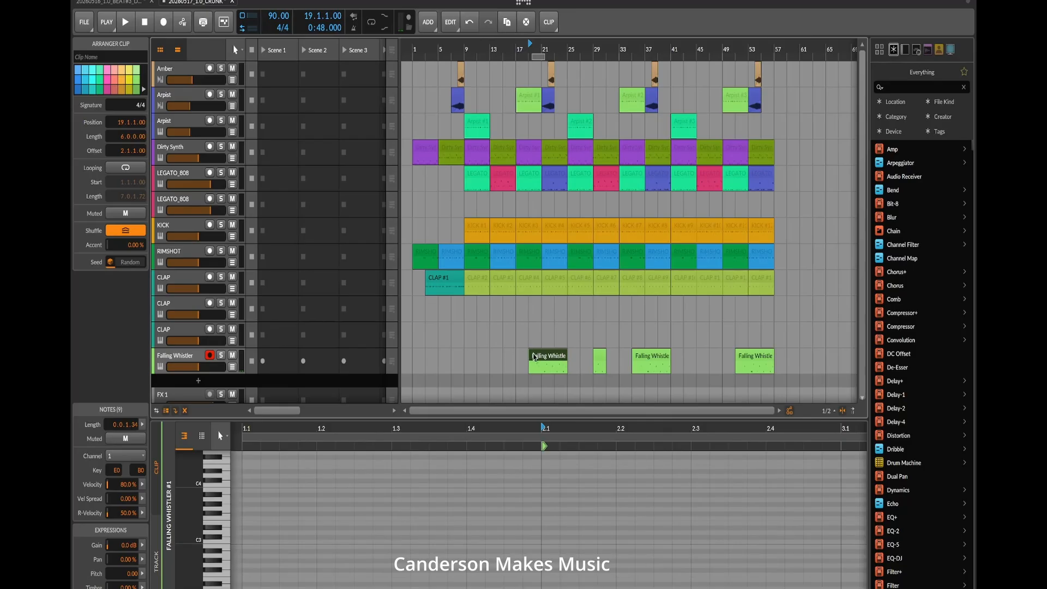
{"action": "left_click", "coordinate": [512, 25]}
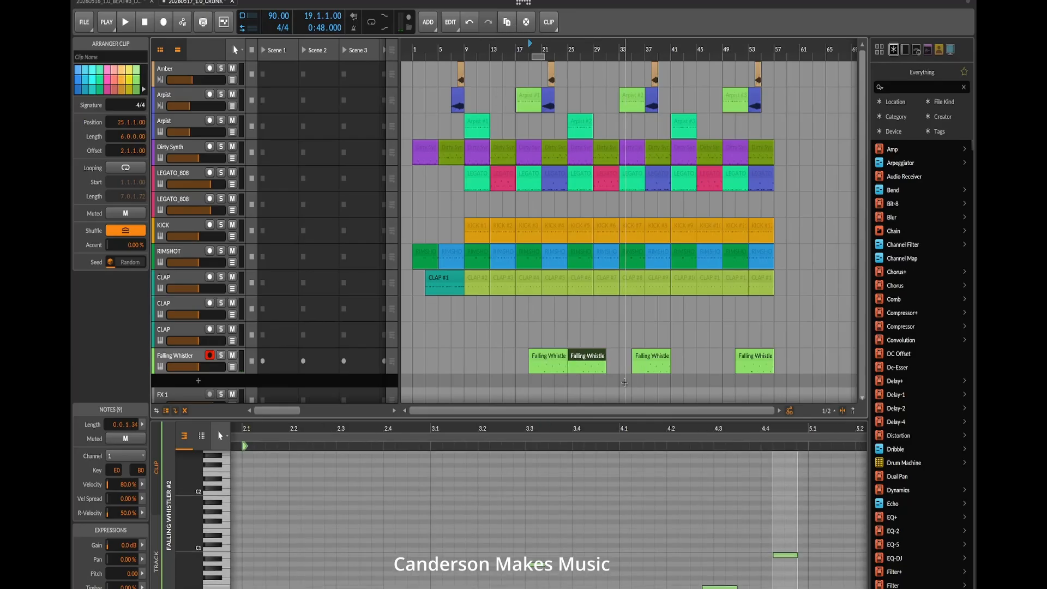
{"action": "key", "text": "ctrl+z"}
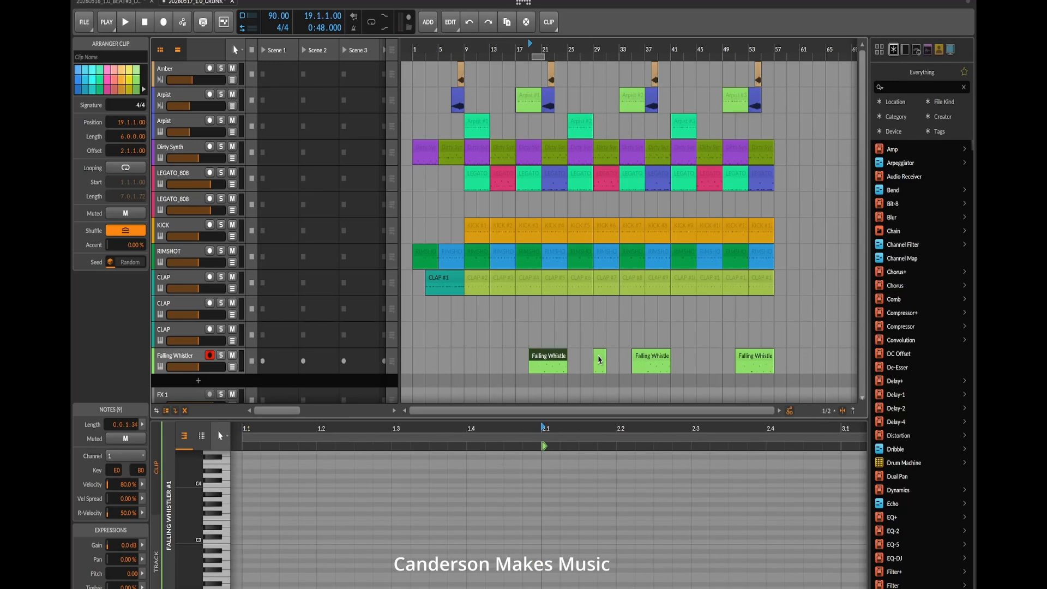
{"action": "left_click_drag", "start_coordinate": [599, 358], "coordinate": [625, 359]}
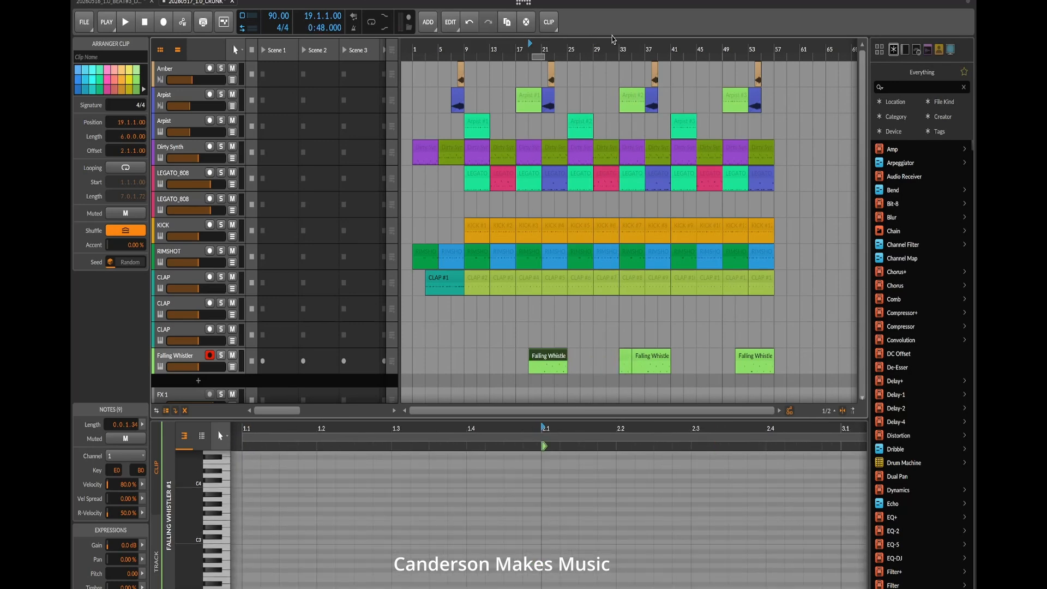
- Rearrange two-bar Falling Whistler pieces back to back from bar 19 to bar 25 and consolidate them into one clip
{"action": "left_click", "coordinate": [500, 23]}
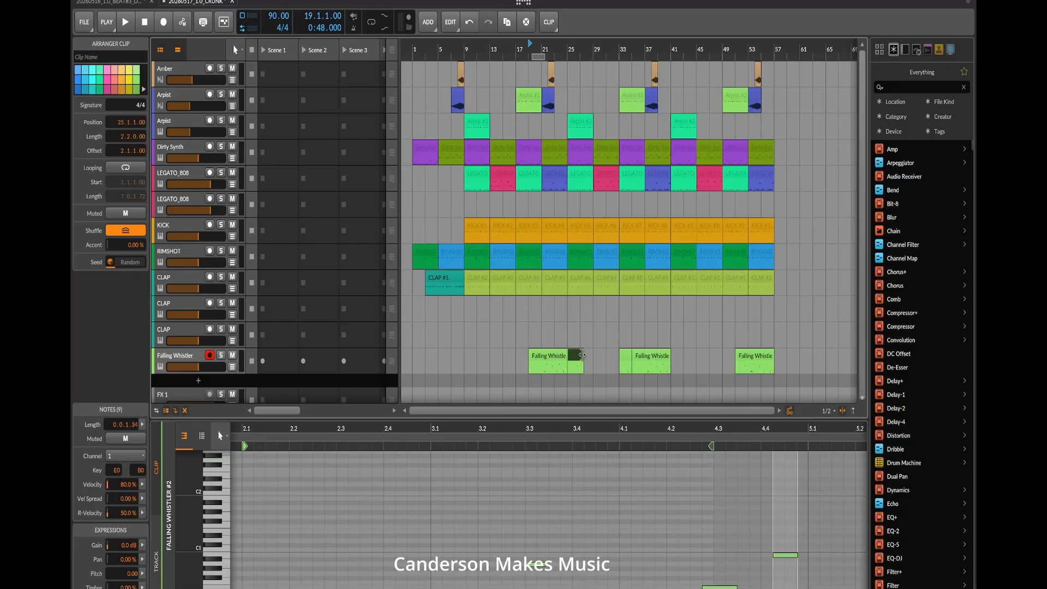
{"action": "left_click_drag", "start_coordinate": [551, 360], "coordinate": [521, 358]}
{"action": "left_click", "coordinate": [539, 361]}
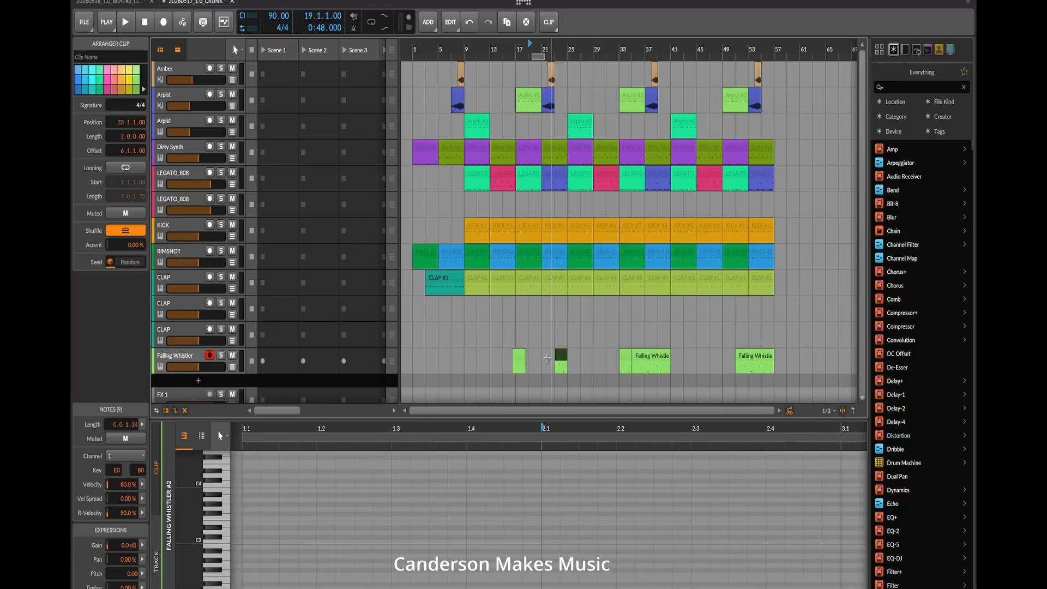
{"action": "left_click_drag", "start_coordinate": [626, 358], "coordinate": [528, 360]}
{"action": "left_click", "coordinate": [519, 357]}
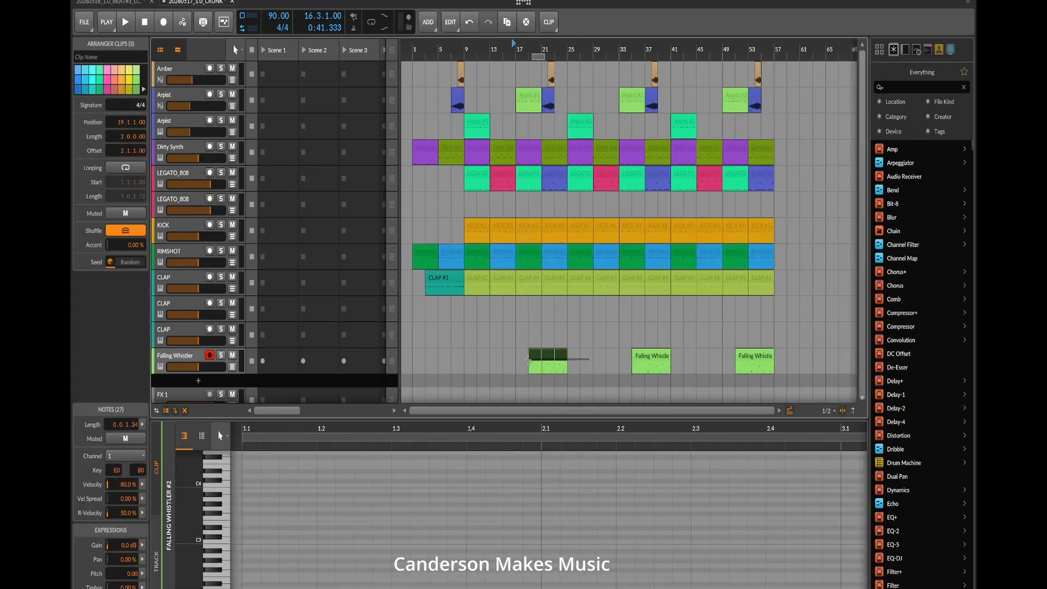
{"action": "key", "text": "ctrl+j"}
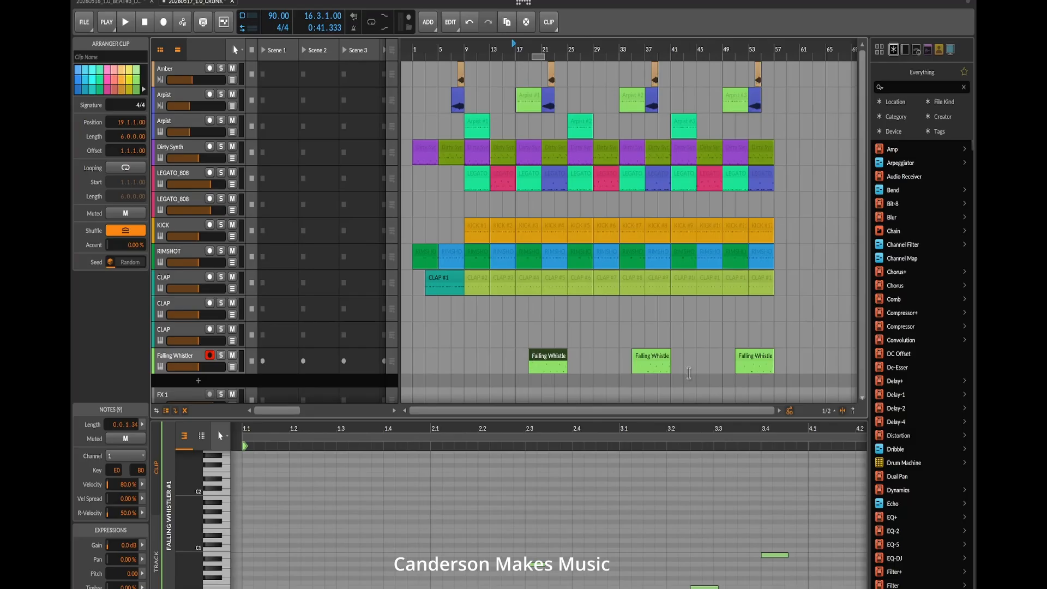
- Duplicate the consolidated clip on the lowest CLAP track, placing copies at bars 35 and 51, and return the original to the Falling Whistler track
{"action": "left_click", "coordinate": [652, 354]}
{"action": "left_click_drag", "start_coordinate": [540, 357], "coordinate": [551, 332]}
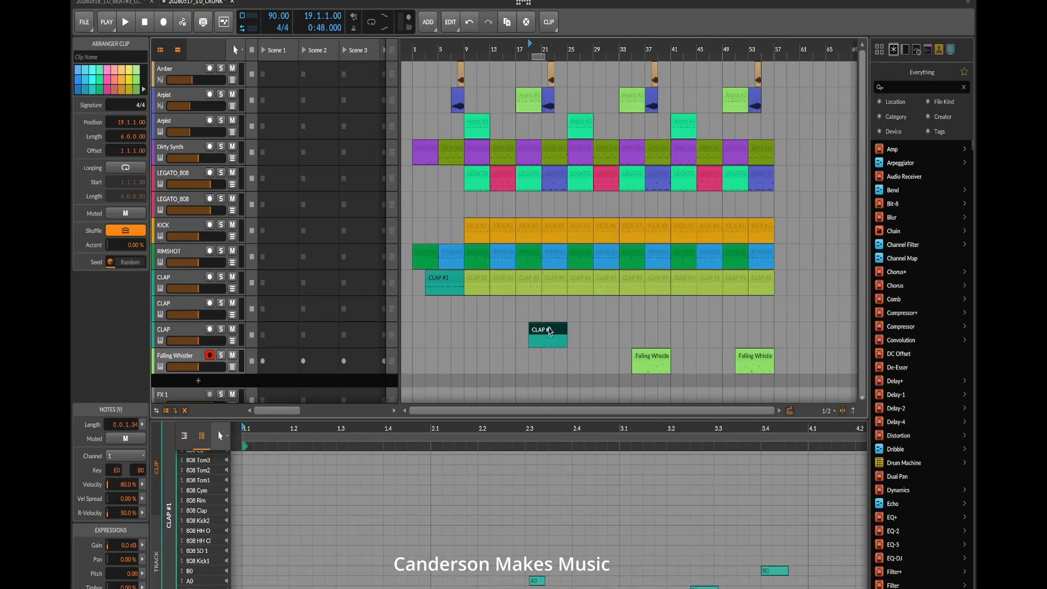
{"action": "key", "text": "ctrl+d"}
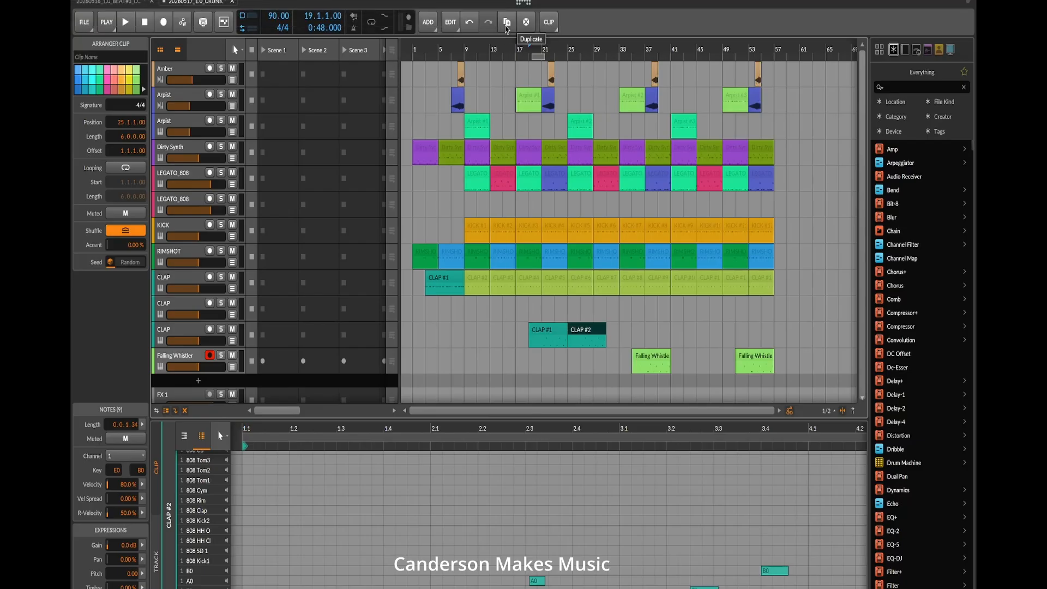
{"action": "key", "text": "ctrl+d"}
{"action": "left_click_drag", "start_coordinate": [632, 335], "coordinate": [760, 335]}
{"action": "left_click_drag", "start_coordinate": [573, 334], "coordinate": [625, 329]}
{"action": "left_click_drag", "start_coordinate": [557, 334], "coordinate": [557, 359]}
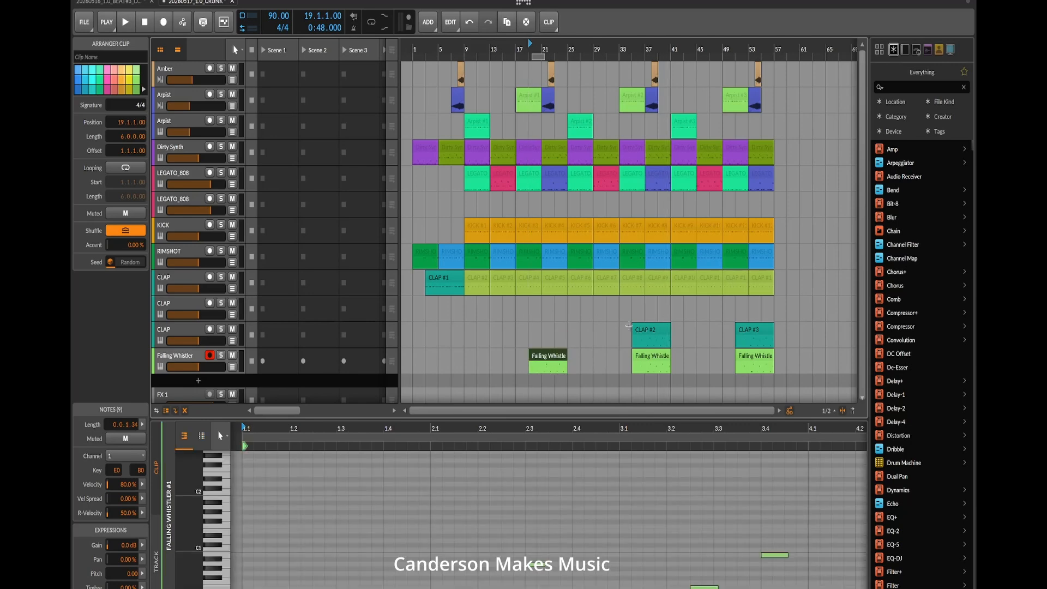
- Replace the old Falling Whistler clips at bars 35 and 51 with the two copies from the lowest CLAP track
{"action": "left_click_drag", "start_coordinate": [612, 327], "coordinate": [799, 320]}
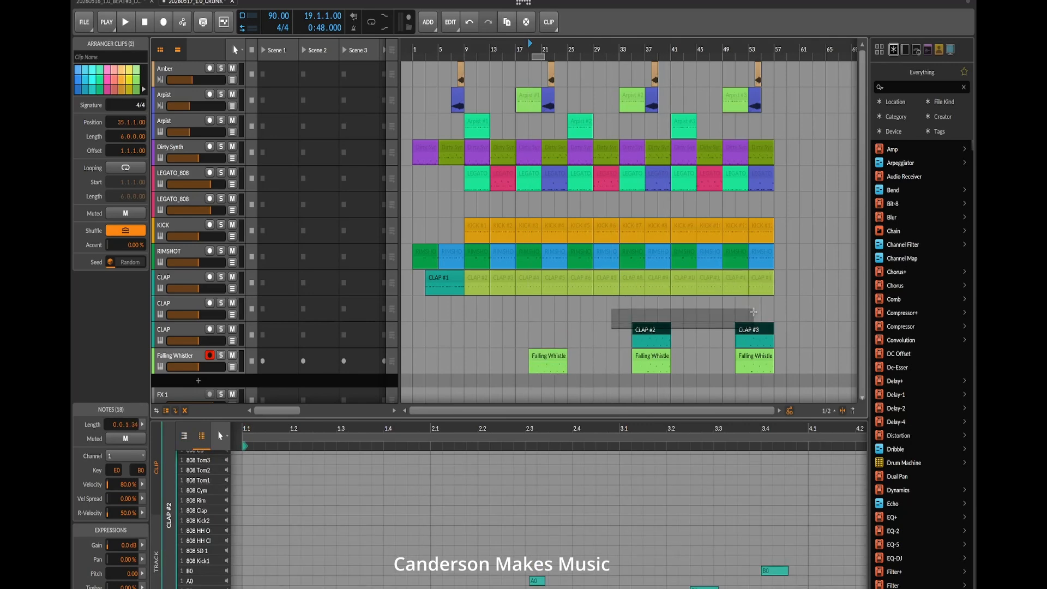
{"action": "left_click", "coordinate": [650, 369]}
{"action": "key", "text": "Delete"}
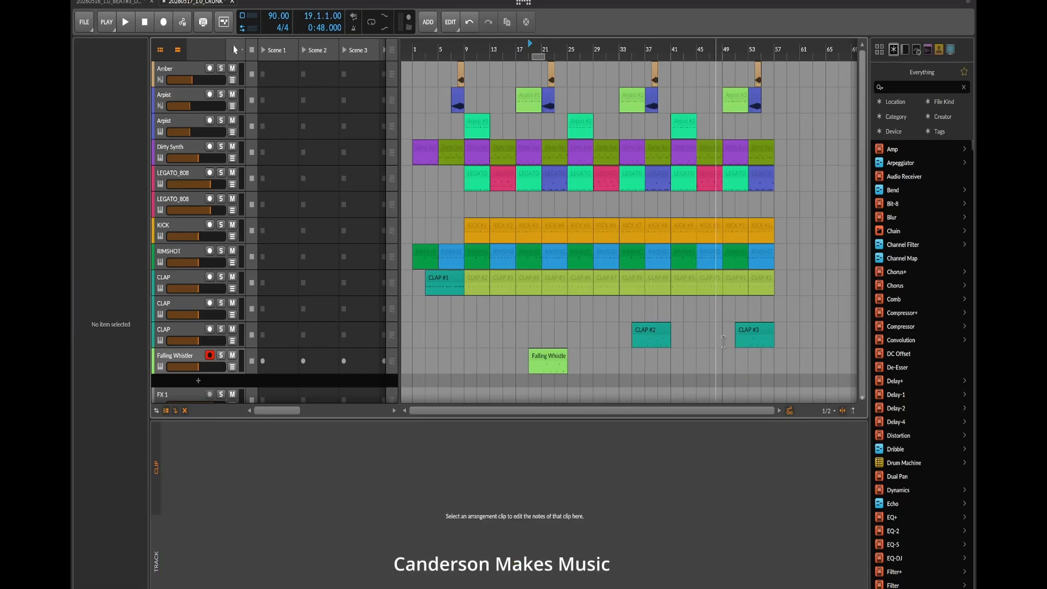
{"action": "left_click", "coordinate": [752, 337]}
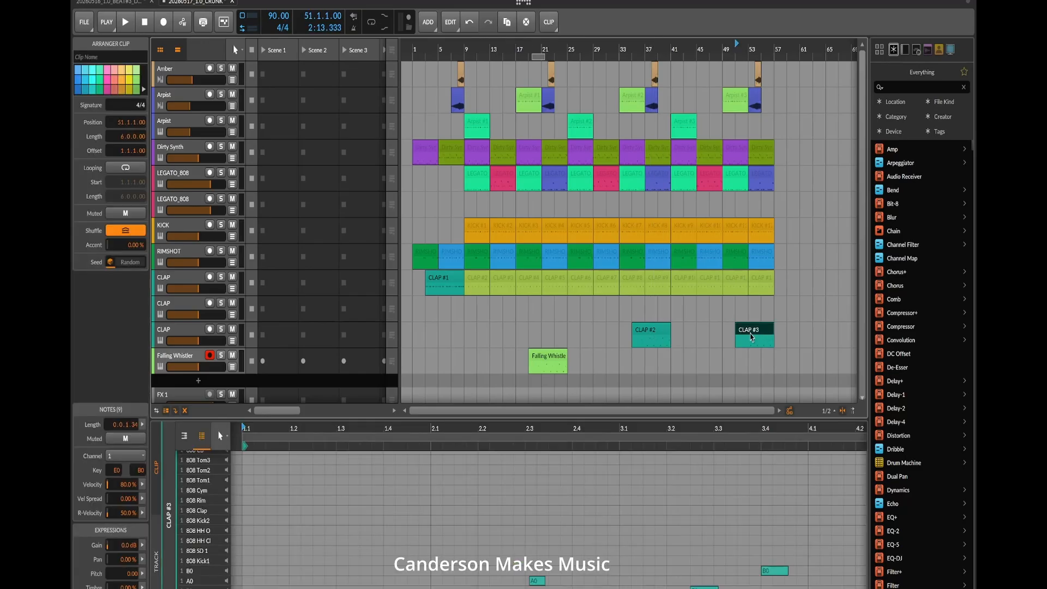
{"action": "left_click", "coordinate": [654, 334], "text": "shift"}
{"action": "left_click_drag", "start_coordinate": [654, 351], "coordinate": [655, 376]}
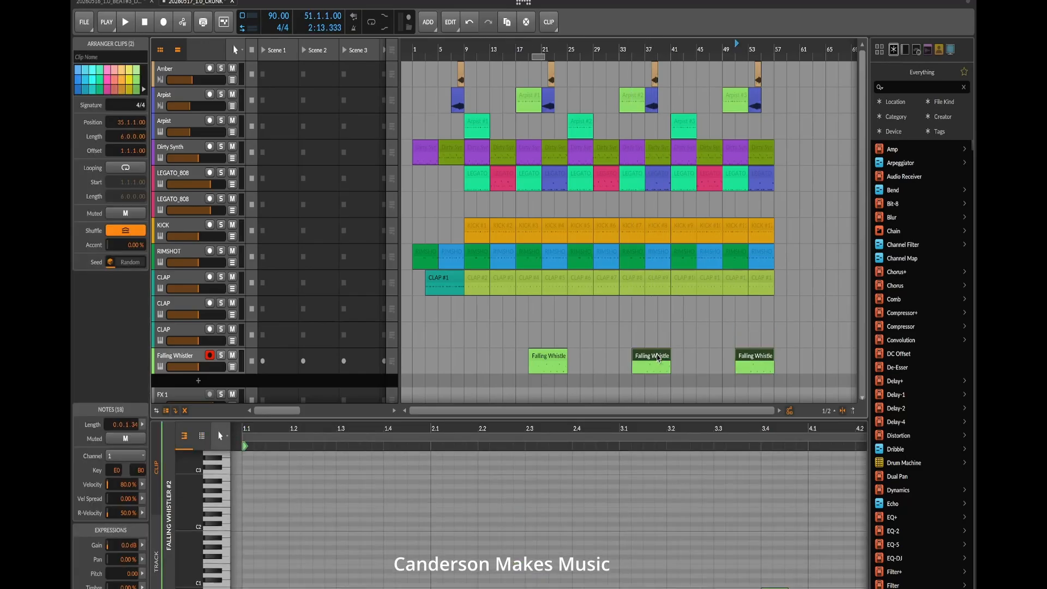
- Audition the section from near bar 21 and move the Amber and upper Arpist riser pair there to start at bar 23
{"action": "left_click", "coordinate": [578, 335]}
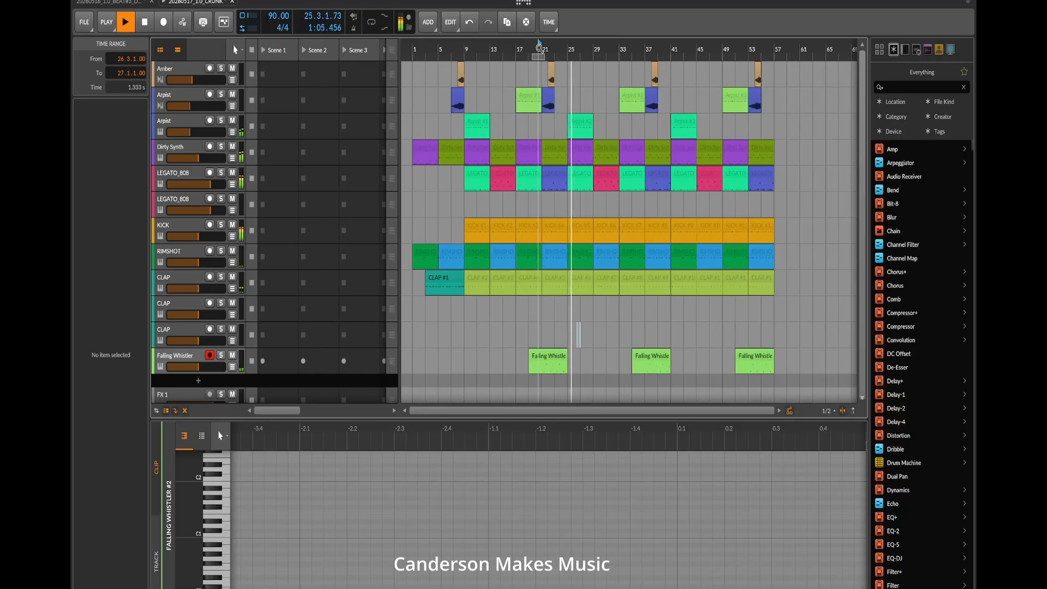
{"action": "key", "text": "space"}
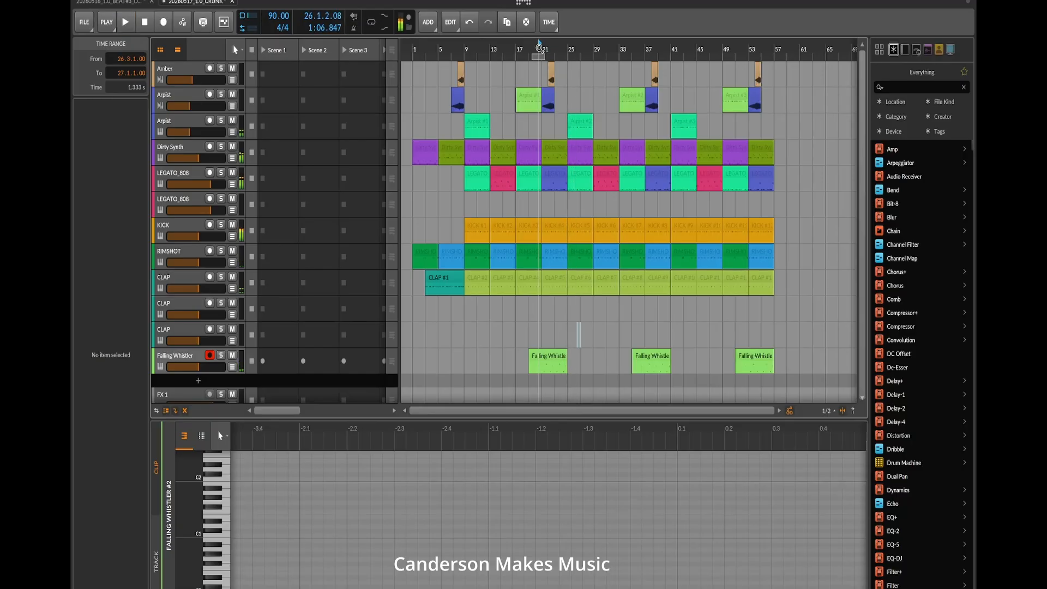
{"action": "mouse_move", "coordinate": [561, 106]}
{"action": "left_mouse_down"}
{"action": "mouse_move", "coordinate": [546, 74]}
{"action": "mouse_move", "coordinate": [550, 93]}
{"action": "mouse_move", "coordinate": [561, 92]}
{"action": "left_mouse_up"}
{"action": "right_click", "coordinate": [561, 93]}
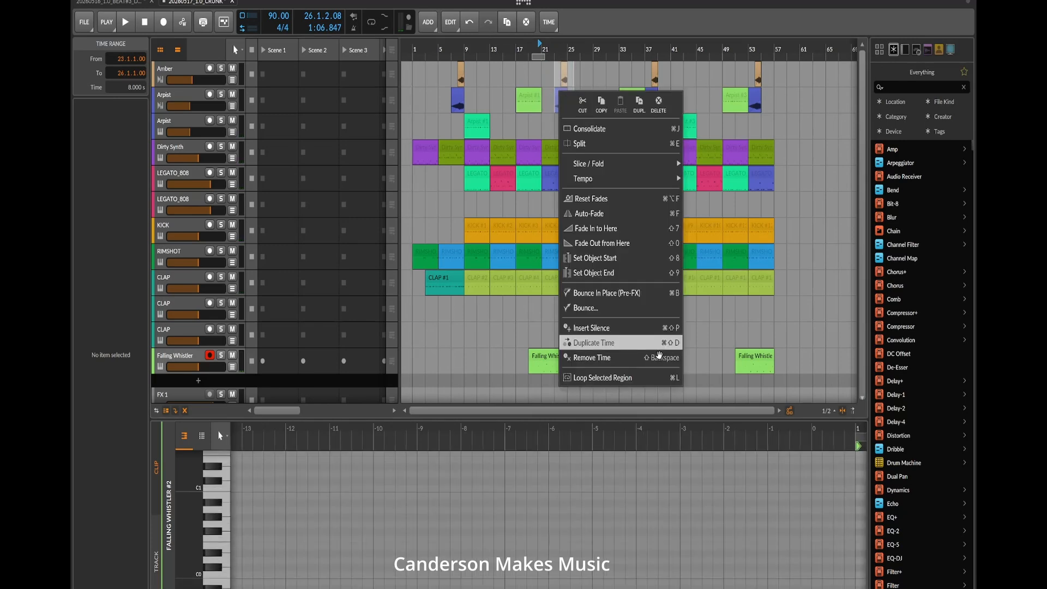
{"action": "left_click", "coordinate": [506, 244]}
{"action": "left_click", "coordinate": [587, 80]}
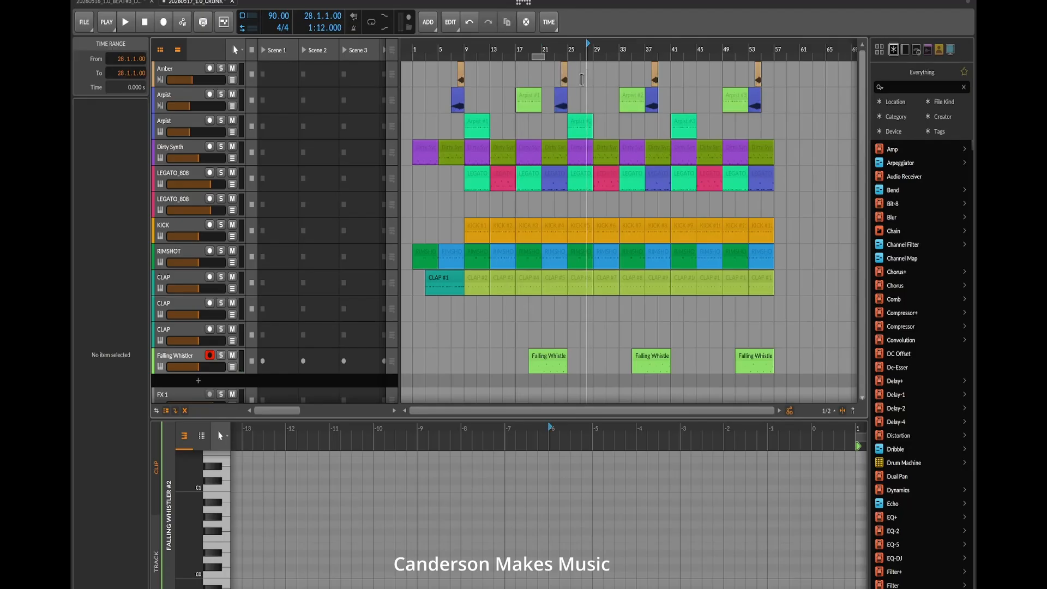
- Transpose the upper Arpist track's riser clip at bar 23 up an octave
{"action": "left_click", "coordinate": [564, 103]}
{"action": "right_click", "coordinate": [565, 94]}
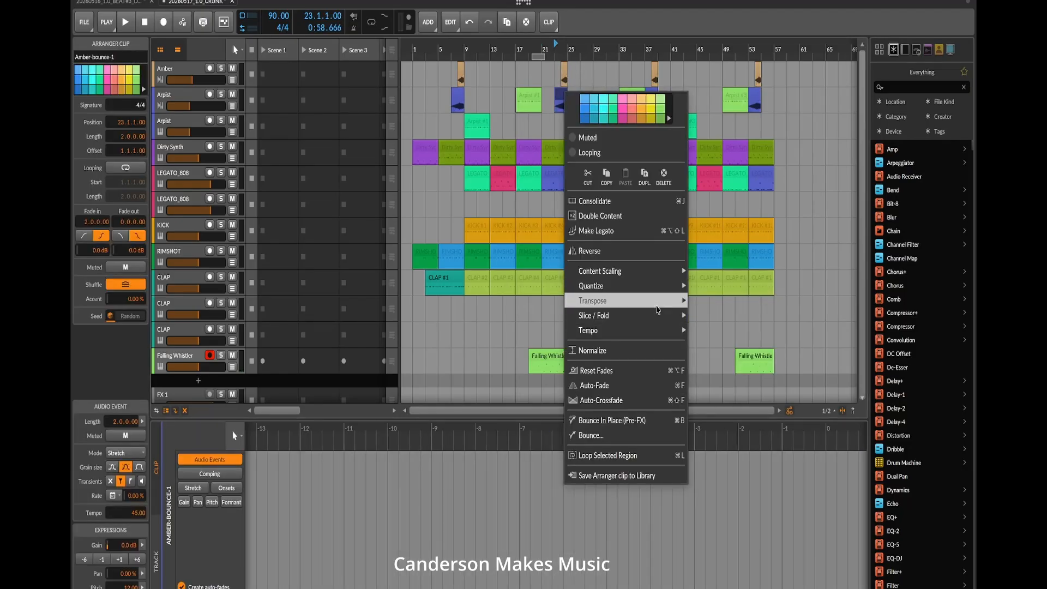
{"action": "mouse_move", "coordinate": [671, 301]}
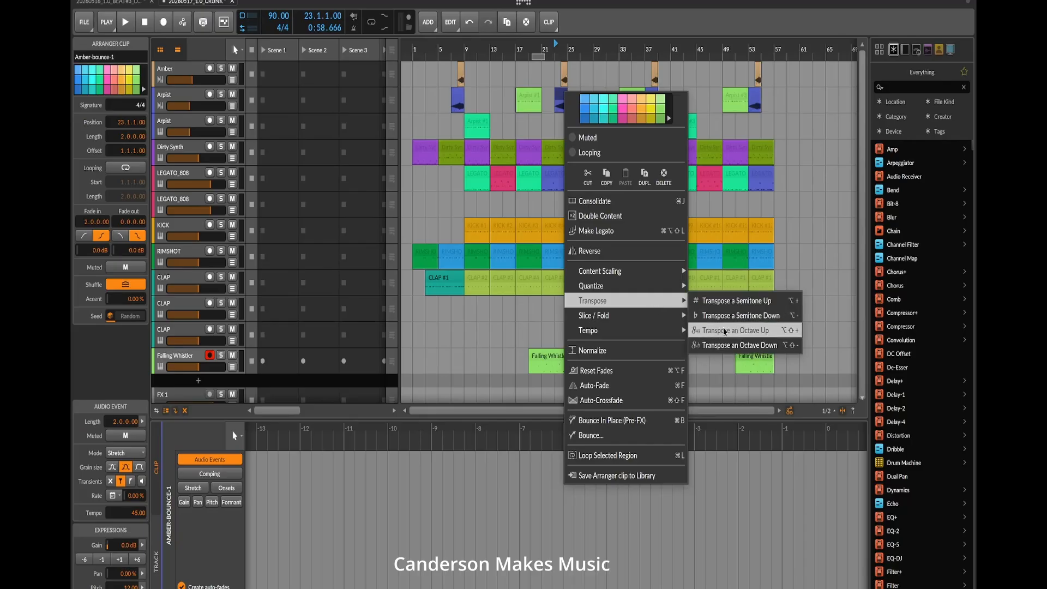
{"action": "left_click", "coordinate": [725, 330]}
- Transpose the Amber track's riser clip at bar 38 up an octave
{"action": "left_click", "coordinate": [653, 99]}
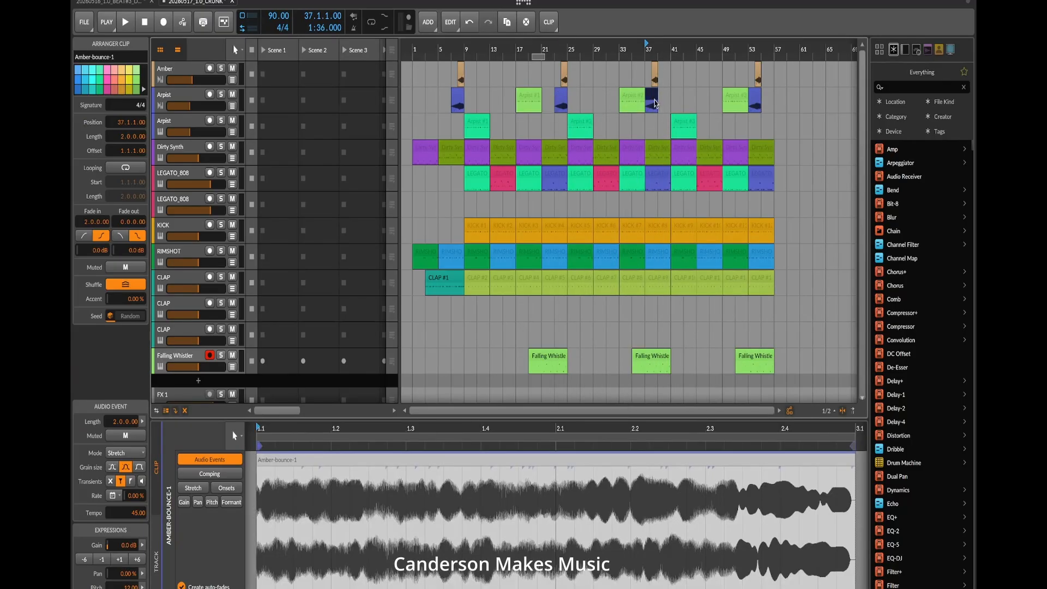
{"action": "left_click", "coordinate": [654, 72]}
{"action": "right_click", "coordinate": [655, 68]}
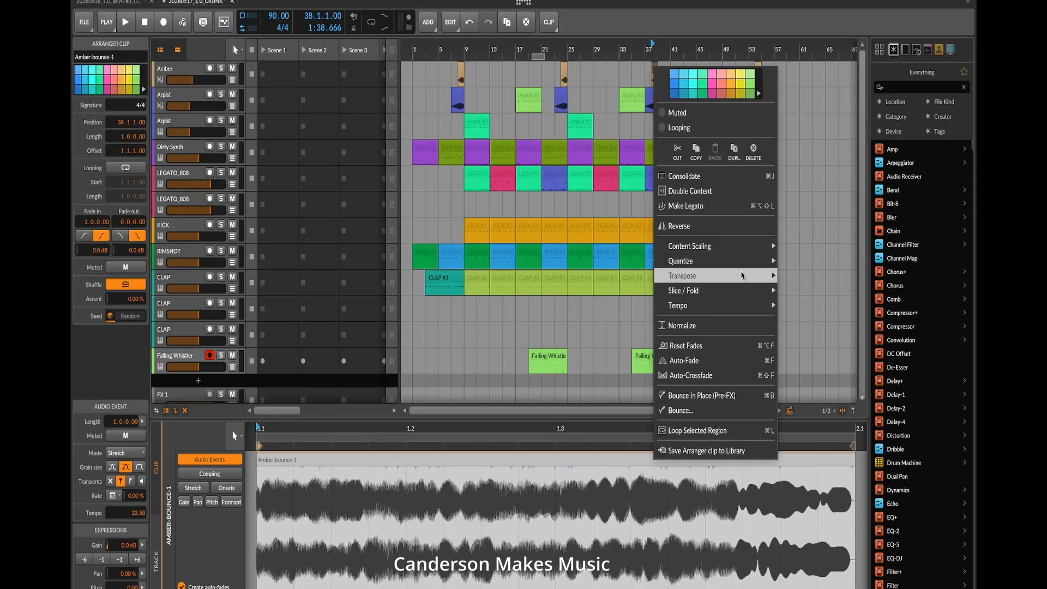
{"action": "mouse_move", "coordinate": [743, 275]}
{"action": "left_click", "coordinate": [810, 306]}
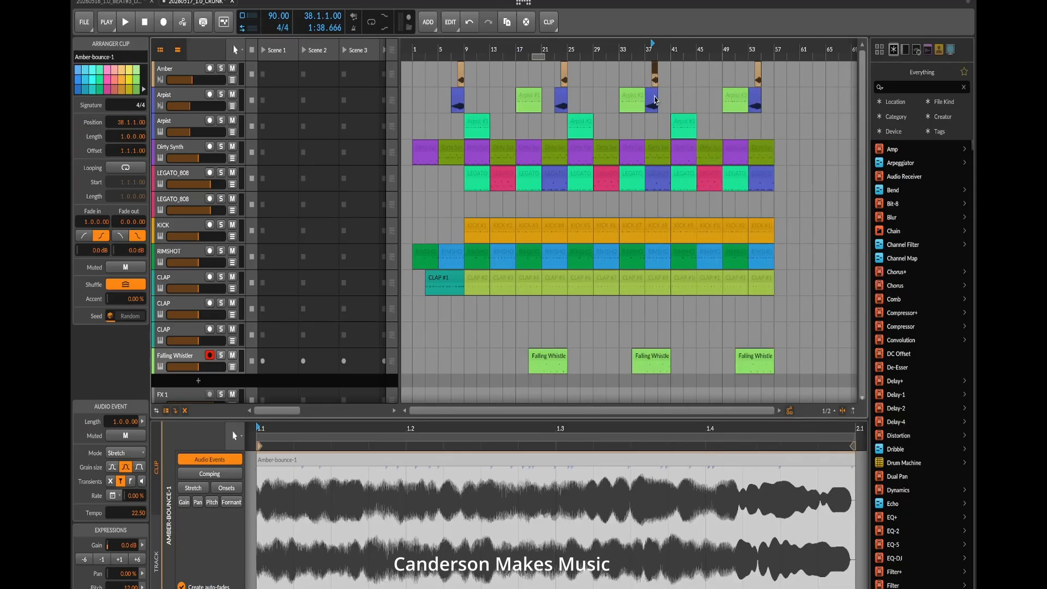
- Move the riser pair at bar 37 to bar 39 and shorten both clips to half length, keeping their ends at bar 41
{"action": "left_click", "coordinate": [653, 101]}
{"action": "left_click_drag", "start_coordinate": [650, 101], "coordinate": [667, 75]}
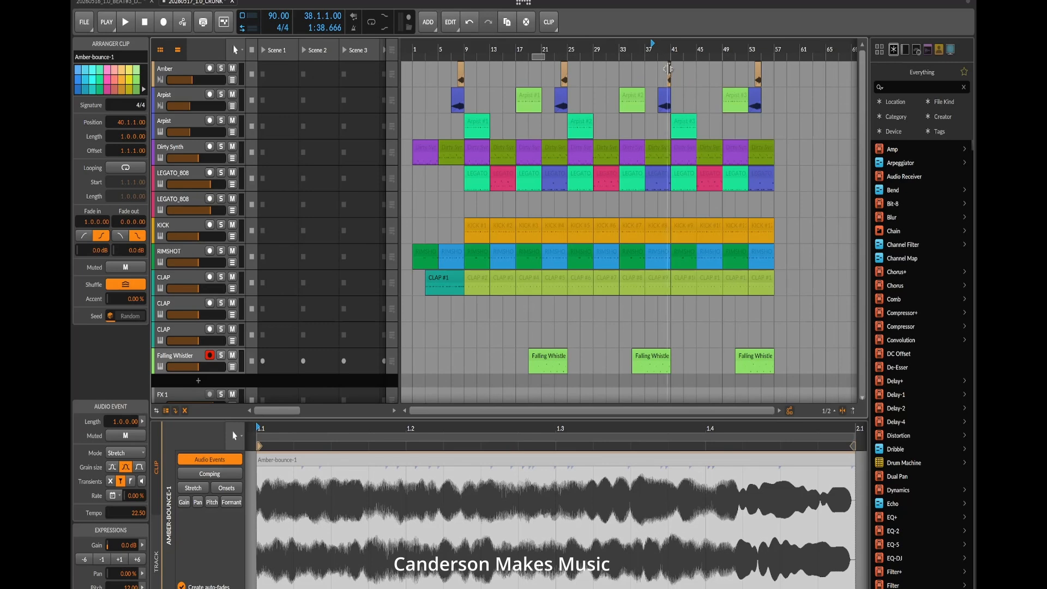
{"action": "left_click_drag", "start_coordinate": [668, 68], "coordinate": [665, 96]}
{"action": "left_click", "coordinate": [654, 123]}
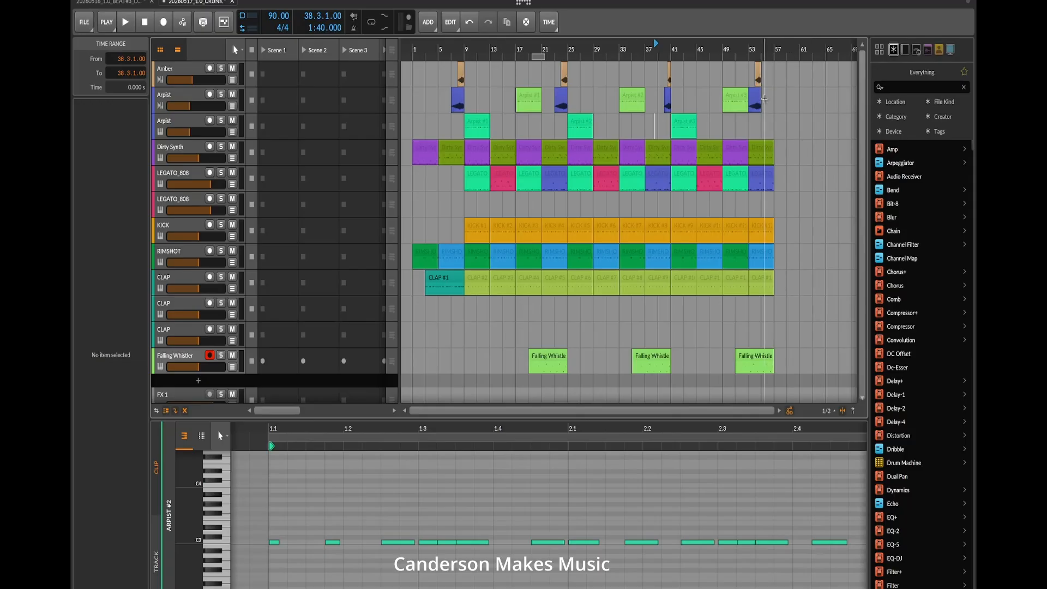
- Move the riser pair at bar 53 to start at bar 55 and transpose the Amber clip down two octaves
{"action": "left_click_drag", "start_coordinate": [757, 99], "coordinate": [770, 68]}
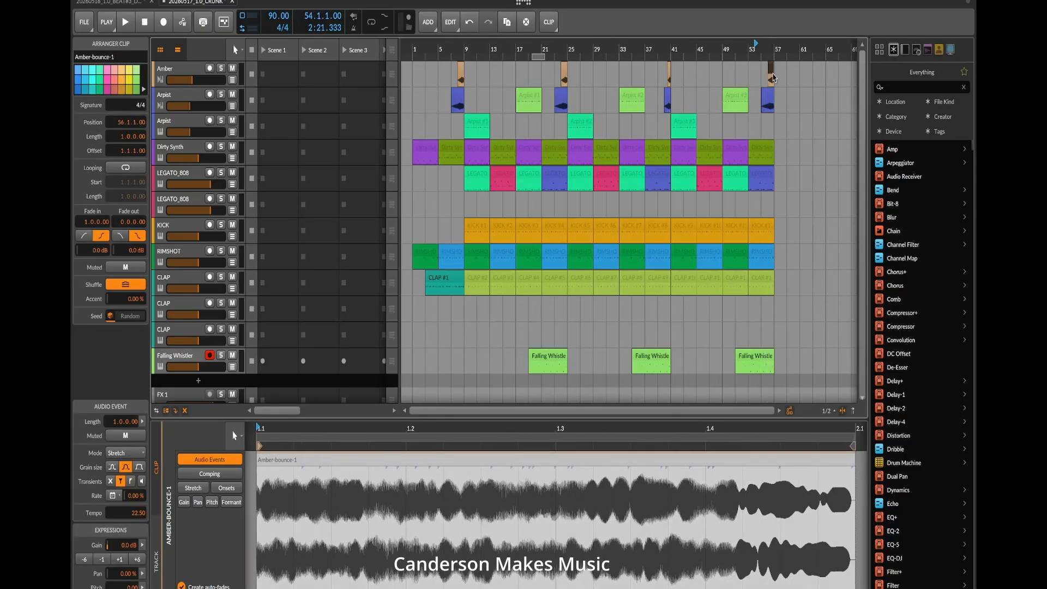
{"action": "right_click", "coordinate": [770, 68]}
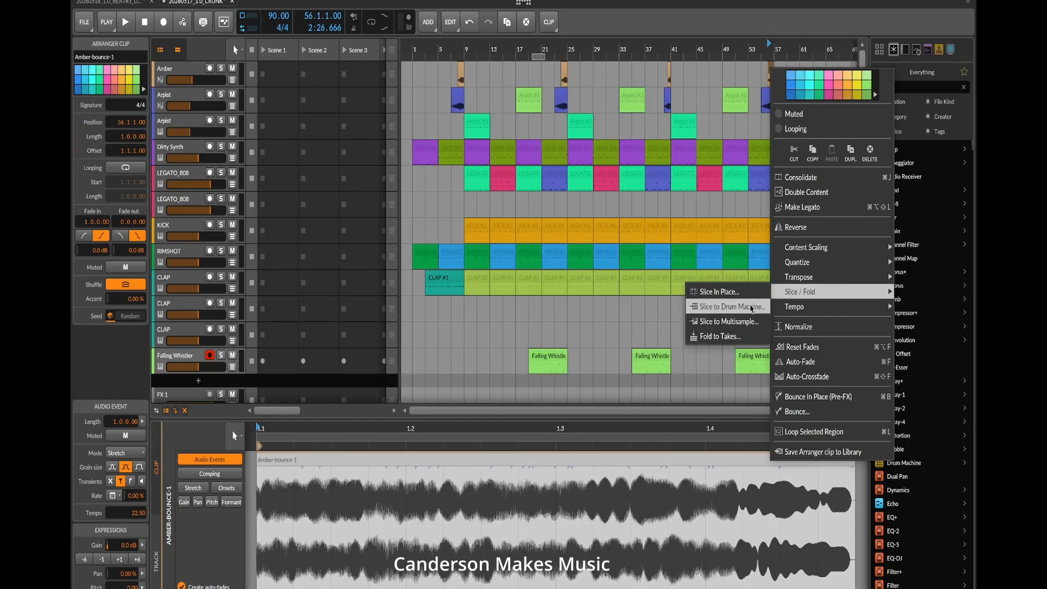
{"action": "mouse_move", "coordinate": [777, 277]}
{"action": "left_click", "coordinate": [740, 321]}
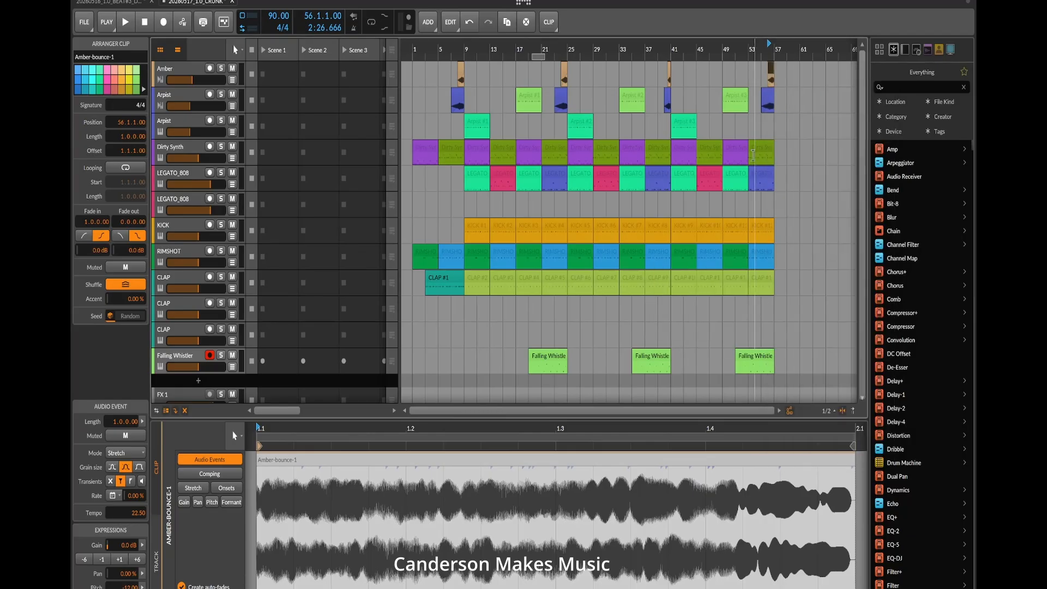
{"action": "right_click", "coordinate": [770, 77]}
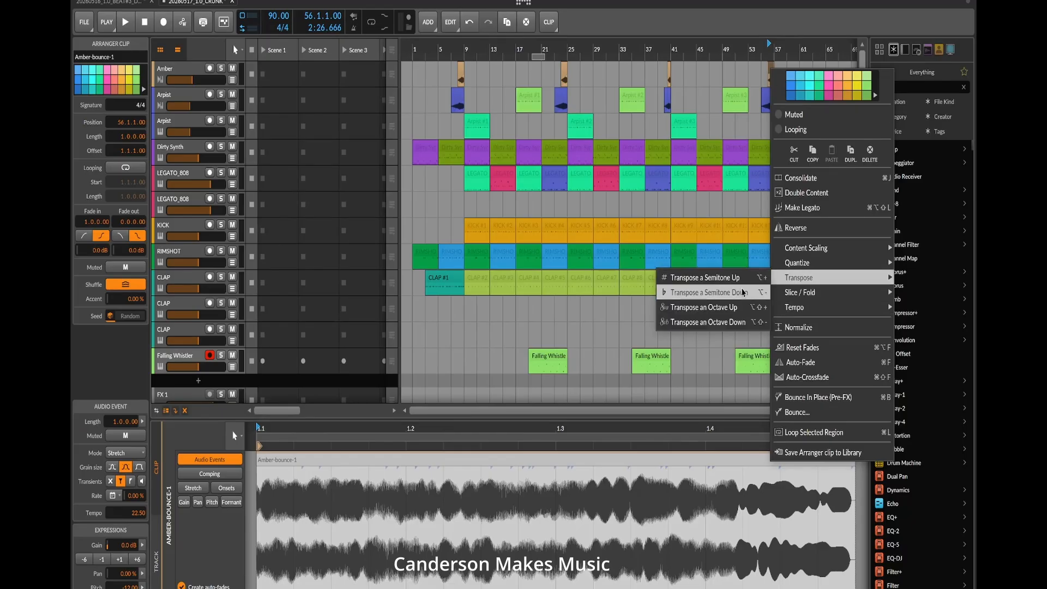
{"action": "left_click", "coordinate": [733, 325]}
- Transpose the upper Arpist track's riser clip at bar 55 down two octaves
{"action": "right_click", "coordinate": [765, 94]}
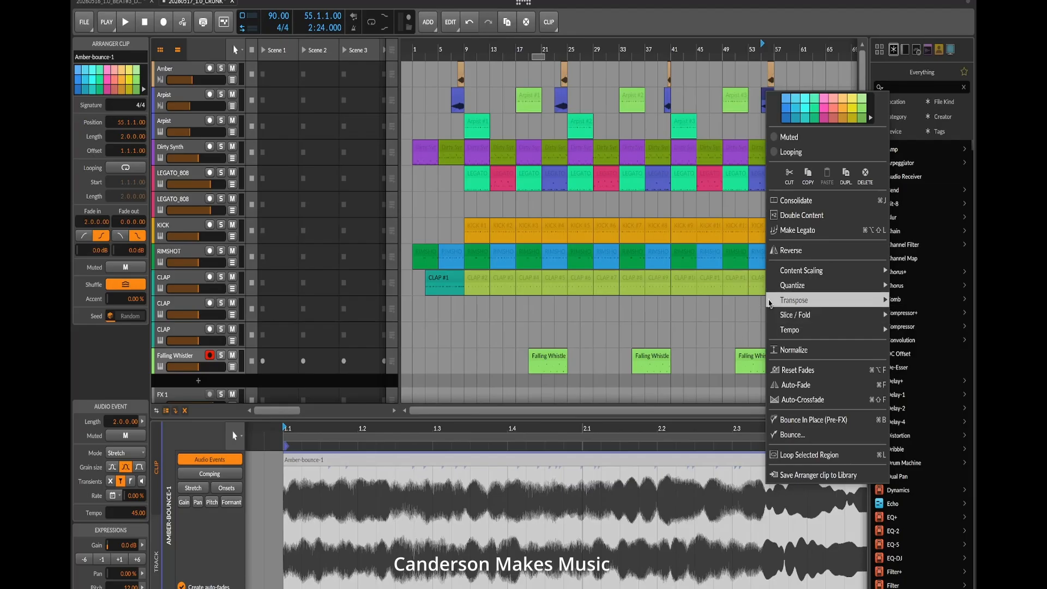
{"action": "mouse_move", "coordinate": [802, 300]}
{"action": "left_click", "coordinate": [716, 347]}
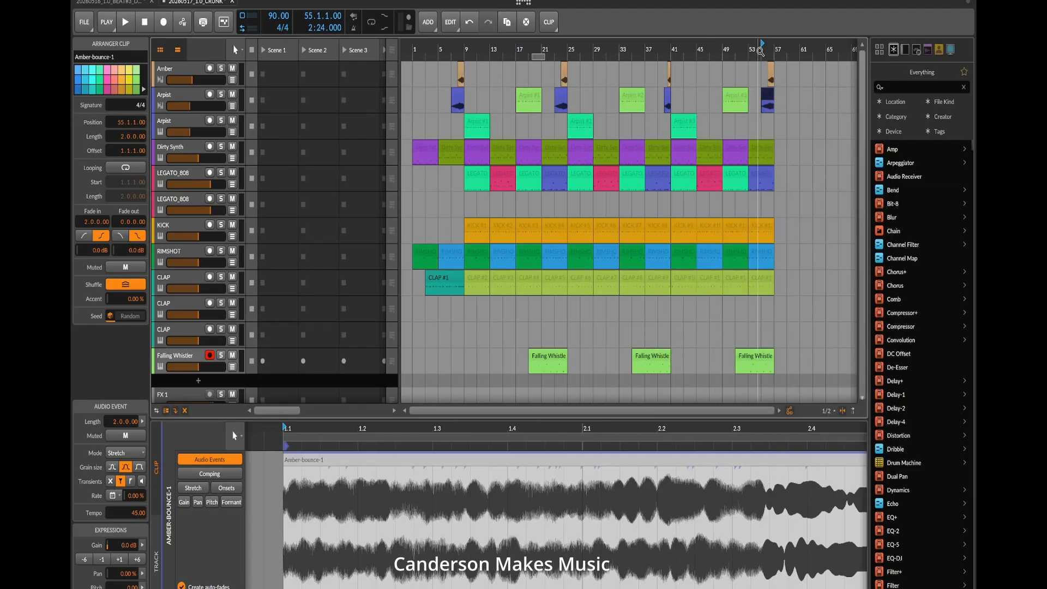
{"action": "right_click", "coordinate": [767, 105]}
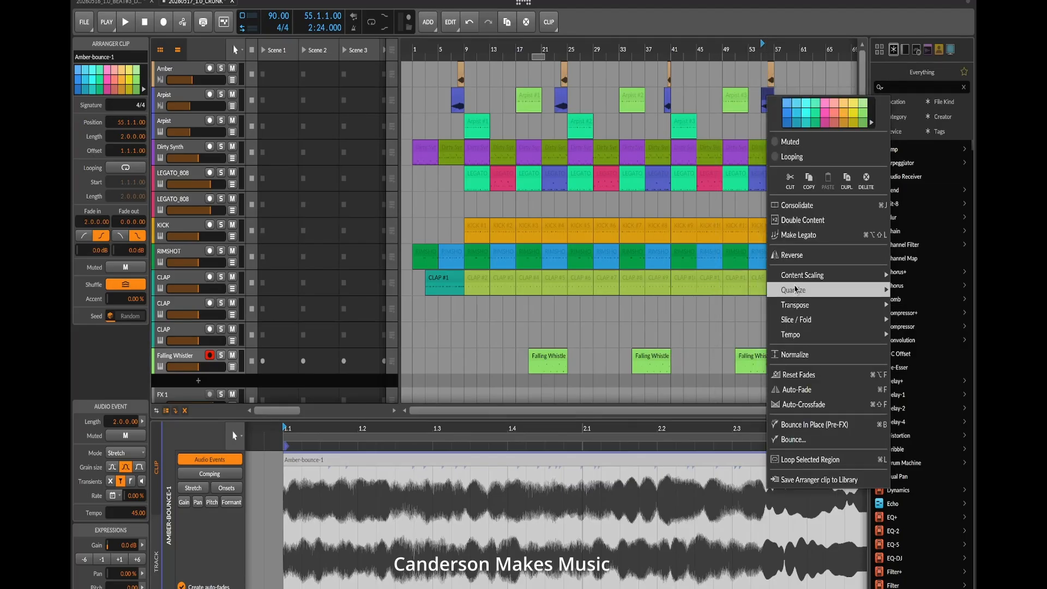
{"action": "mouse_move", "coordinate": [797, 304]}
{"action": "left_click", "coordinate": [755, 319]}
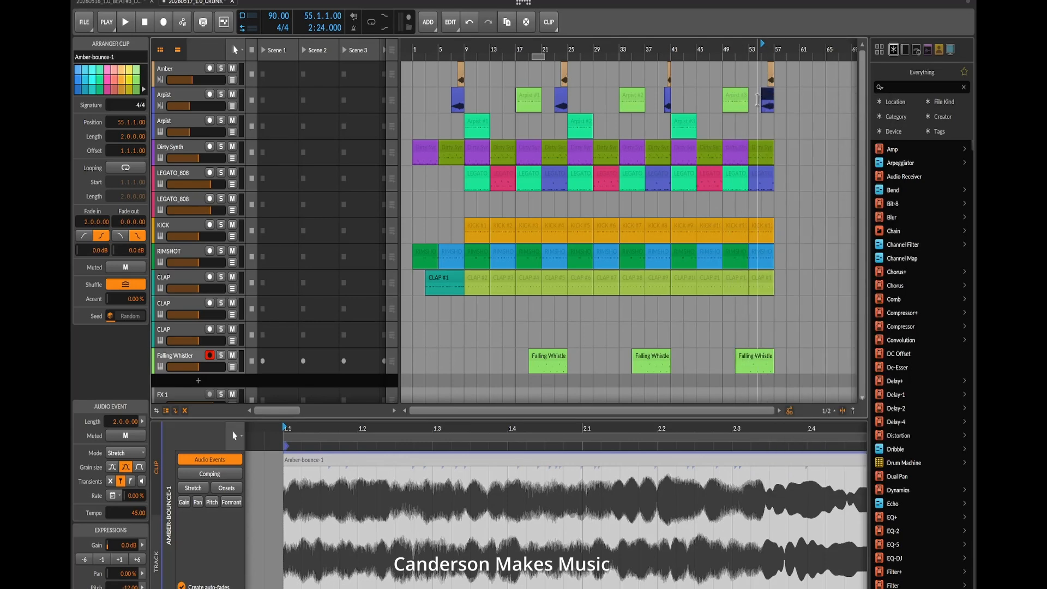
- Stretch the last upper Arpist riser to start at bar 53 and the Amber riser to start at bar 55, keeping their ends at bar 57
{"action": "left_click", "coordinate": [762, 101]}
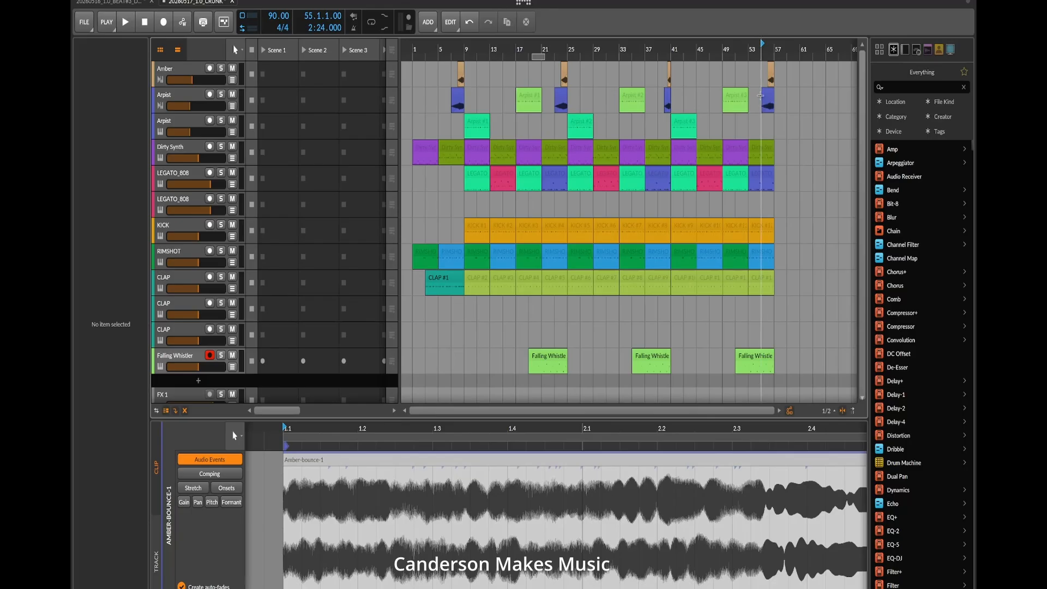
{"action": "left_click", "coordinate": [762, 100]}
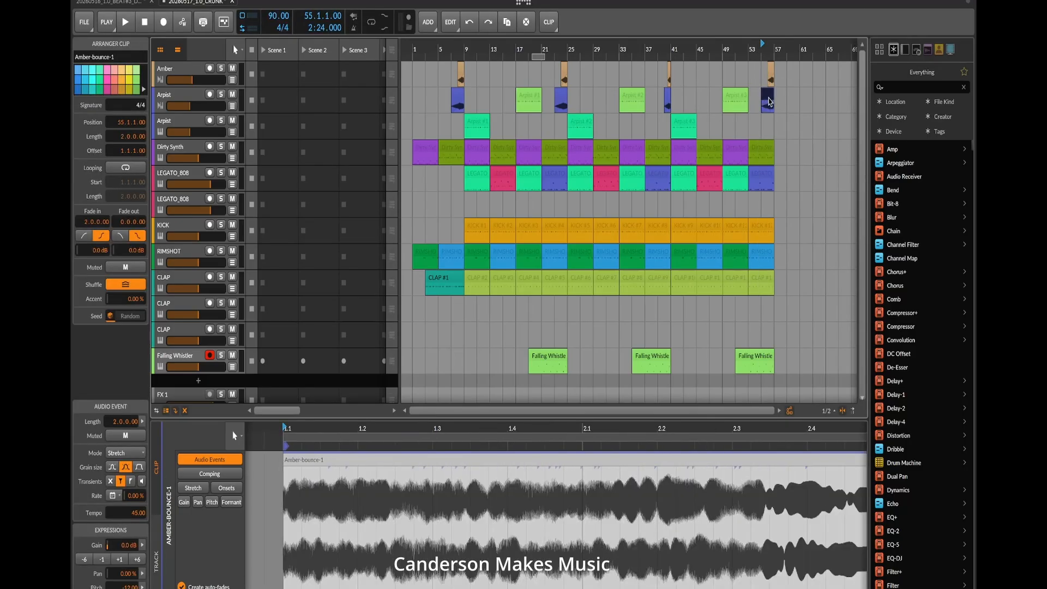
{"action": "left_click_drag", "start_coordinate": [762, 99], "coordinate": [748, 99]}
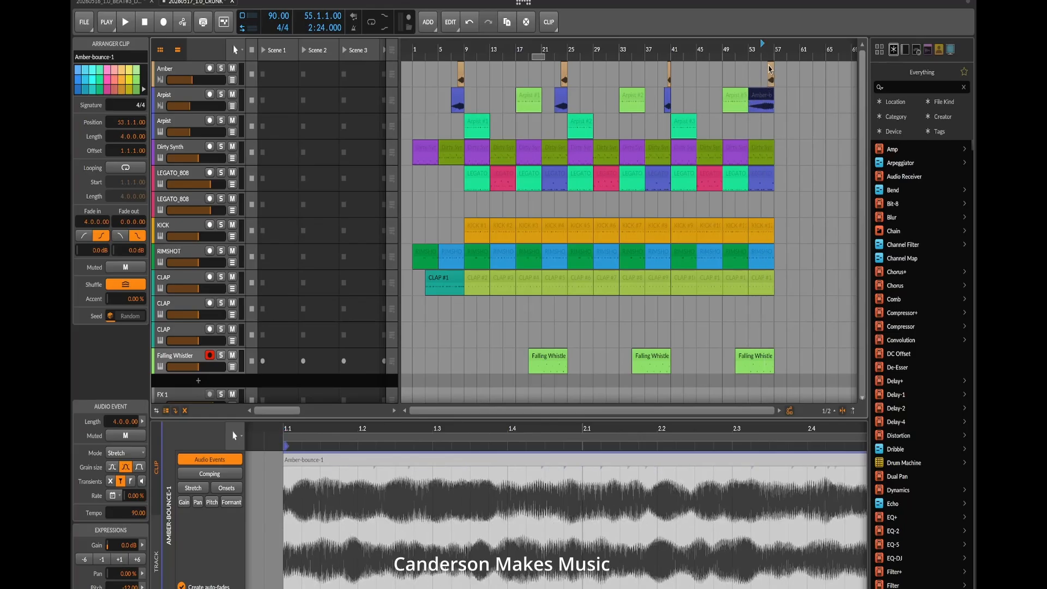
{"action": "key", "text": "ctrl+z"}
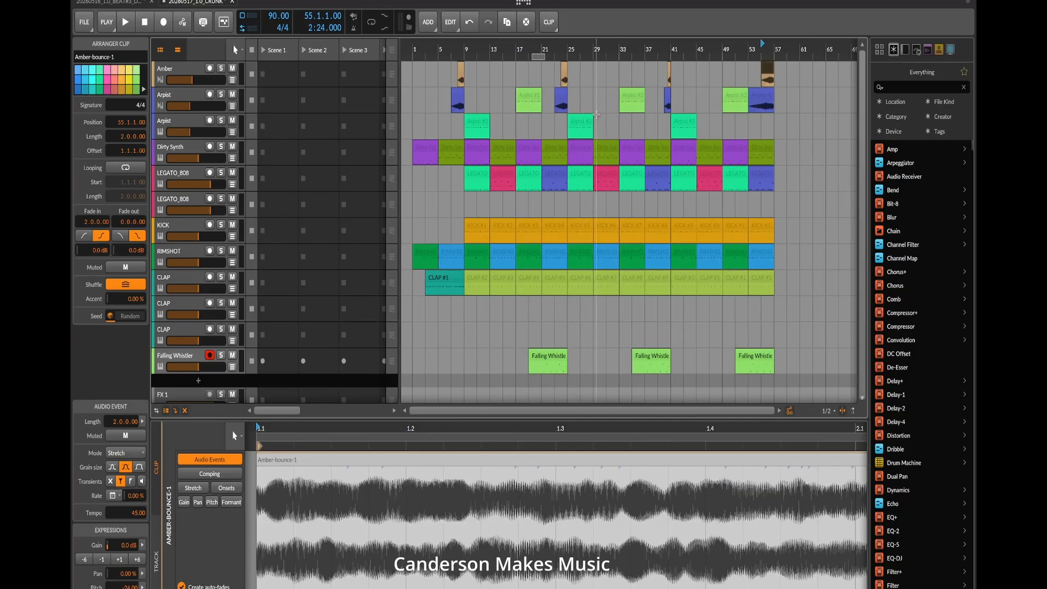
- Delete the CLAP clip at bar 29, then move CLAP #1 to the second CLAP track and copy it there to bar 27
{"action": "left_click", "coordinate": [600, 279]}
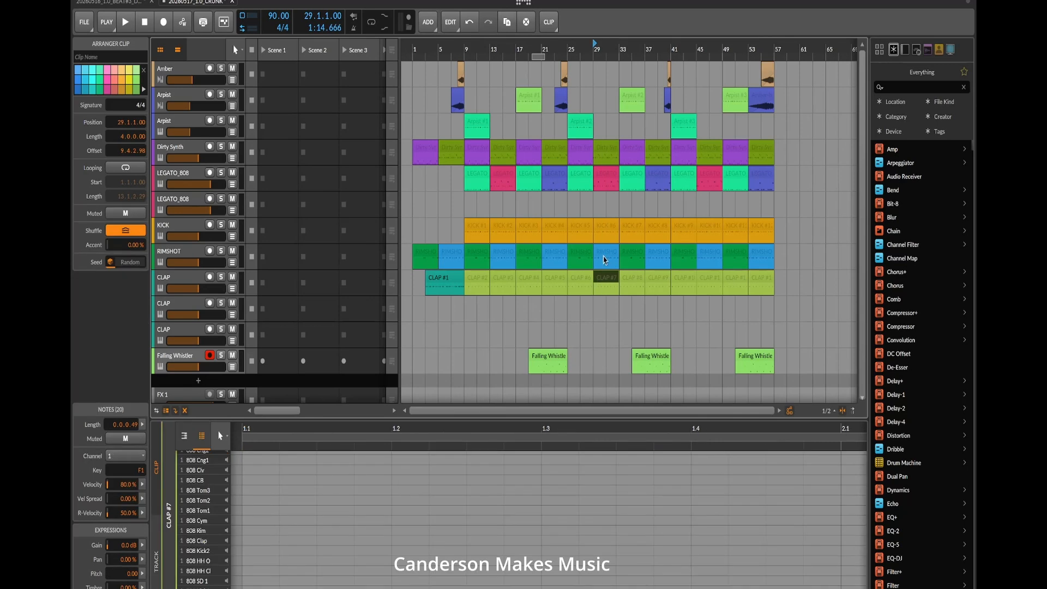
{"action": "key", "text": "Delete"}
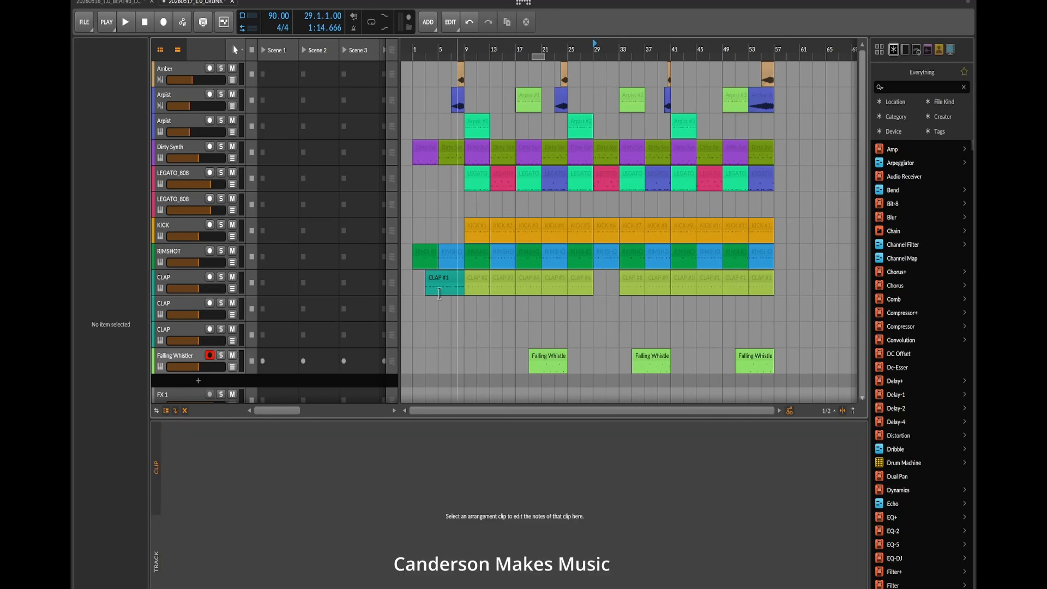
{"action": "left_click_drag", "start_coordinate": [435, 280], "coordinate": [598, 303]}
{"action": "left_click", "coordinate": [505, 22]}
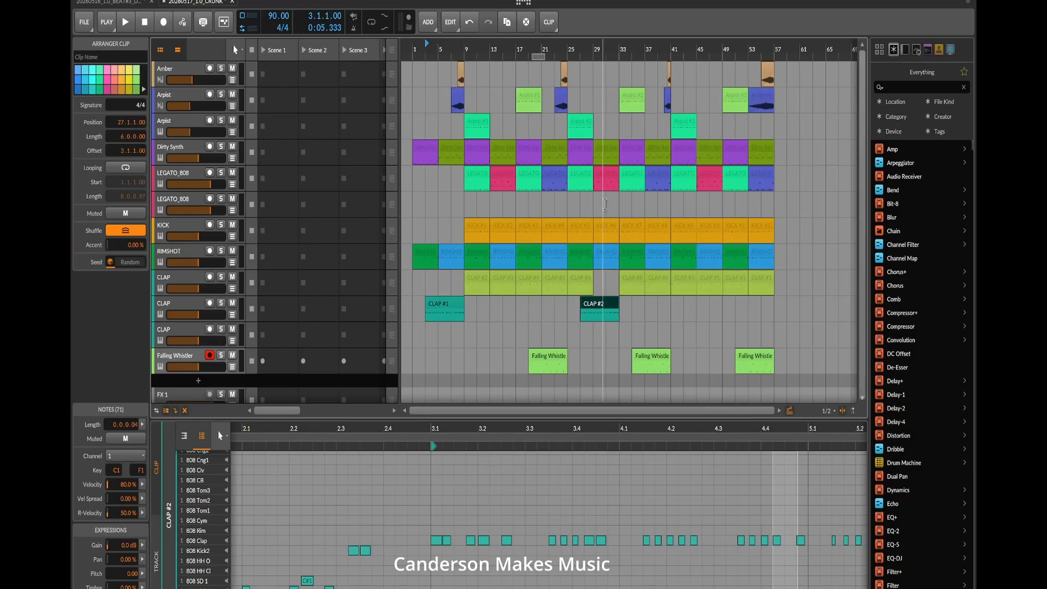
- Replace the KICK clip at bar 29 with a copy of the CLAP #2 clip trimmed to four bars, and color it light green
{"action": "left_click", "coordinate": [602, 230]}
{"action": "key", "text": "Delete"}
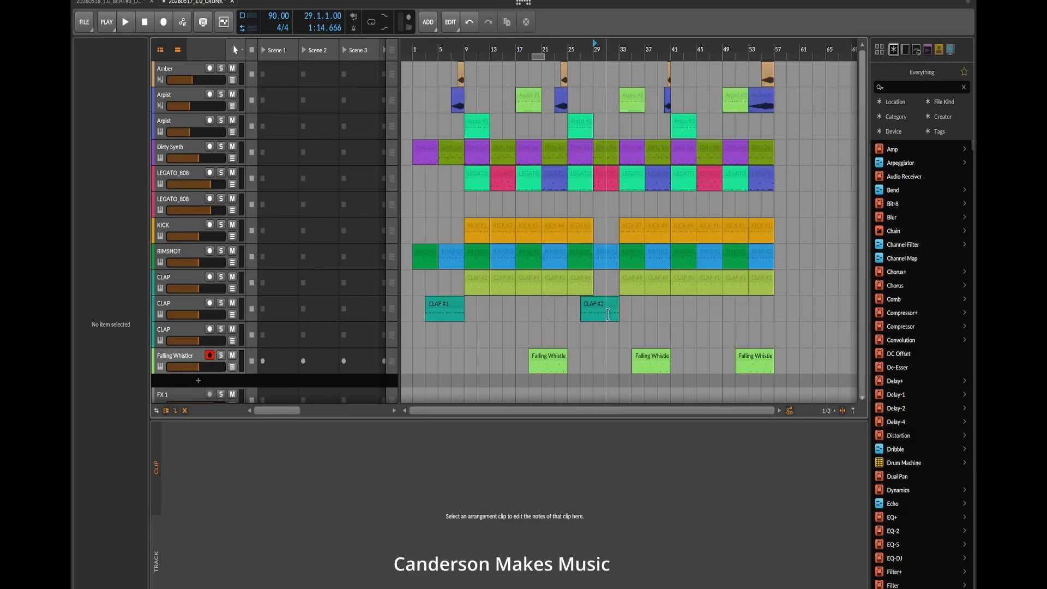
{"action": "left_click", "coordinate": [606, 310]}
{"action": "left_click", "coordinate": [506, 21]}
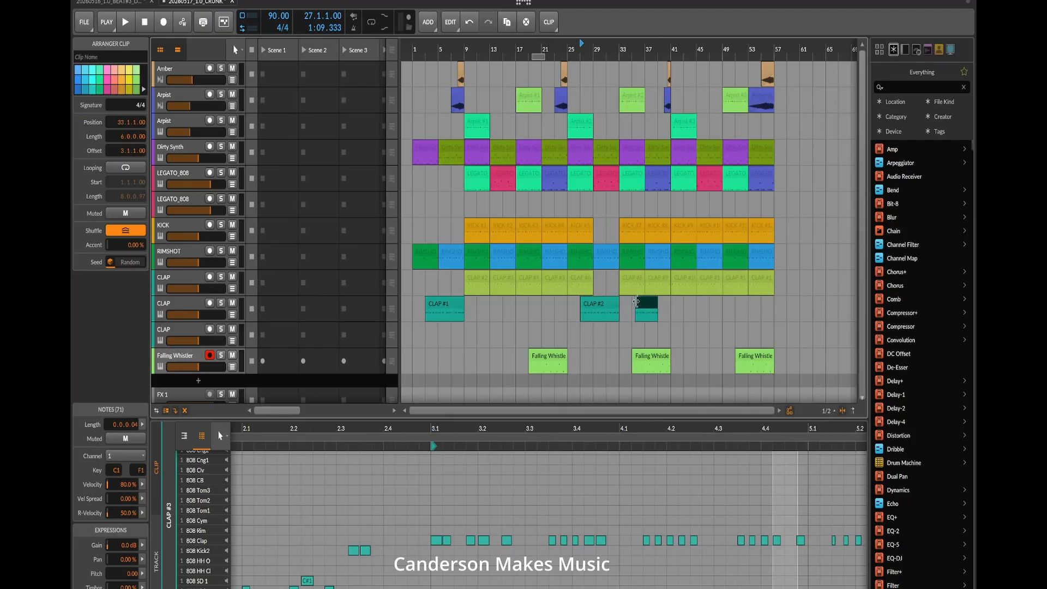
{"action": "left_click_drag", "start_coordinate": [642, 303], "coordinate": [607, 226]}
{"action": "right_click", "coordinate": [608, 230]}
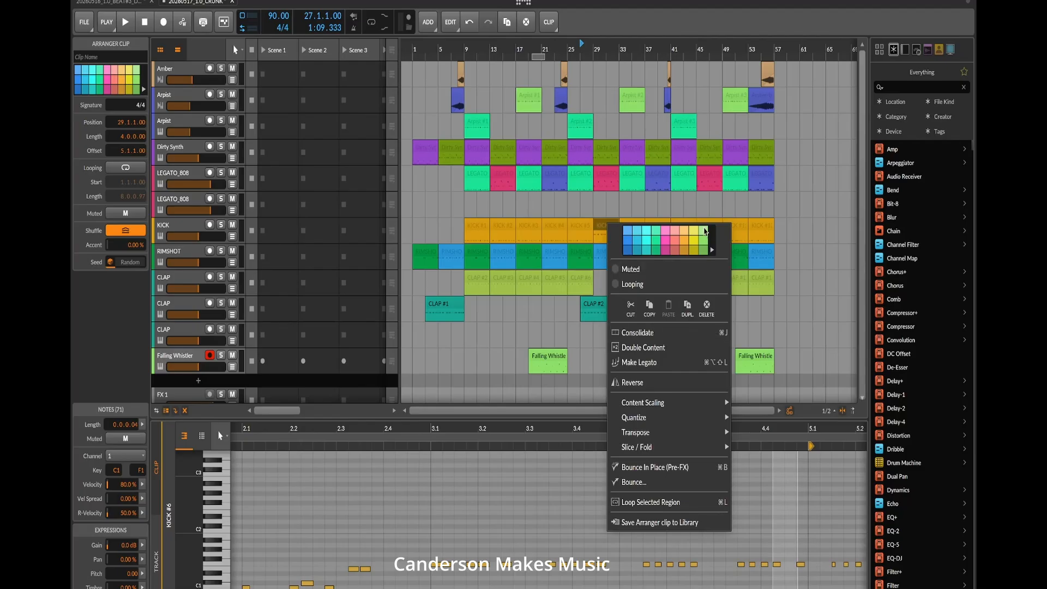
{"action": "left_click", "coordinate": [599, 304]}
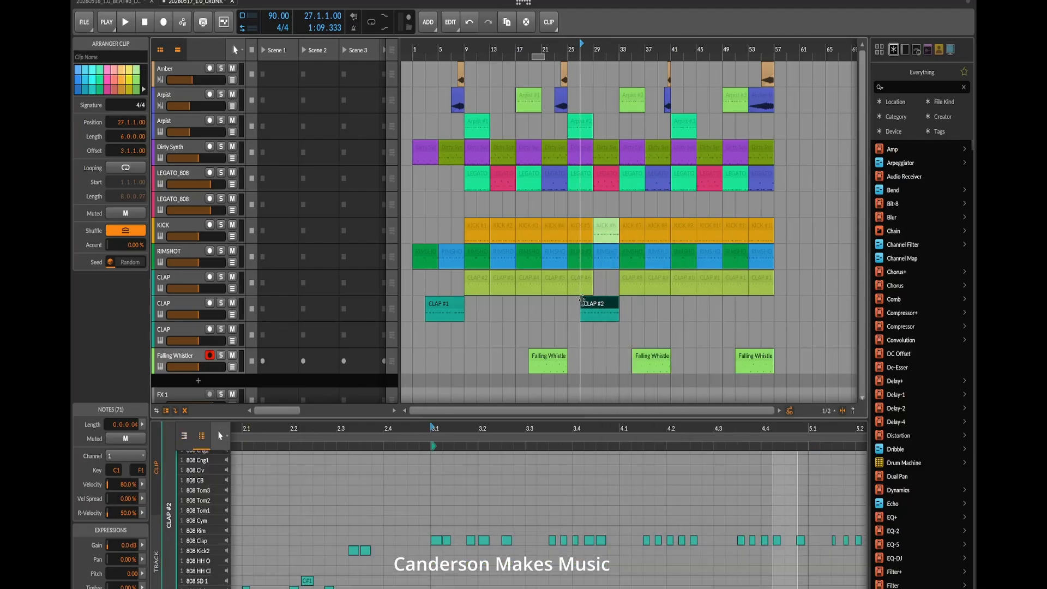
- Trim CLAP #2 to bars 29–33 and place it in the first CLAP track's gap, returning CLAP #1 to that track at bar 3
{"action": "left_click_drag", "start_coordinate": [593, 303], "coordinate": [607, 280]}
{"action": "left_click", "coordinate": [610, 335]}
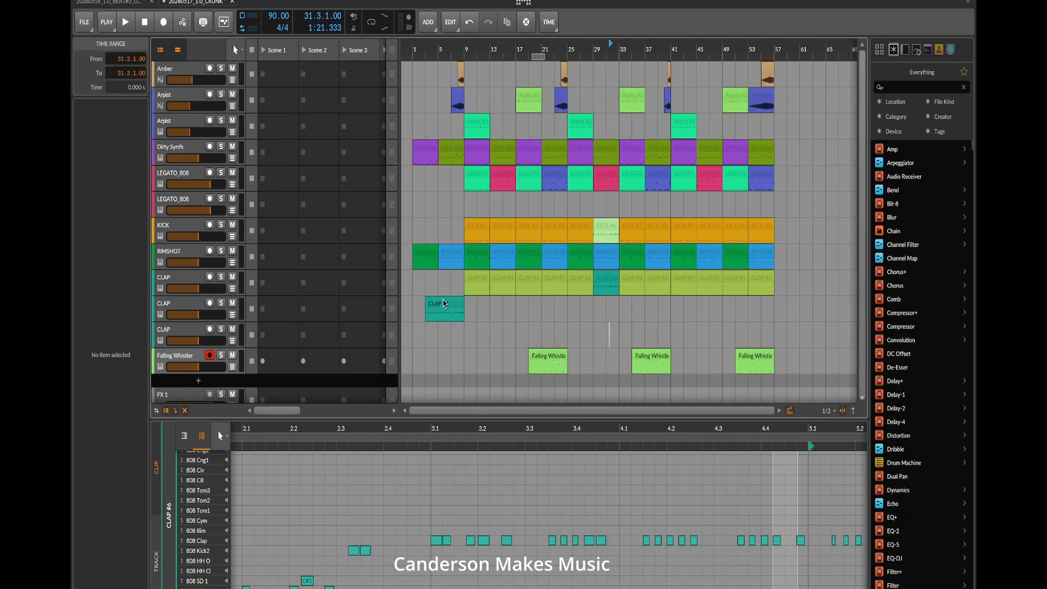
{"action": "left_click_drag", "start_coordinate": [444, 306], "coordinate": [444, 287]}
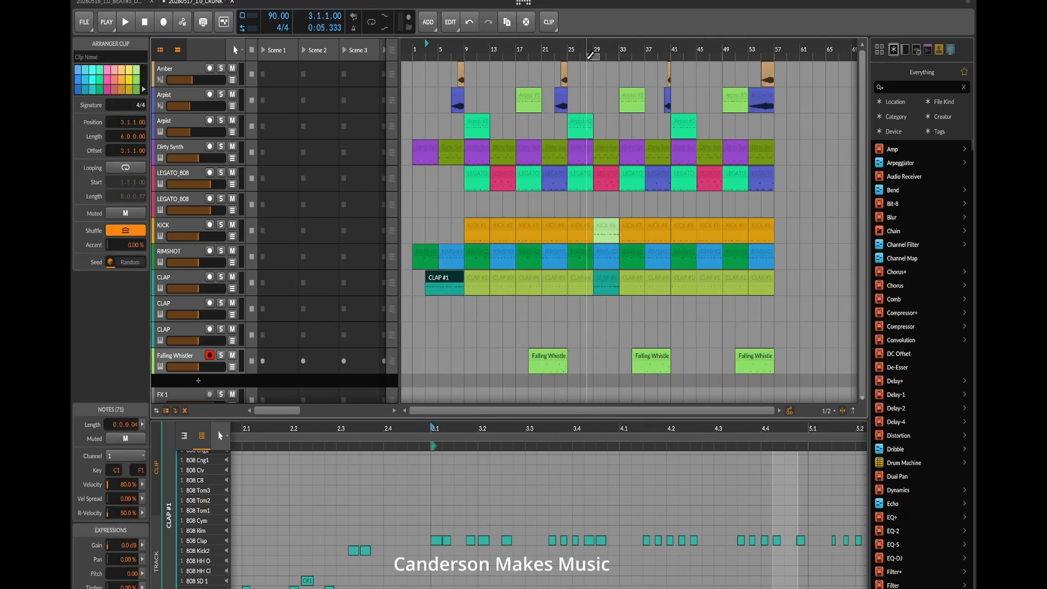
- Audition the section from bar 28 and shorten the Dirty Synth clip at bar 29 to 3.2.0.00
{"action": "key", "text": "space"}
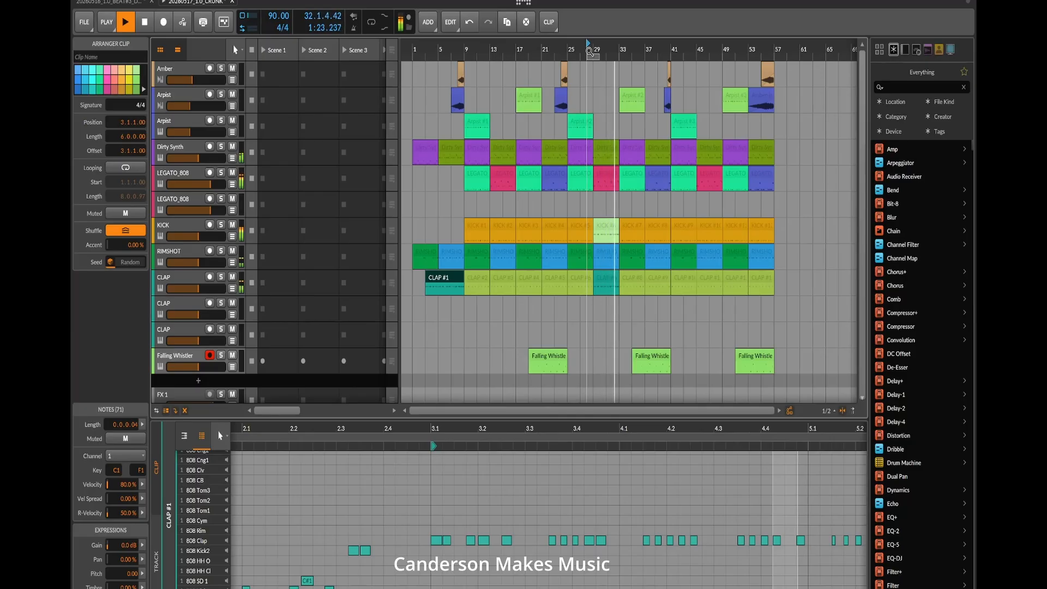
{"action": "key", "text": "space"}
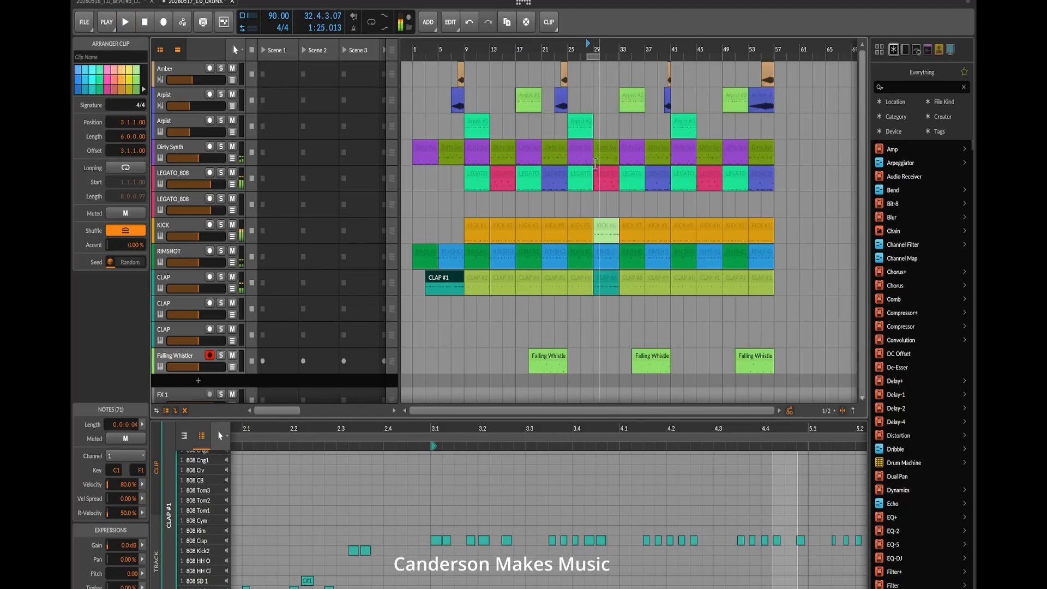
{"action": "left_click", "coordinate": [612, 148]}
{"action": "left_click_drag", "start_coordinate": [616, 149], "coordinate": [616, 148]}
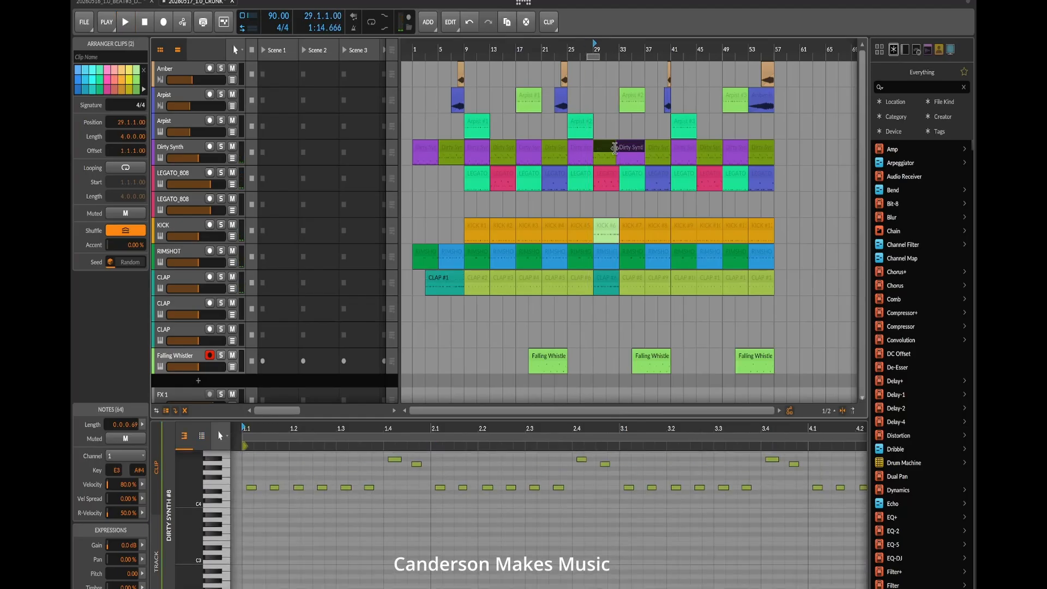
{"action": "left_click", "coordinate": [612, 151]}
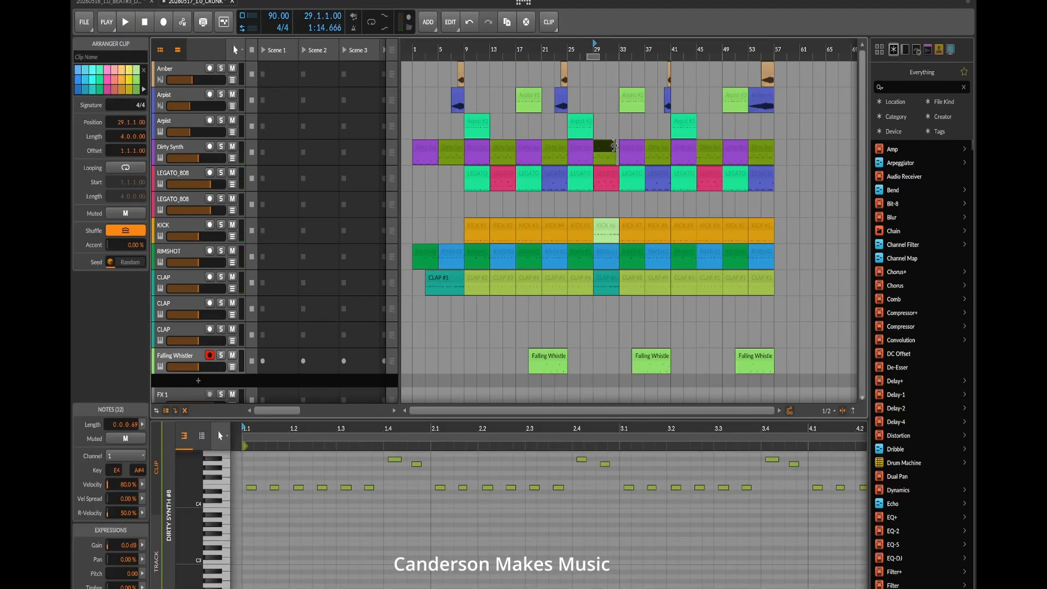
- Play the transition into bar 33 and save the project
{"action": "left_click", "coordinate": [617, 50]}
{"action": "key", "text": "space"}
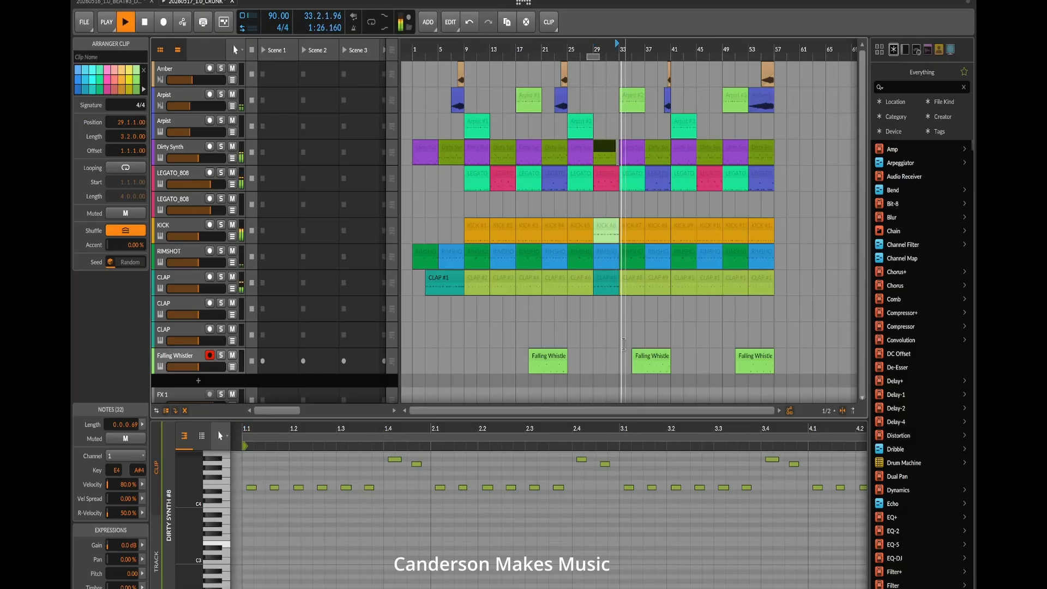
{"action": "key", "text": "space"}
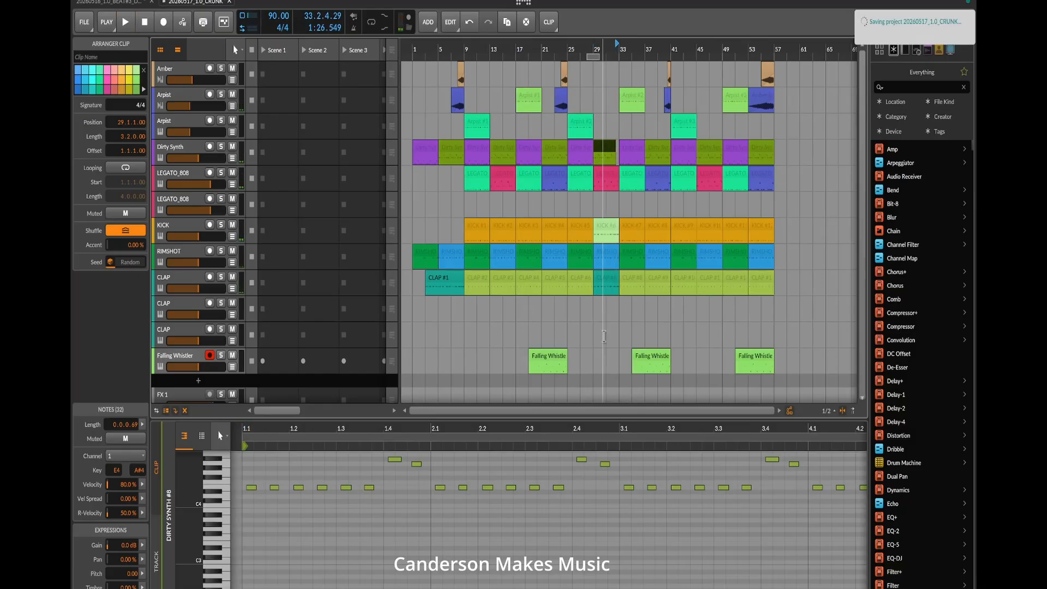
{"action": "left_click", "coordinate": [602, 336]}
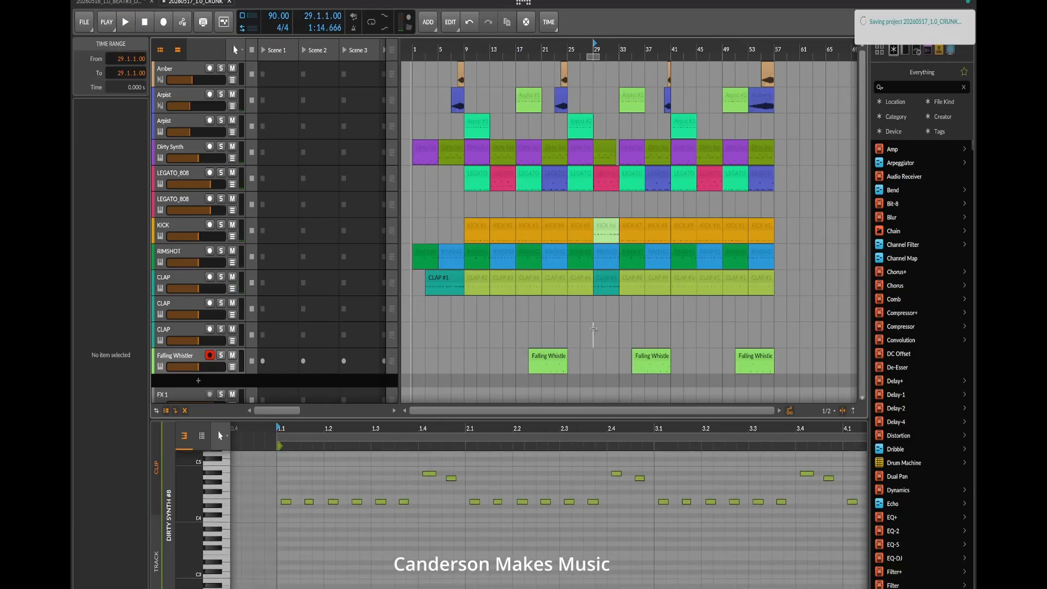
{"action": "left_click", "coordinate": [431, 333]}
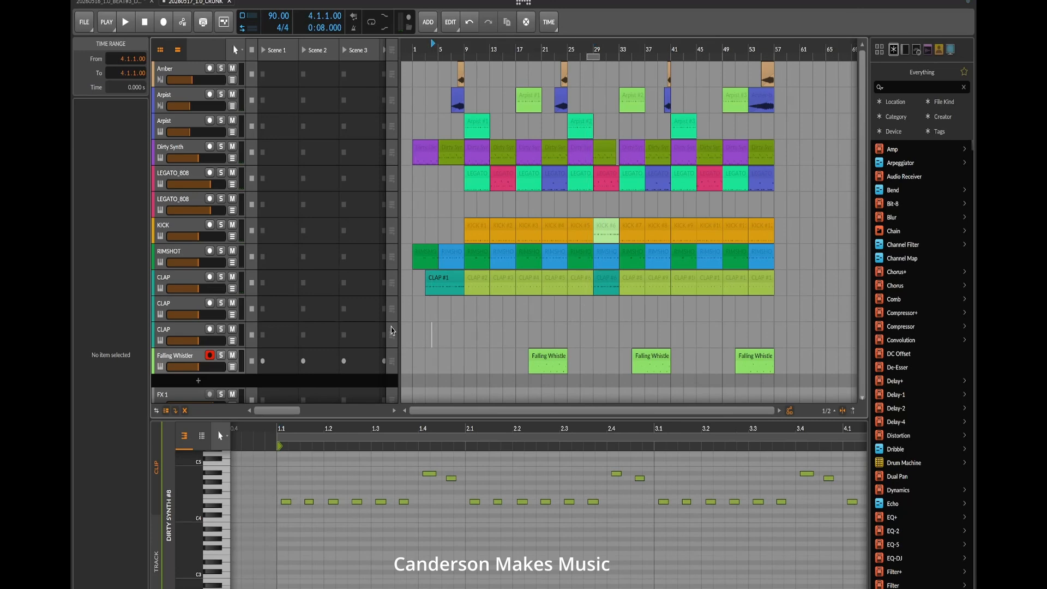
{"action": "left_click", "coordinate": [439, 332]}
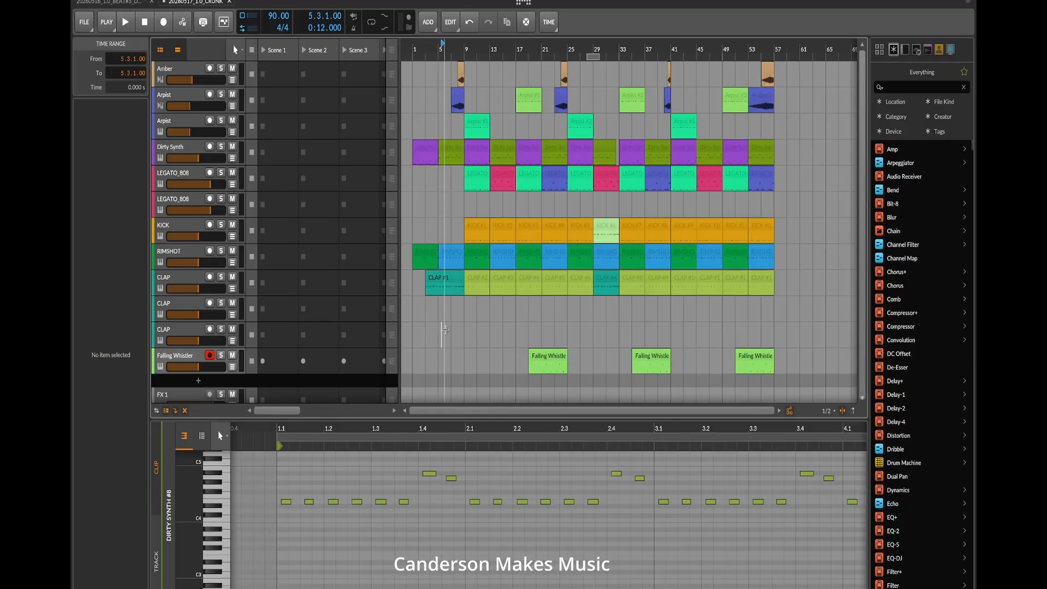
{"action": "scroll", "coordinate": [445, 329], "scroll_direction": "down", "scroll_amount": 2}
{"action": "scroll", "coordinate": [445, 329], "scroll_direction": "up", "scroll_amount": 2}
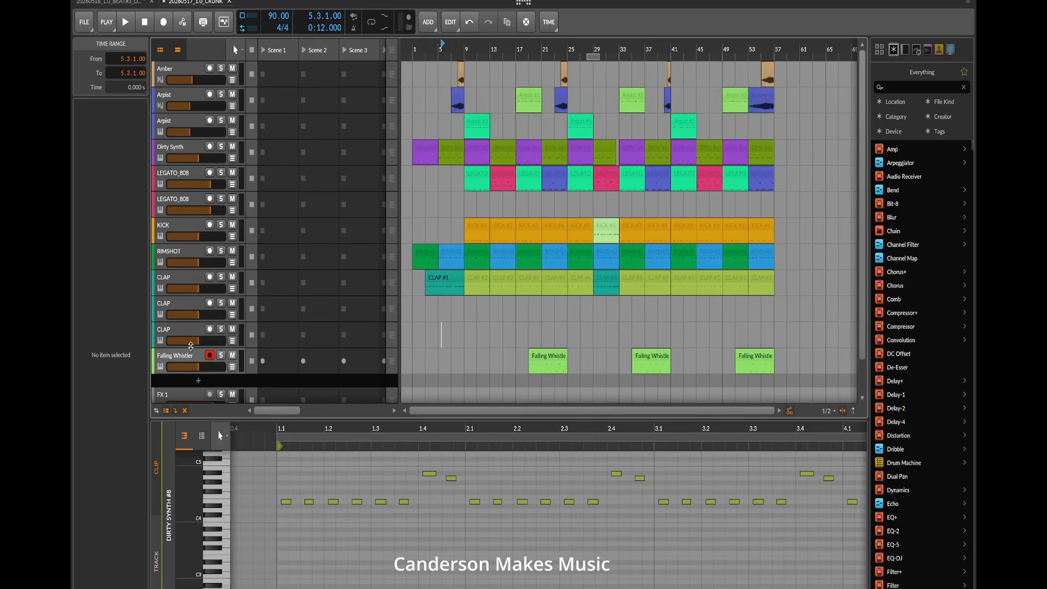
- Move the Falling Whistler track directly below the first CLAP track and delete the two empty CLAP tracks
{"action": "left_click_drag", "start_coordinate": [181, 361], "coordinate": [191, 306]}
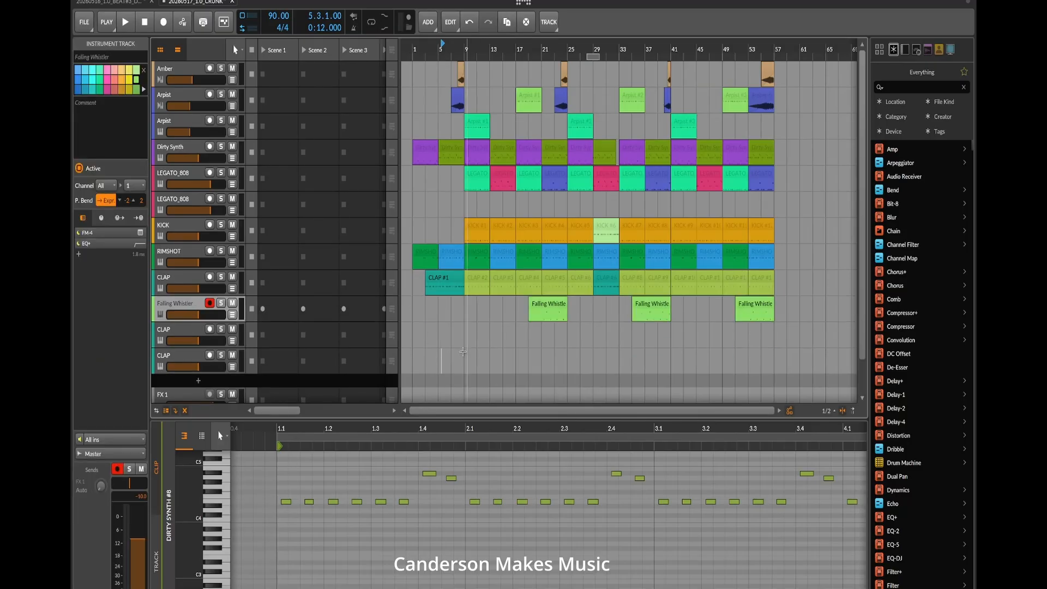
{"action": "left_click", "coordinate": [188, 330]}
{"action": "key", "text": "Delete"}
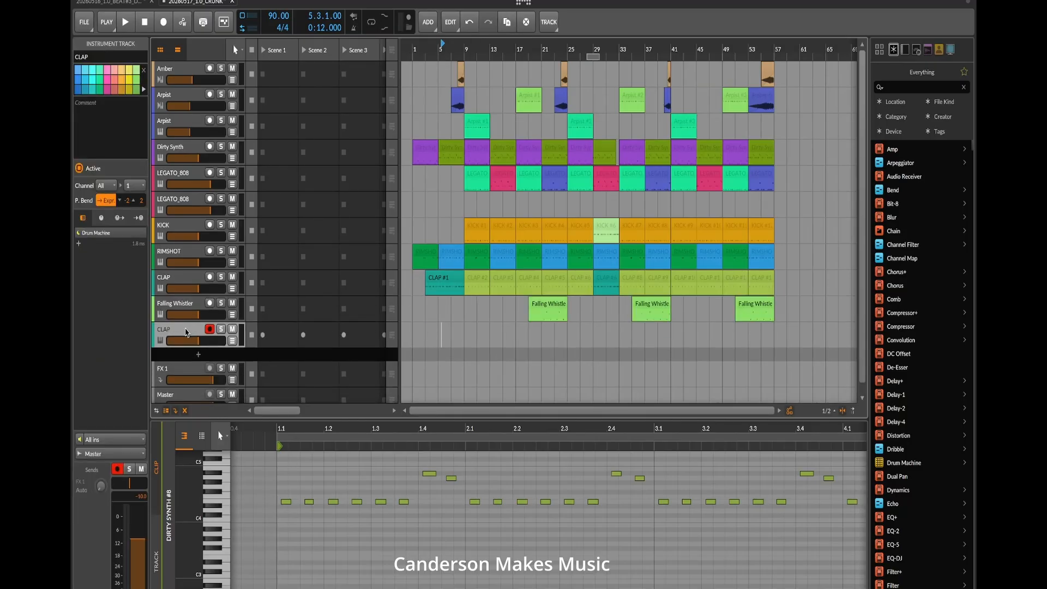
{"action": "key", "text": "Delete"}
{"action": "left_click", "coordinate": [523, 364]}
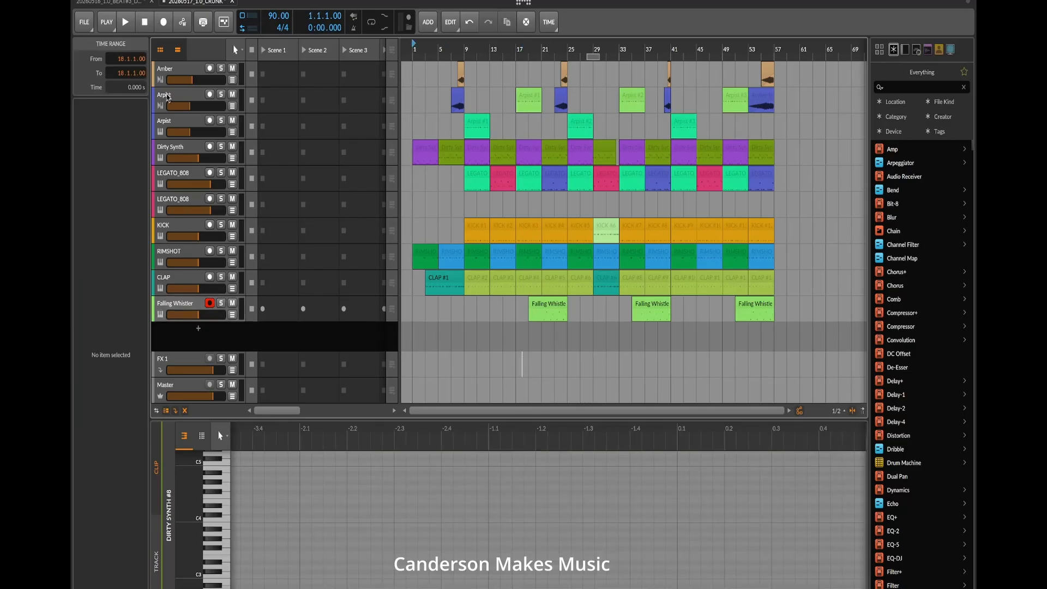
{"action": "left_click", "coordinate": [859, 578]}
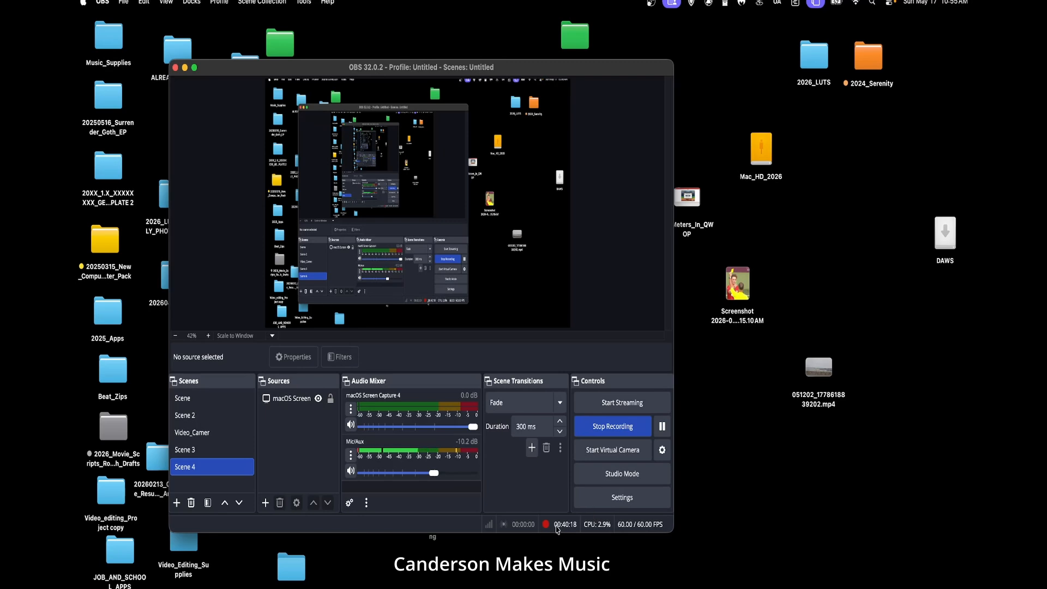
{"action": "left_click", "coordinate": [195, 68]}
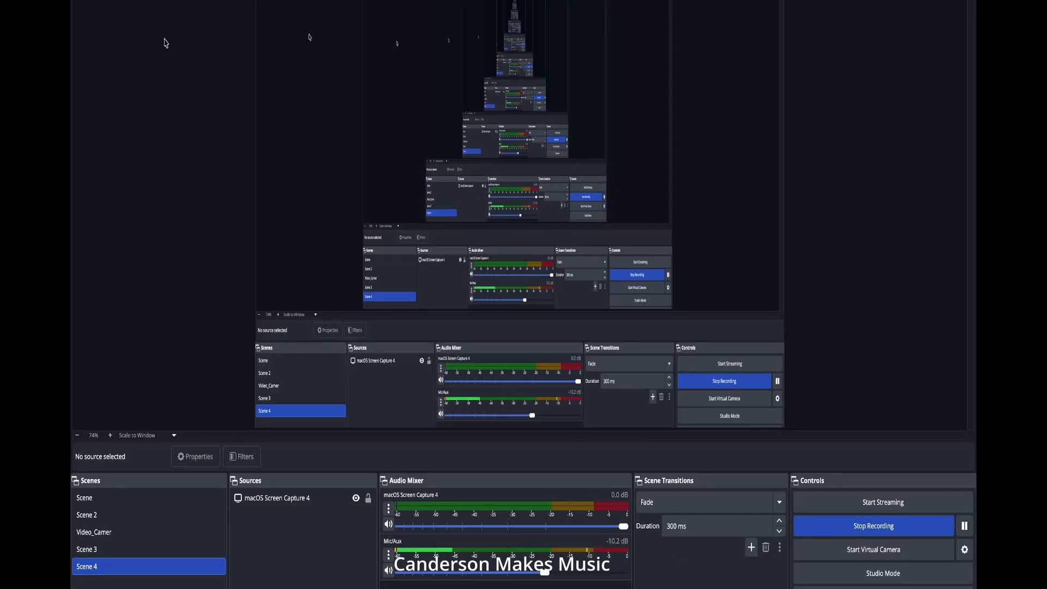
{"action": "left_click", "coordinate": [94, 23]}
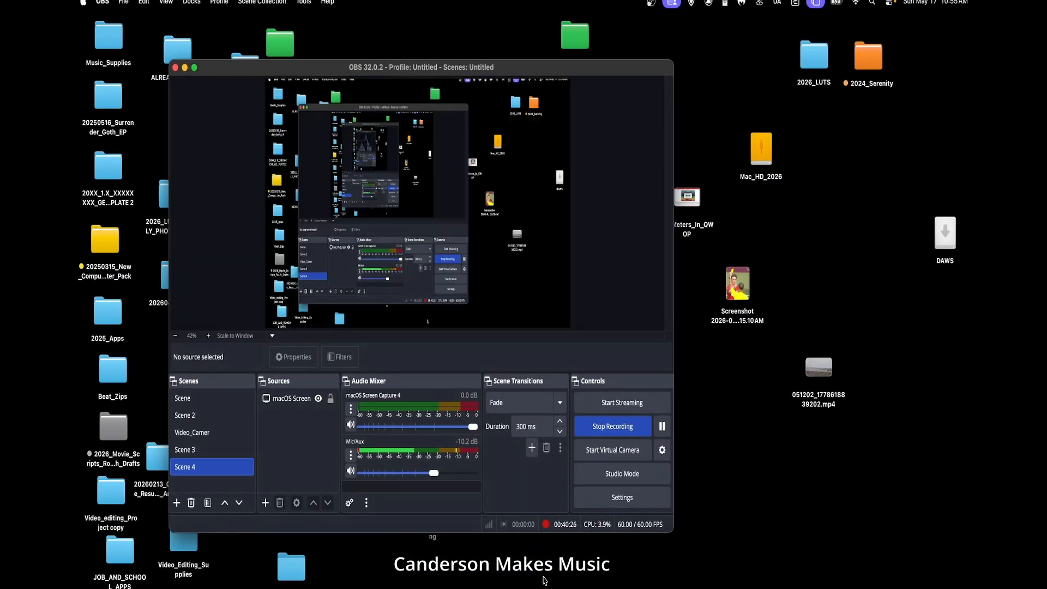
- Switch to Bitwig Studio, save the project, and collect and save it with files outside the project folder
{"action": "left_click", "coordinate": [433, 588]}
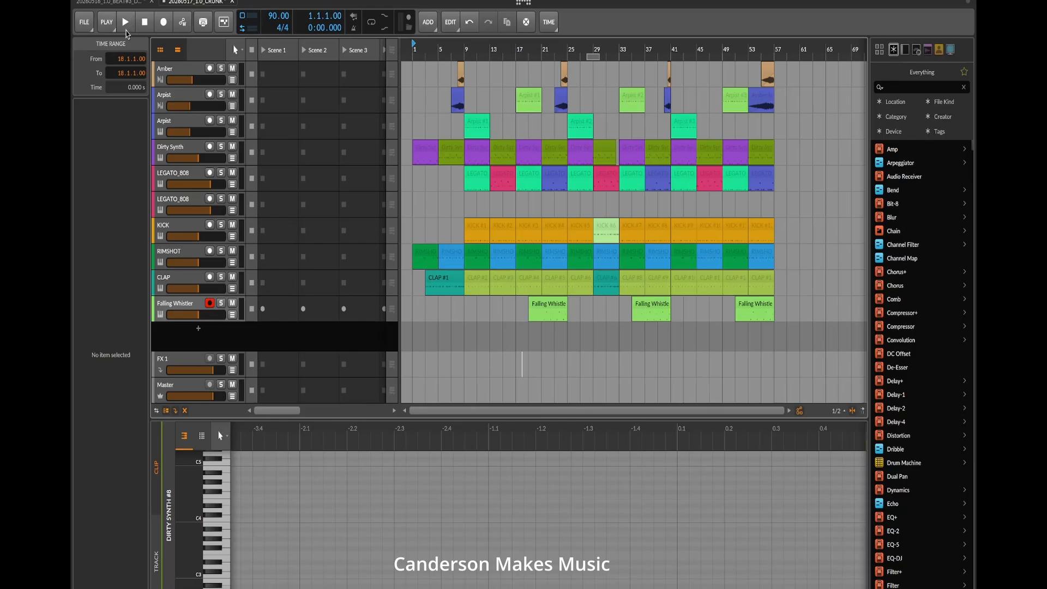
{"action": "key", "text": "super+s"}
{"action": "left_click", "coordinate": [85, 24]}
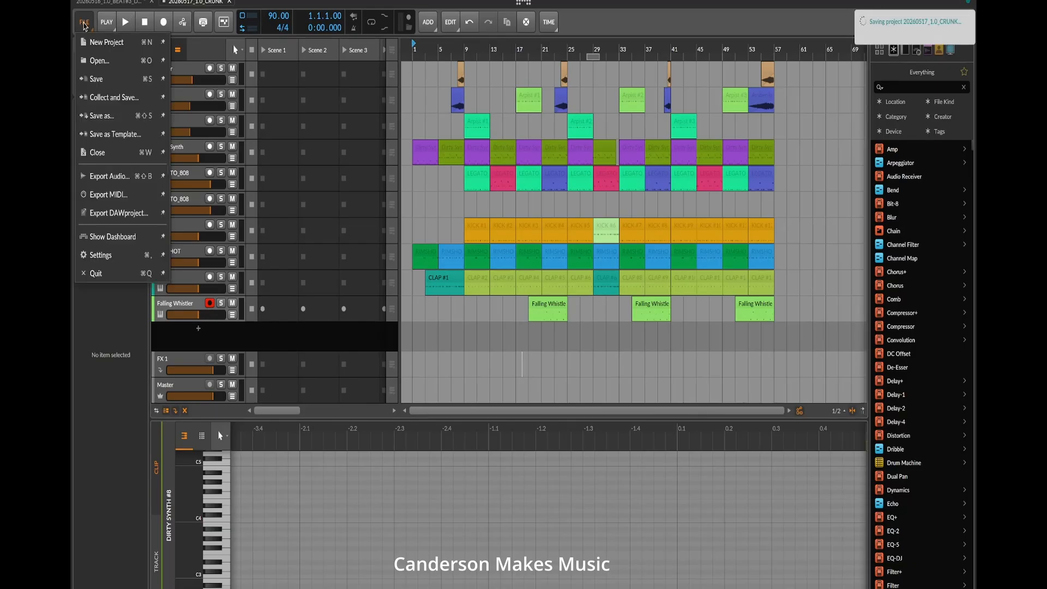
{"action": "left_click", "coordinate": [114, 97]}
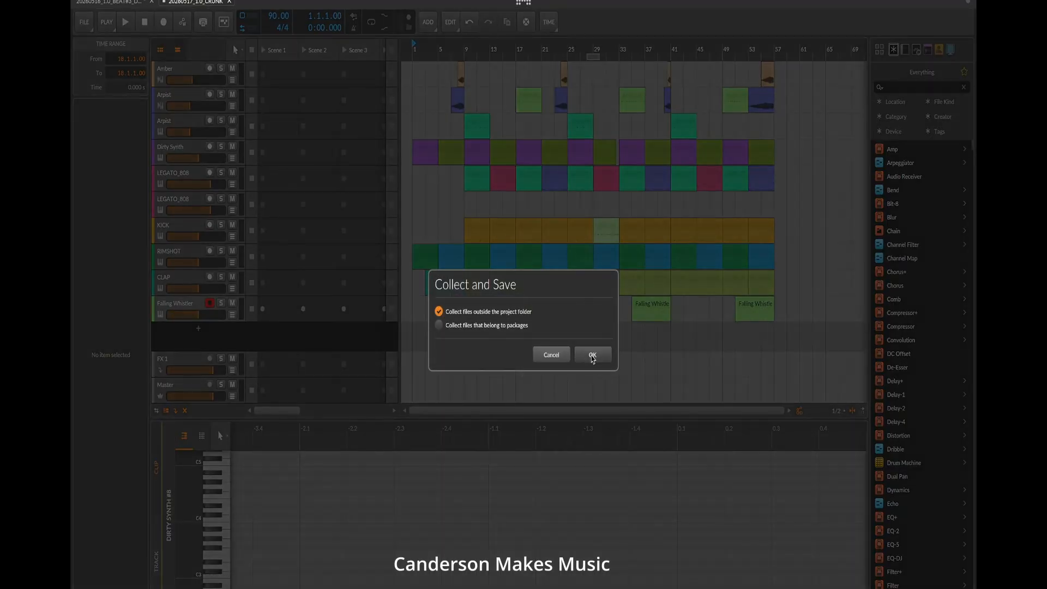
{"action": "left_click", "coordinate": [593, 355]}
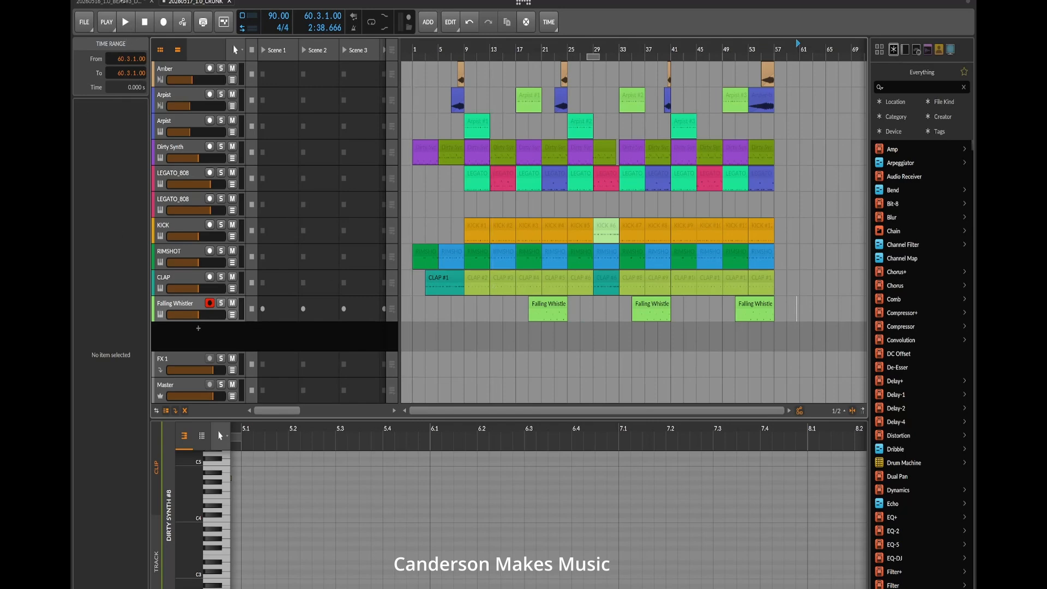
- Restore the Bitwig Studio window to its smaller size, mute Mic/Aux in OBS and return to Bitwig Studio
{"action": "mouse_move", "coordinate": [123, 2]}
{"action": "left_click", "coordinate": [96, 19]}
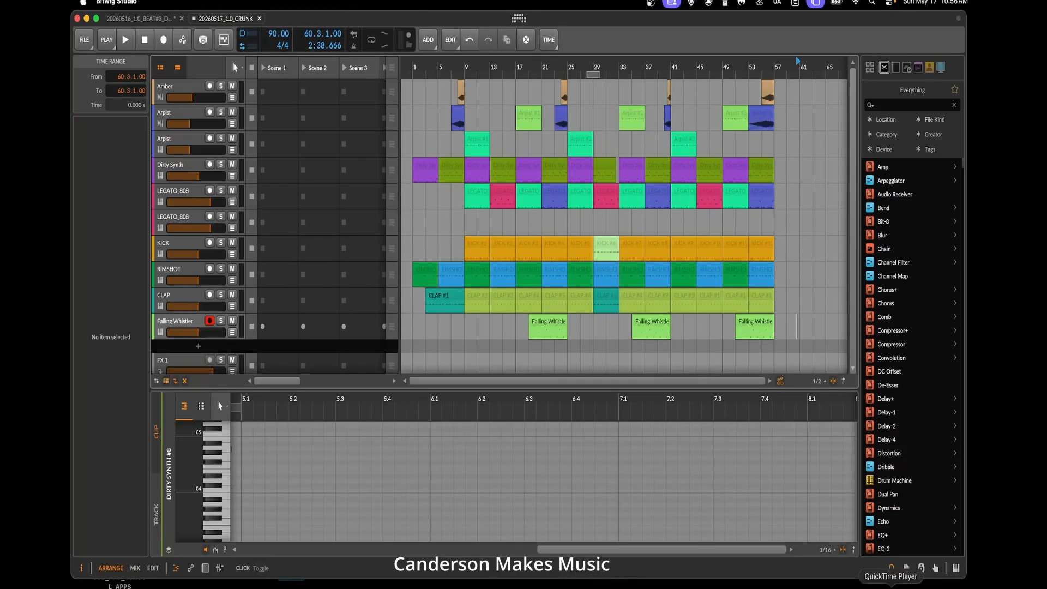
{"action": "left_click", "coordinate": [862, 588]}
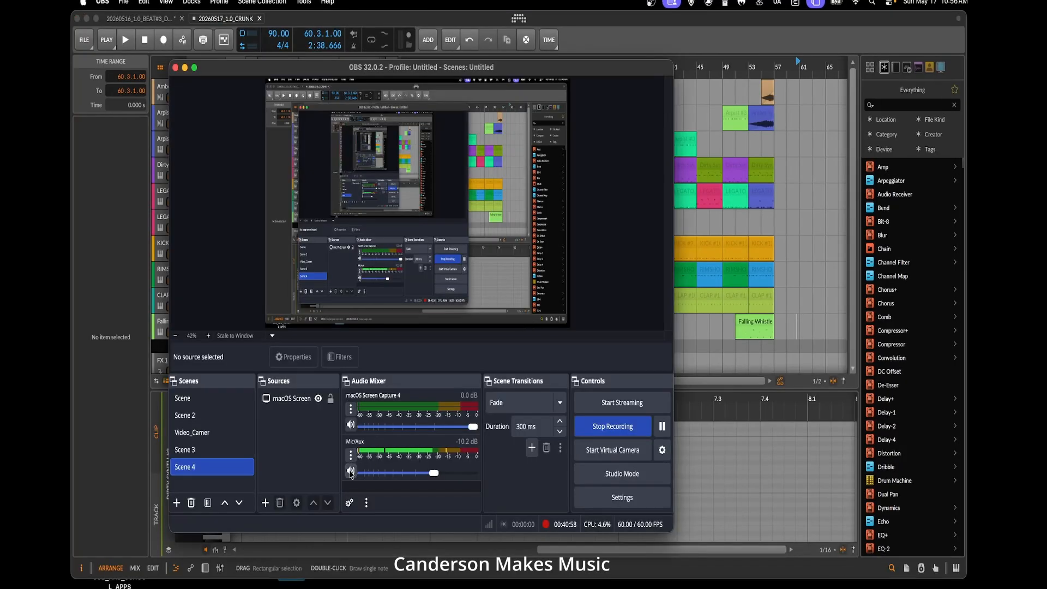
{"action": "left_click", "coordinate": [813, 299]}
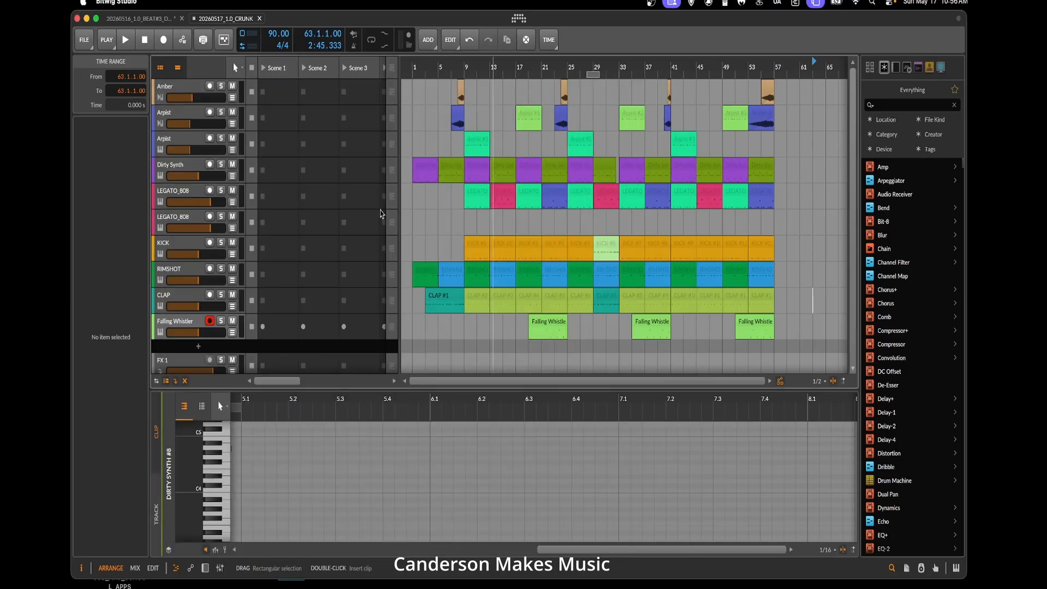
{"action": "left_click", "coordinate": [862, 587]}
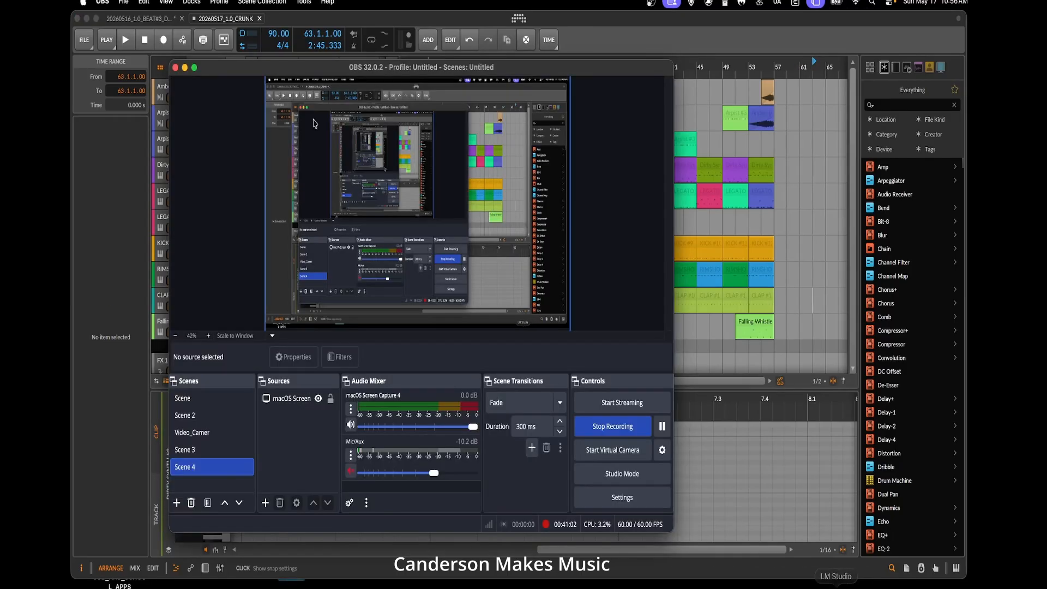
{"action": "left_click", "coordinate": [793, 309]}
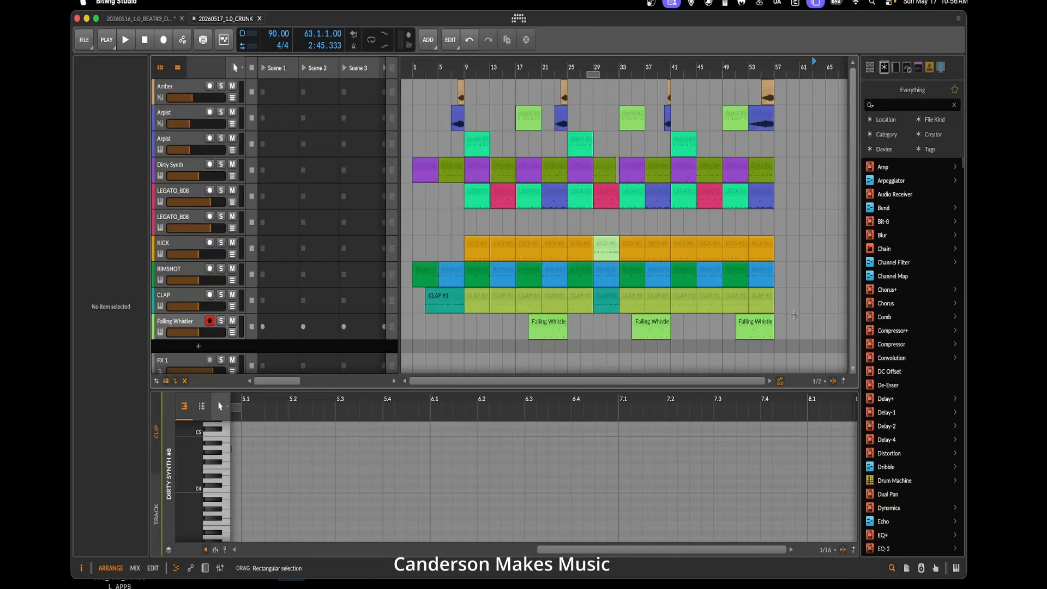
- Play the full arrangement from bar 1, and collect and save the project again with files outside its folder
{"action": "left_click", "coordinate": [126, 42]}
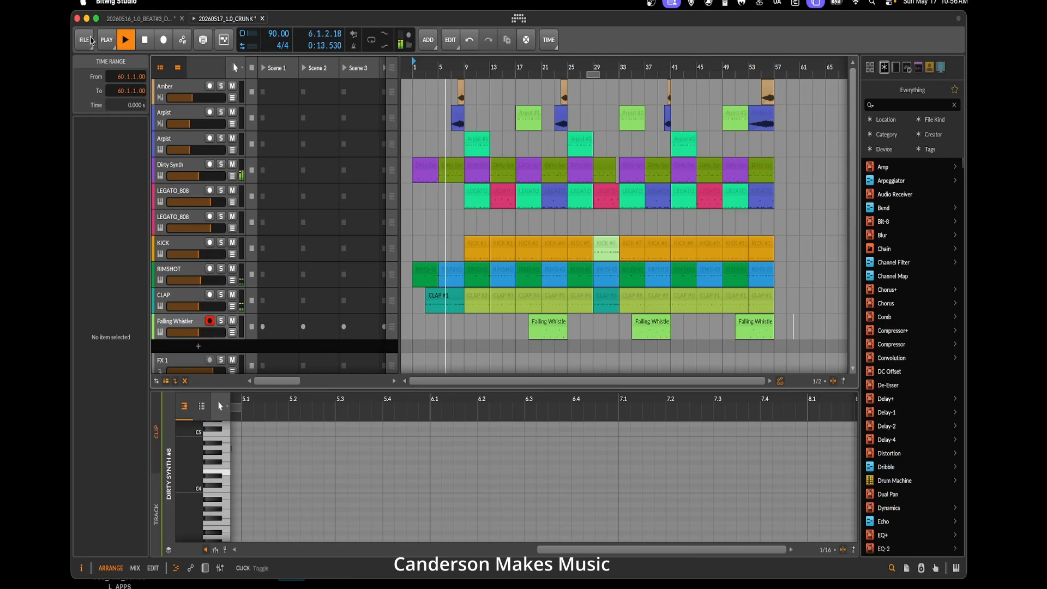
{"action": "left_click", "coordinate": [84, 39]}
{"action": "left_click", "coordinate": [114, 116]}
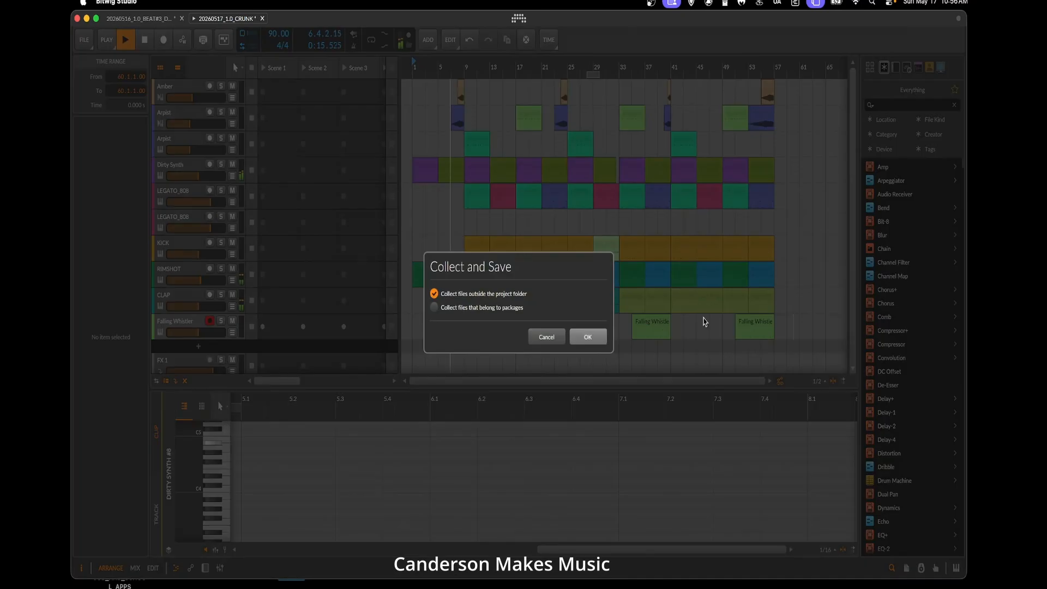
{"action": "left_click", "coordinate": [592, 334]}
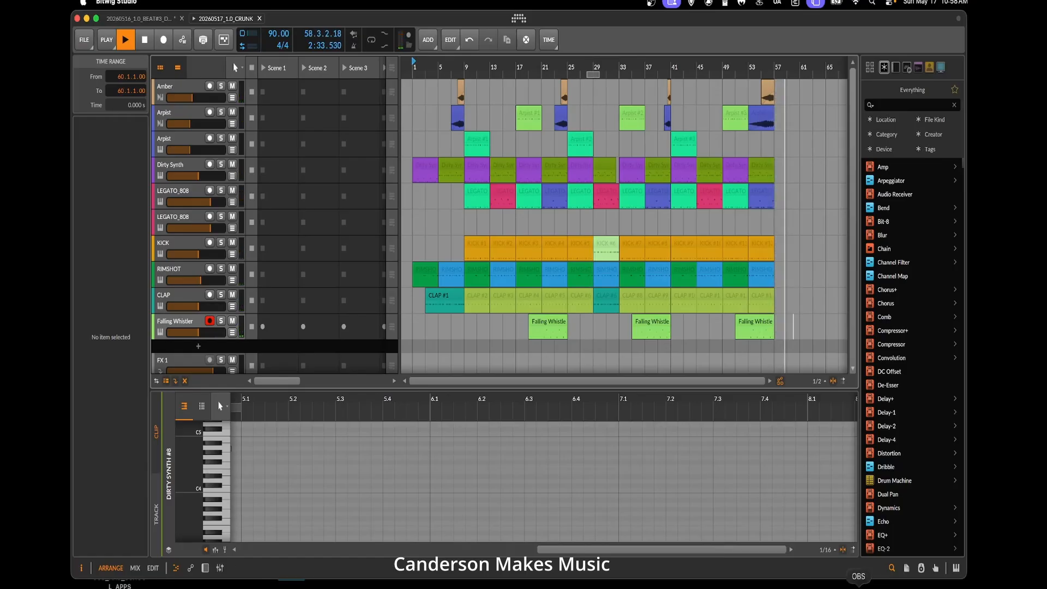
- Unmute Mic/Aux in OBS and return to the arrangement in Bitwig Studio
{"action": "left_click", "coordinate": [858, 586]}
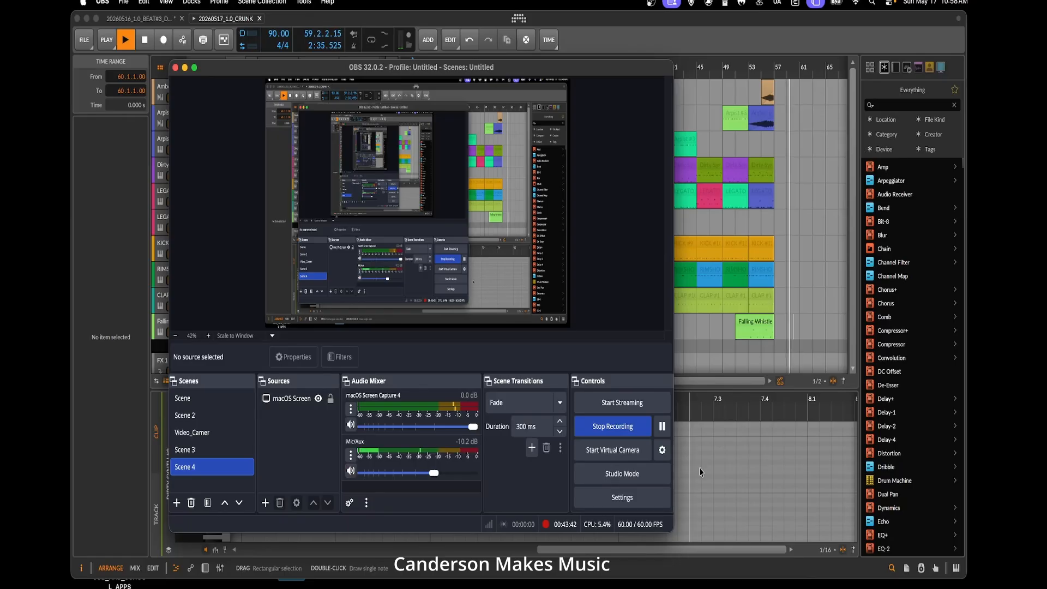
{"action": "left_click", "coordinate": [729, 452]}
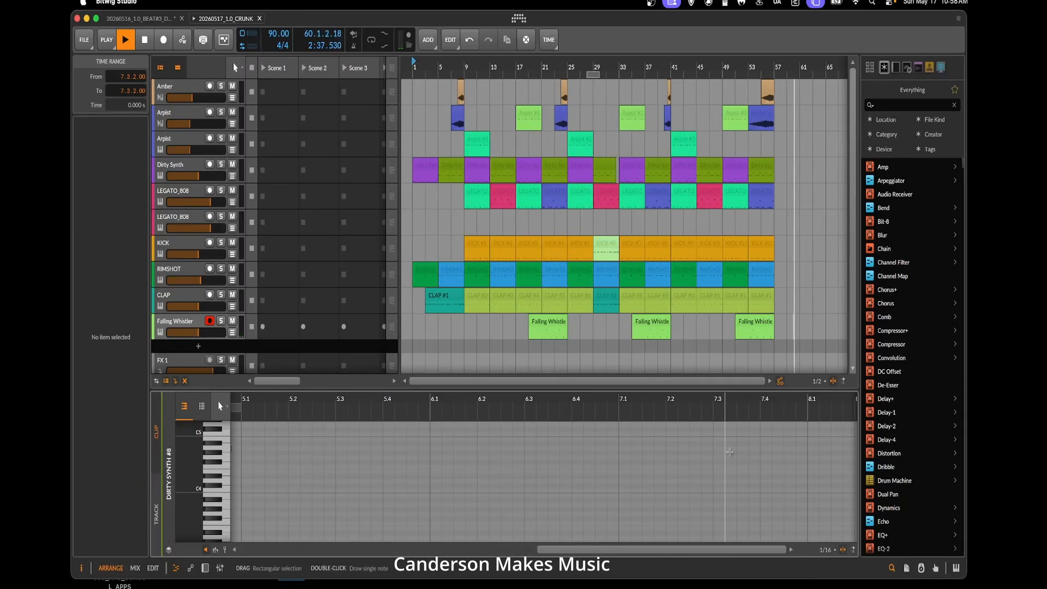